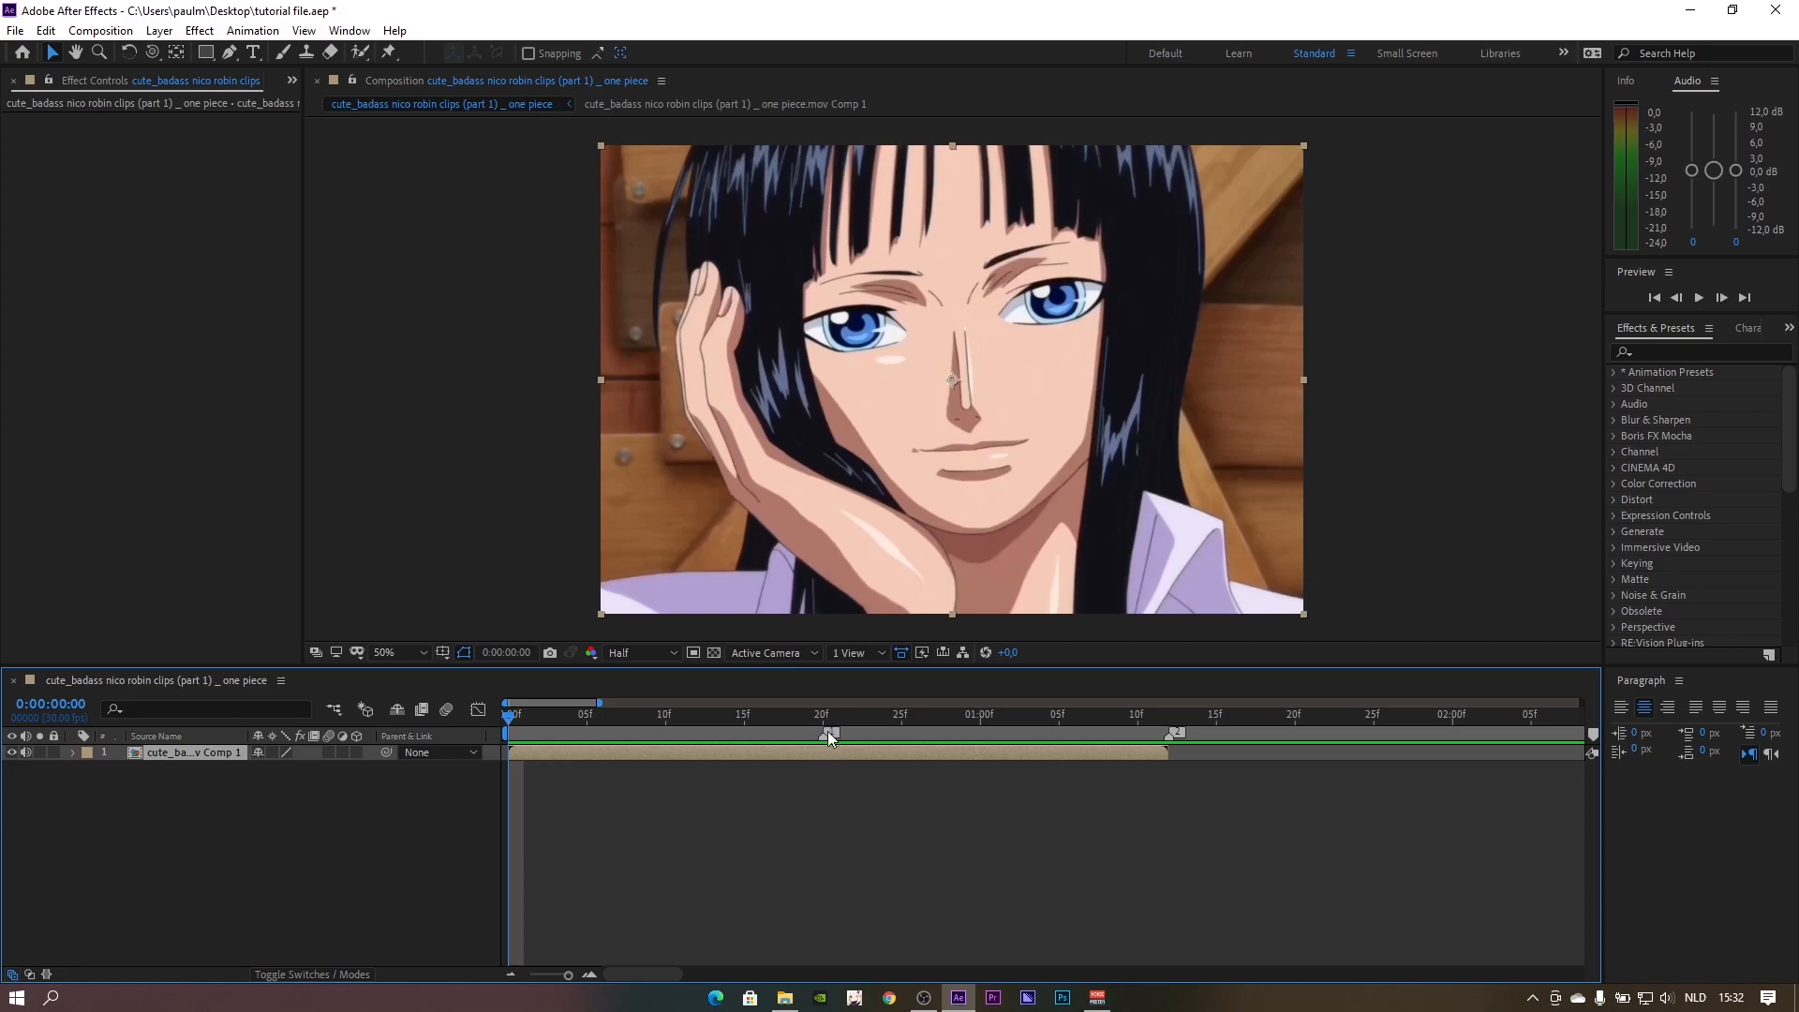
Enable motion blur for the composition and the clip layer, and apply the Motion Tile effect to the clip.
click(445, 709)
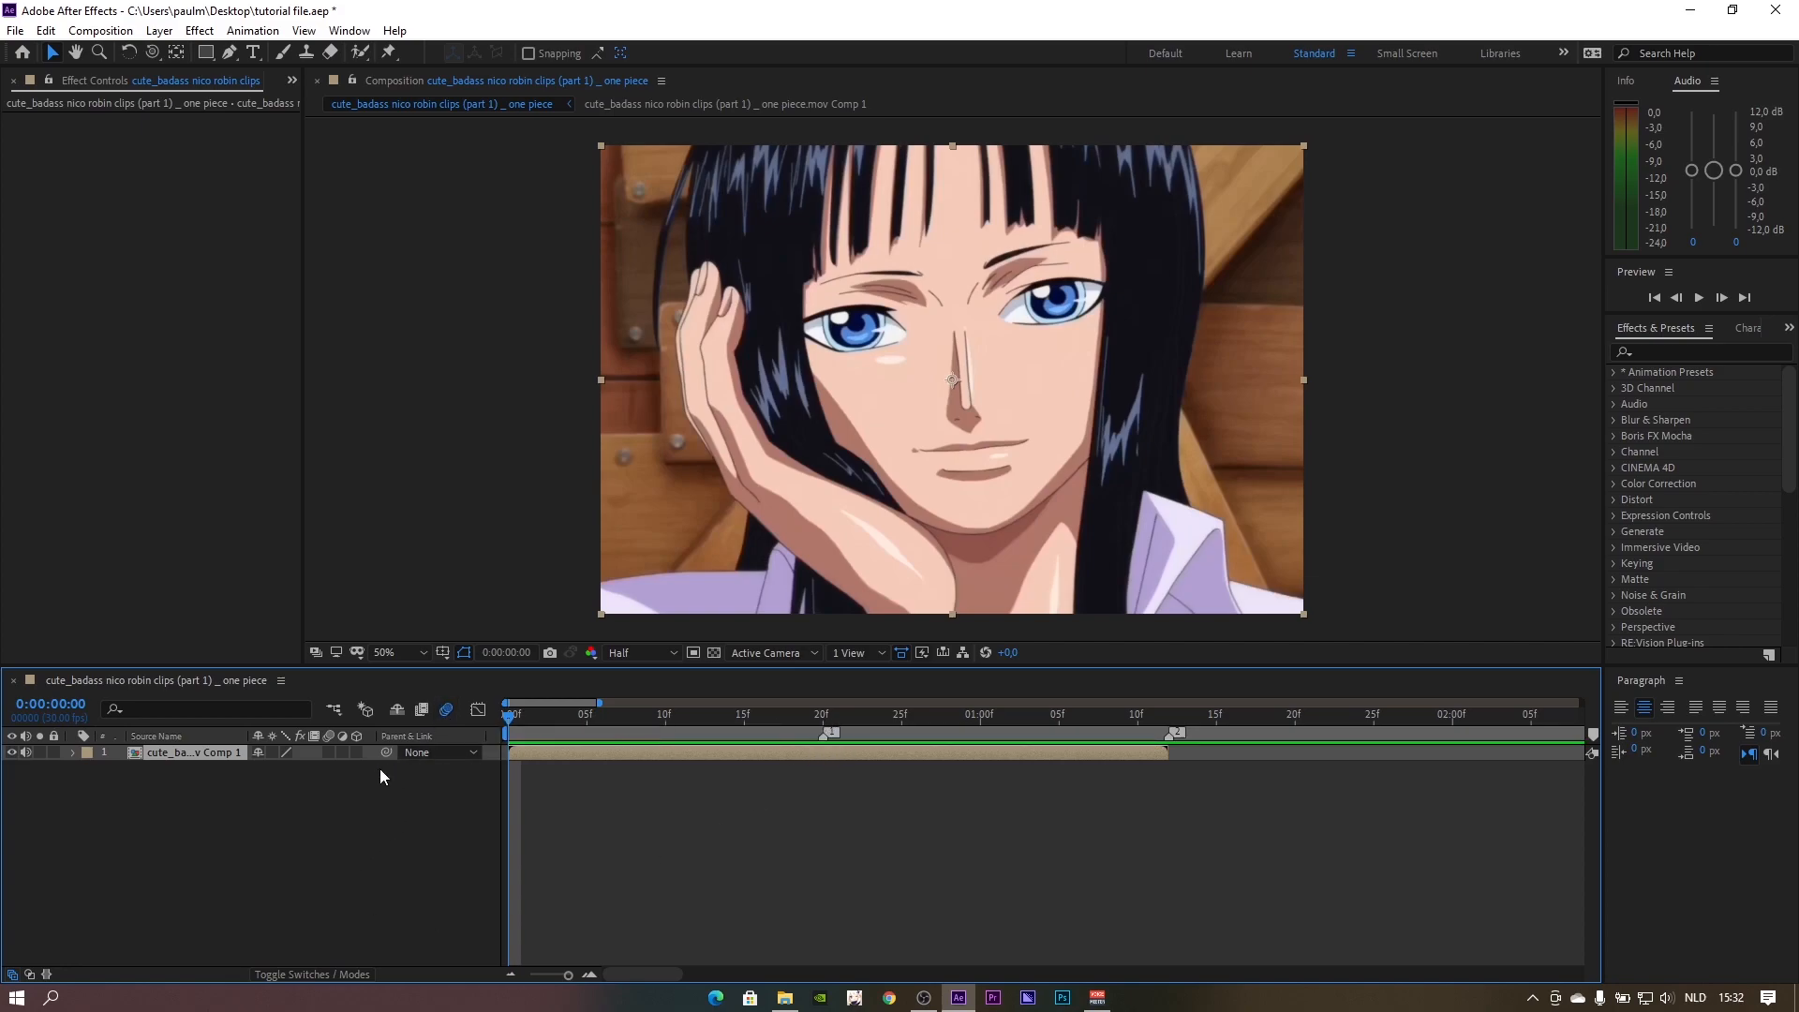
click(327, 753)
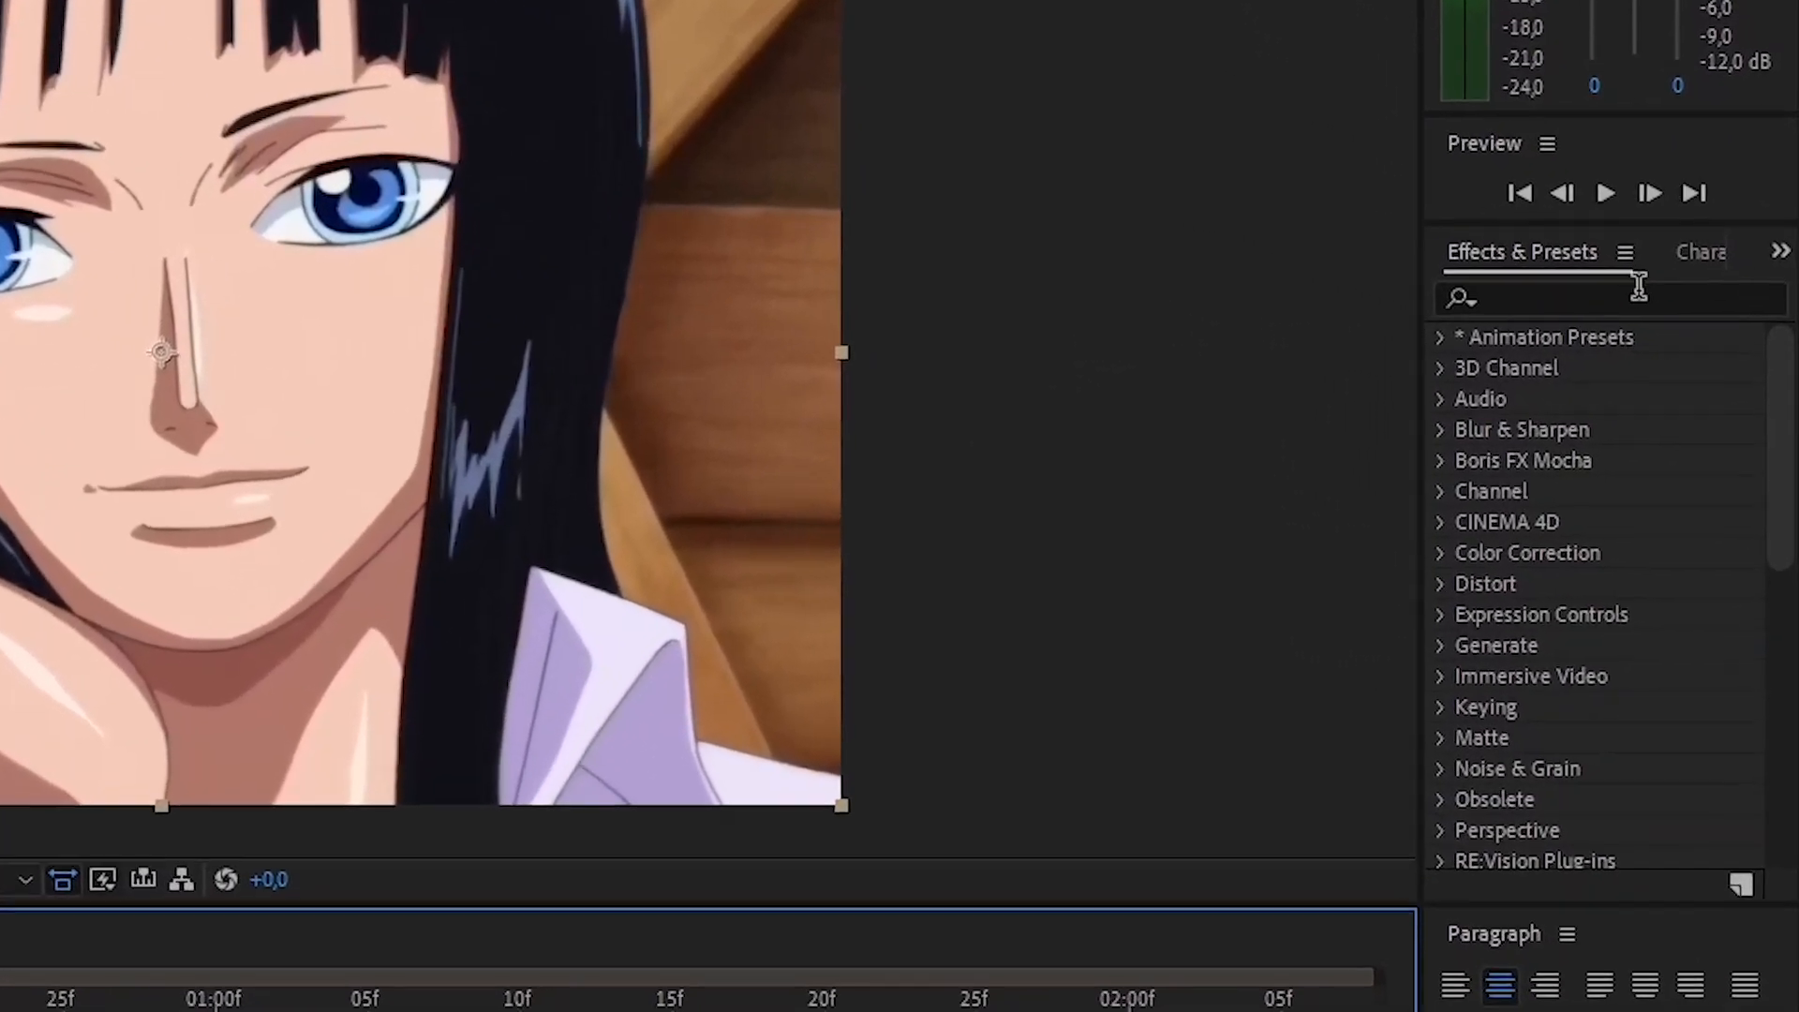
click(1640, 287)
text(motion tile)
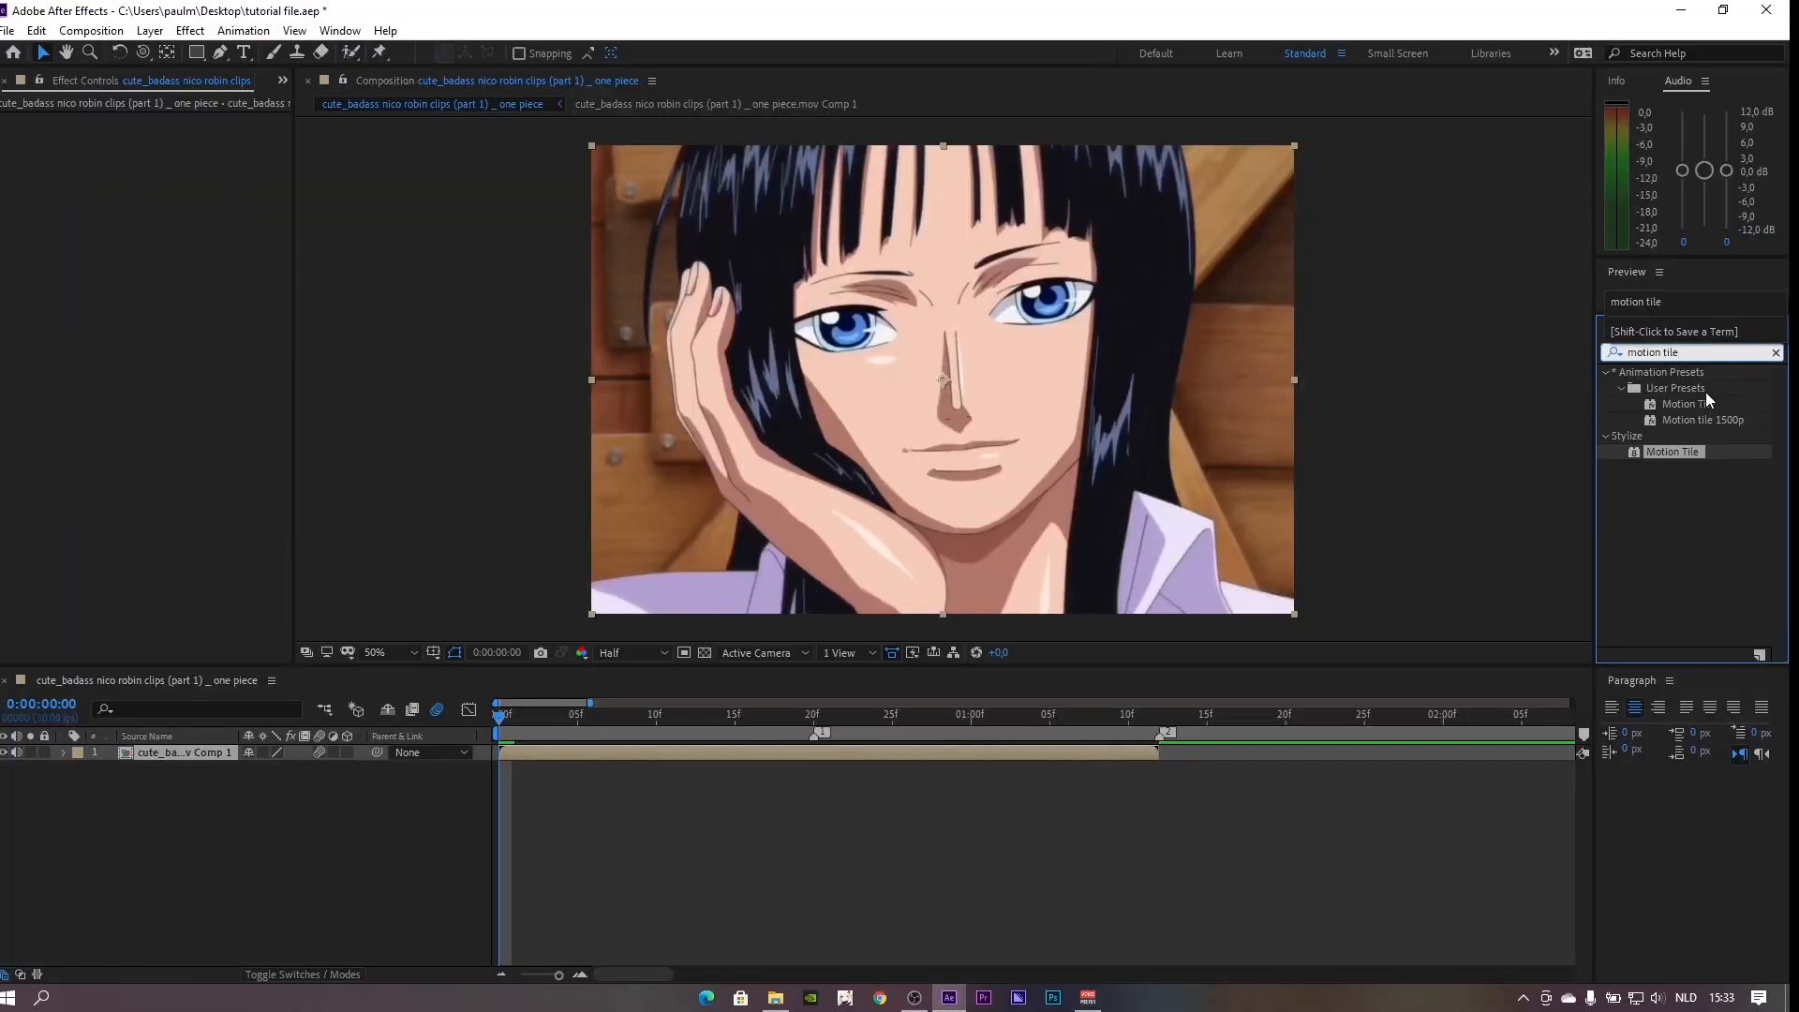
drag(1673, 451, 1047, 753)
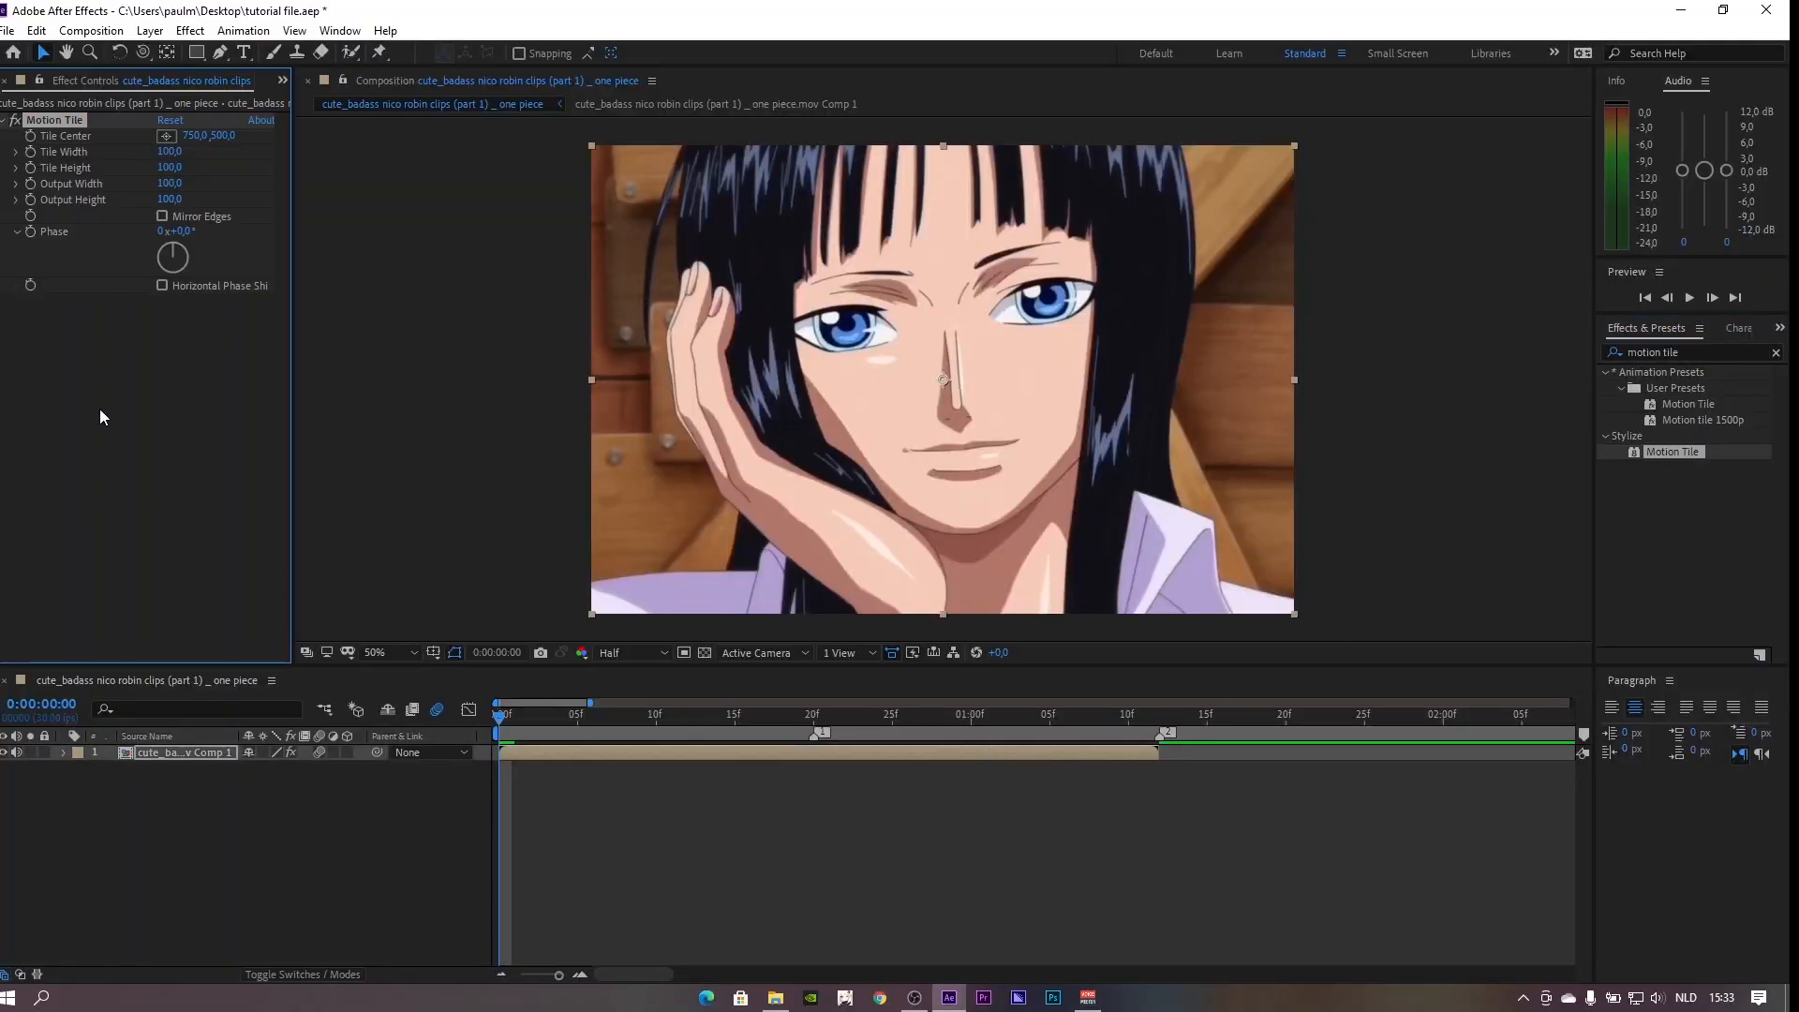
Set the Motion Tile output width to 570 and output height to 500, with Mirror Edges enabled.
mouse_move(167, 183)
mouse_down()
mouse_move(228, 185)
mouse_move(141, 189)
mouse_up()
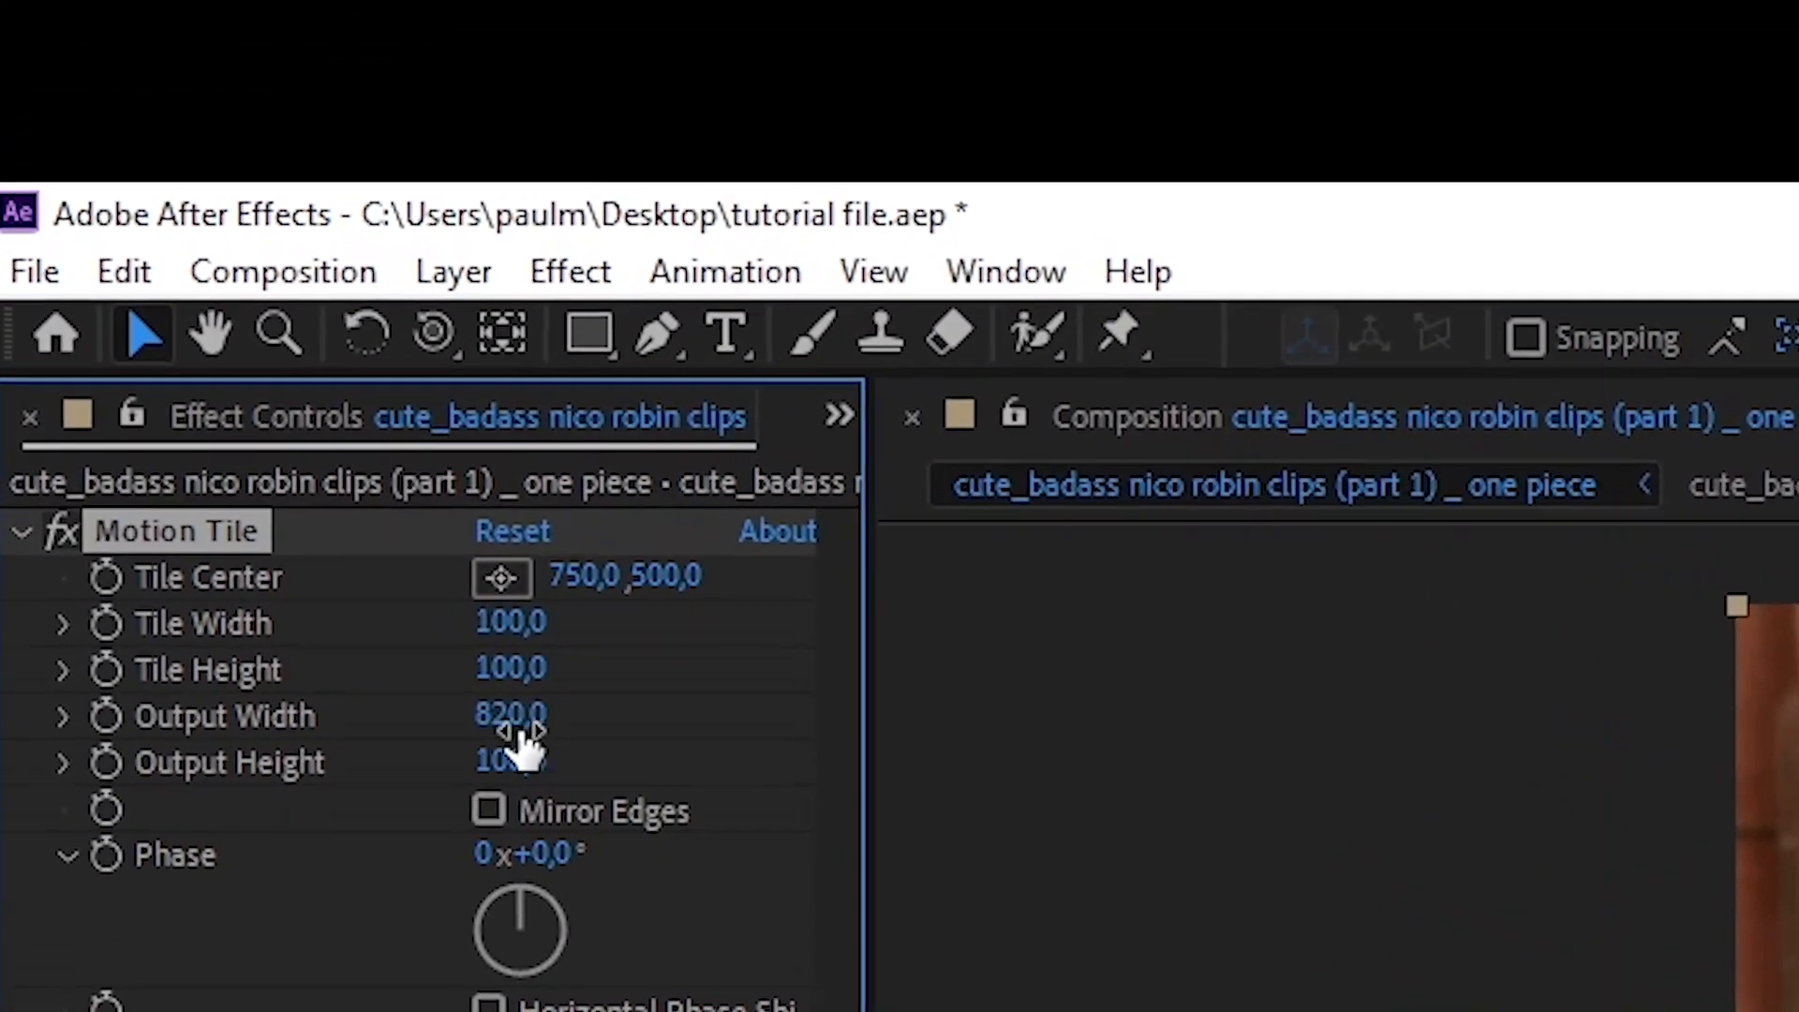
drag(444, 759, 621, 802)
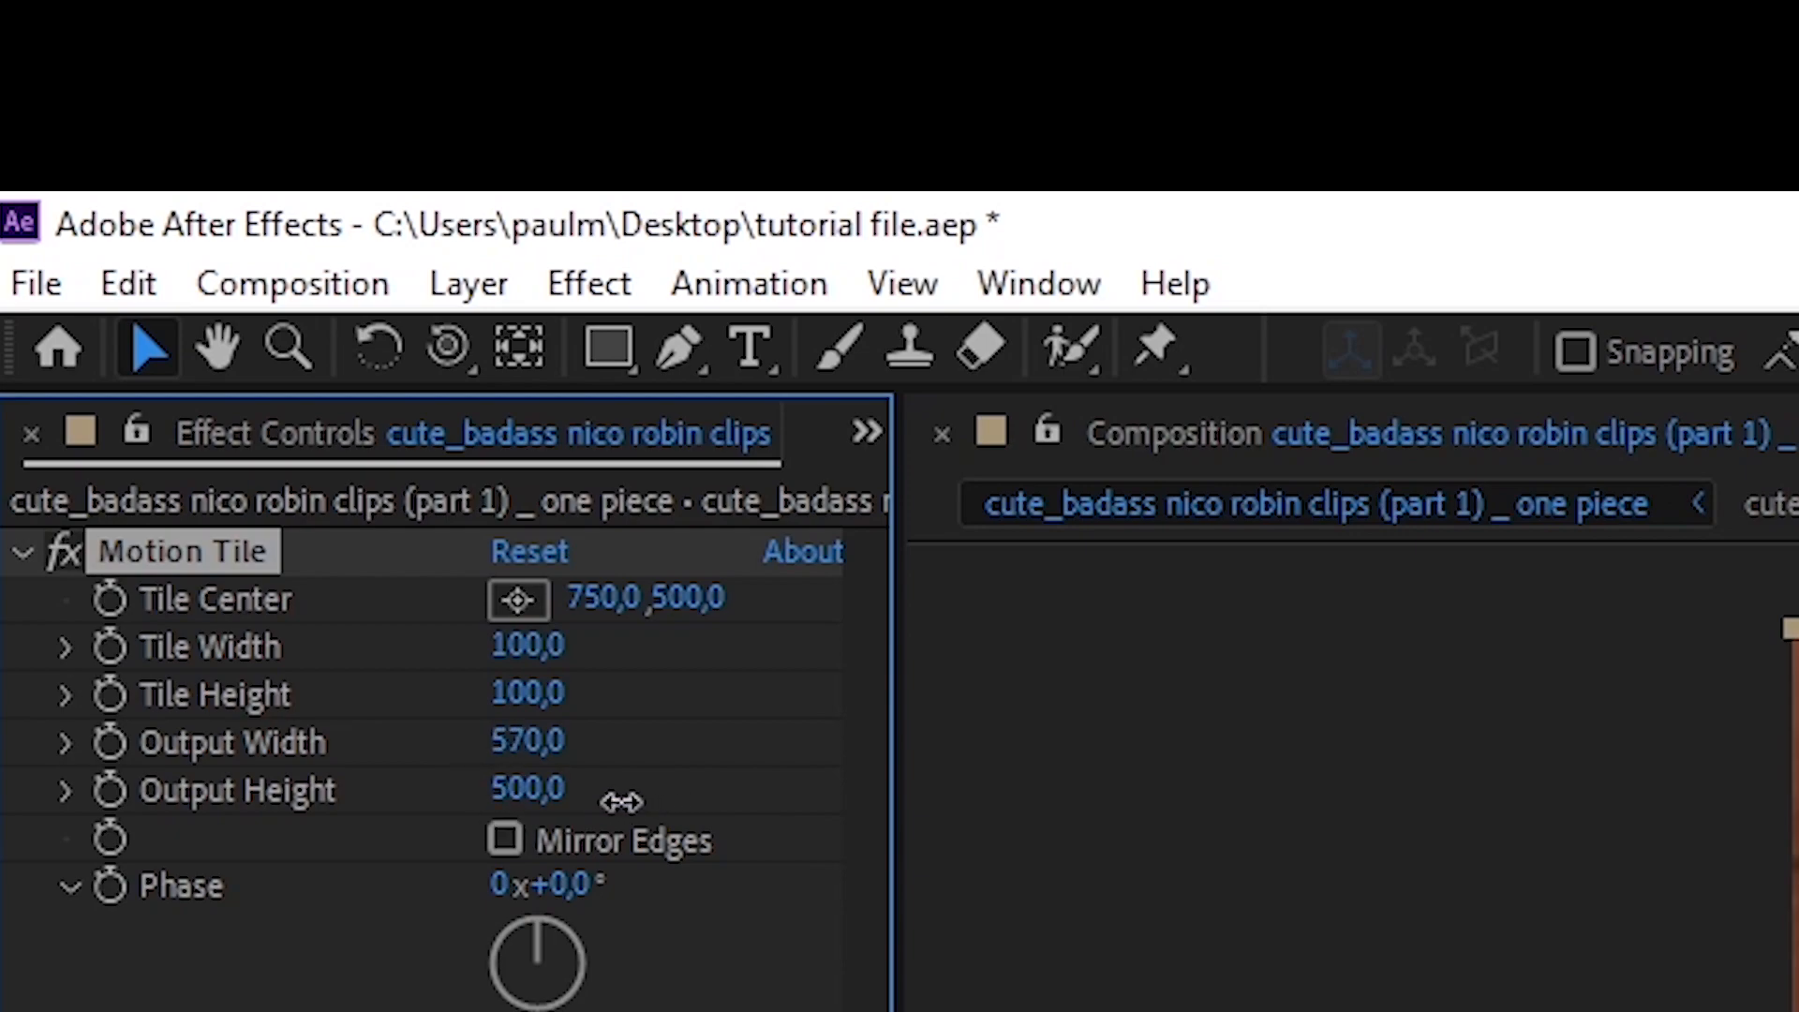
click(506, 841)
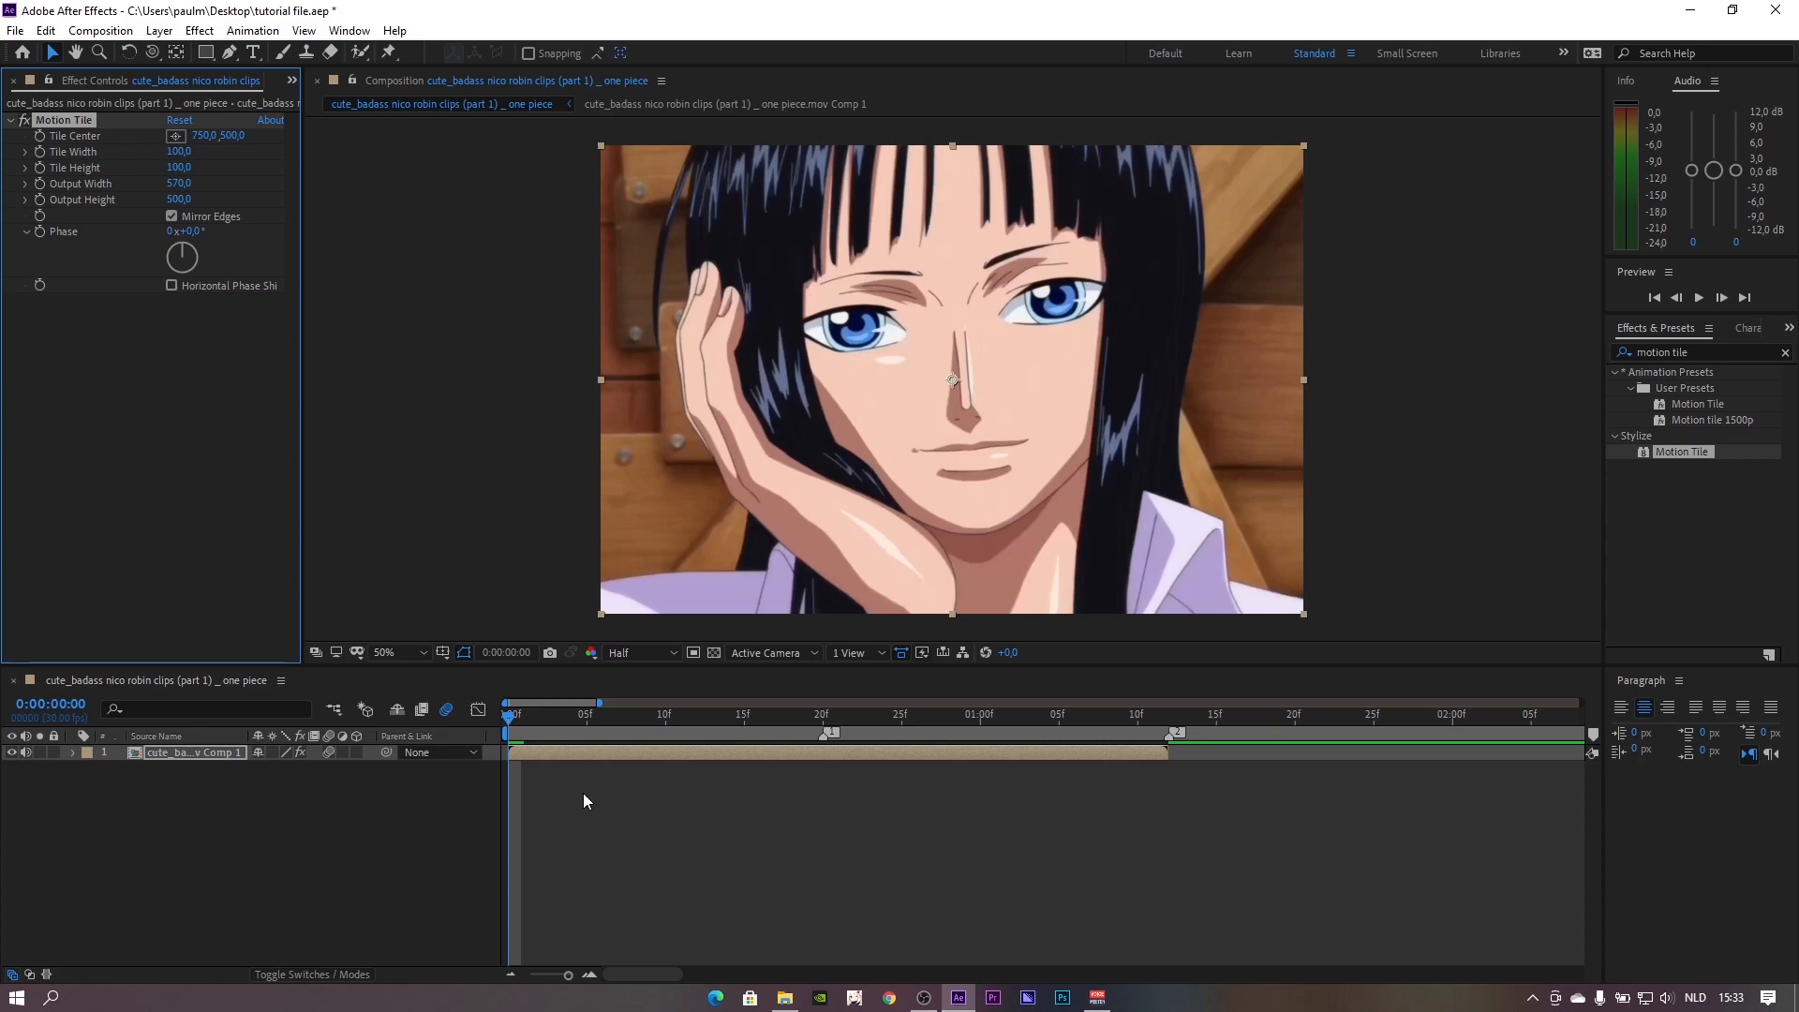
Add a two-node 50mm camera and cut its layer off at 0:00:01:12, where the clip ends.
key(ctrl+alt+shift+c)
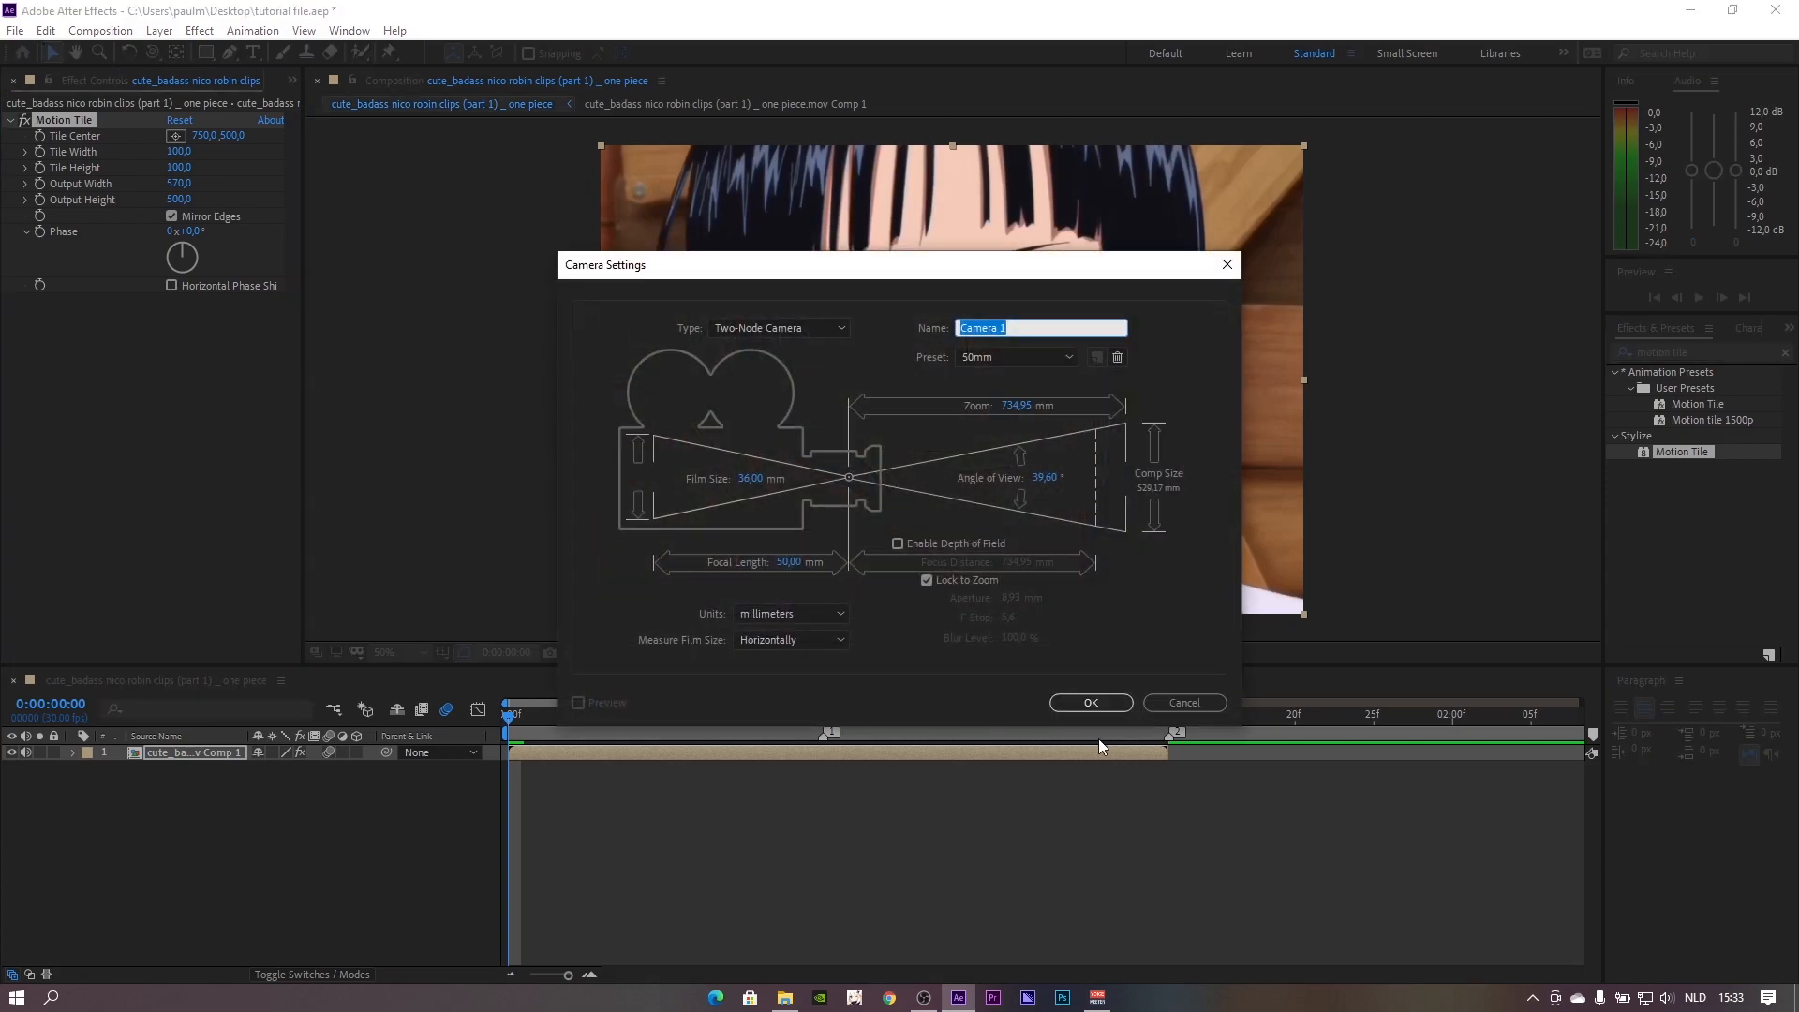
click(1090, 702)
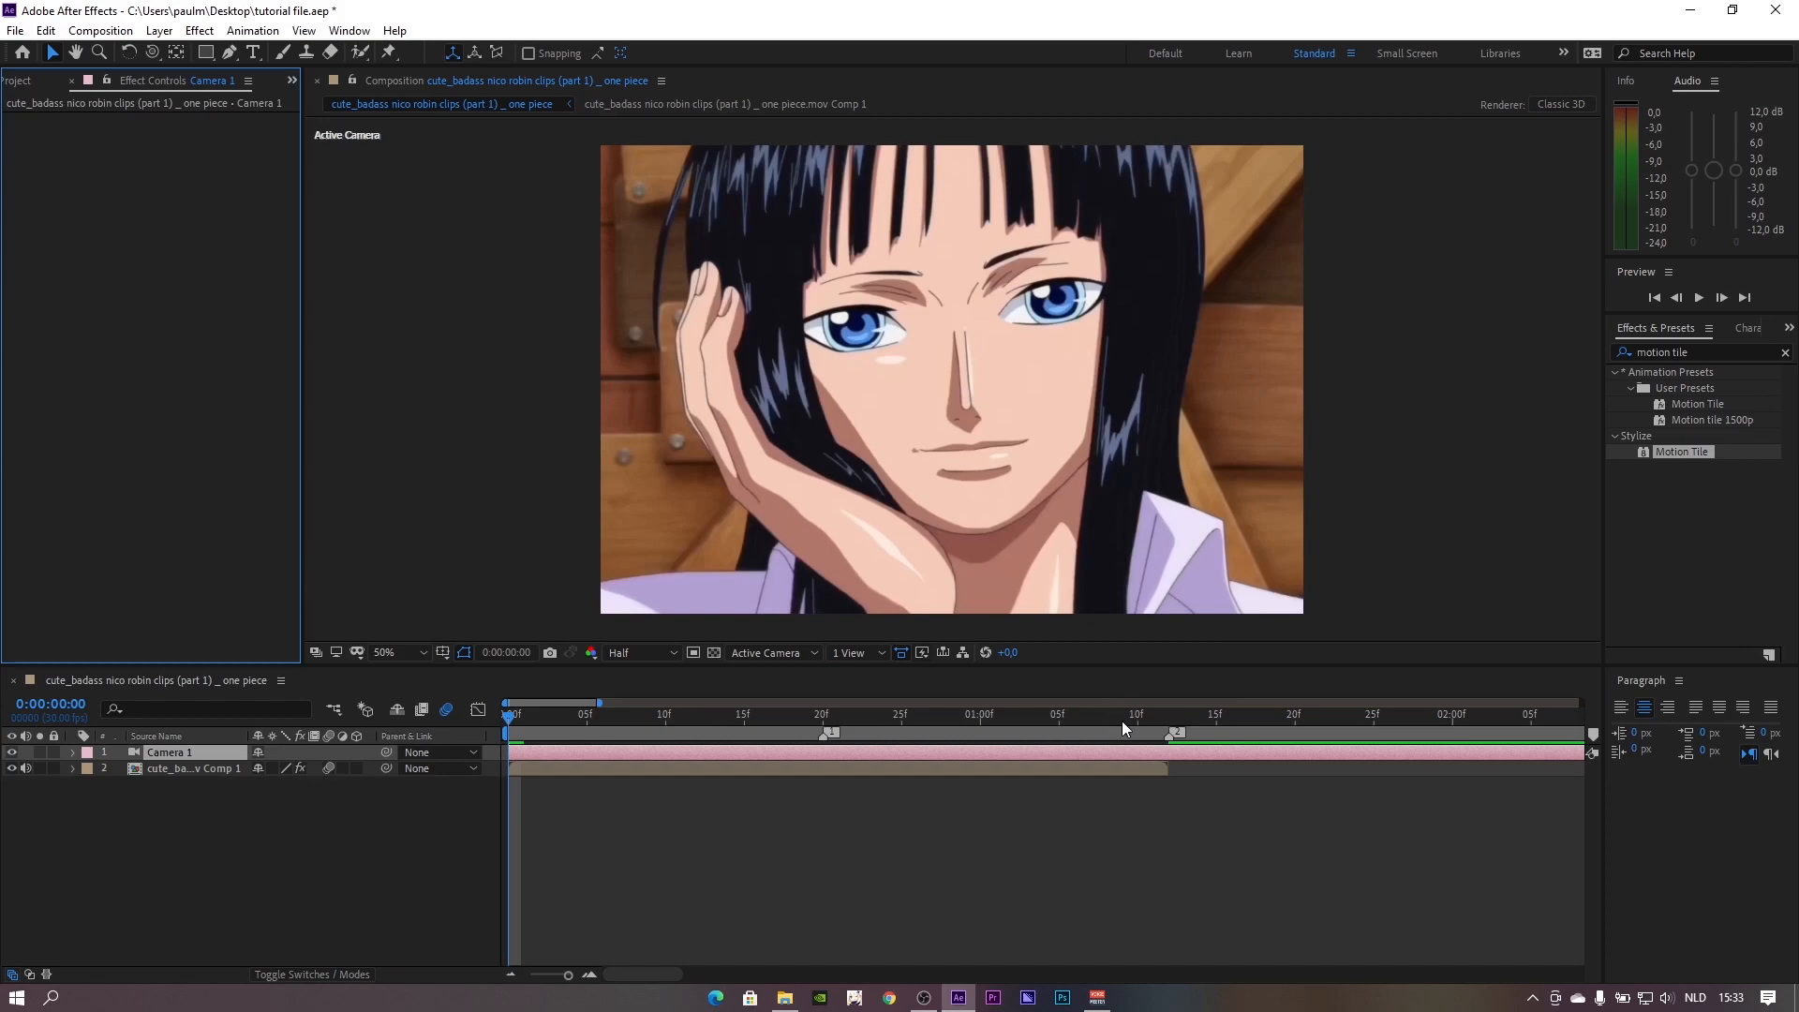
click(1170, 719)
key(ctrl+shift+d)
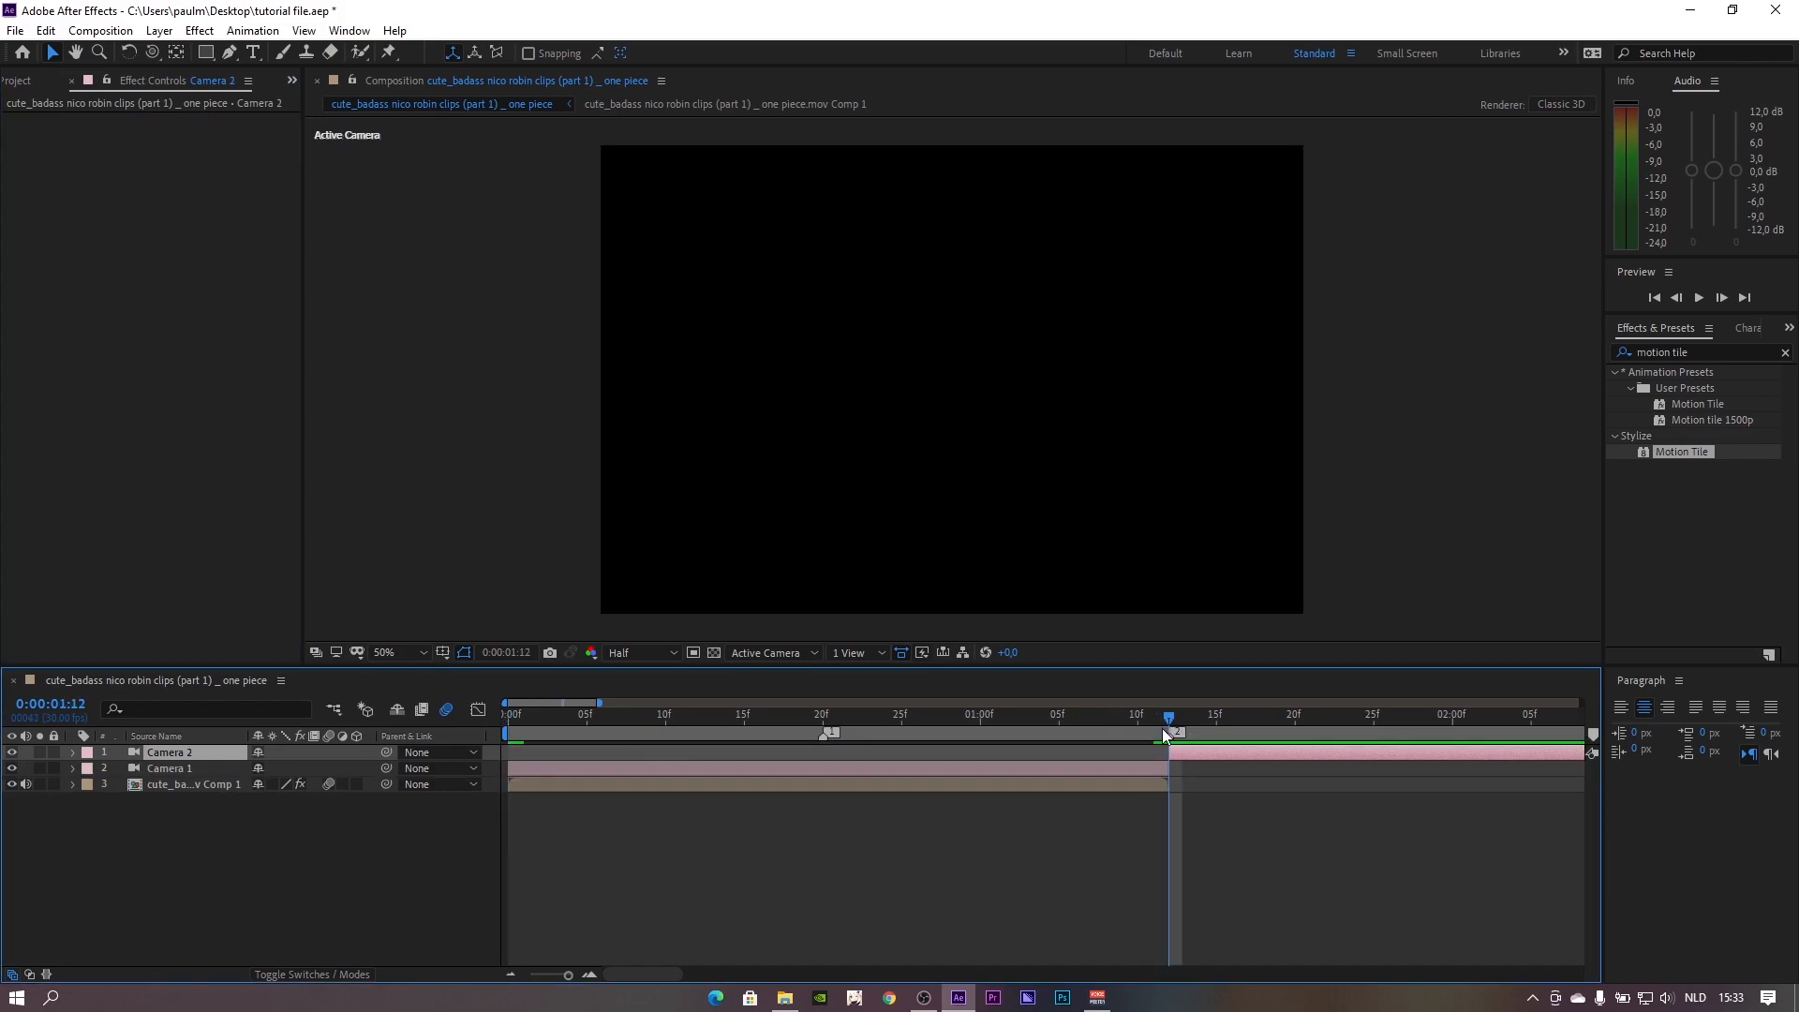
key(Delete)
key(Home)
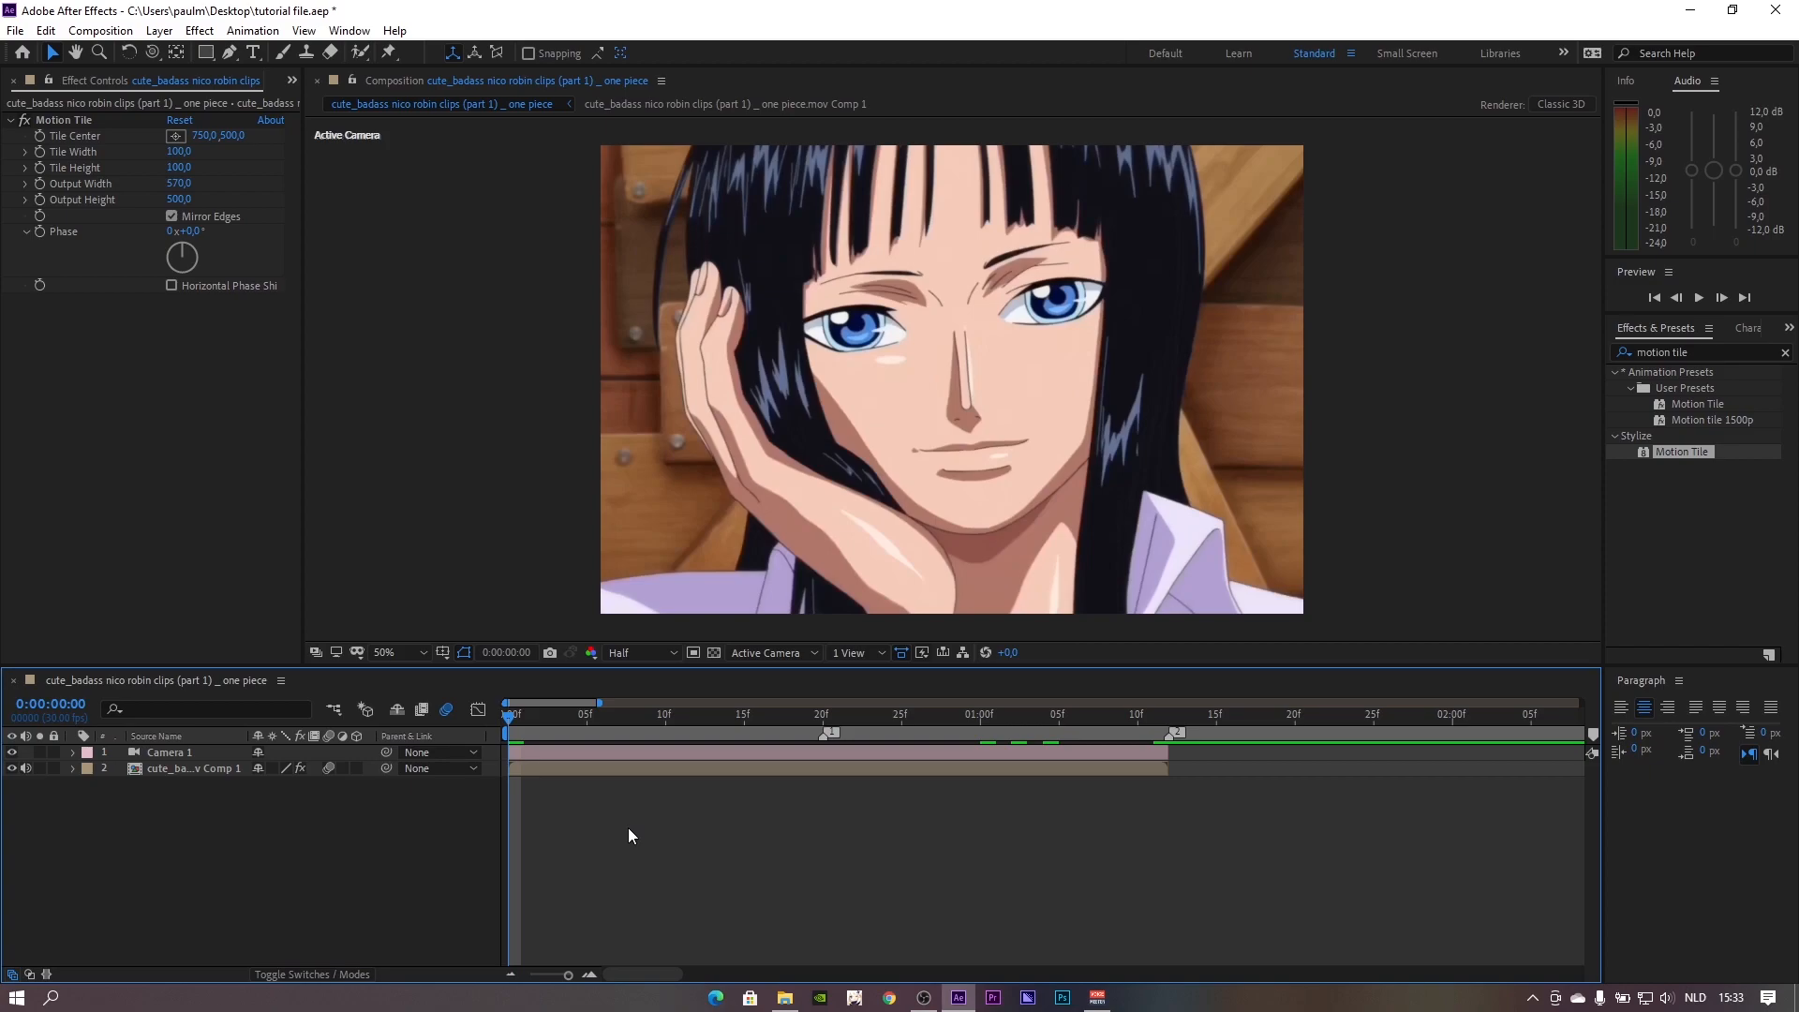
Add a null object and cut its layer off at 0:00:01:12 to match the clip's length.
key(ctrl+alt+shift+y)
click(1170, 716)
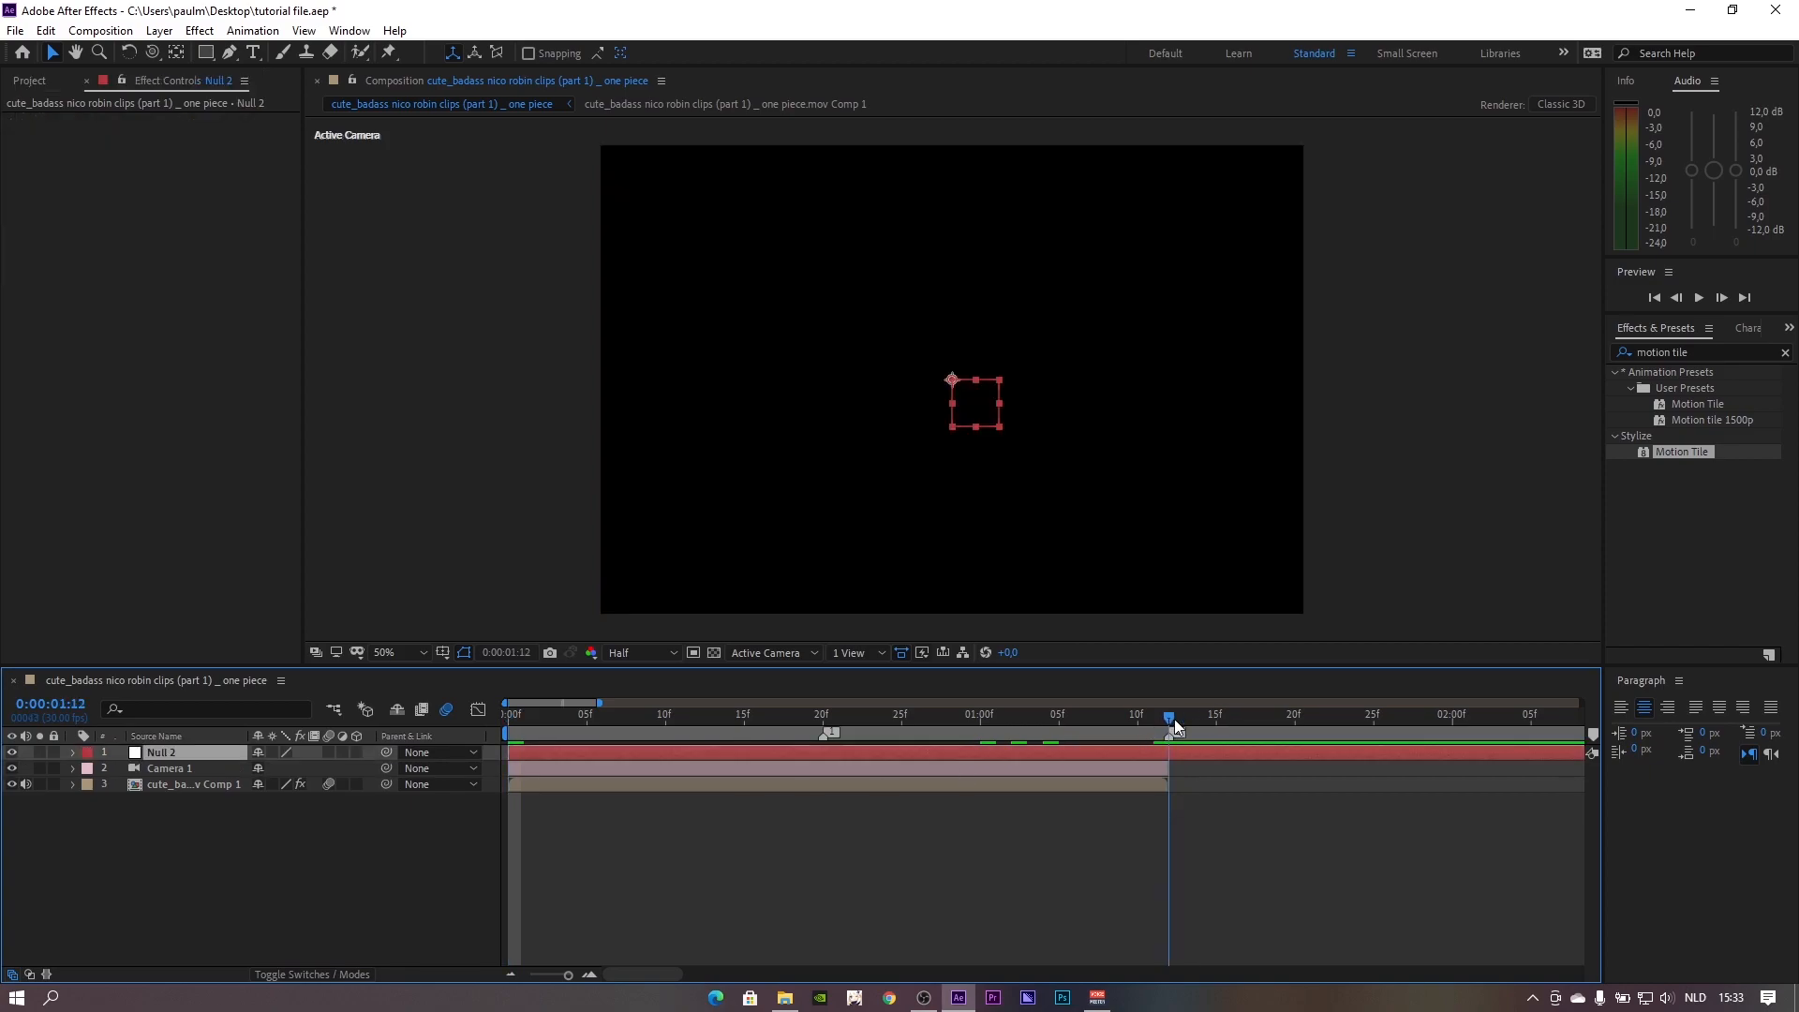
key(ctrl+shift+d)
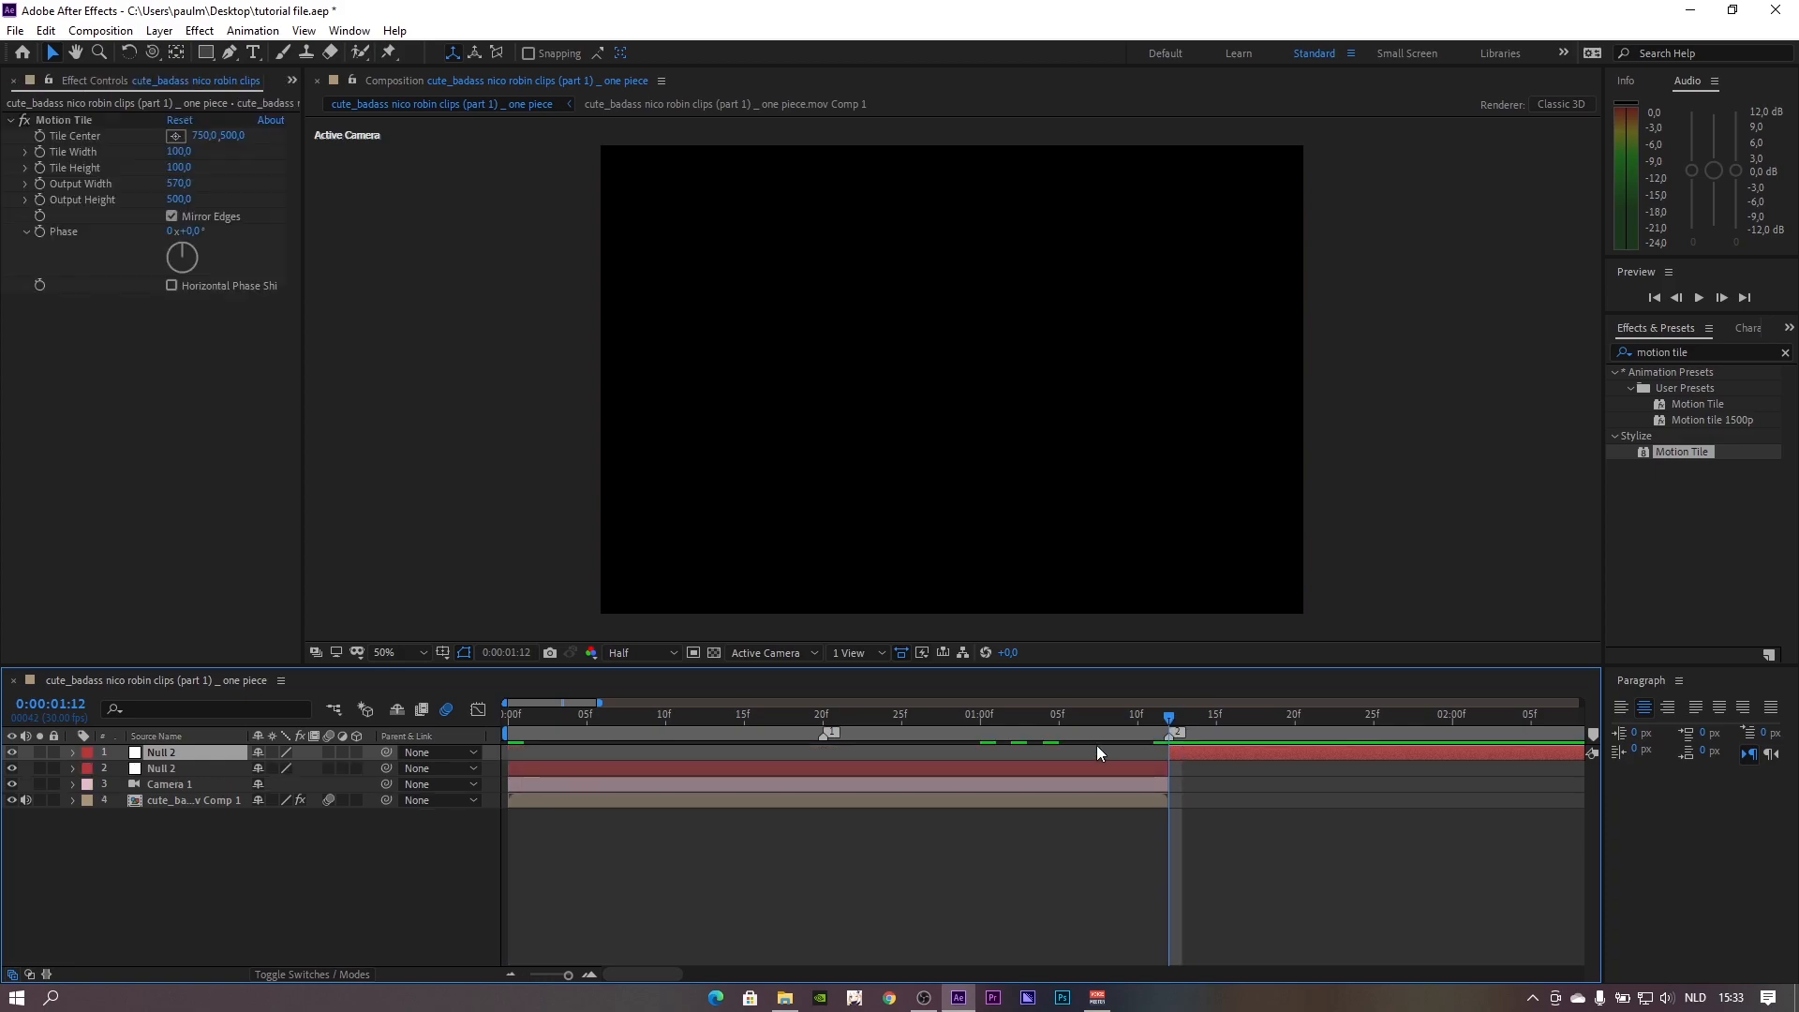
key(Delete)
key(Home)
click(519, 757)
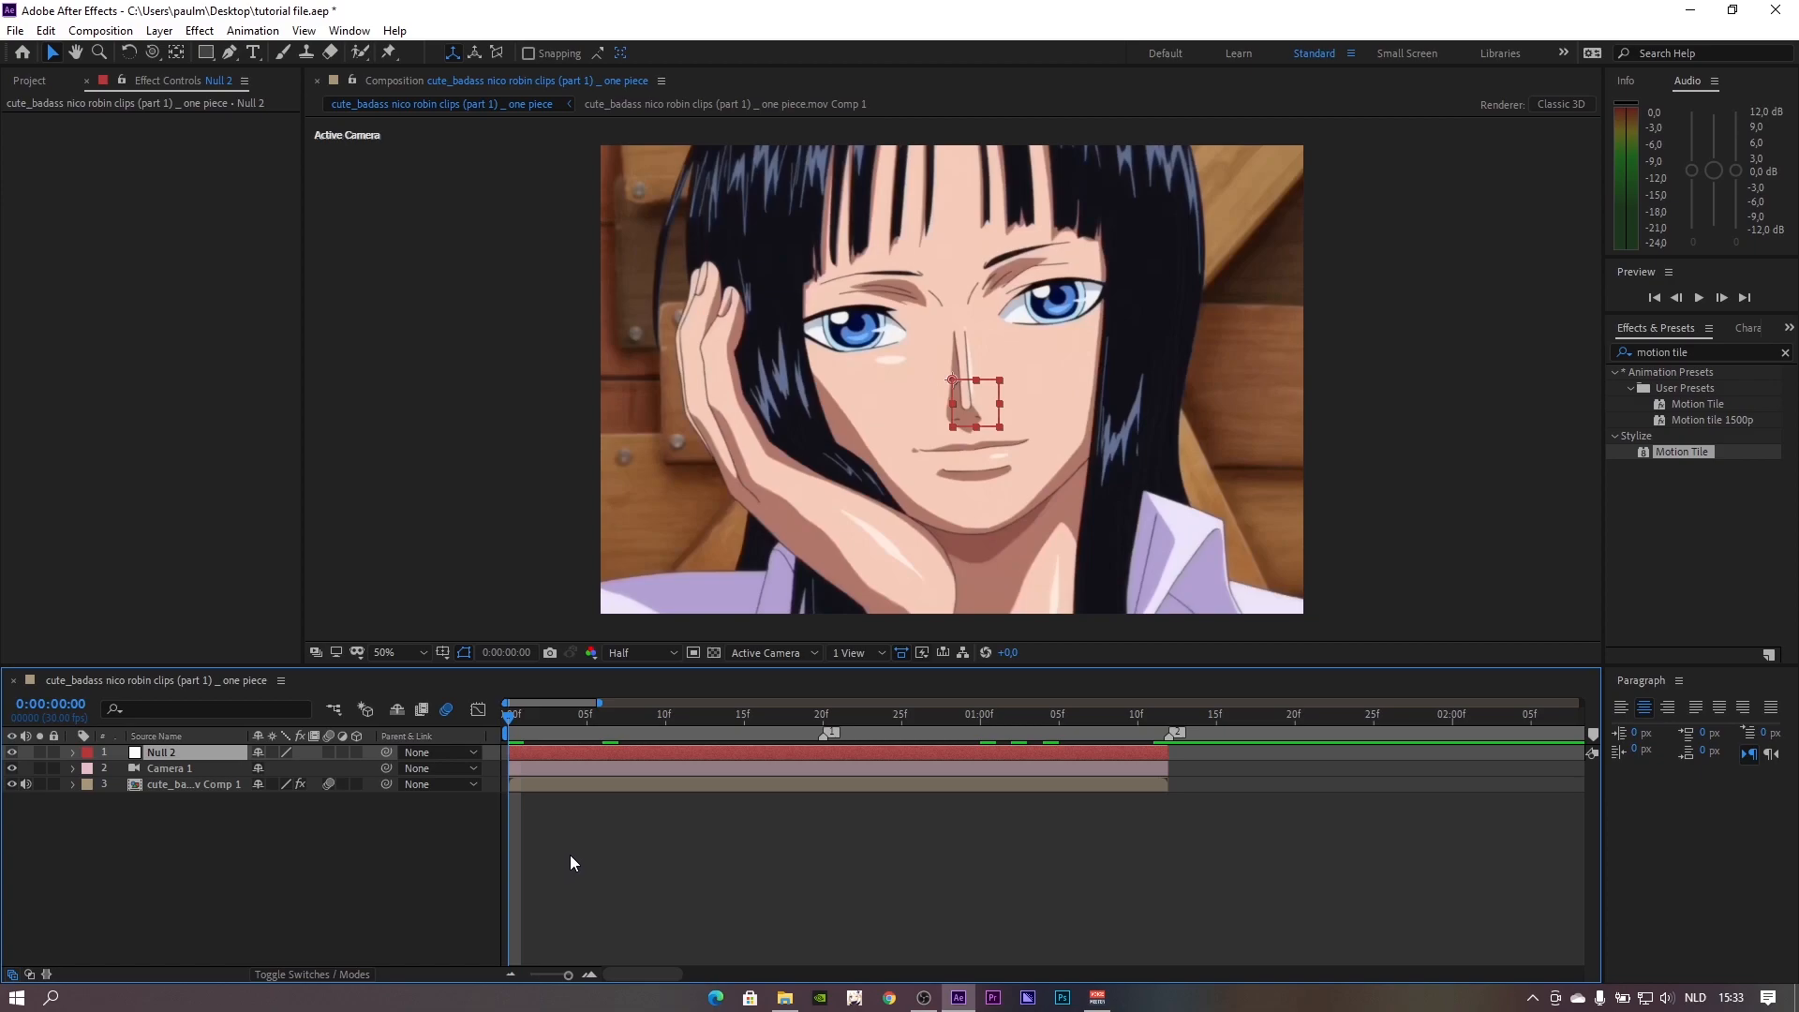
Duplicate the null layer five times.
key(ctrl+d)
key(ctrl+d)
key(ctrl+d)
key(ctrl+d)
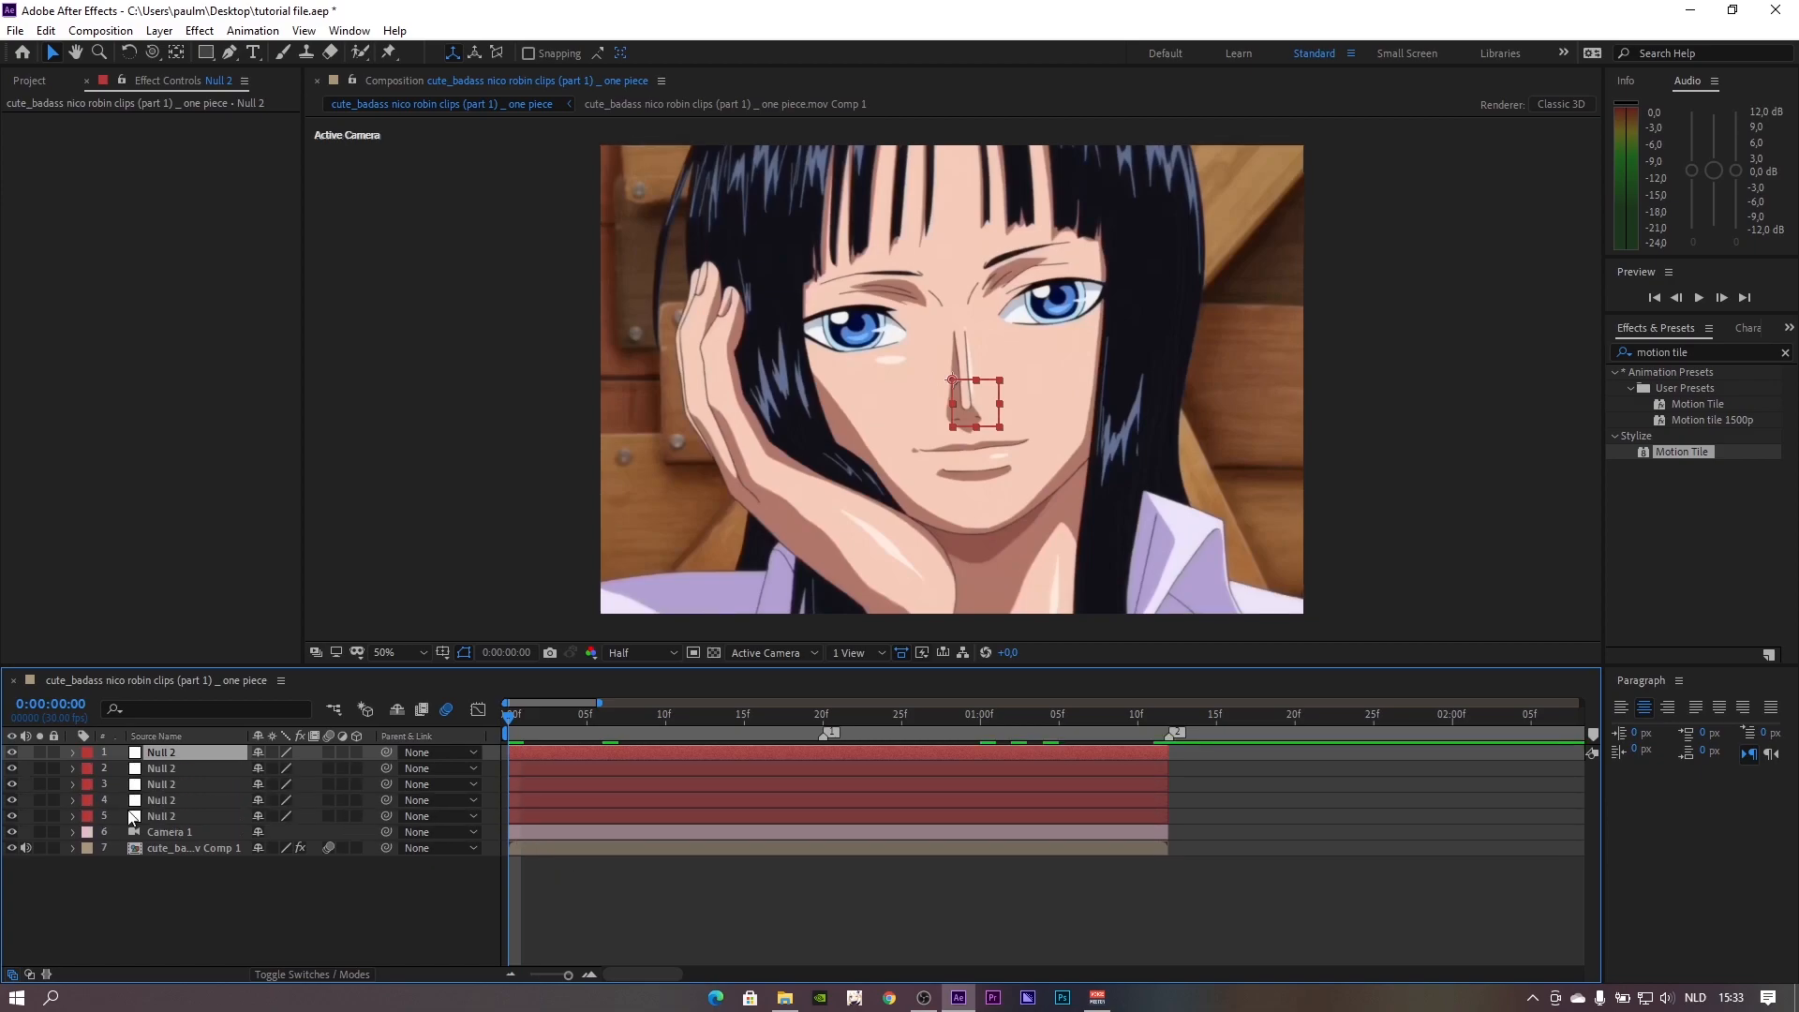
key(ctrl+d)
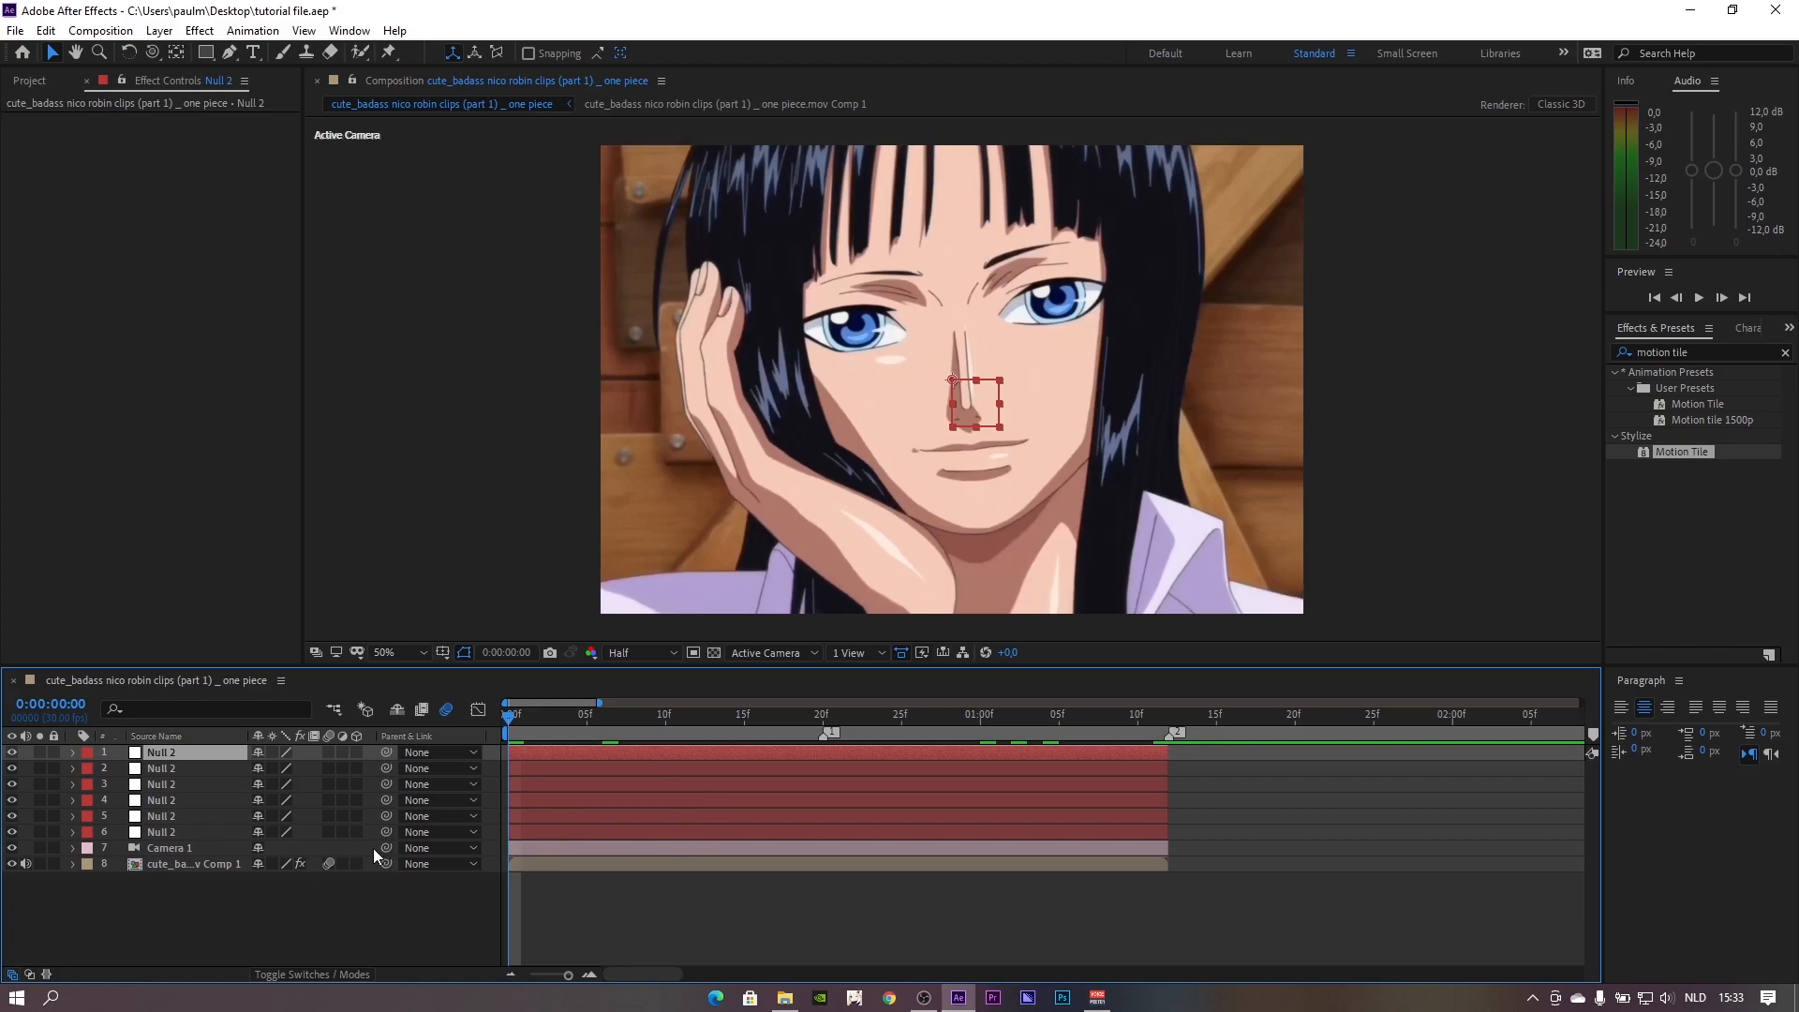
Parent the camera to the lowest null and each null to the one above it, and make all nulls and the clip 3D.
drag(386, 846, 217, 835)
drag(384, 831, 234, 818)
drag(386, 815, 261, 808)
drag(386, 799, 255, 757)
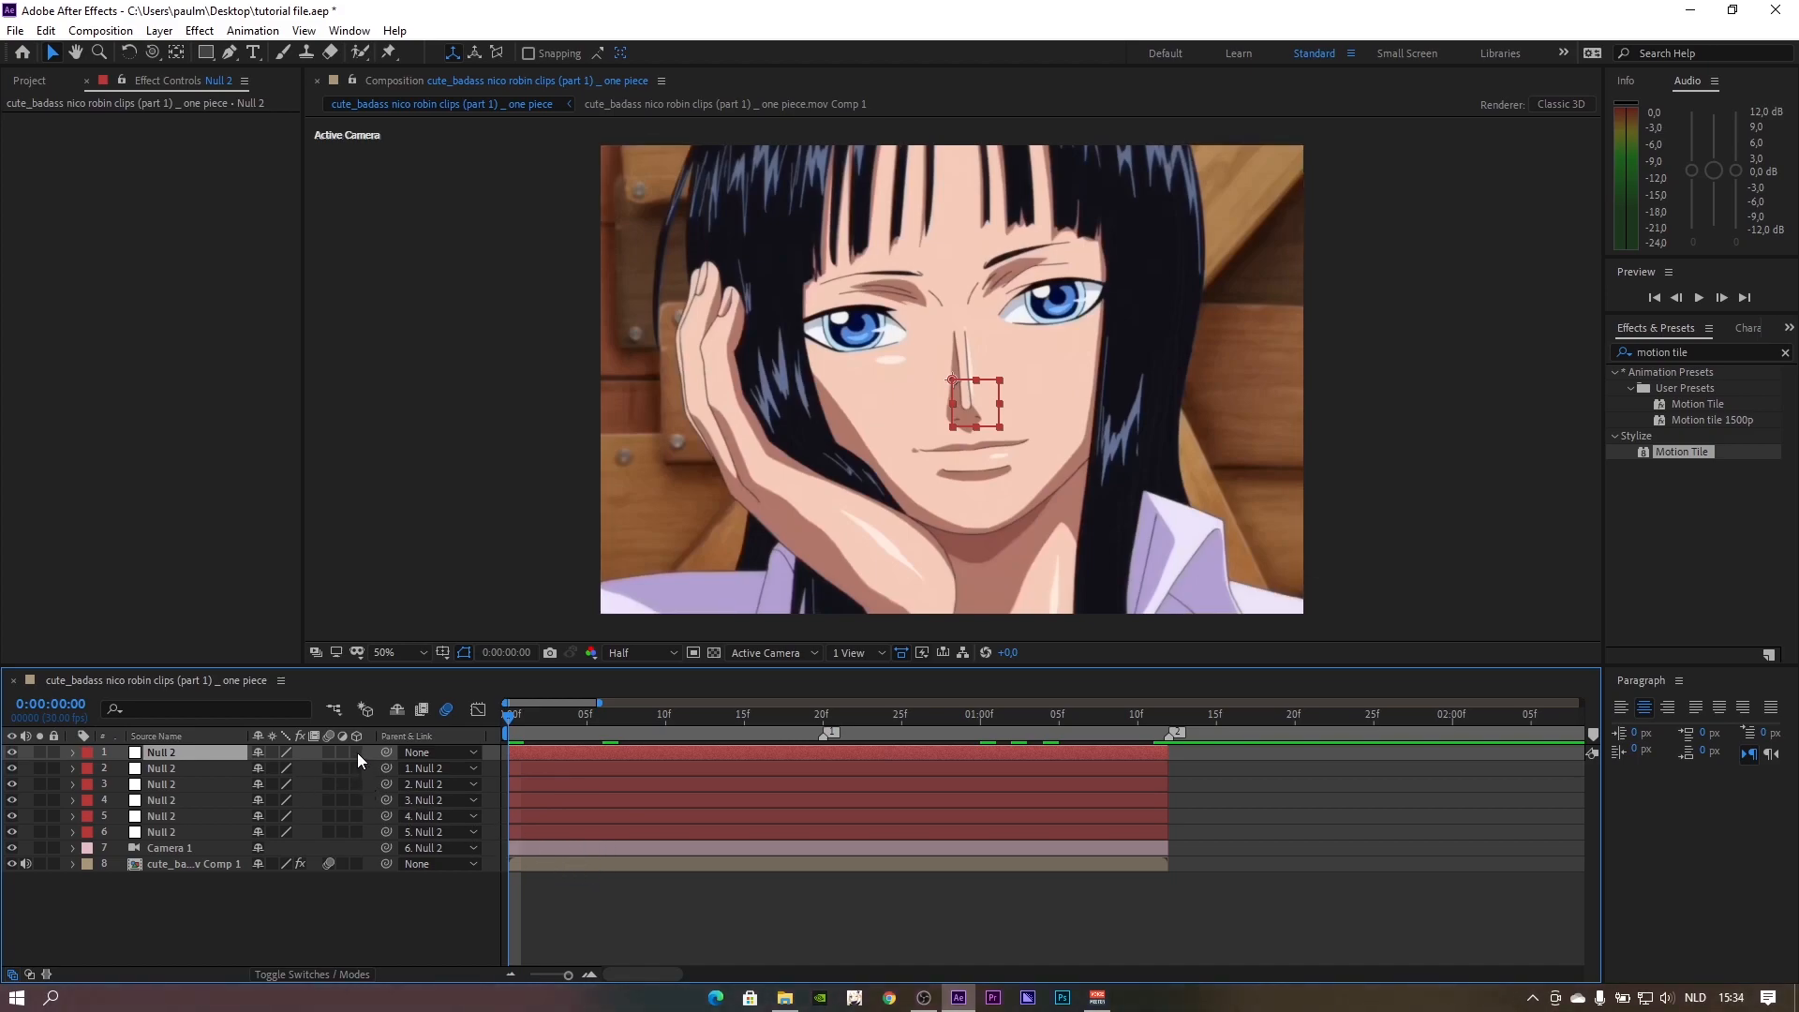
click(357, 863)
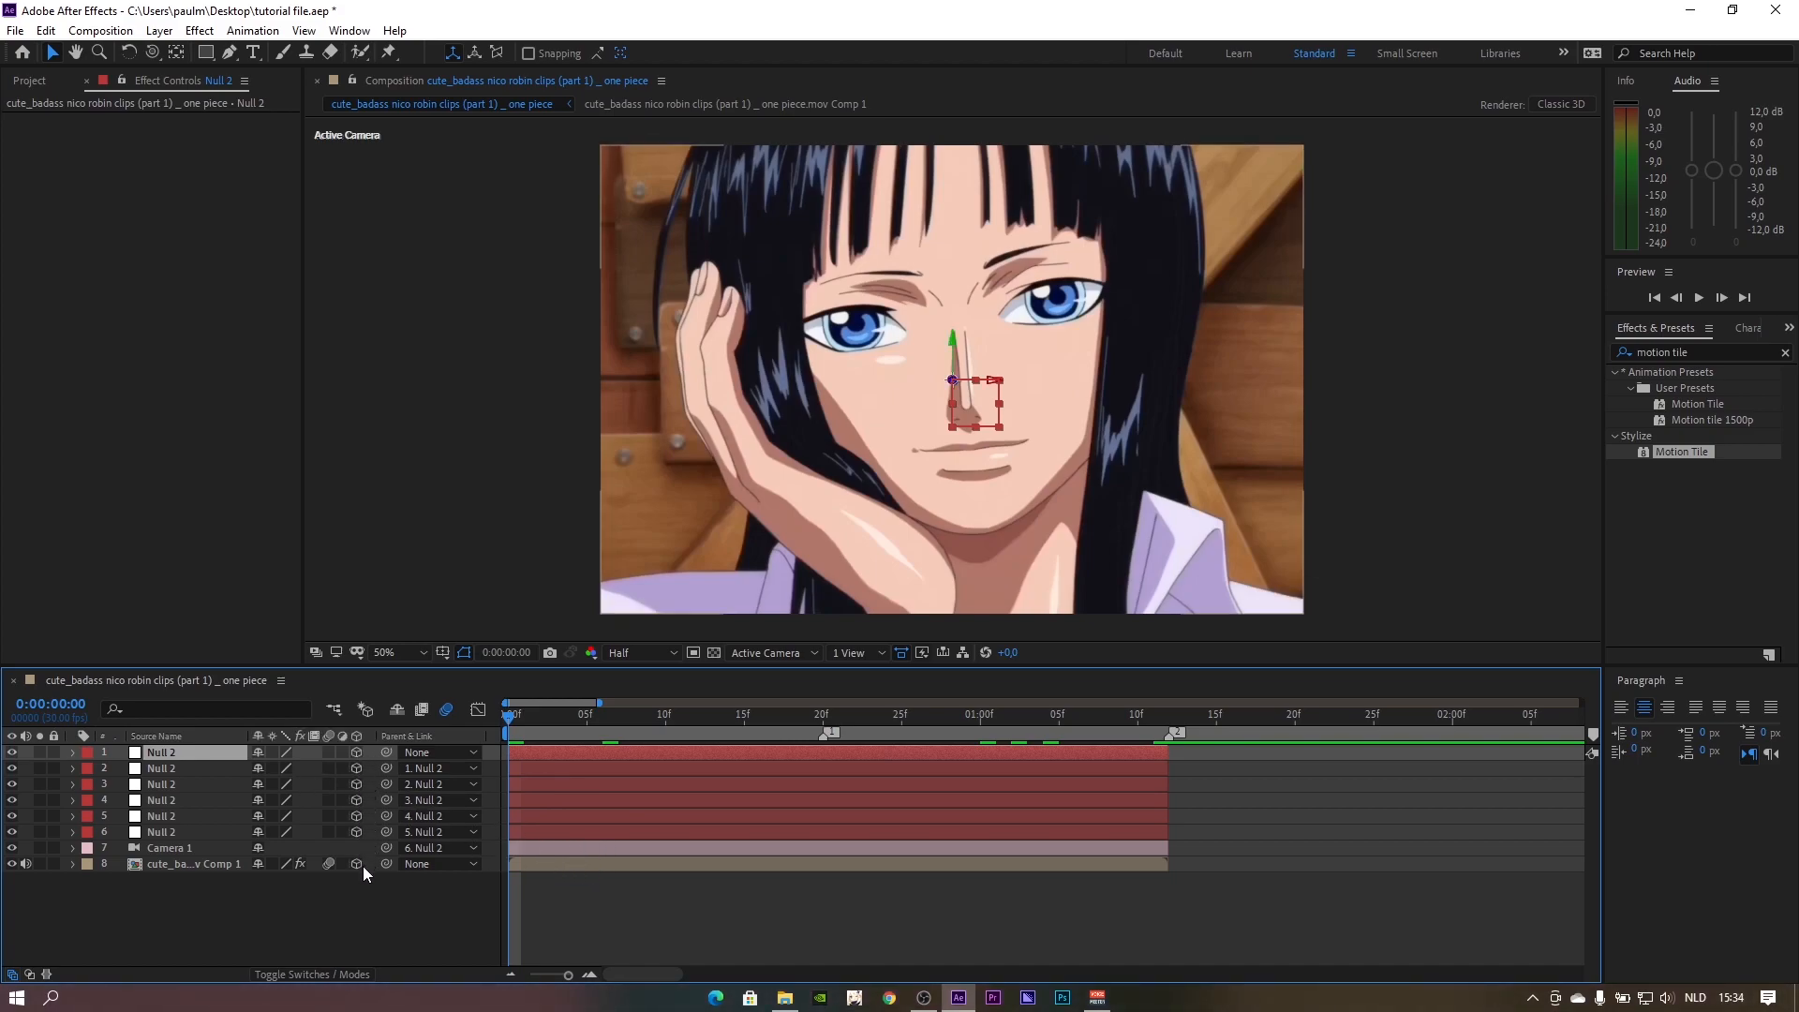
Add Position keyframes to the lowest null at the start of the timeline and at 0:00:00:22.
click(582, 834)
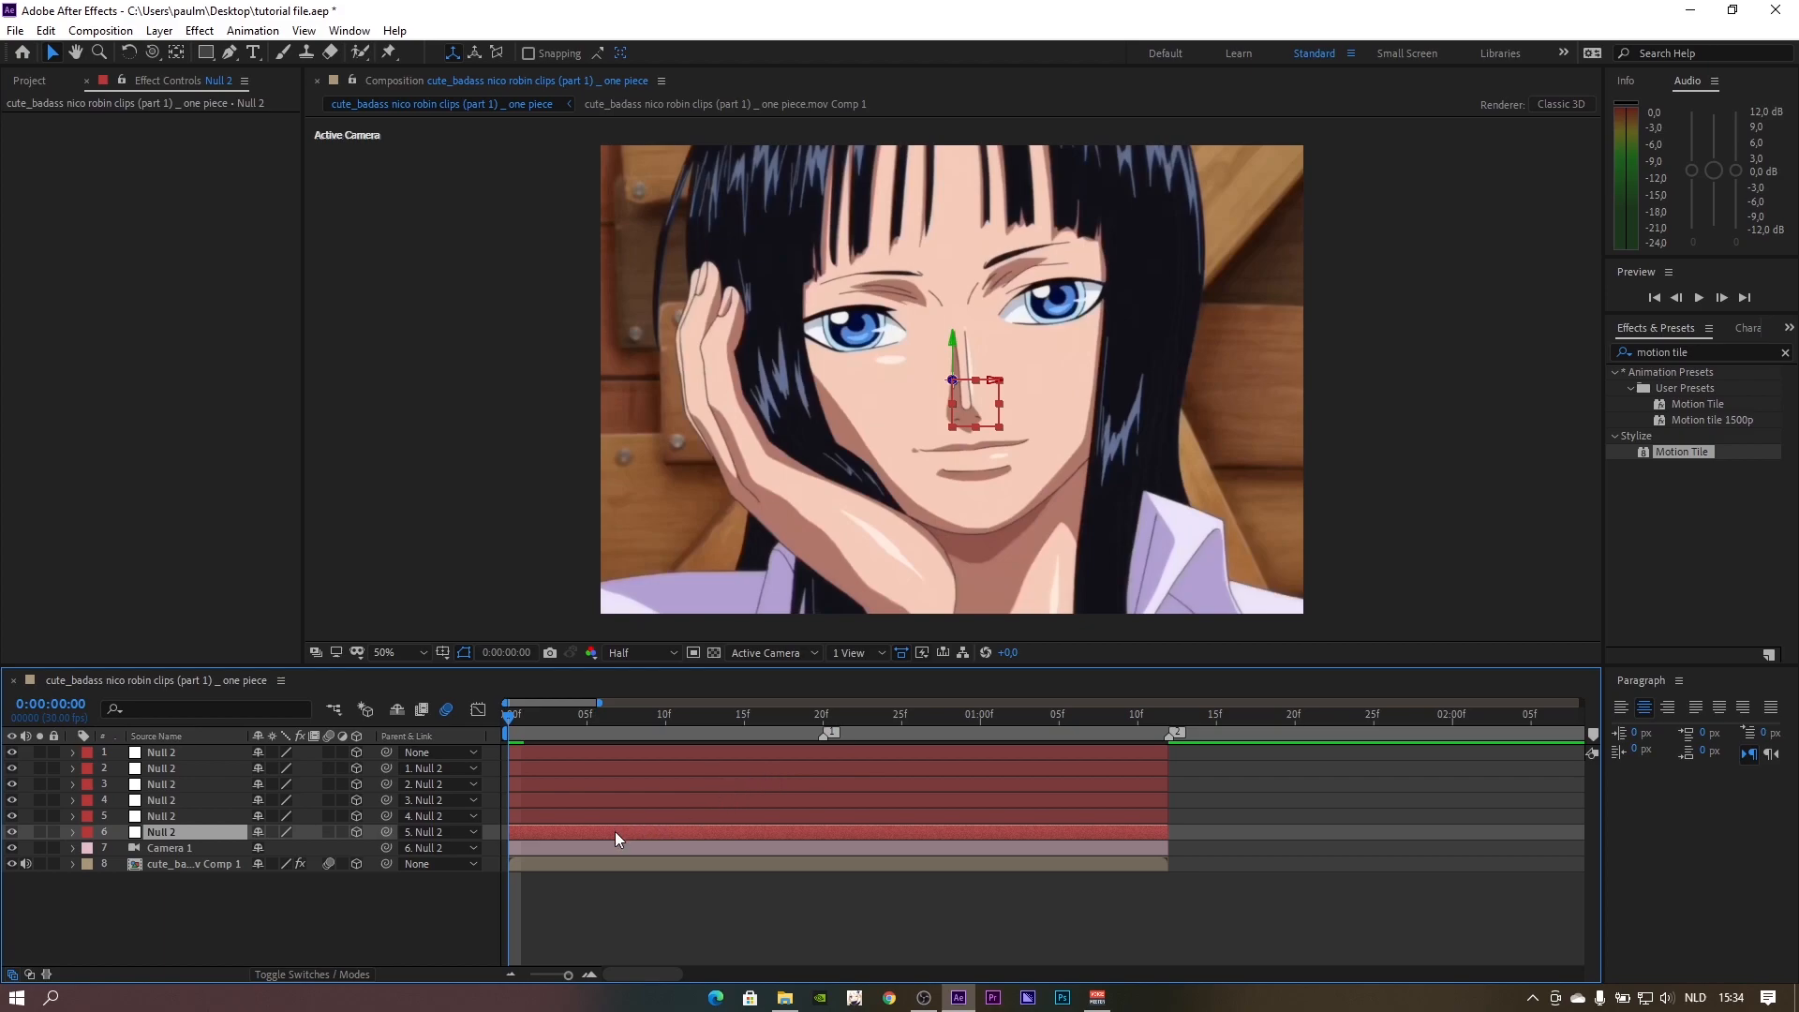
key(s)
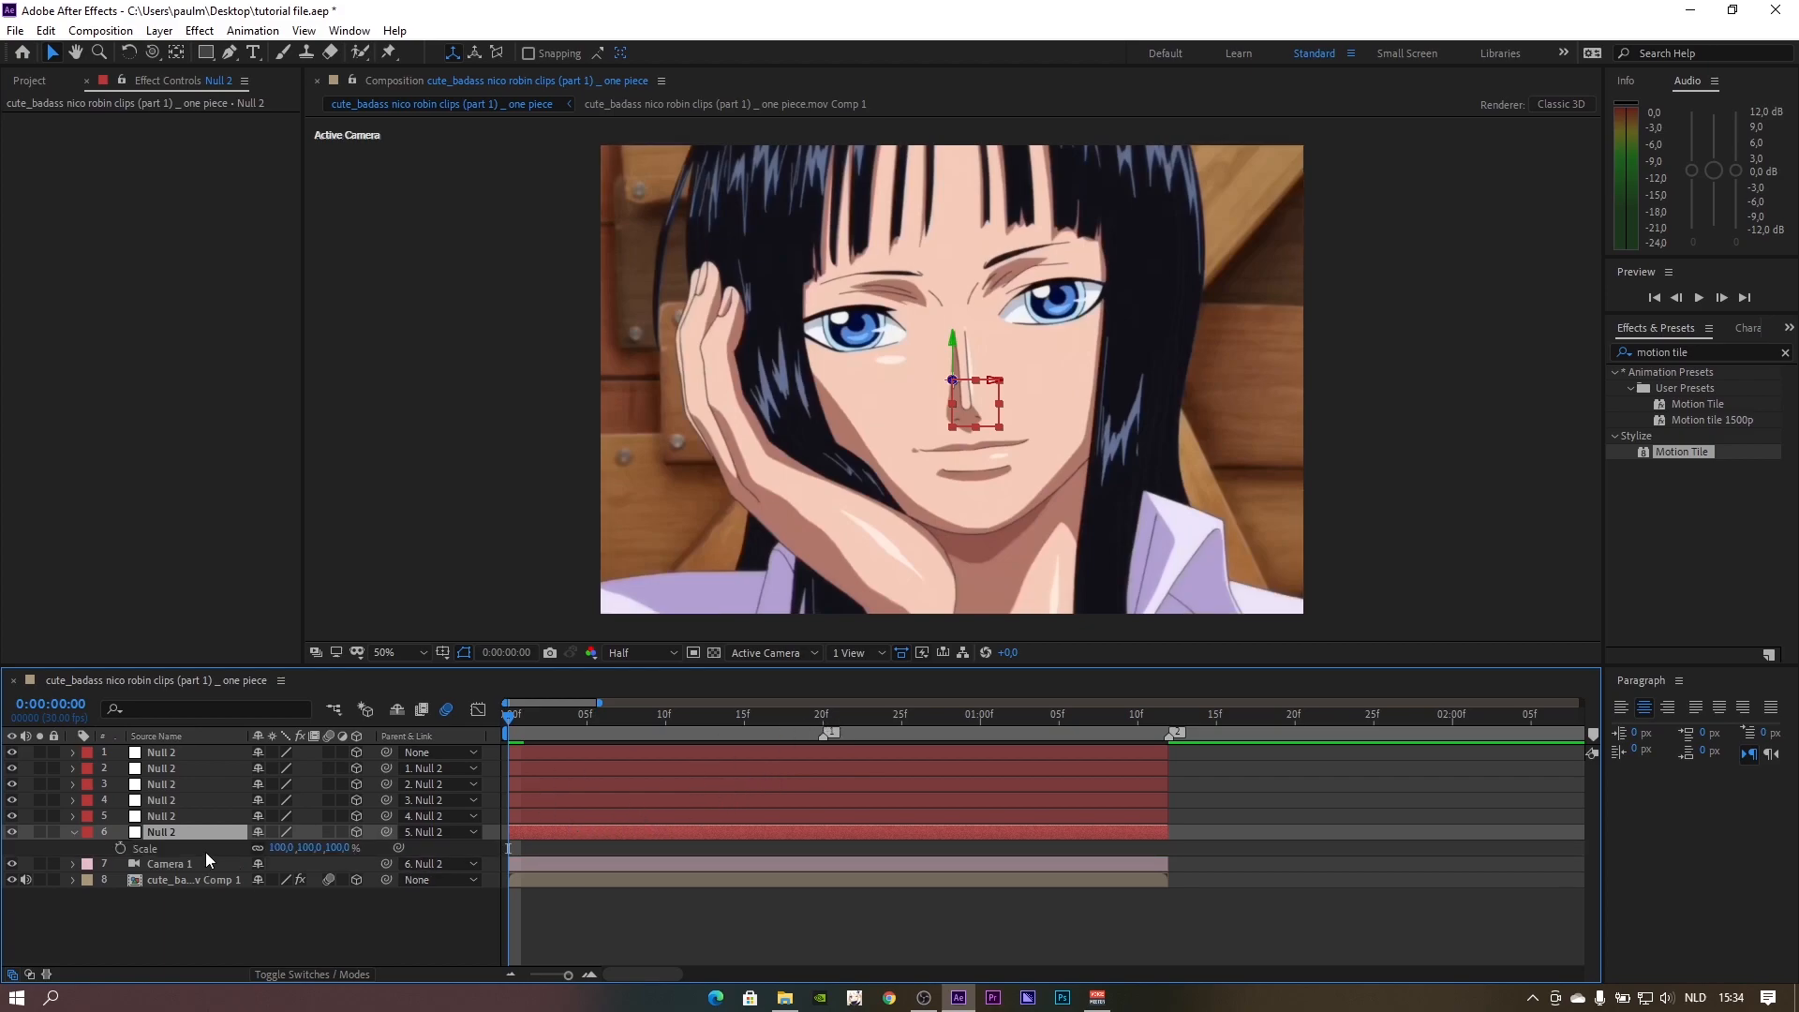
key(p)
click(121, 849)
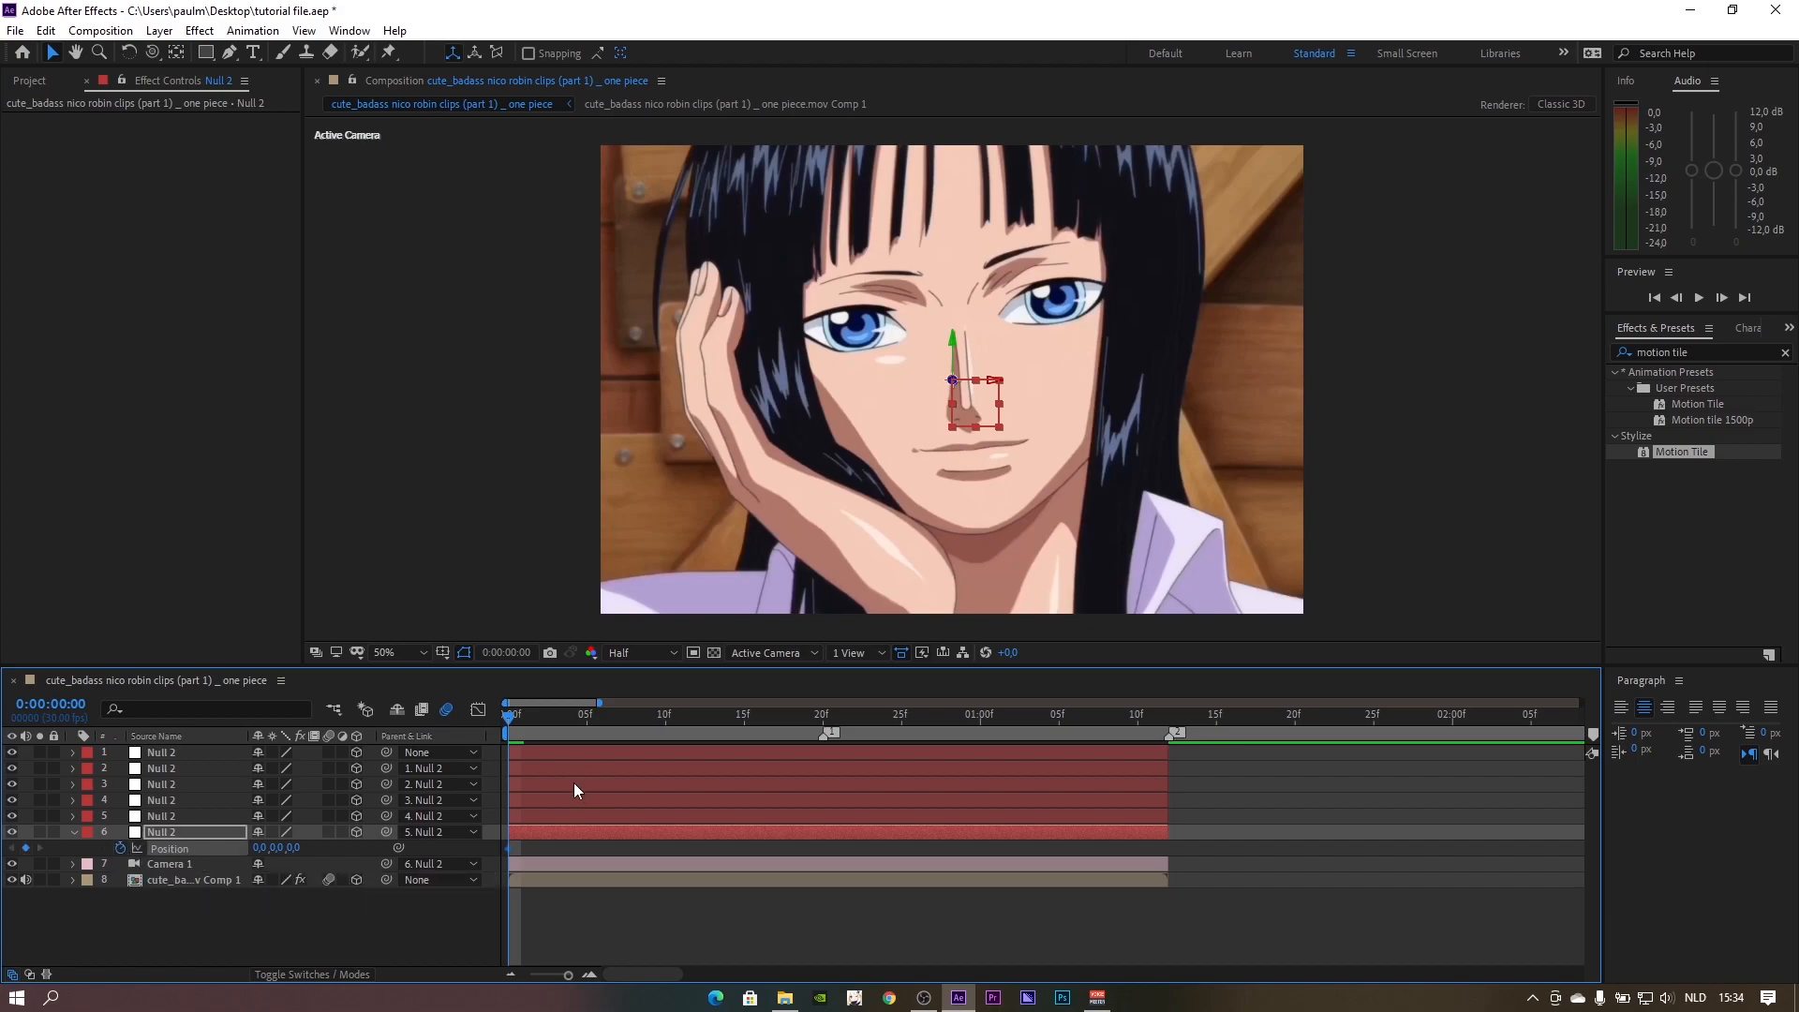
drag(783, 721, 854, 717)
key(alt+shift+p)
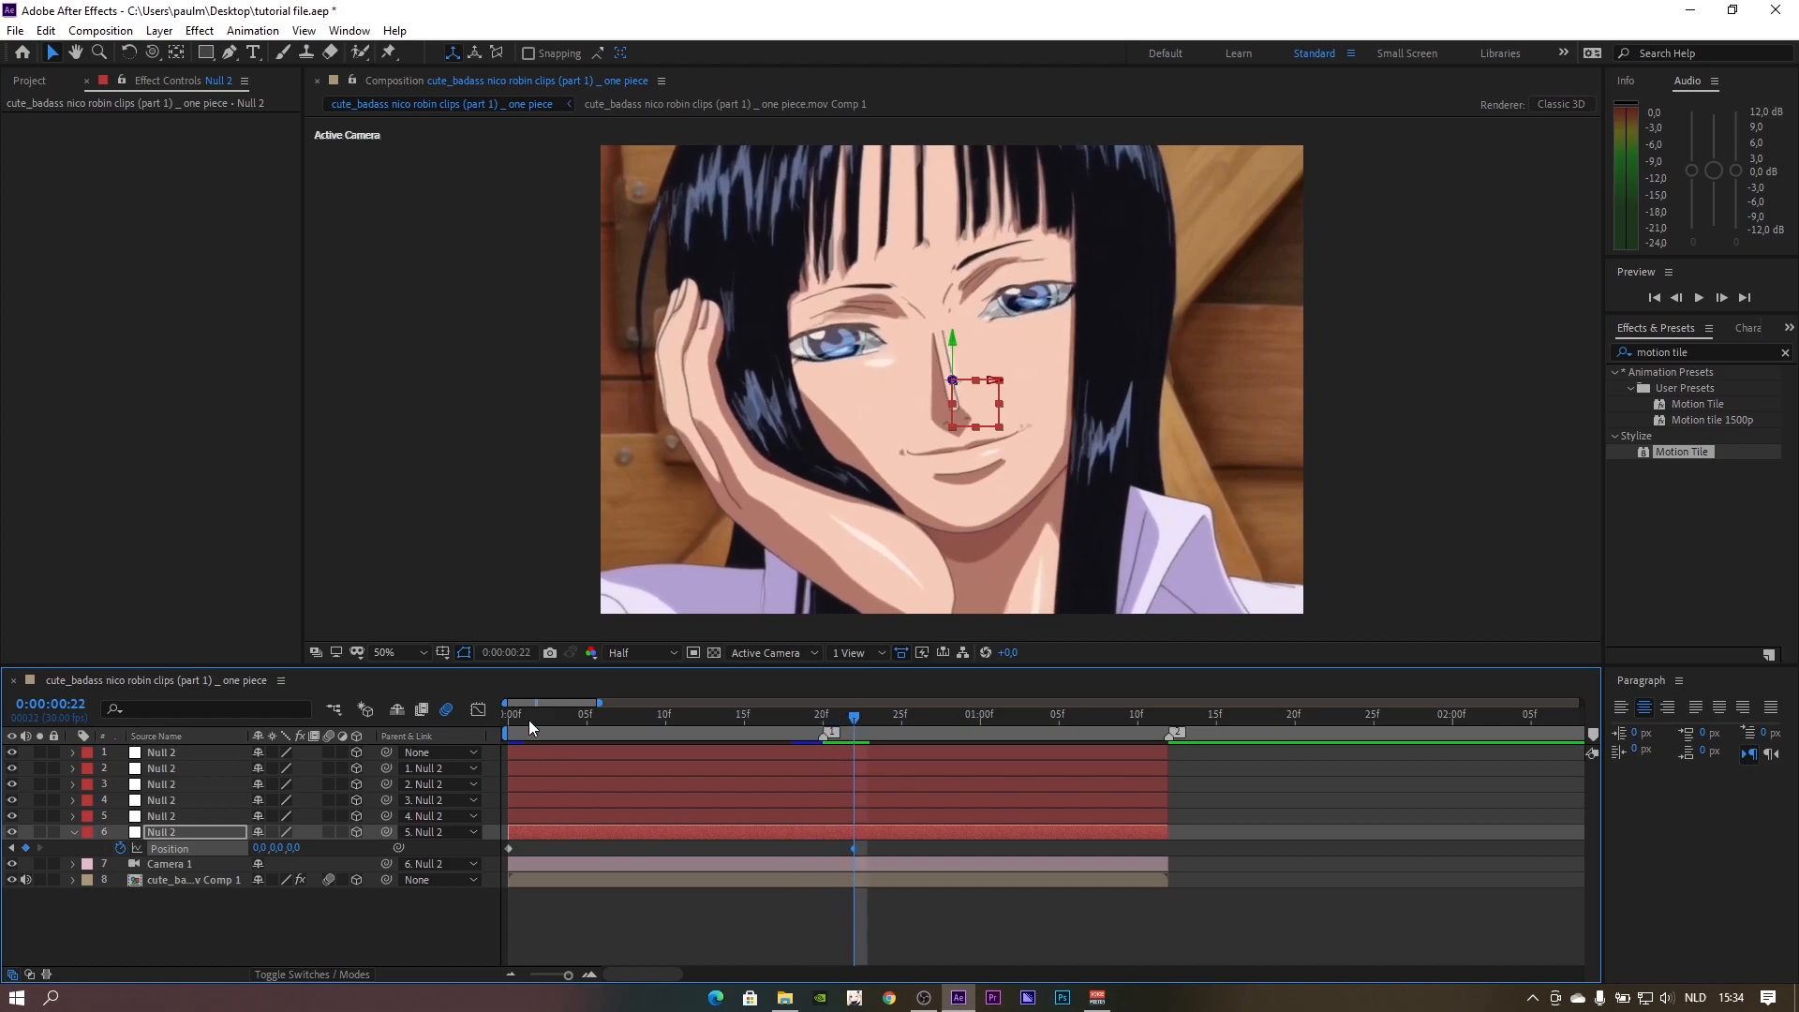
Set the lowest null's Z position to -3000 at the first keyframe.
drag(528, 720, 474, 725)
drag(301, 851, 217, 921)
drag(307, 851, 3, 922)
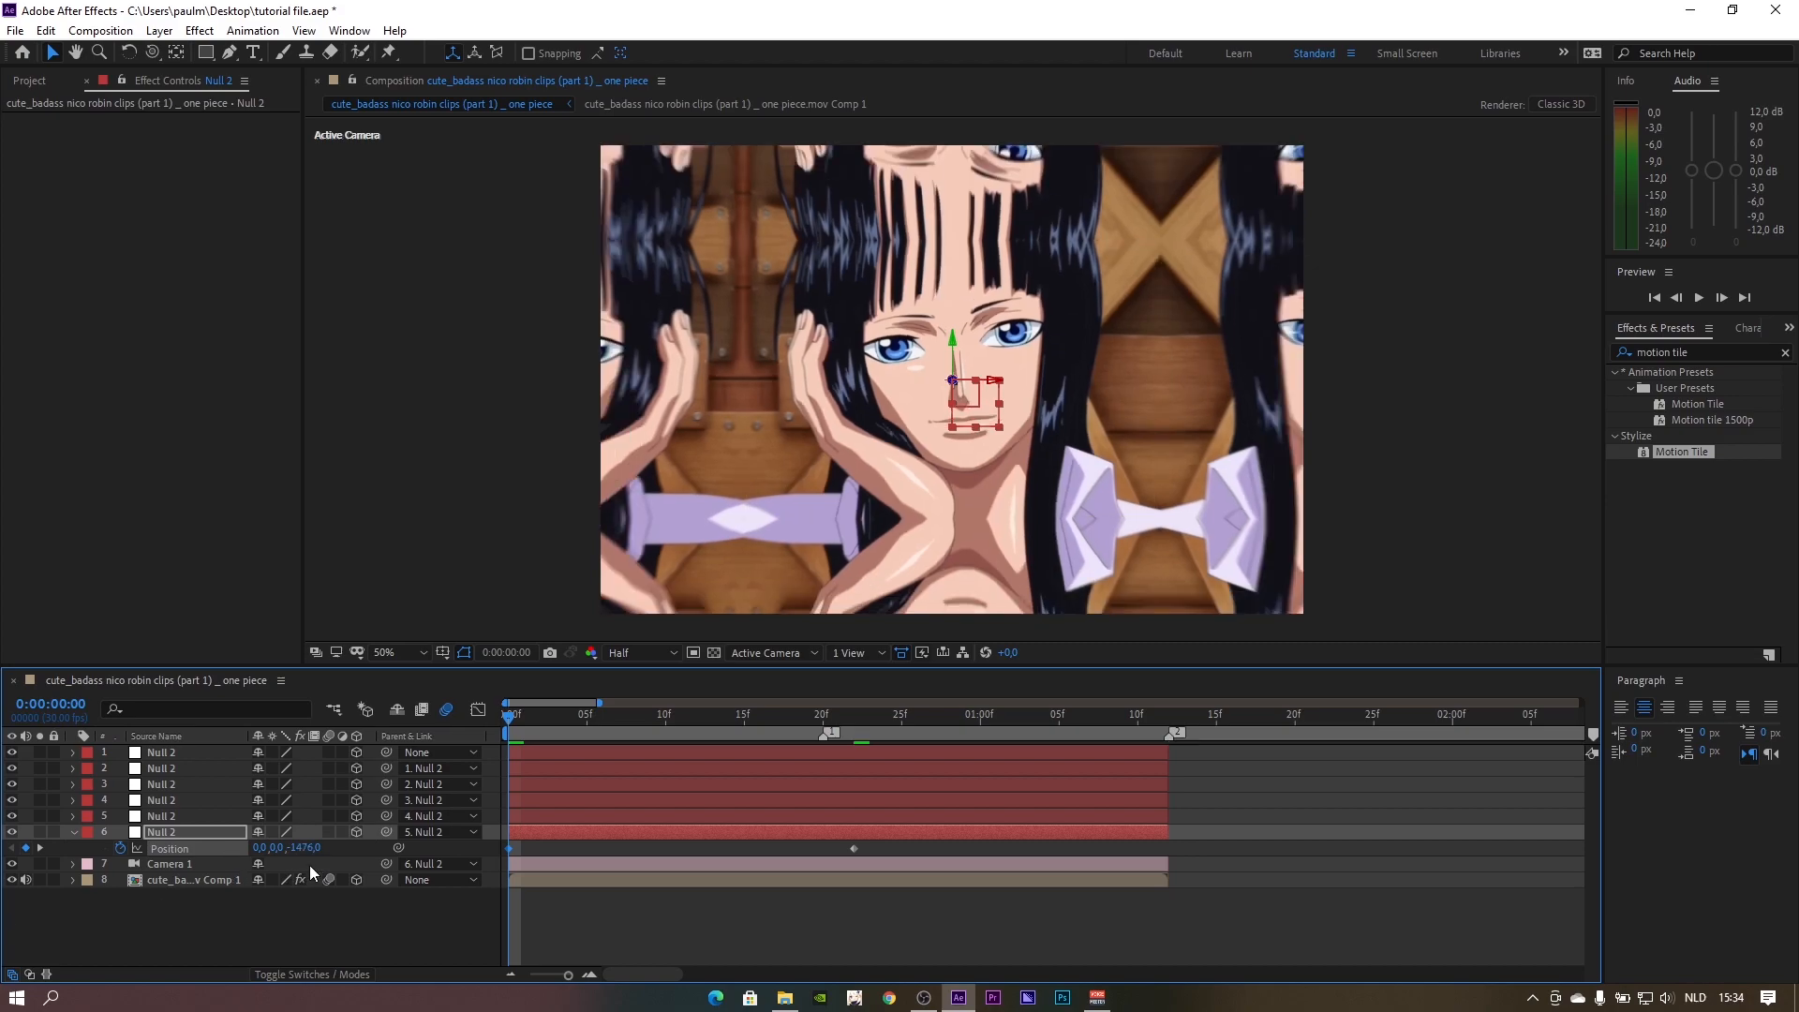
drag(307, 851, 4, 880)
drag(305, 849, 169, 876)
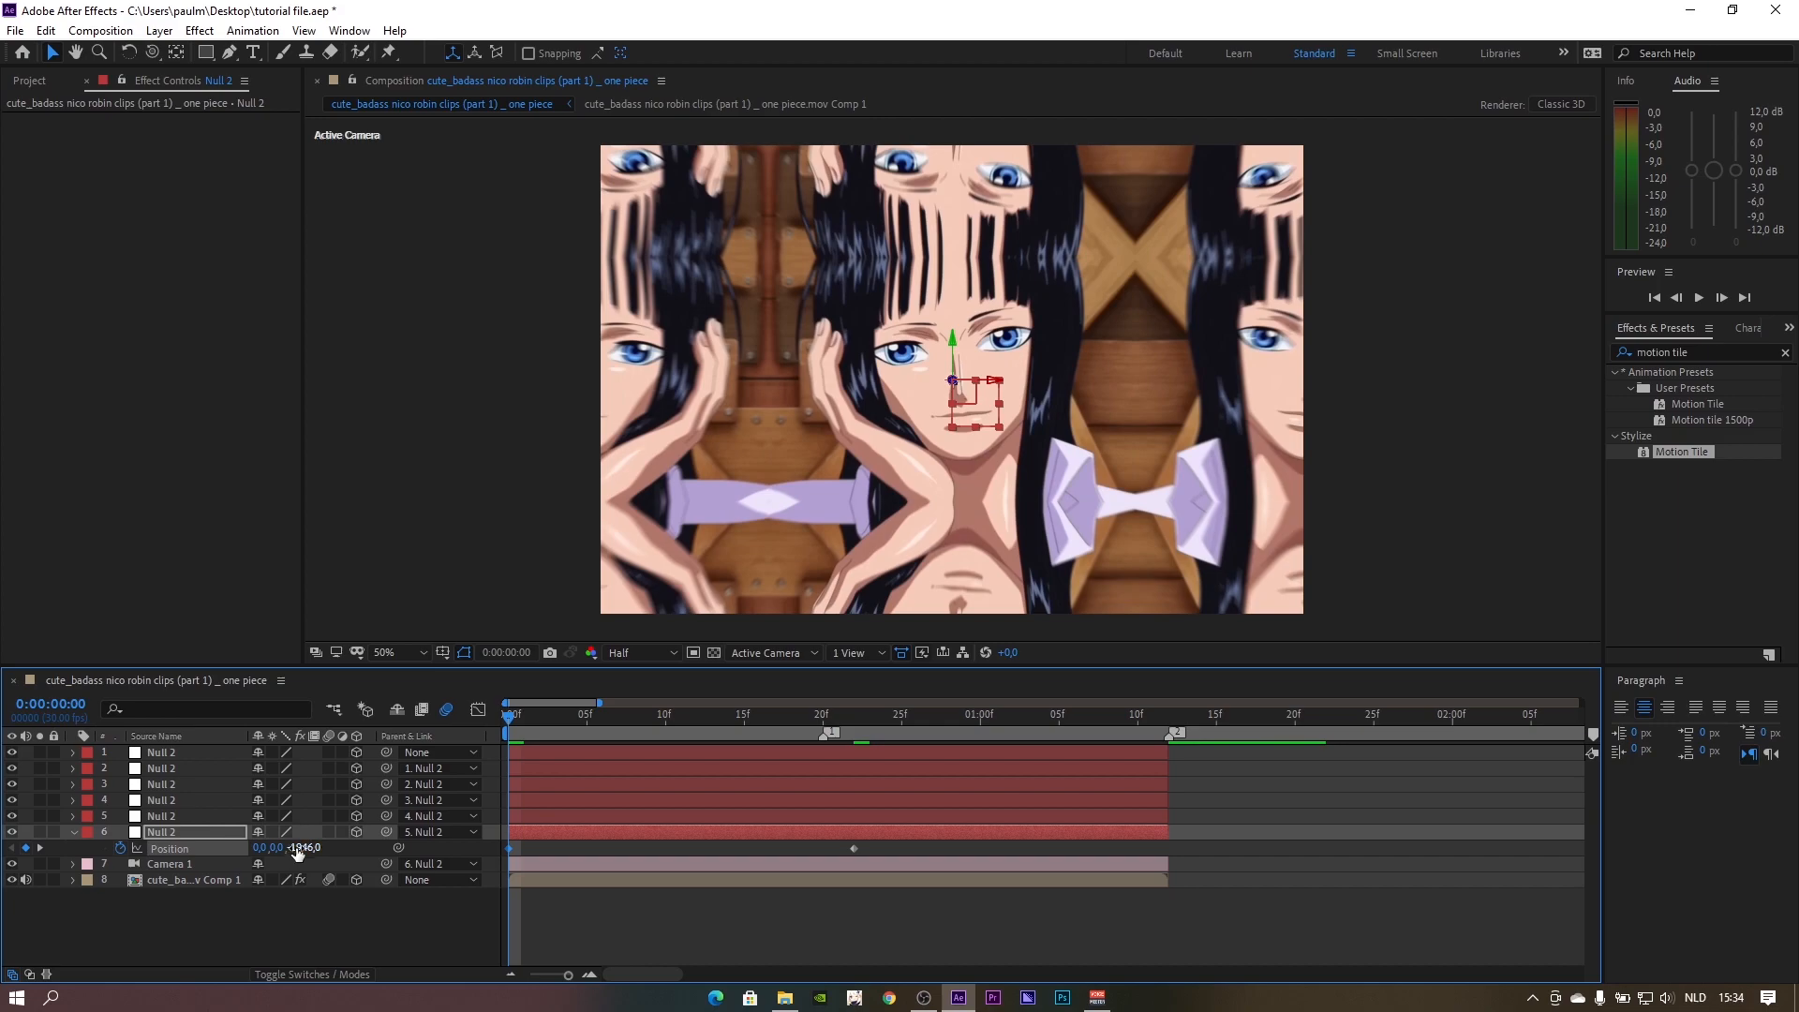
mouse_move(310, 851)
mouse_down()
mouse_move(203, 880)
mouse_move(338, 863)
mouse_move(291, 850)
mouse_up()
click(302, 849)
text(-300)
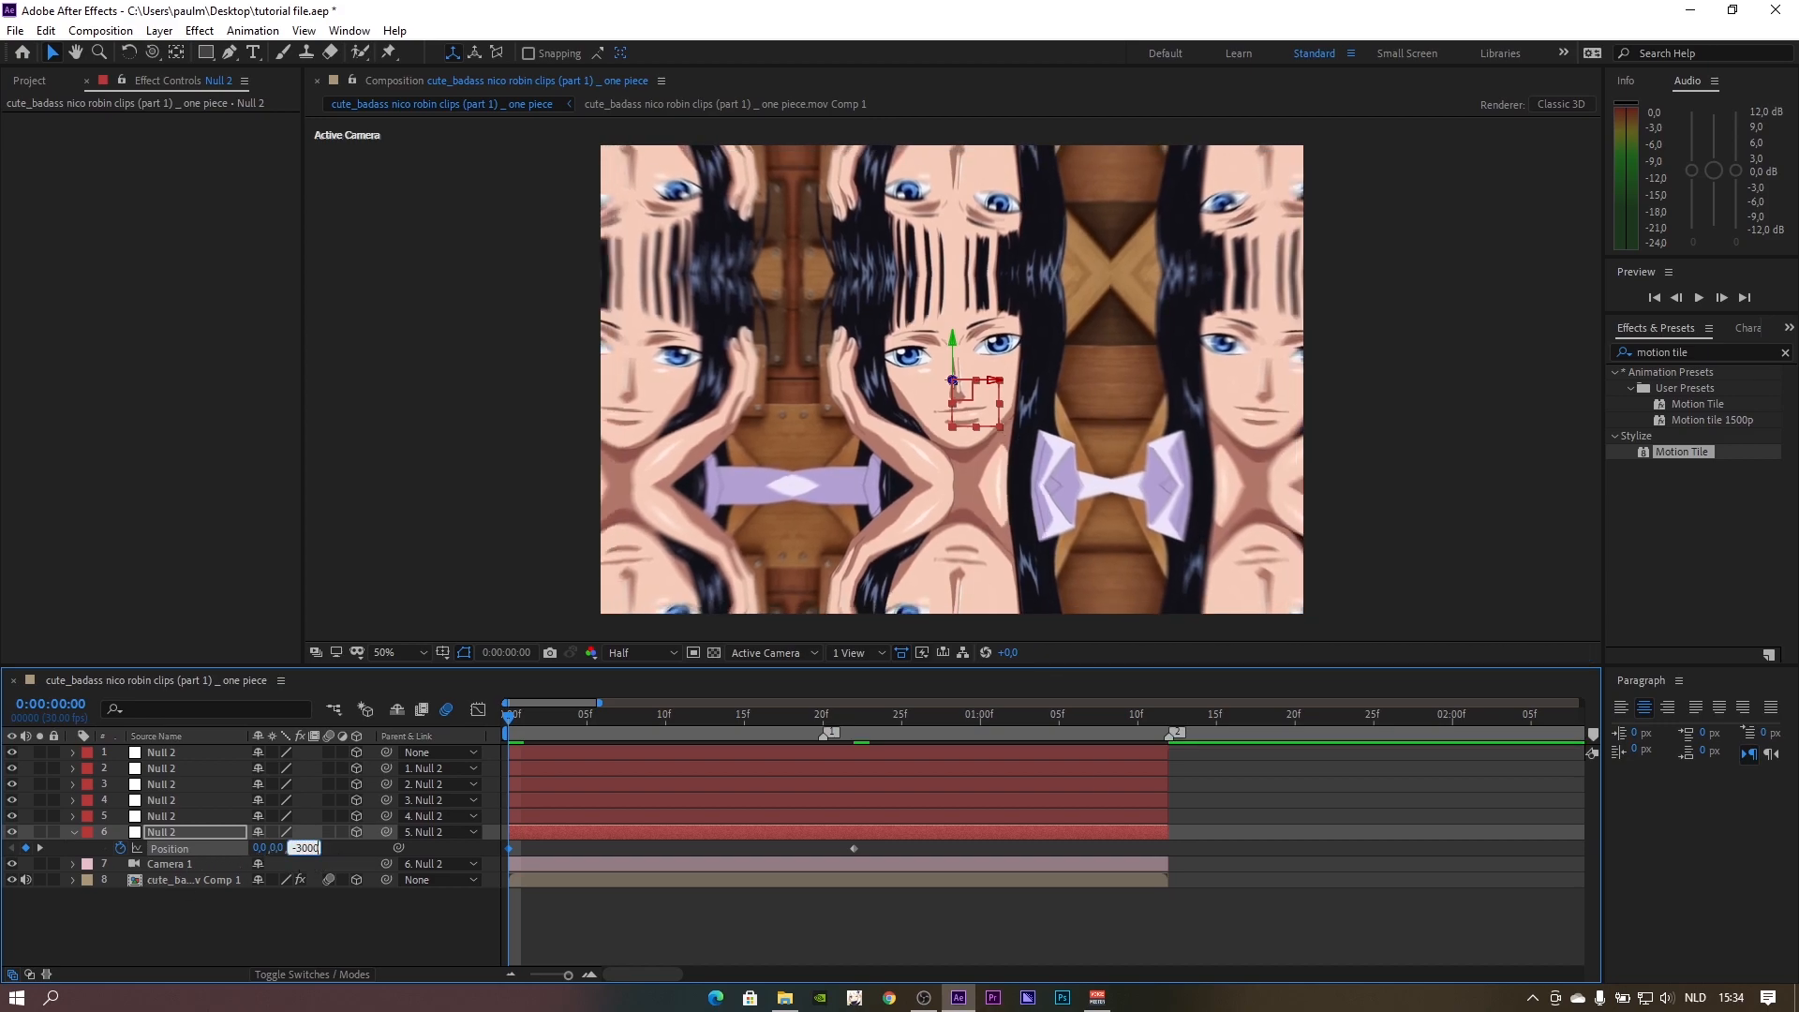
text(0)
key(Return)
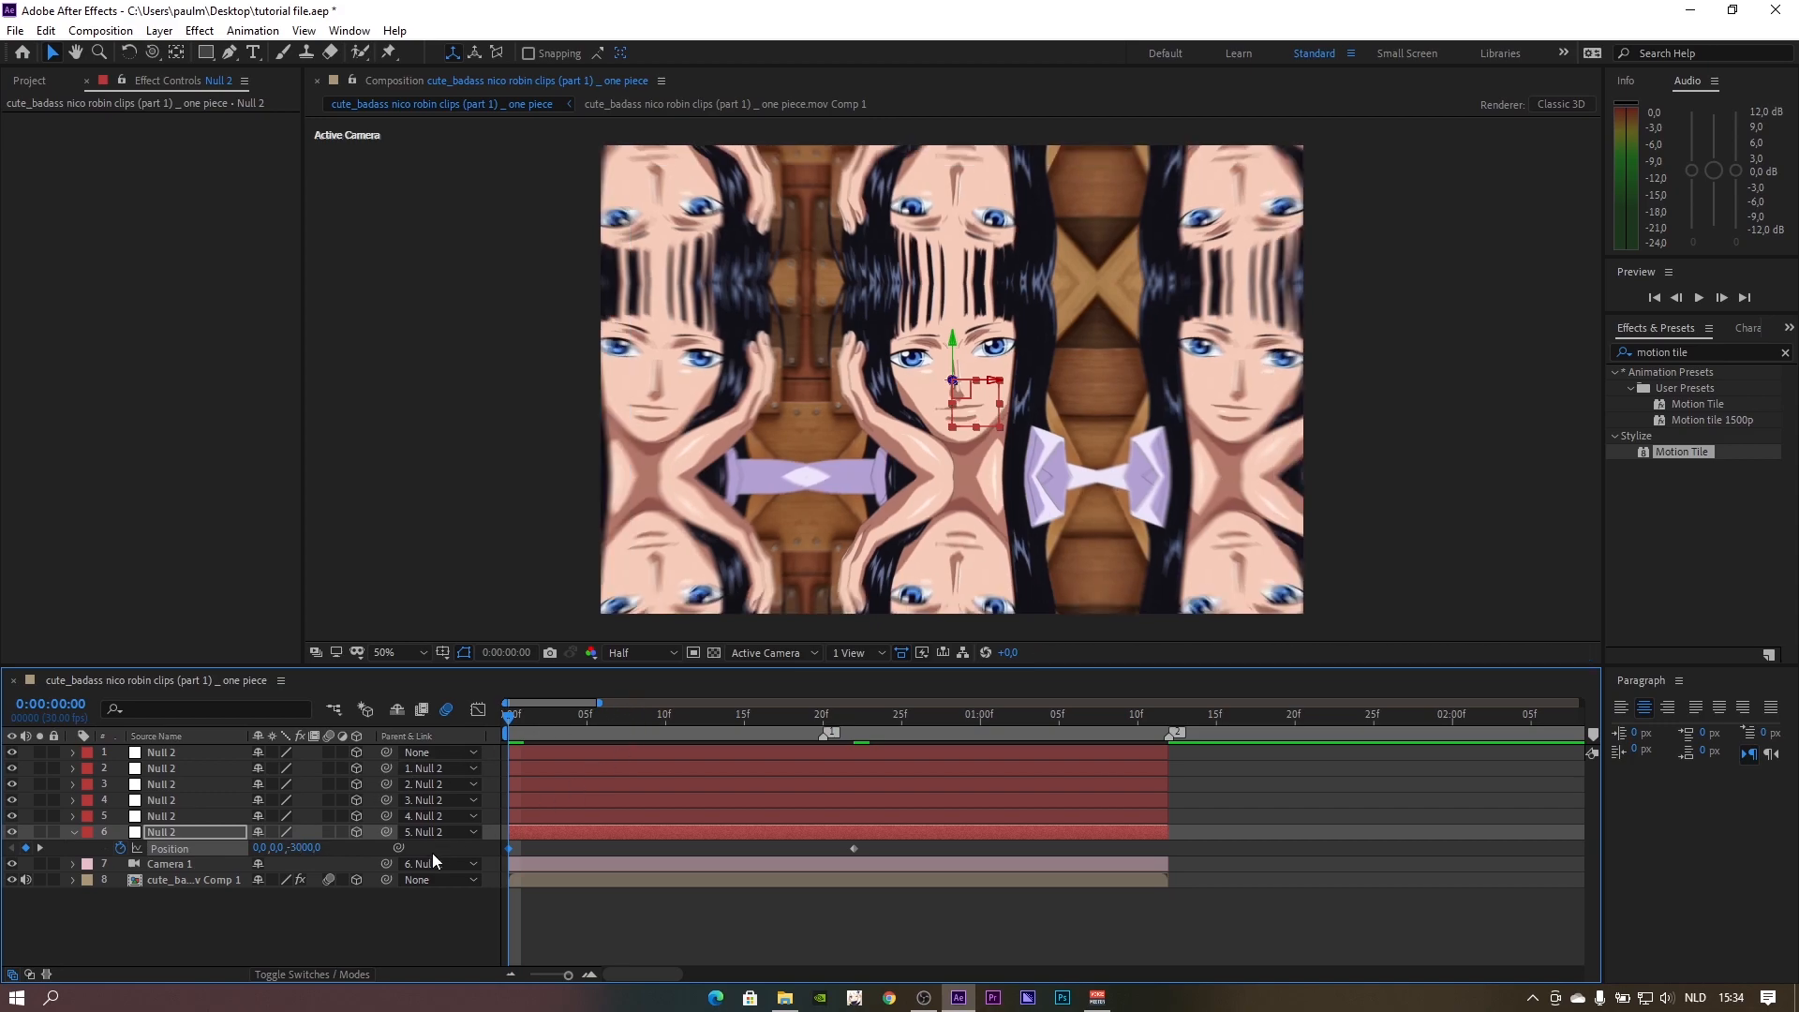
Apply Easy Ease to both Position keyframes of the lowest null and display their value graph in the Graph Editor.
drag(880, 846, 504, 851)
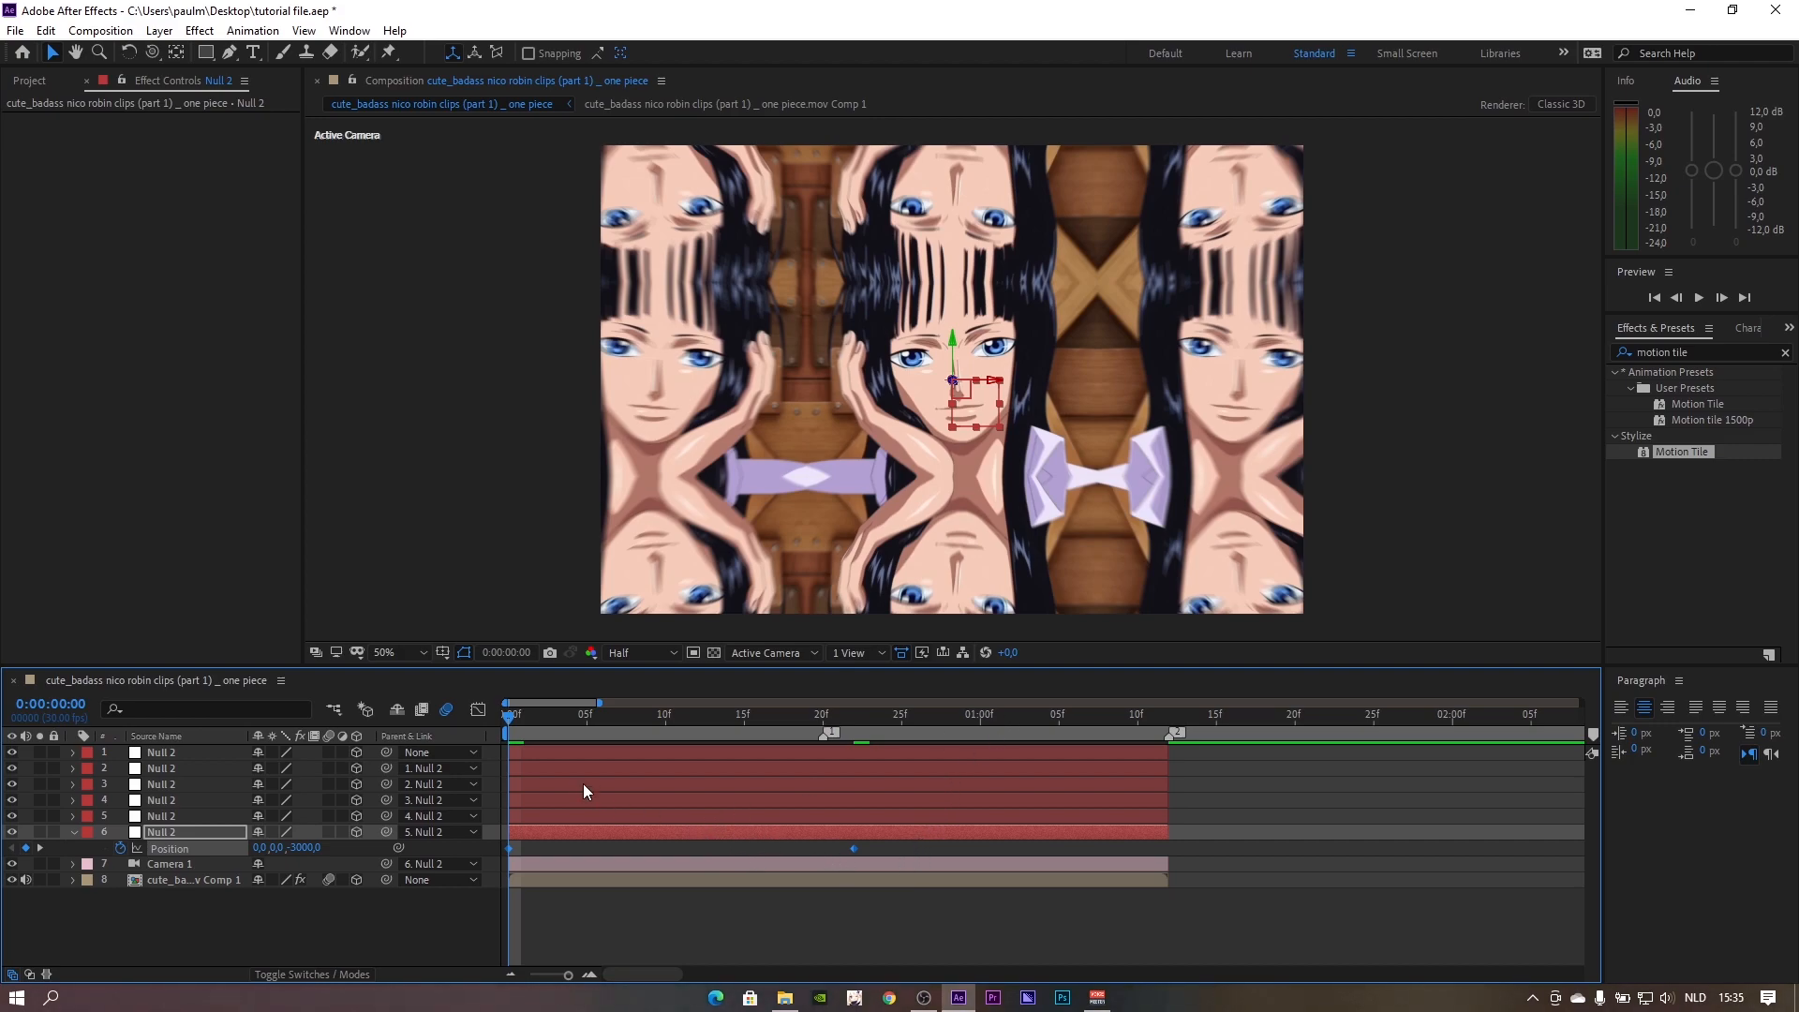
key(F9)
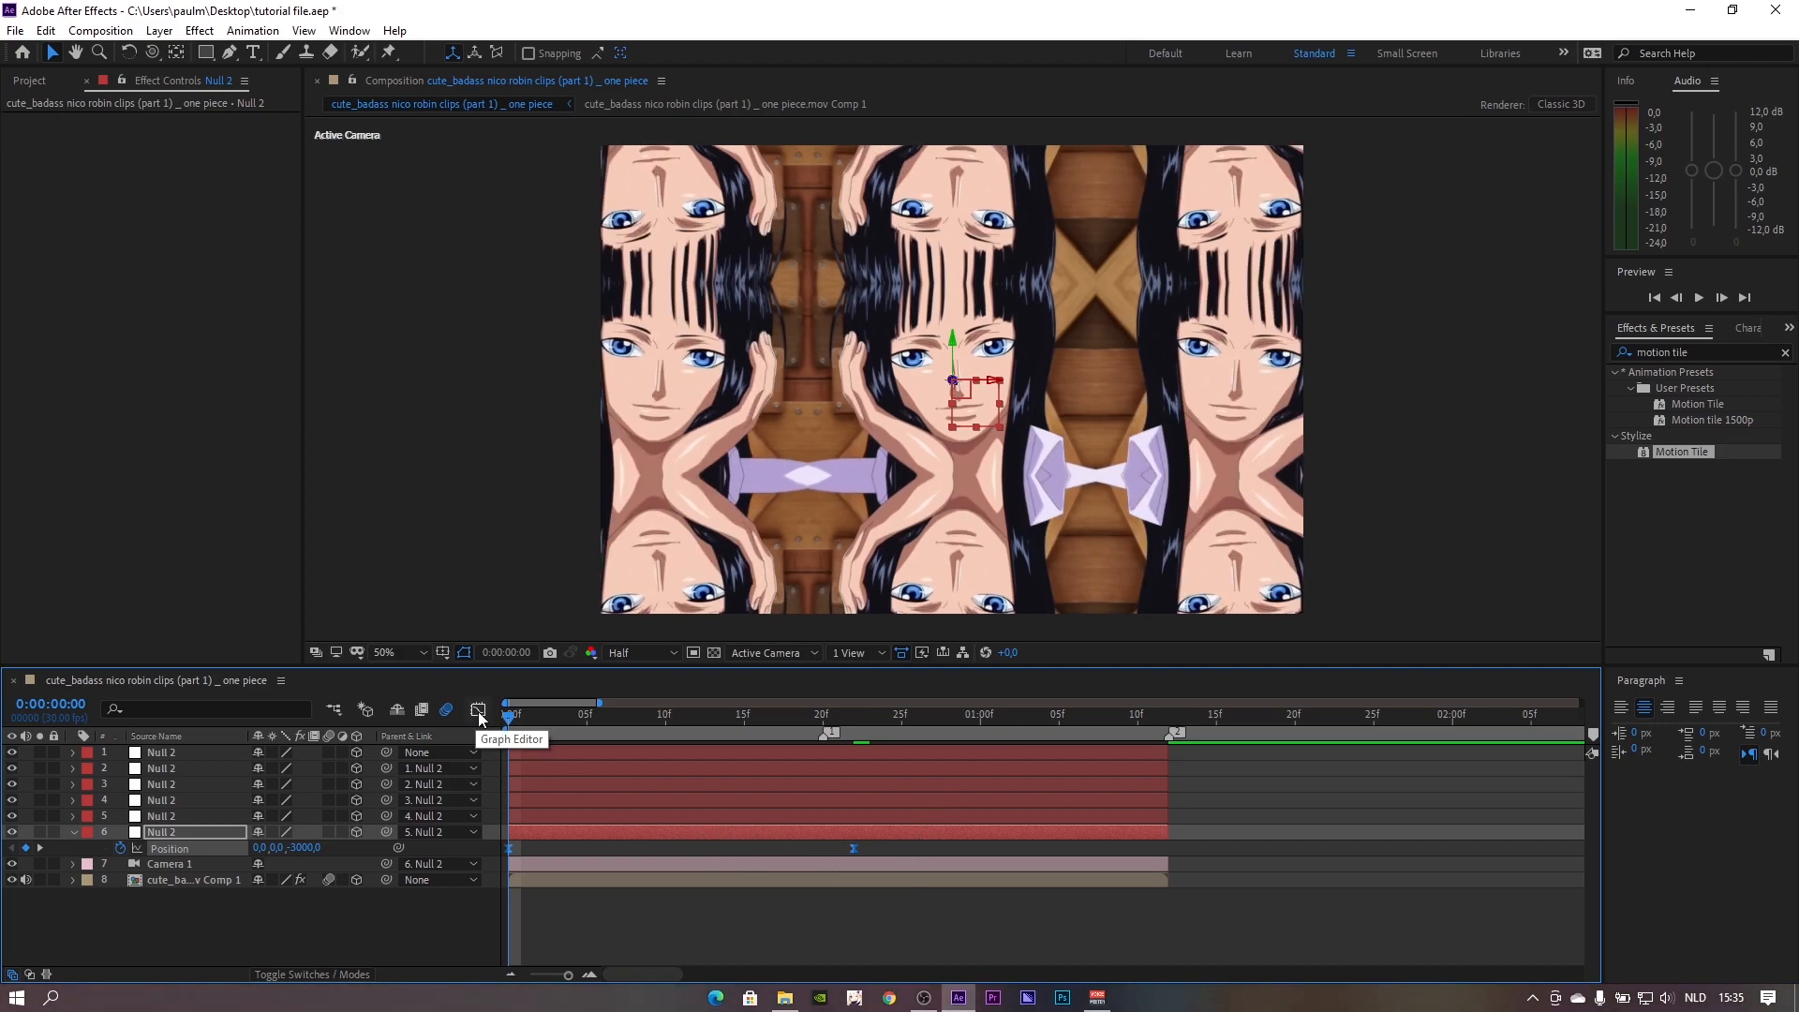
click(477, 711)
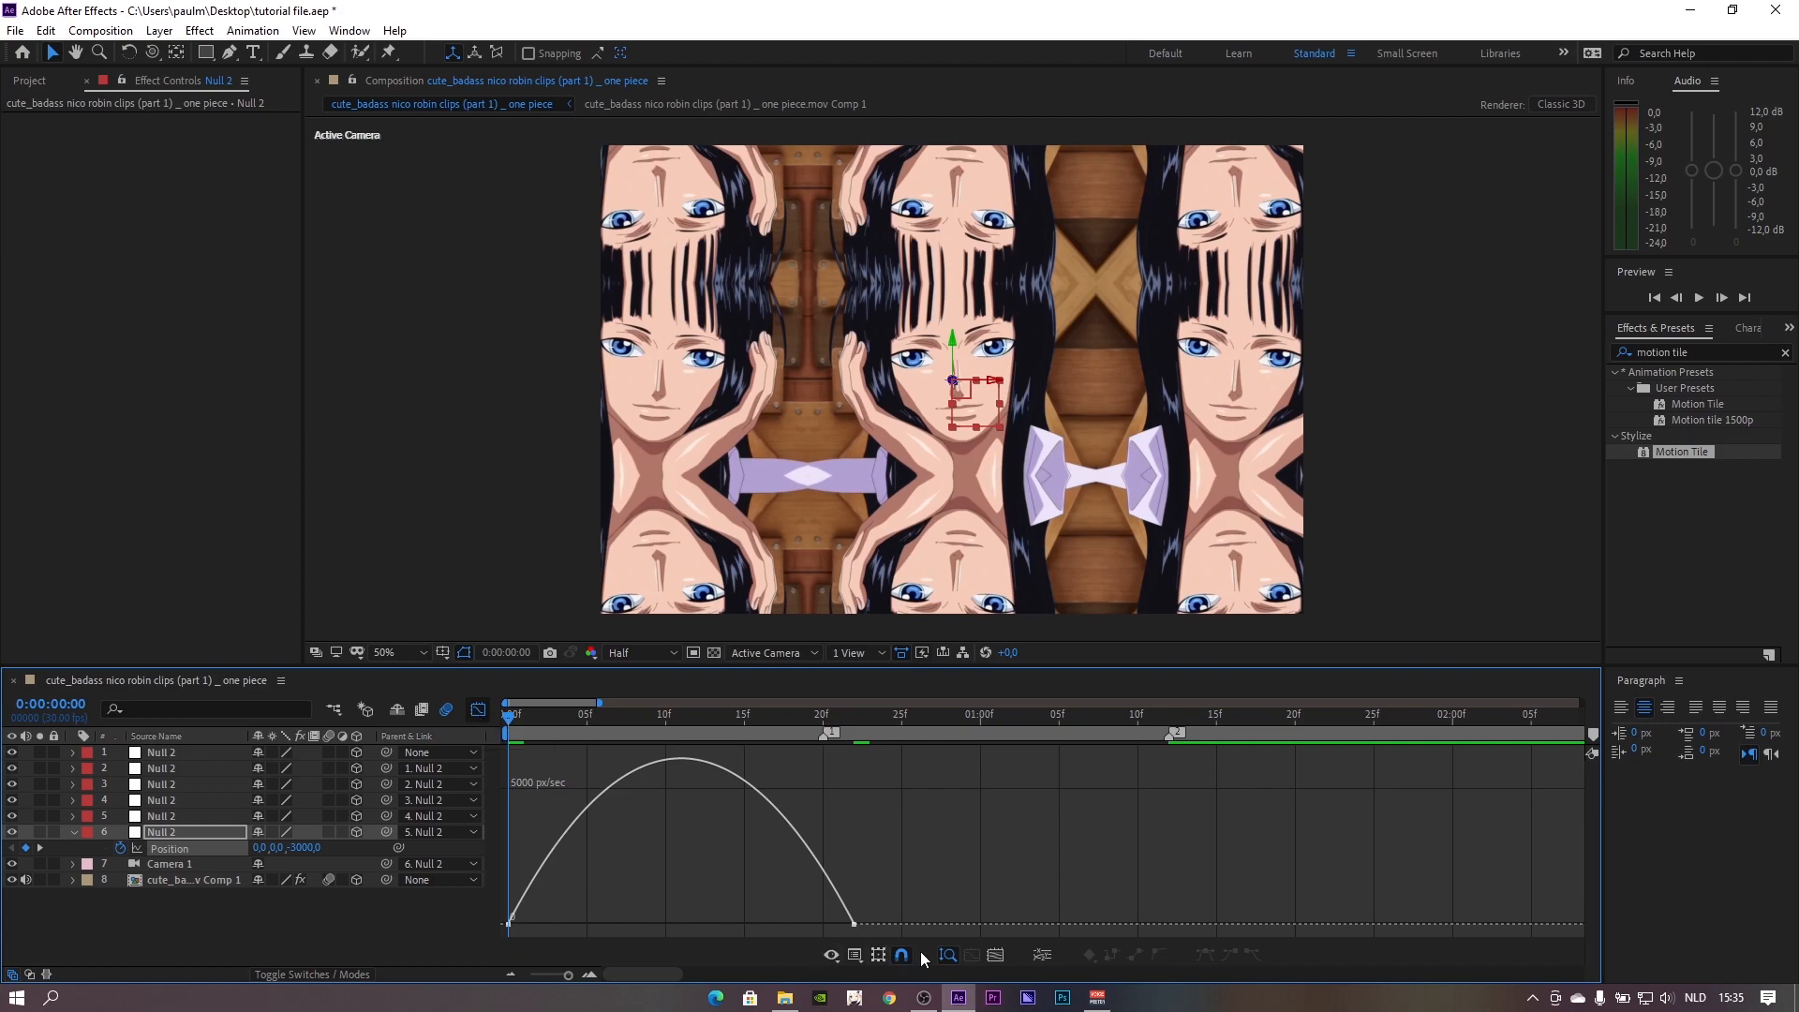
click(859, 953)
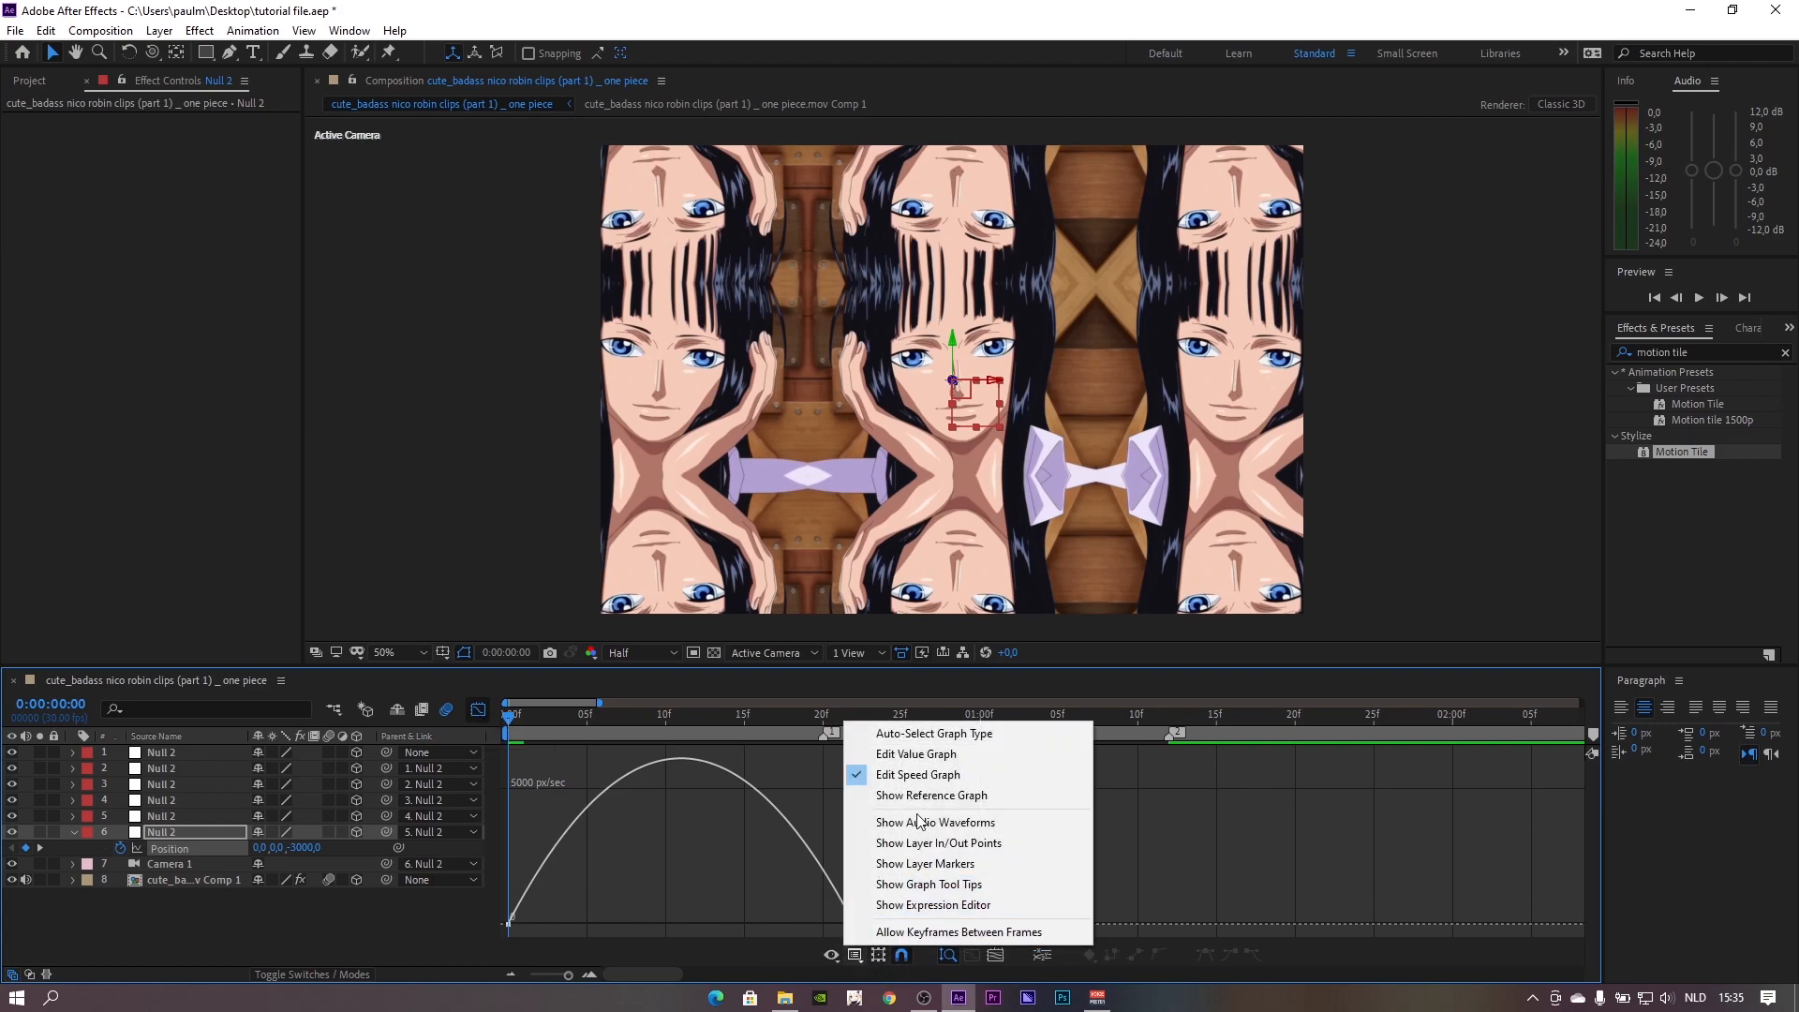
click(923, 759)
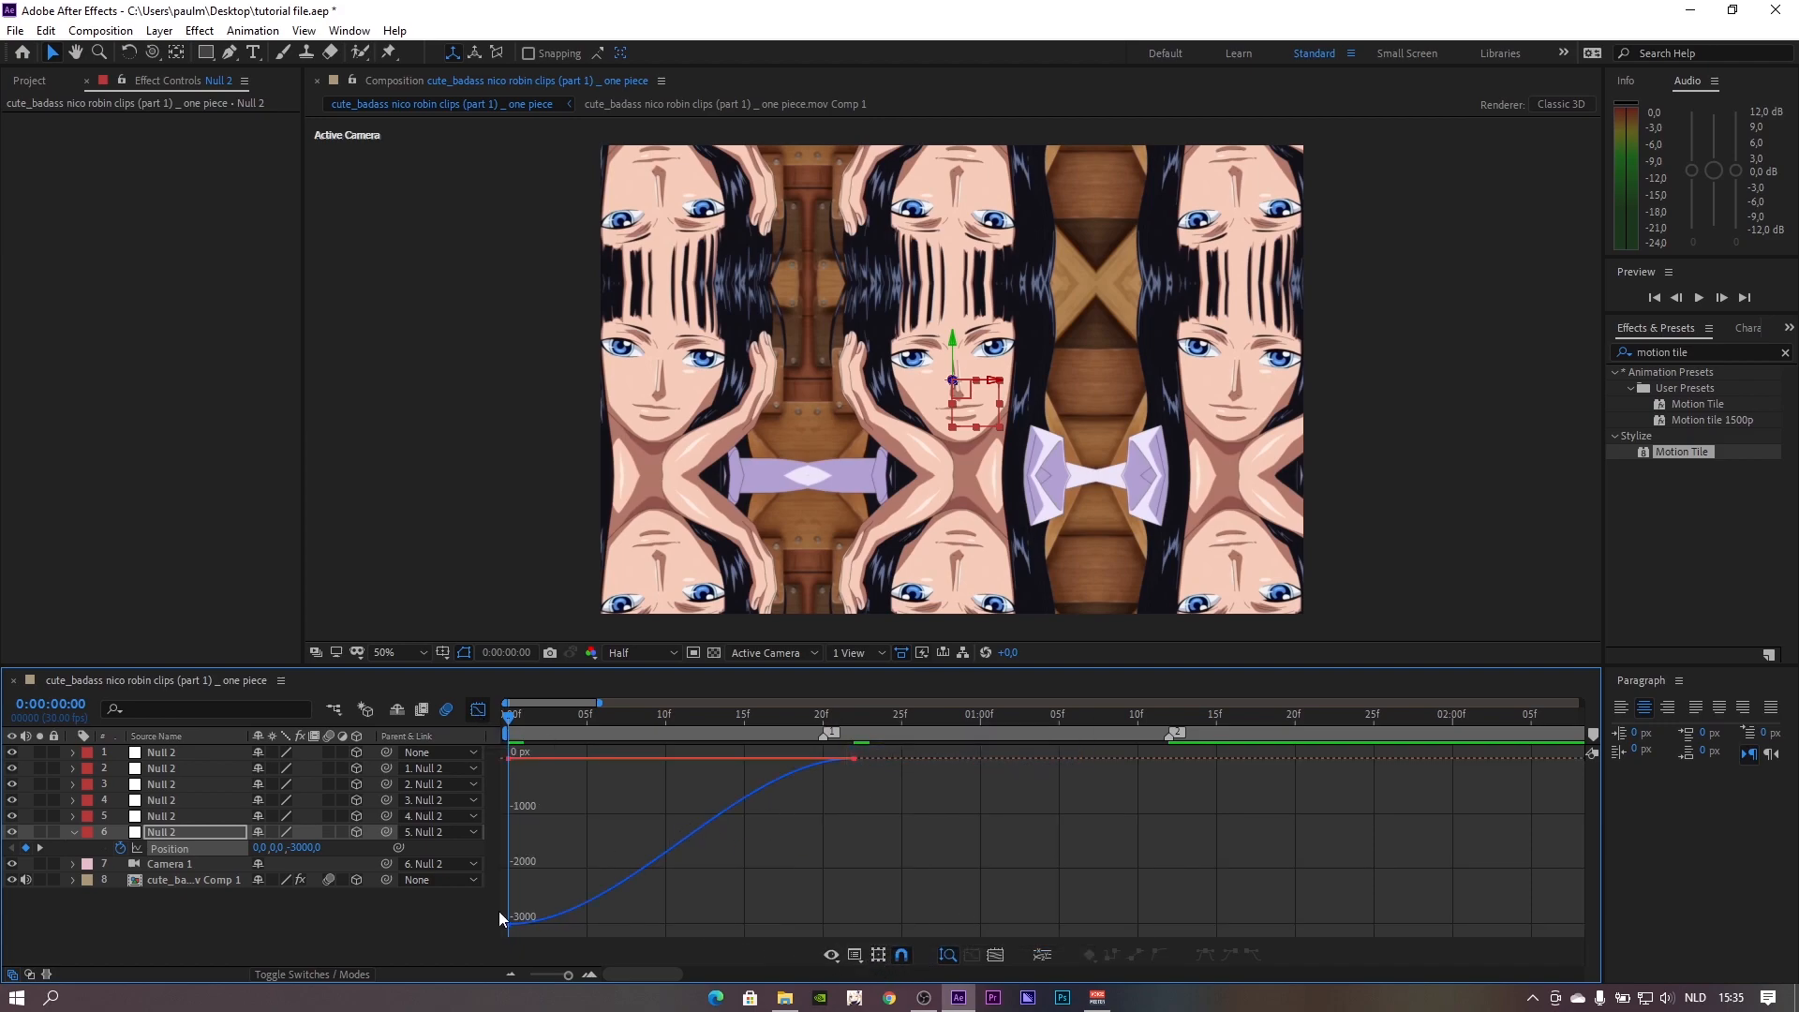
Separate the dimensions of the lowest null's Position and remove the X and Y Position keyframes.
right_click(187, 846)
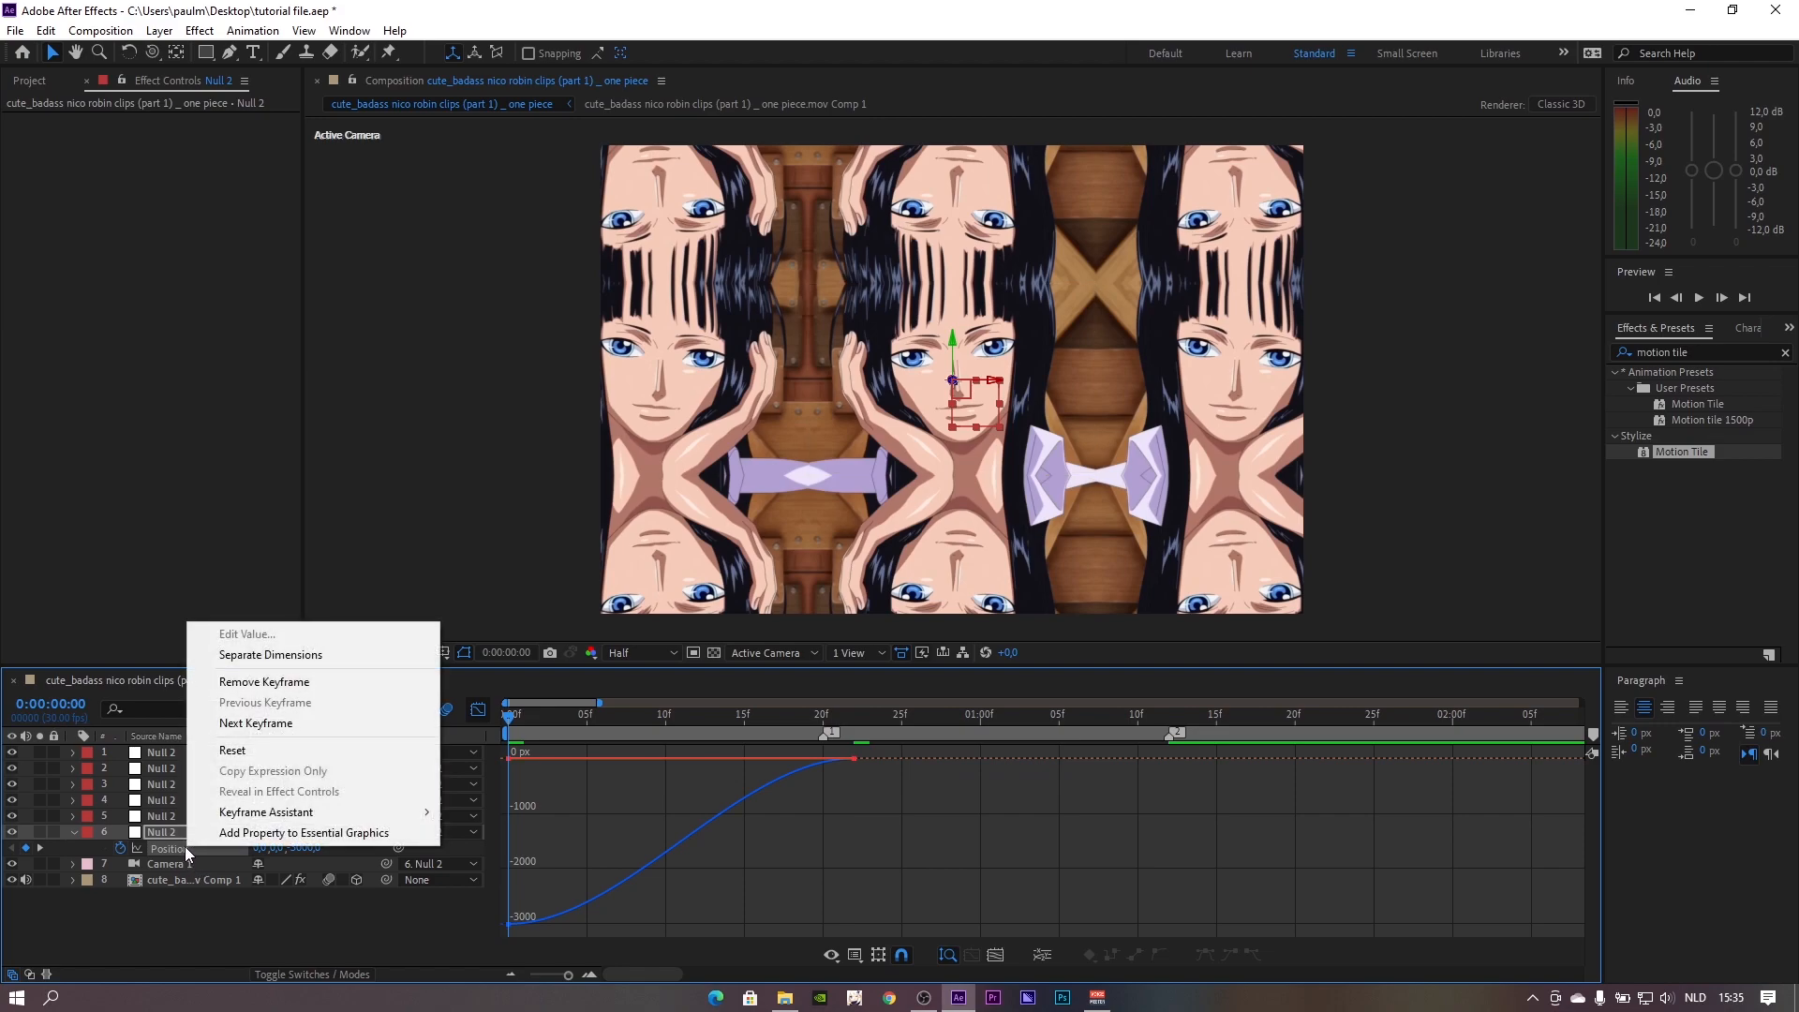
right_click(161, 851)
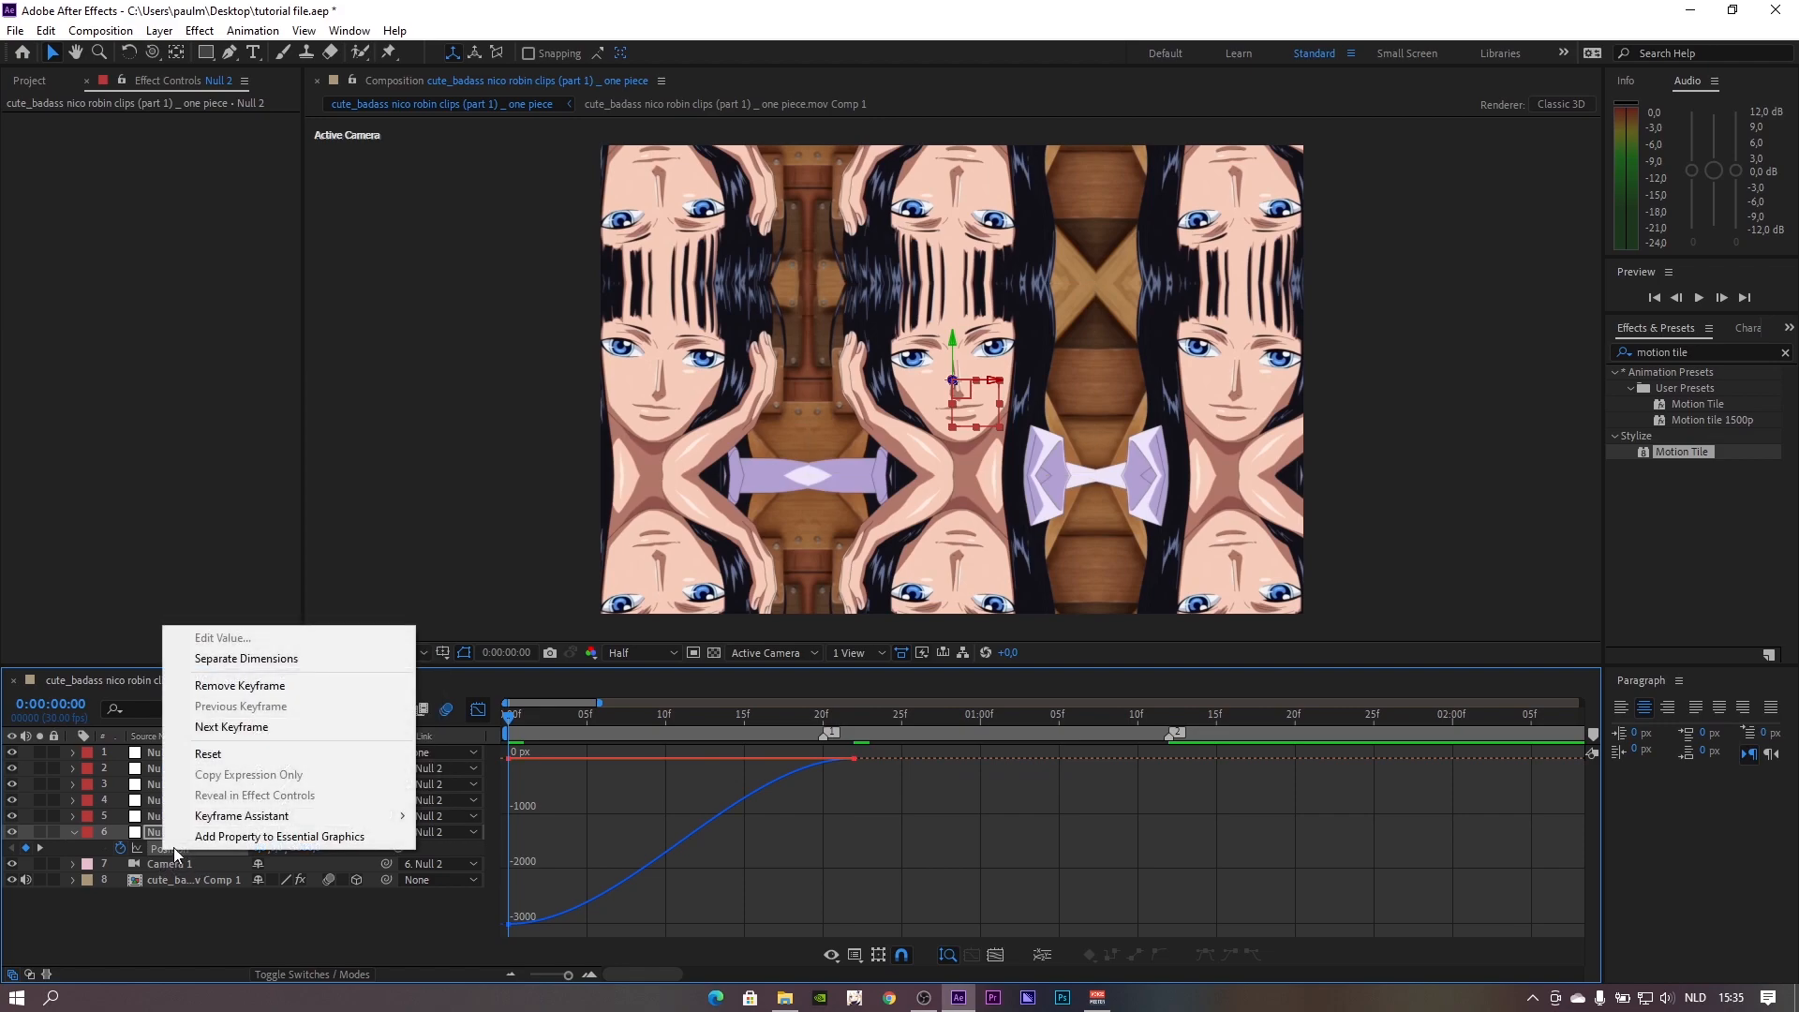
click(302, 660)
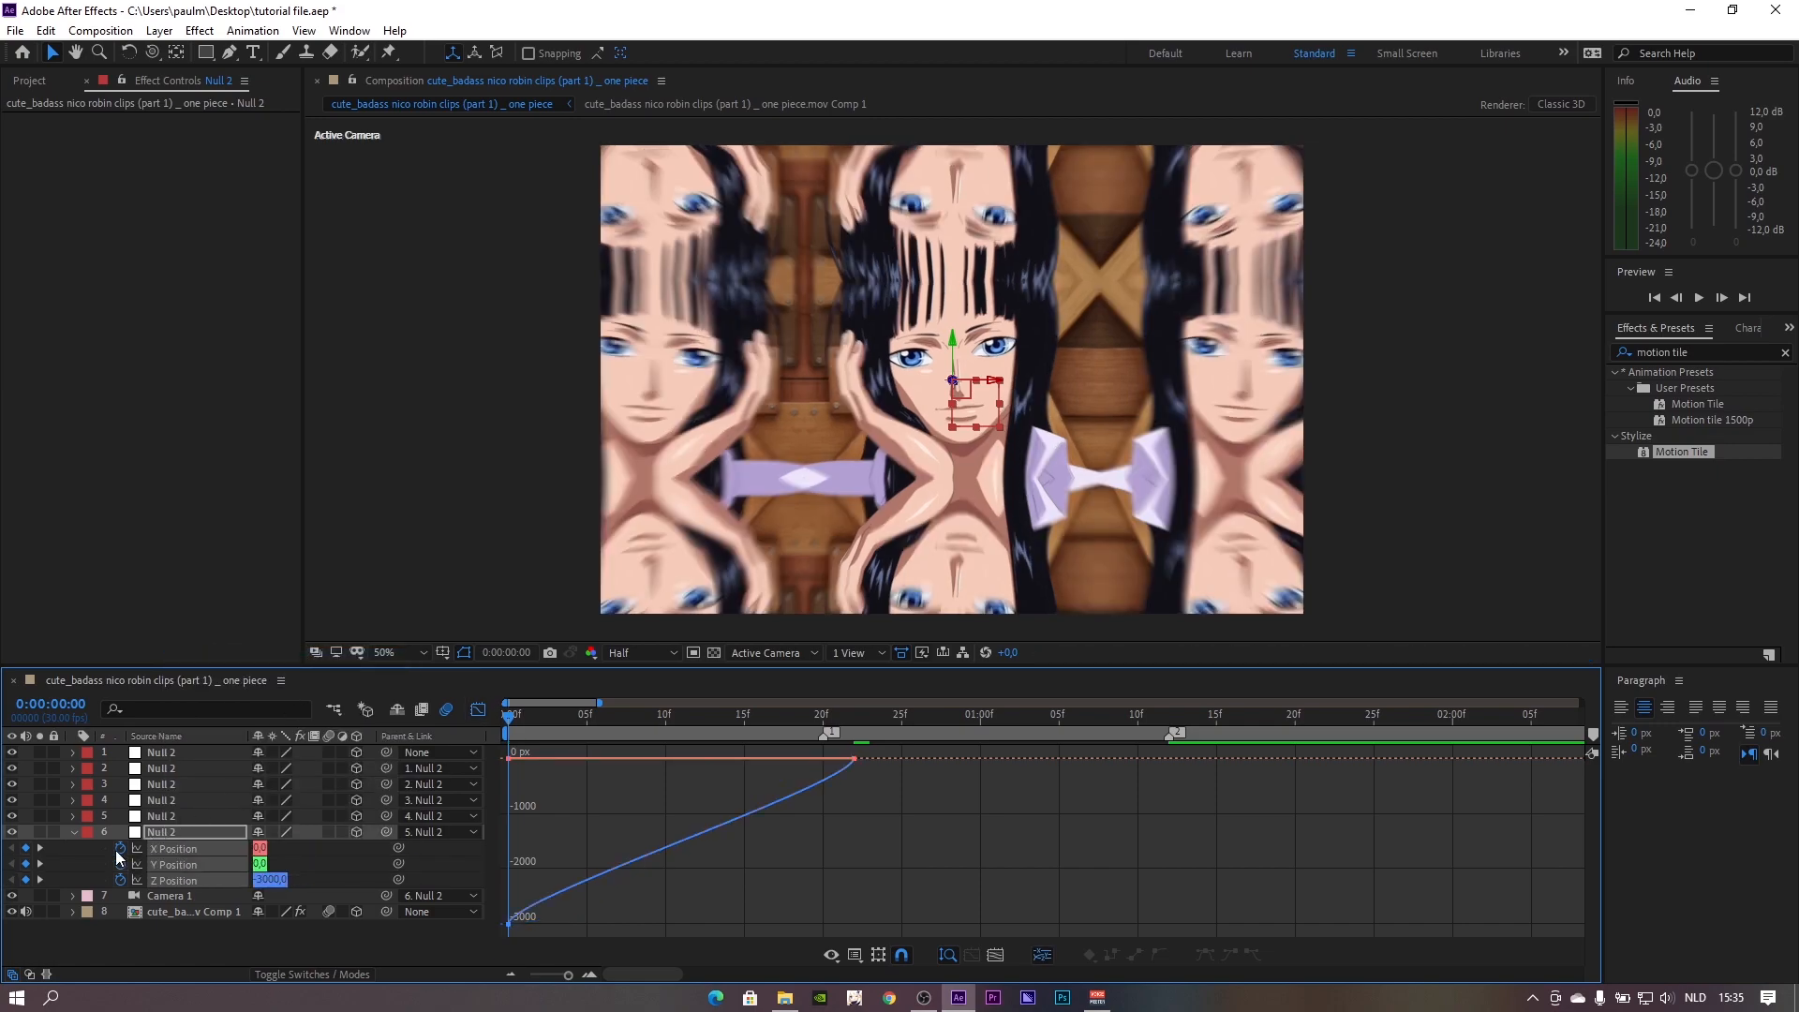
drag(120, 848, 121, 864)
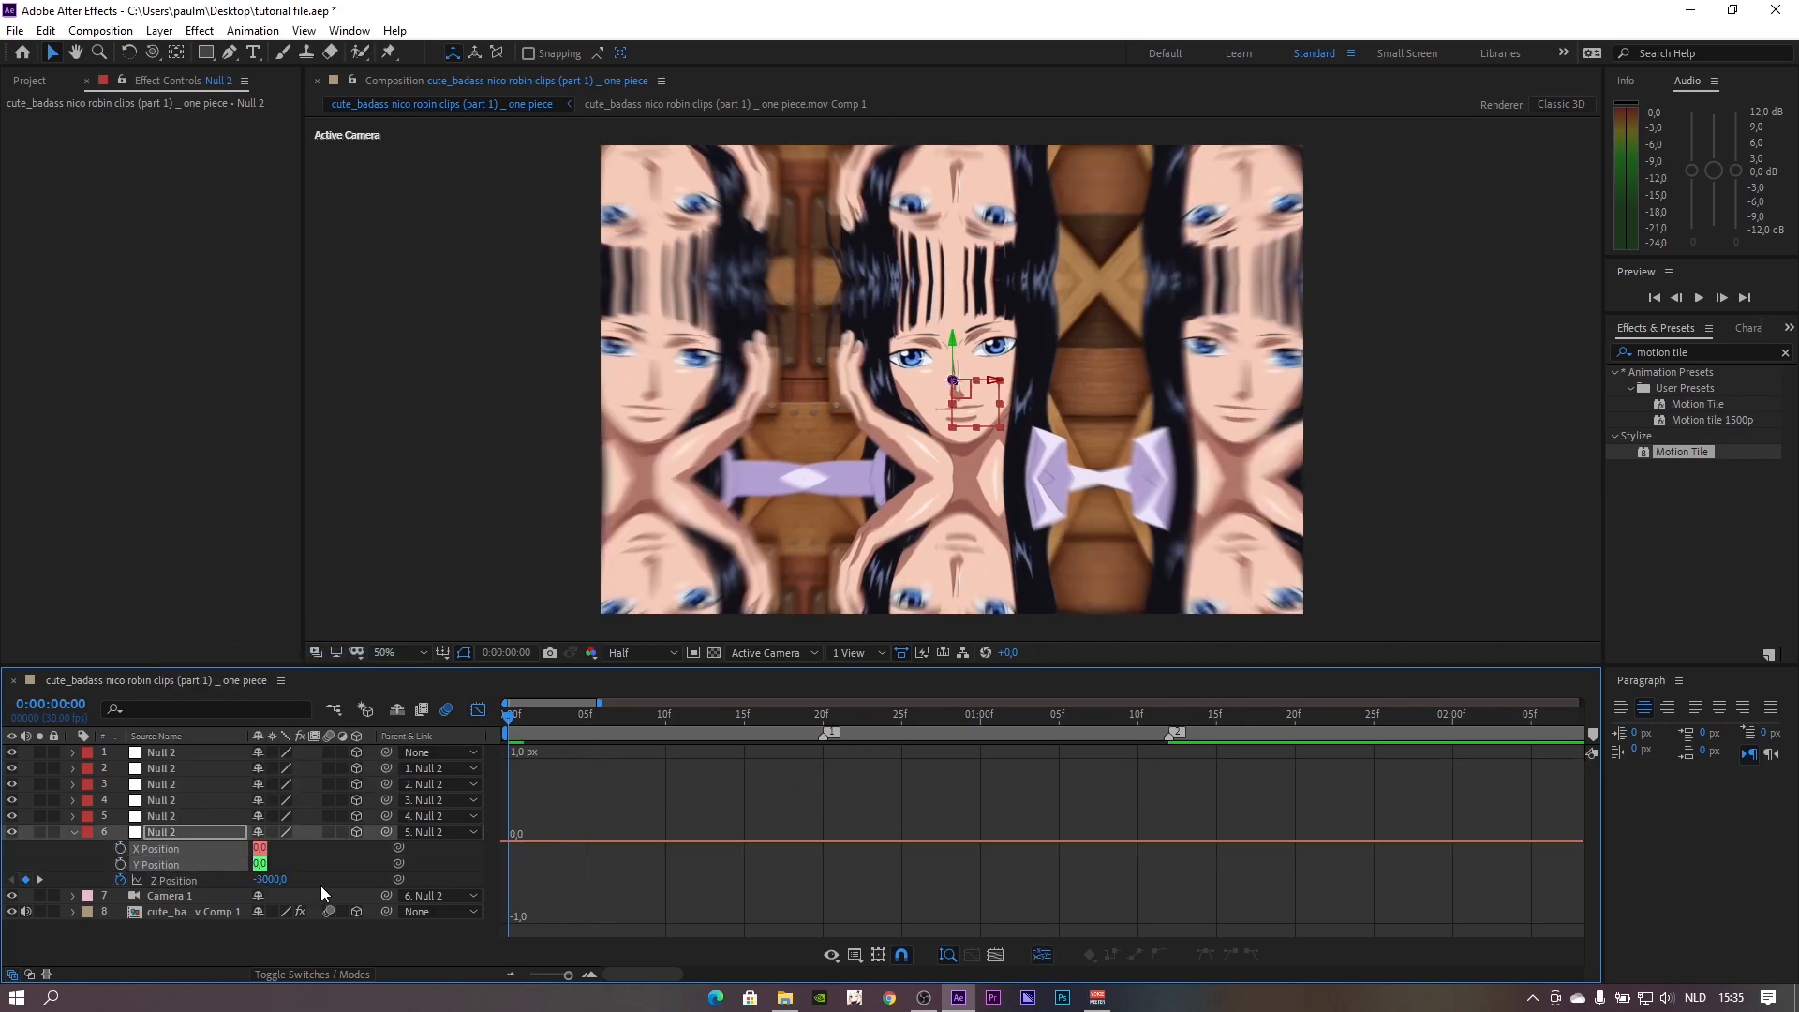
Reshape the lowest null's Z Position value graph into a very fast start with a long ease-out, and close the Graph Editor.
click(192, 881)
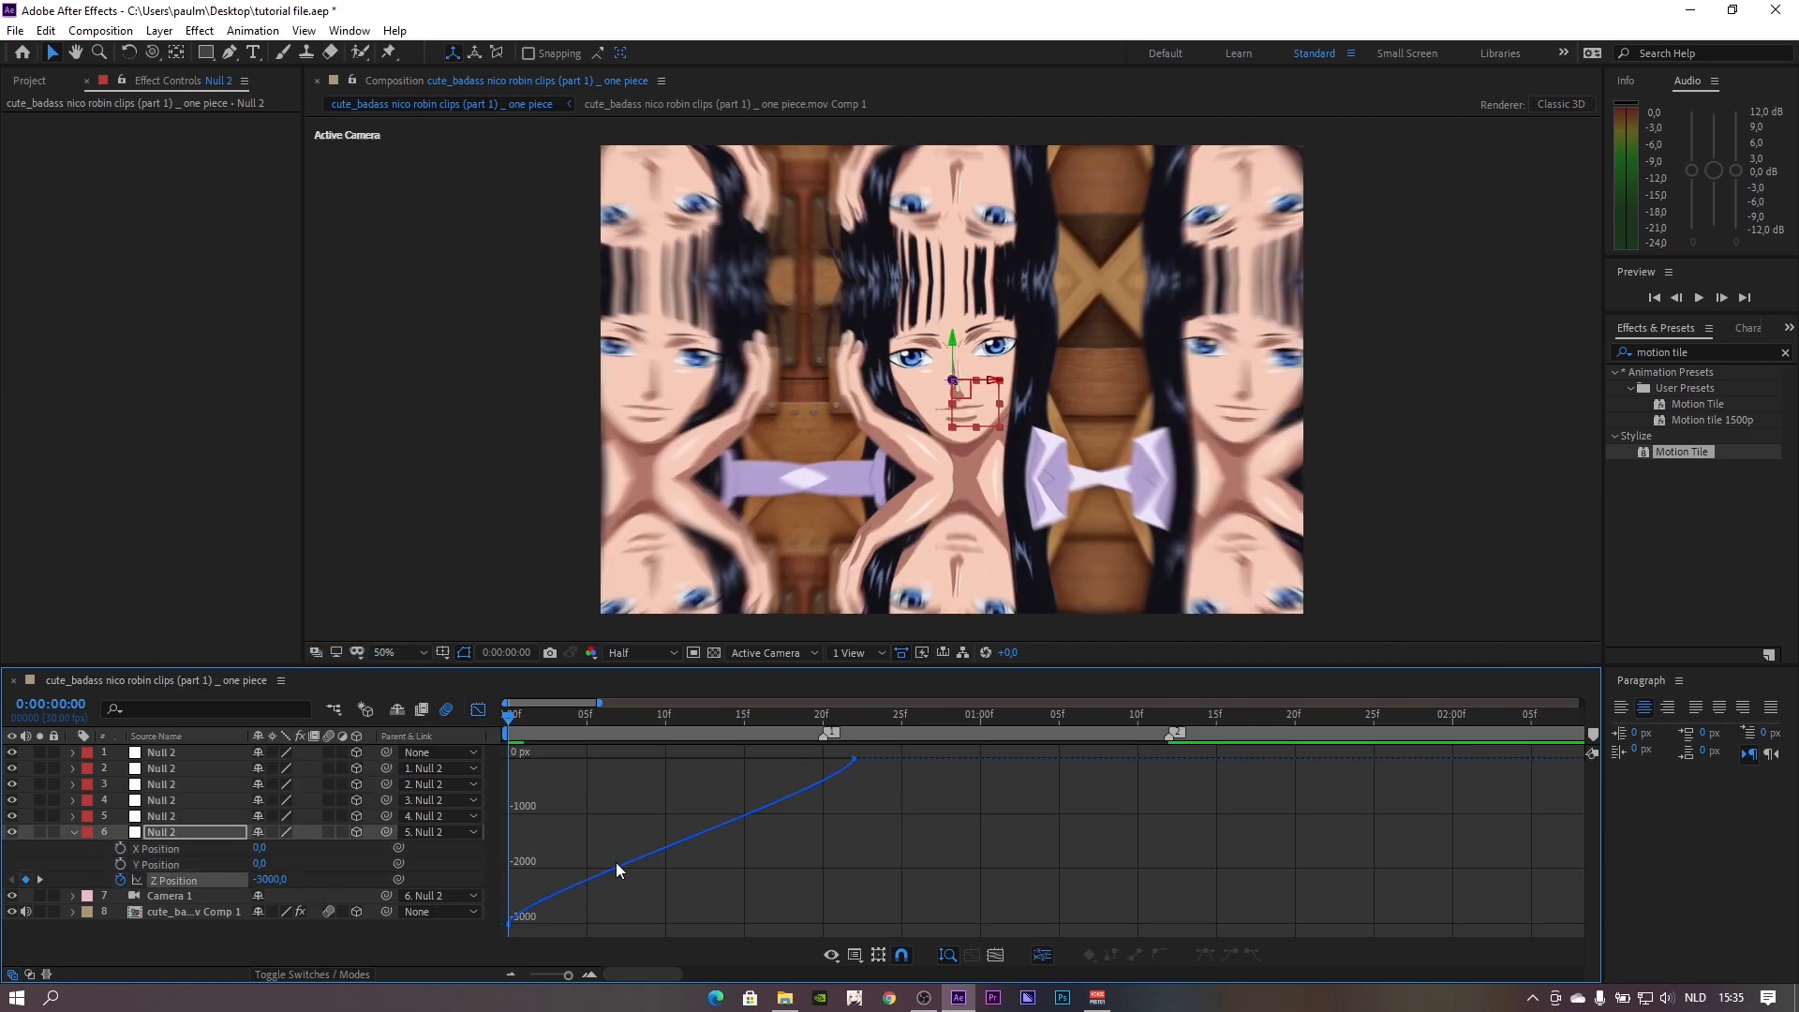
drag(572, 856, 429, 969)
drag(514, 897, 396, 786)
drag(849, 785, 583, 765)
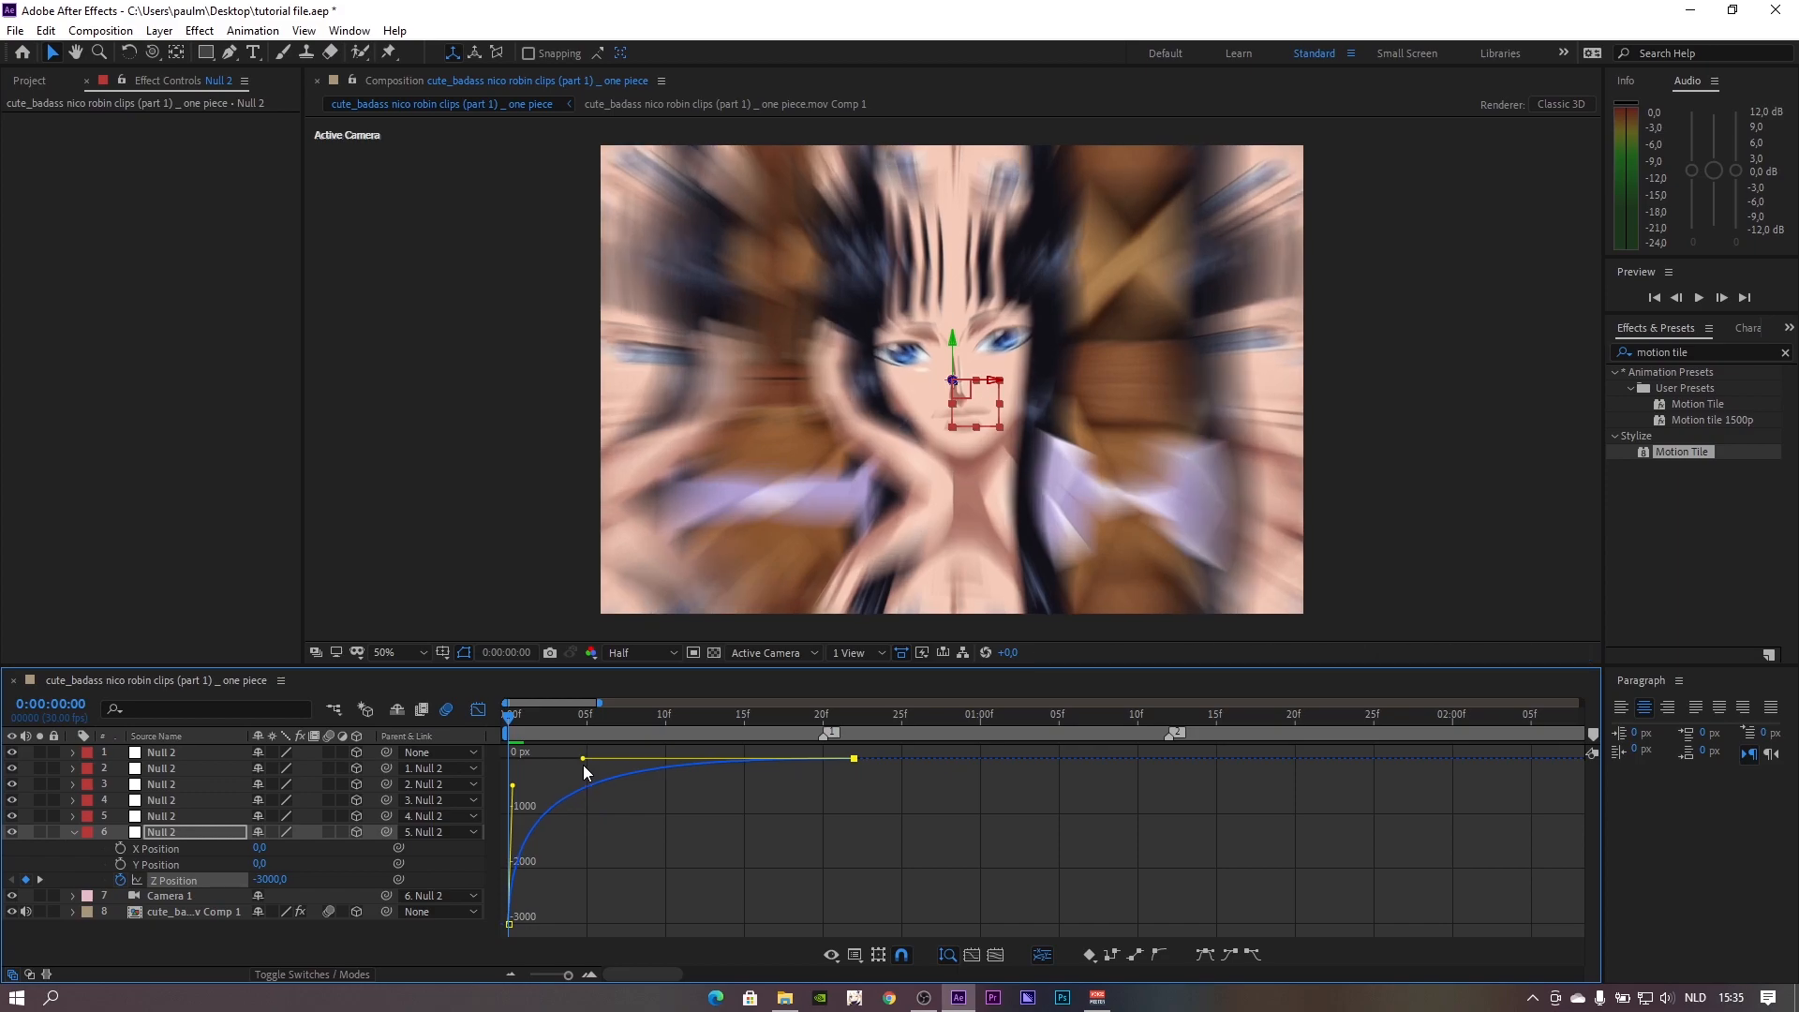
click(479, 709)
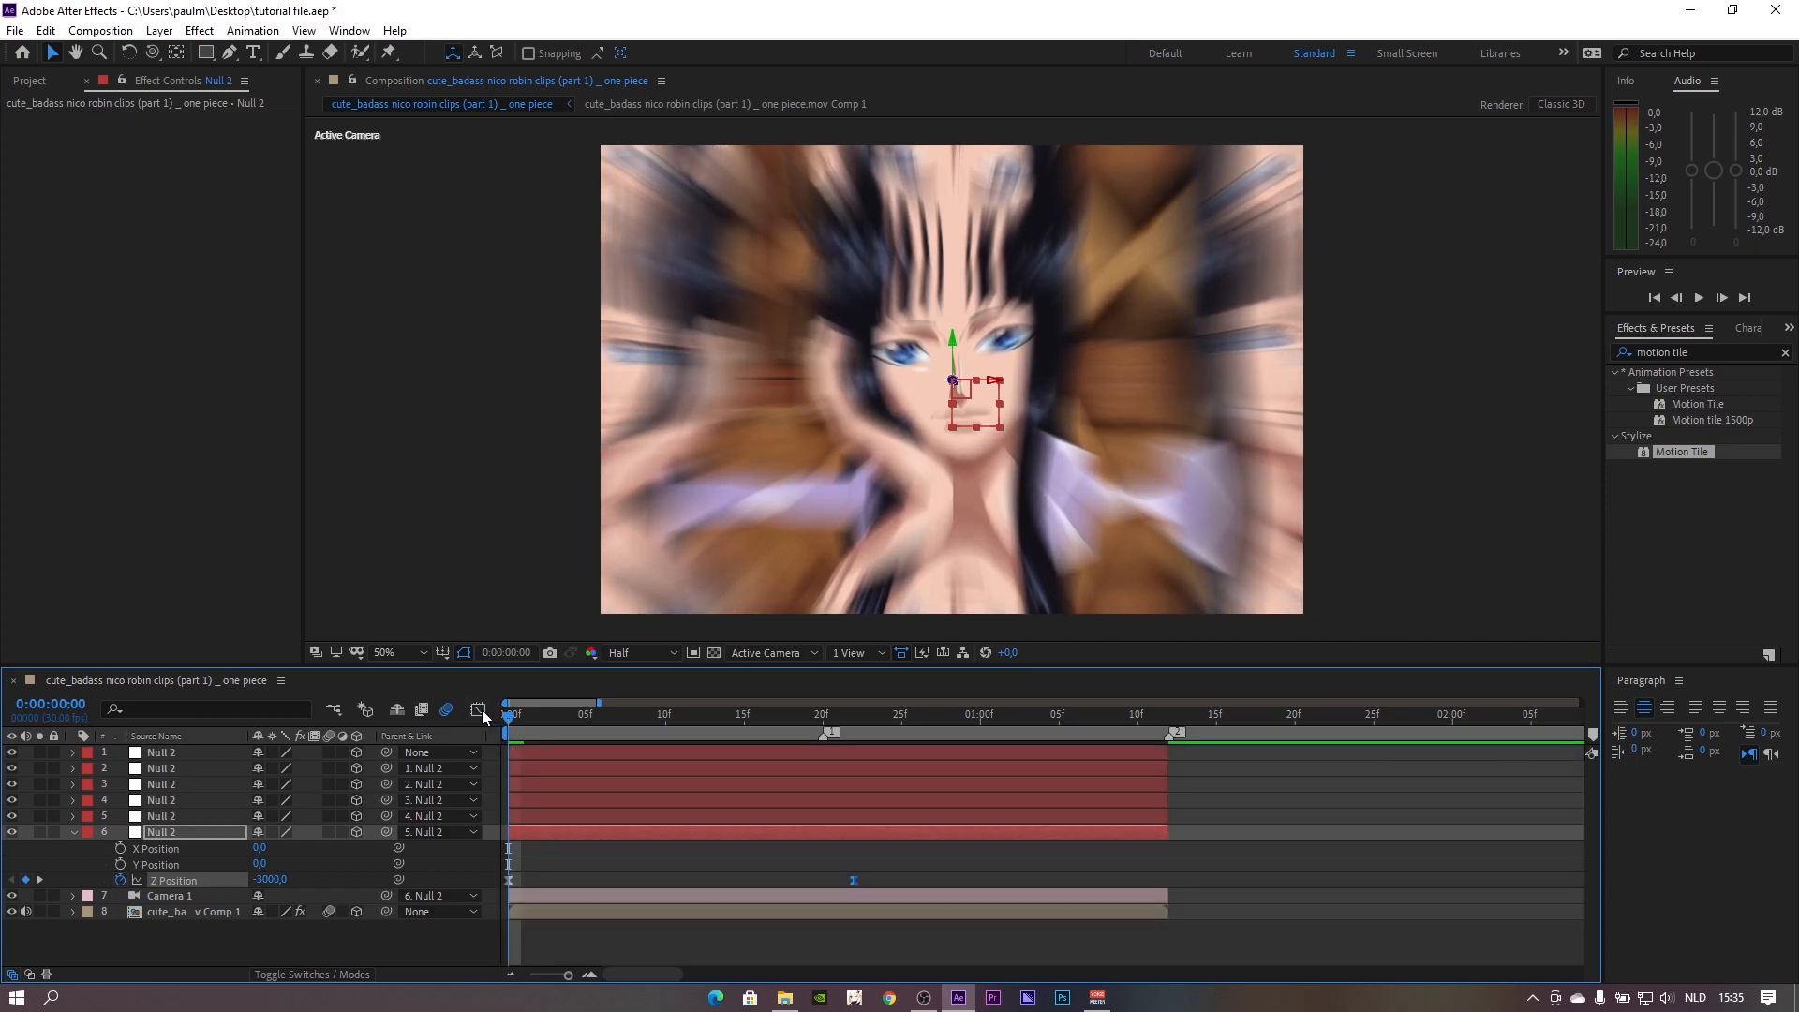
Add Position keyframes to the null in layer 5 at 0:00:00:18 and 0:00:01:08.
click(769, 813)
click(822, 718)
drag(823, 717, 799, 716)
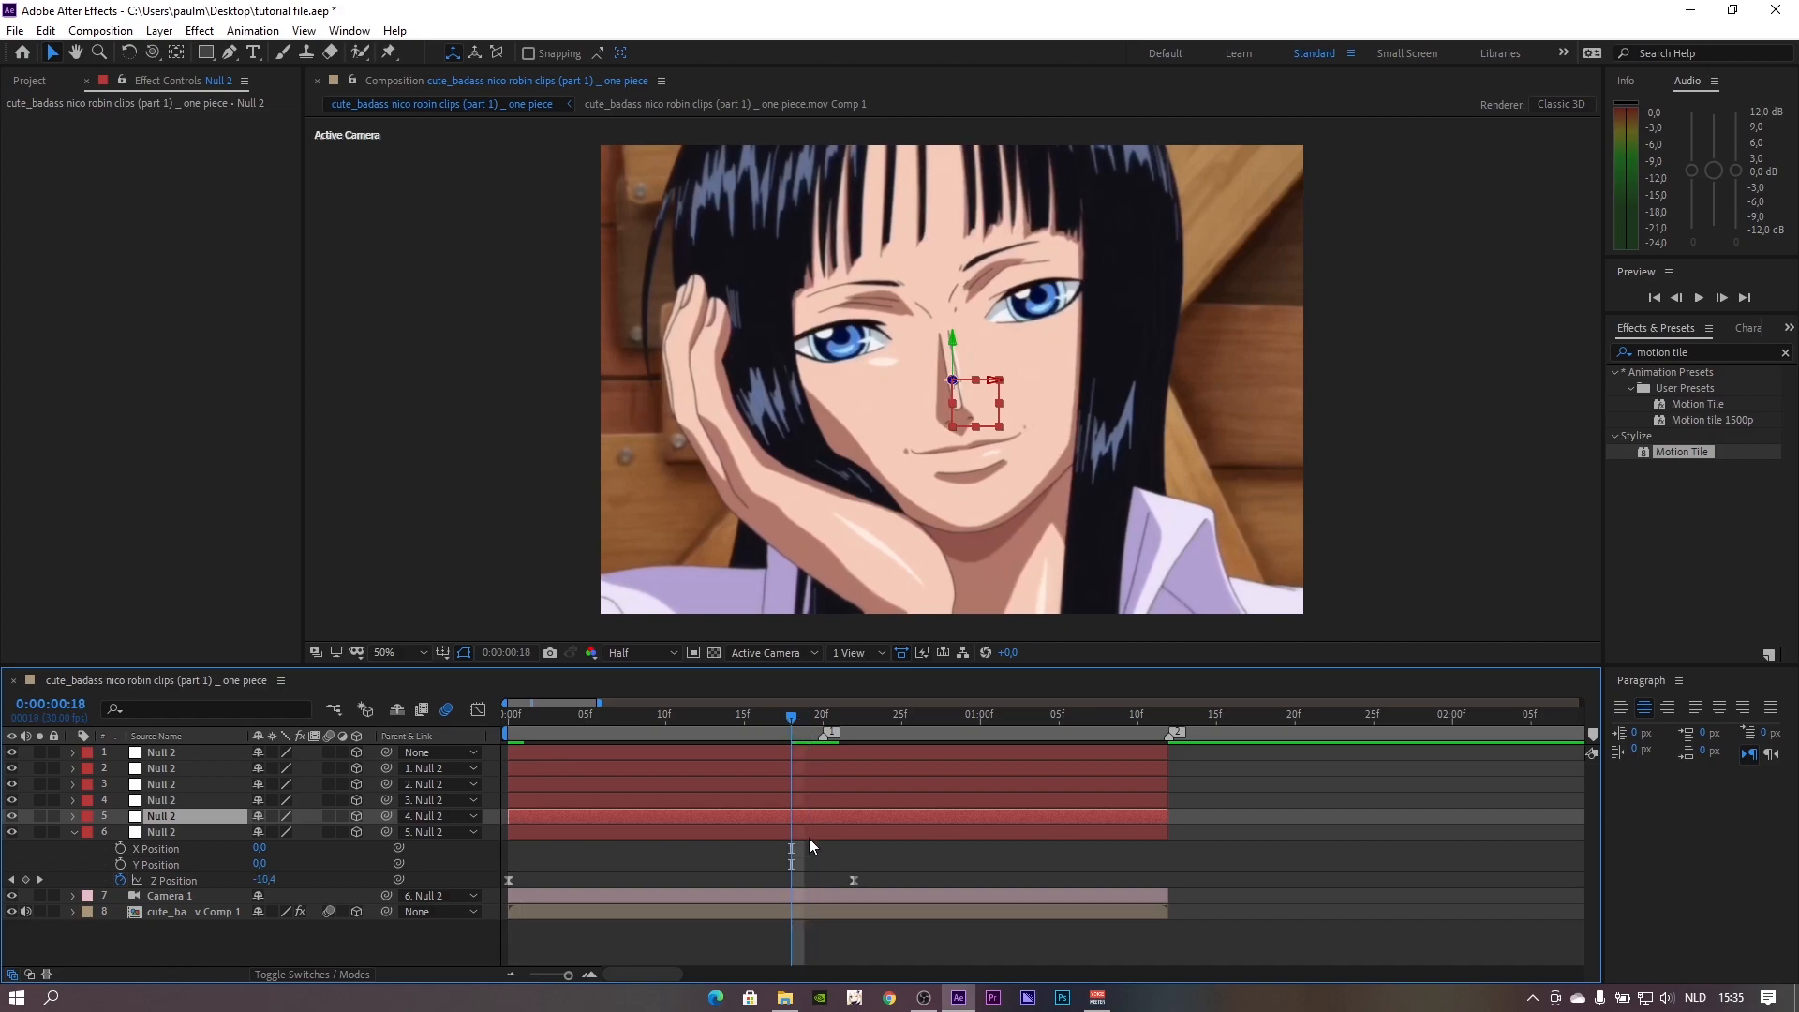
key(p)
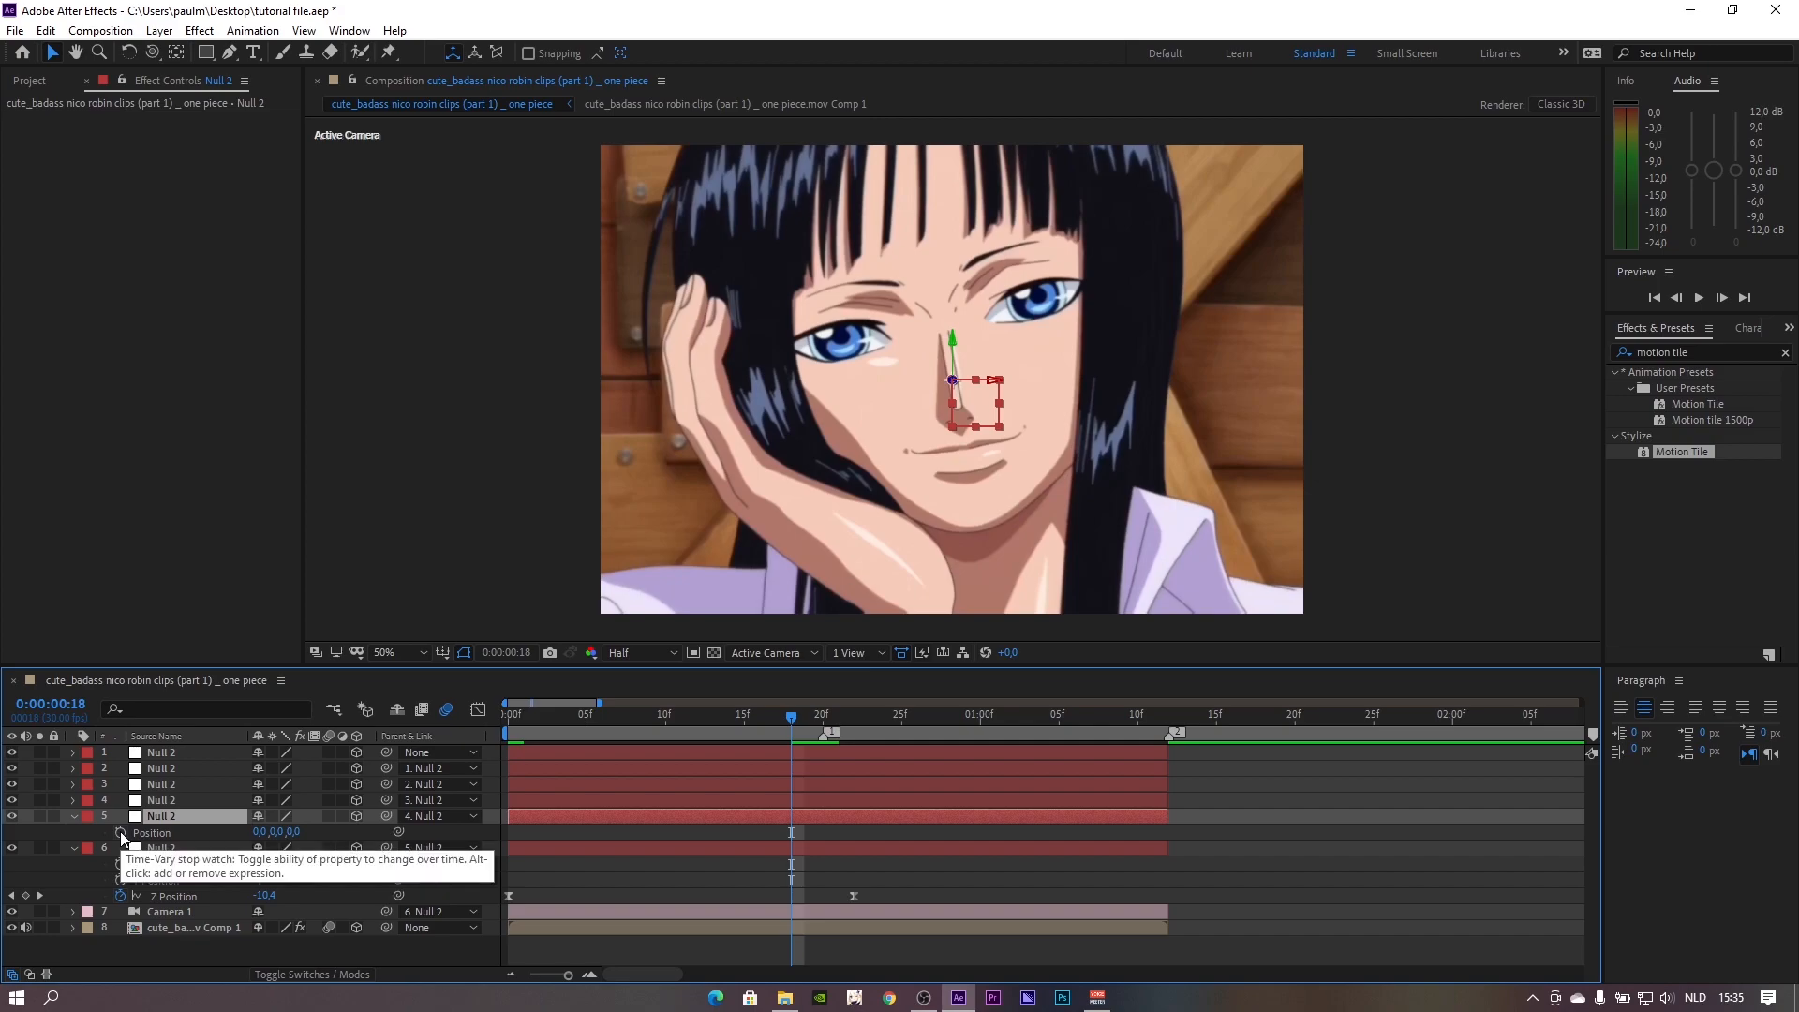
click(120, 830)
click(1011, 718)
click(1042, 719)
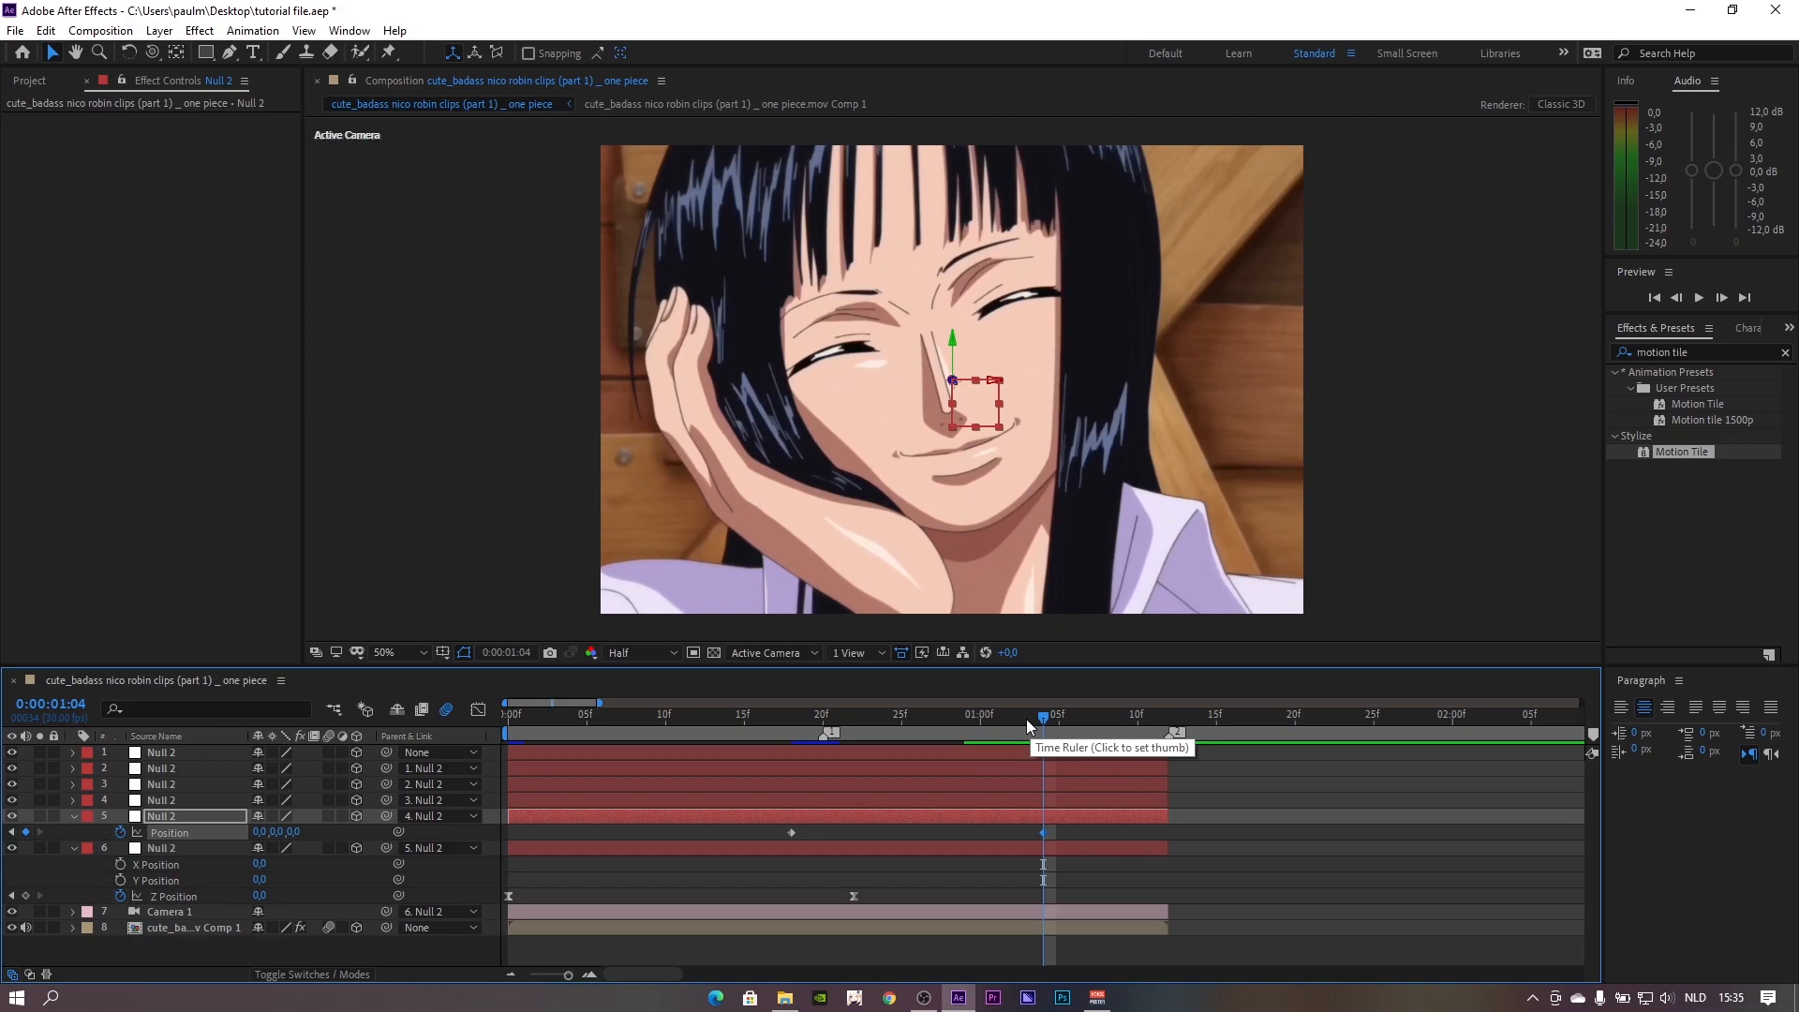
drag(1048, 828, 1104, 837)
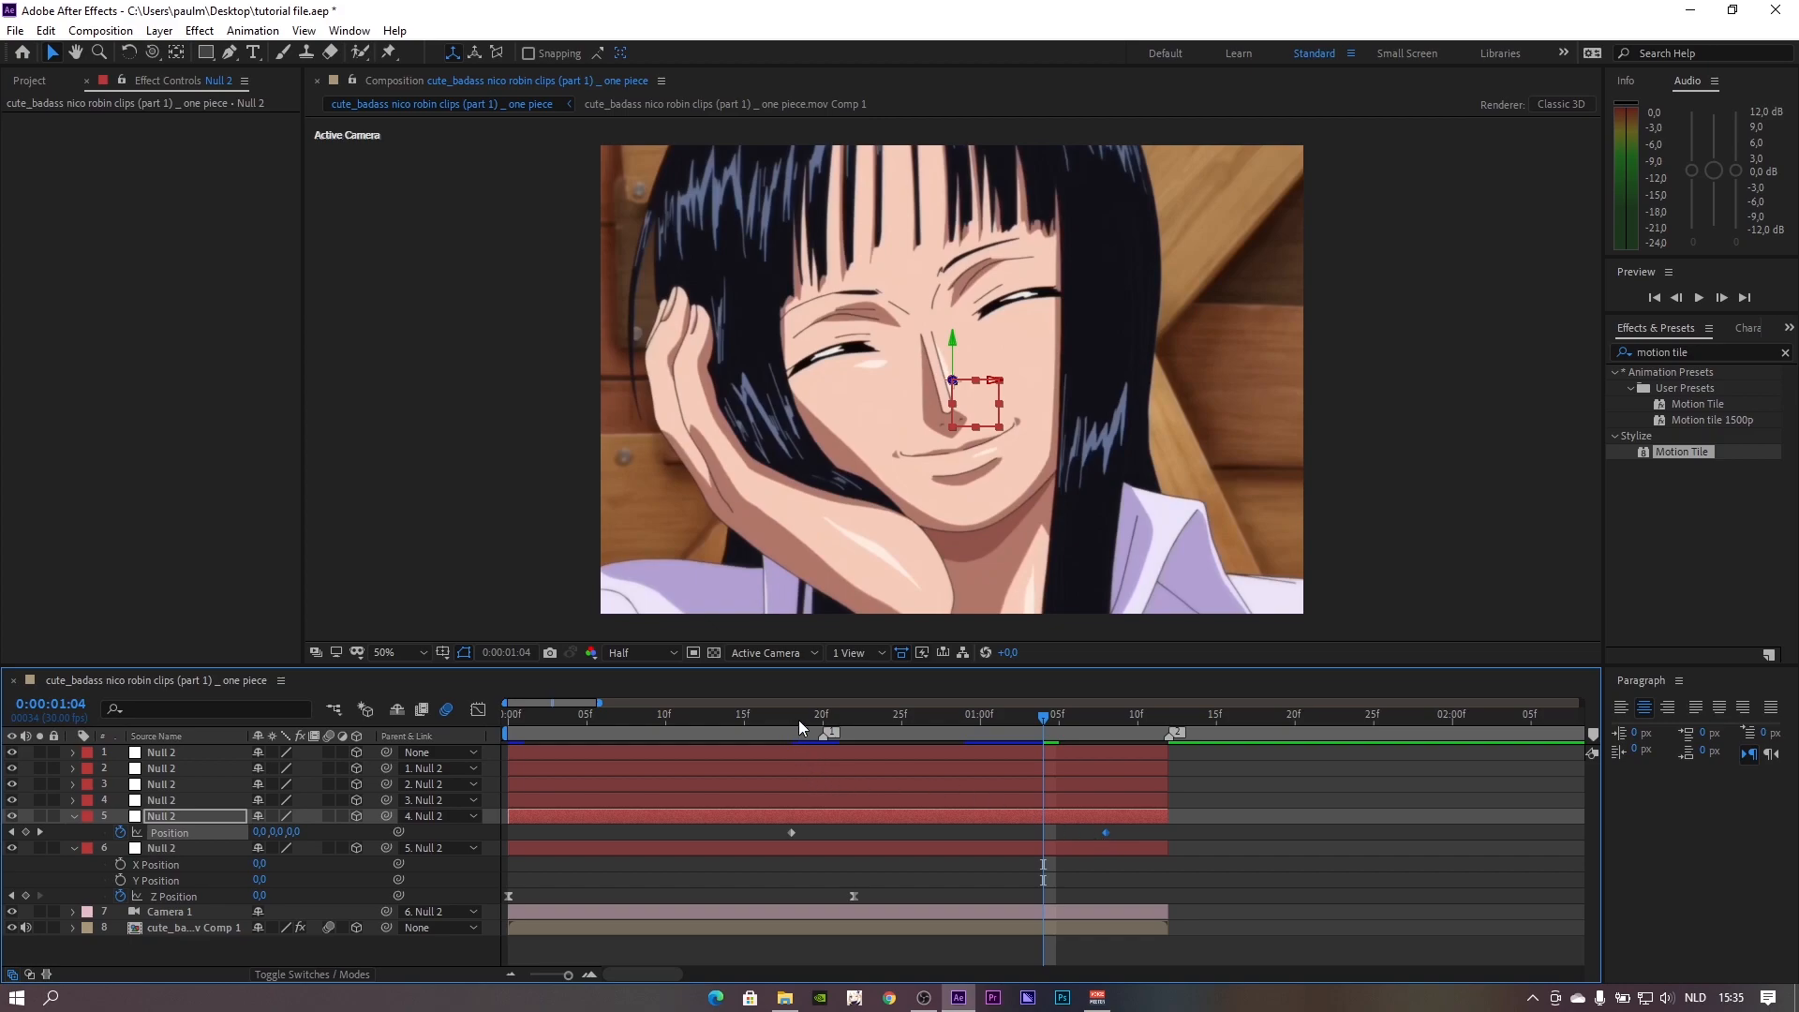
click(1111, 727)
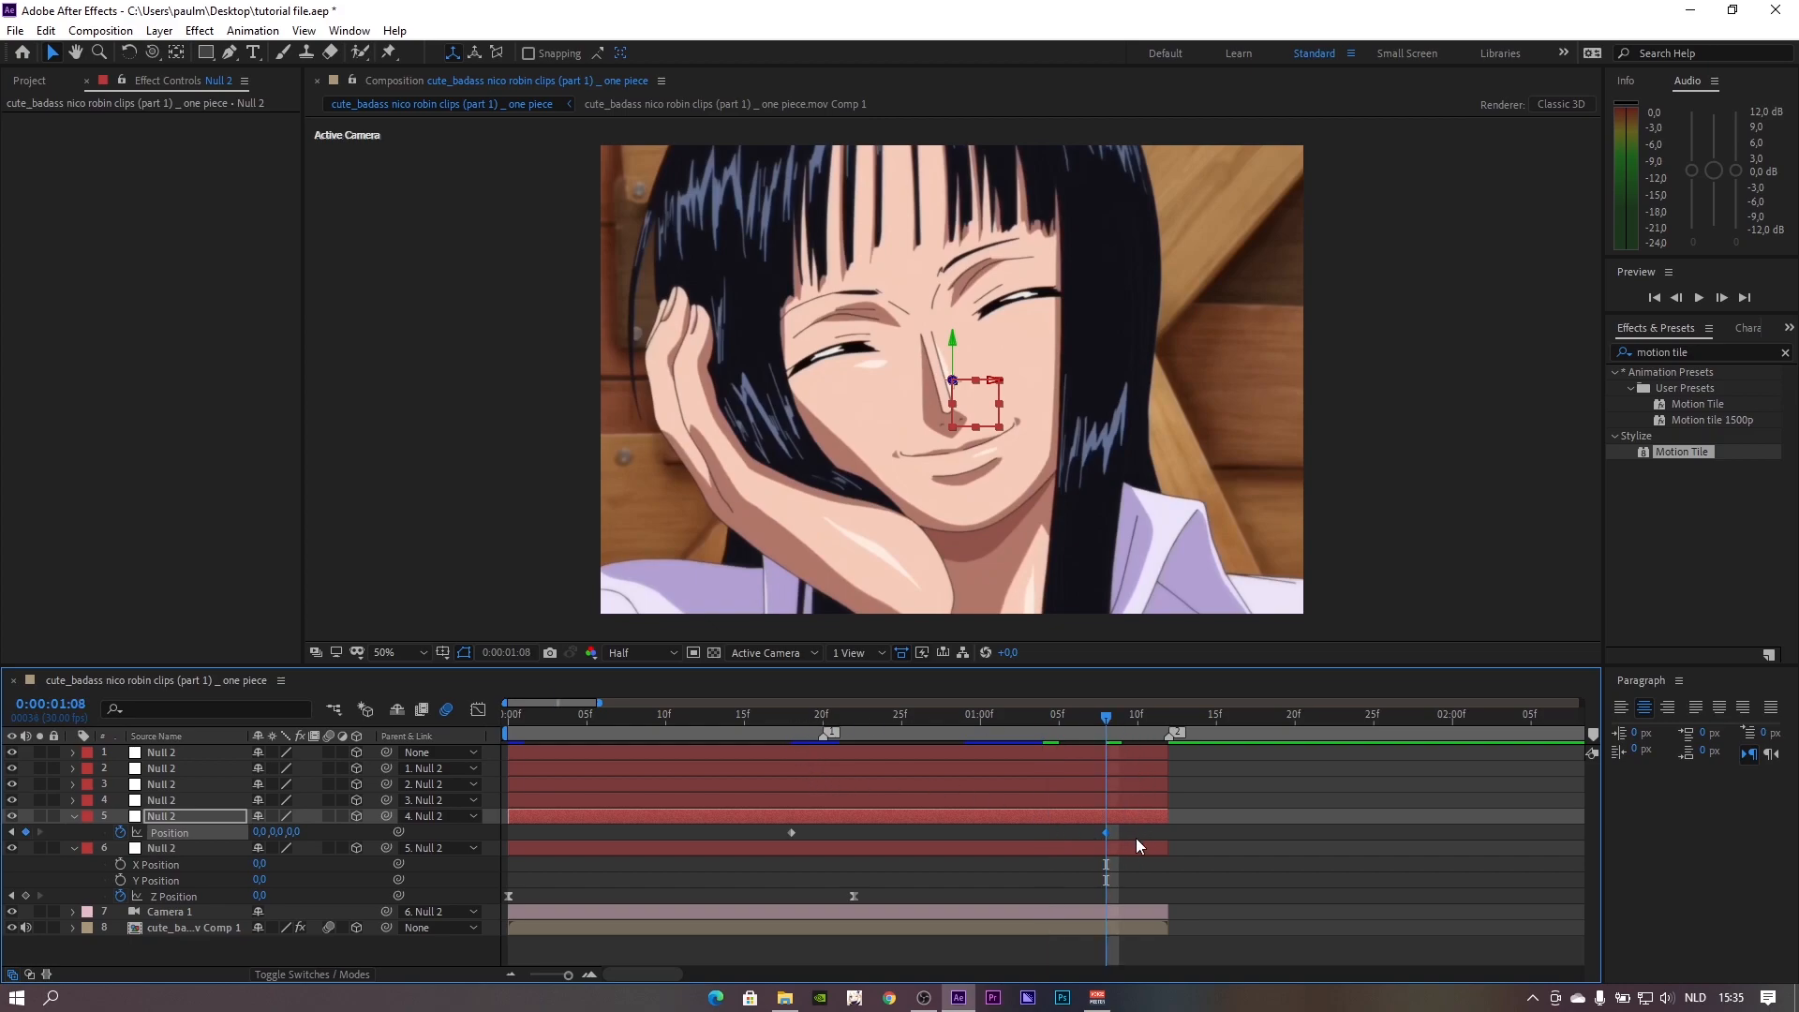
Set the layer 5 null's Z position to -2500 at the 0:00:01:08 keyframe.
drag(298, 835, 1, 902)
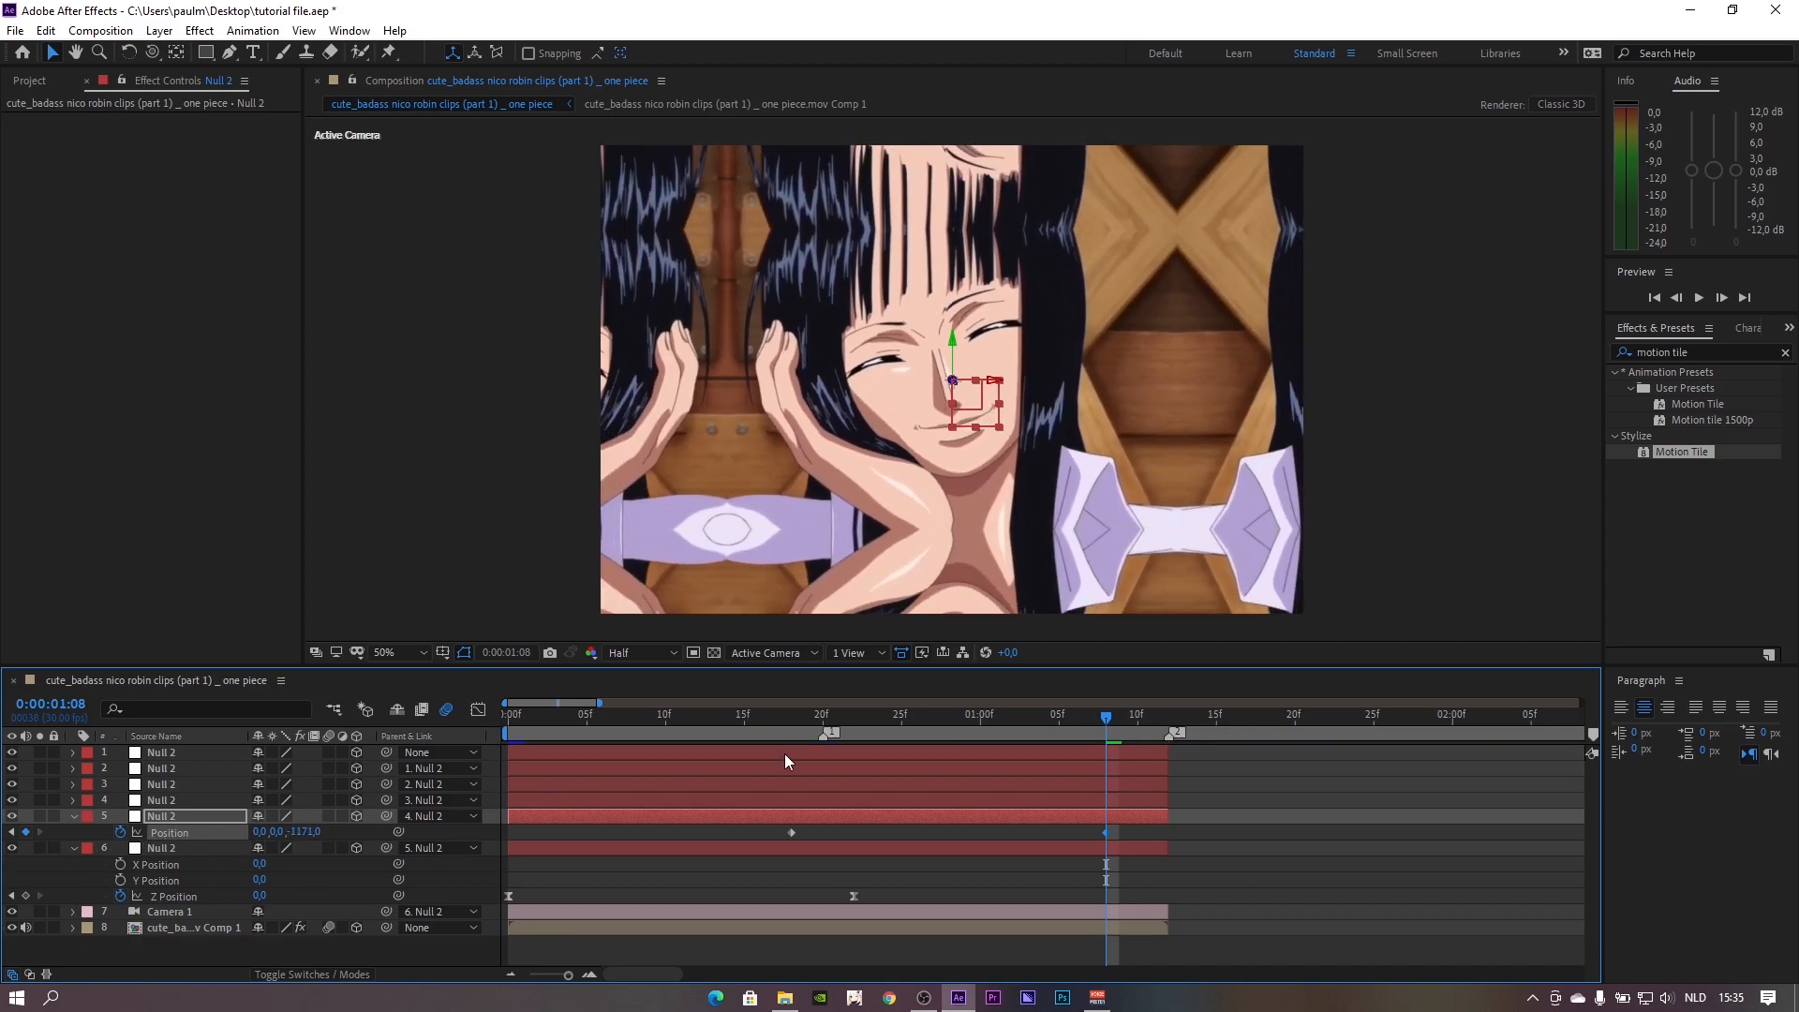
drag(308, 833, 184, 845)
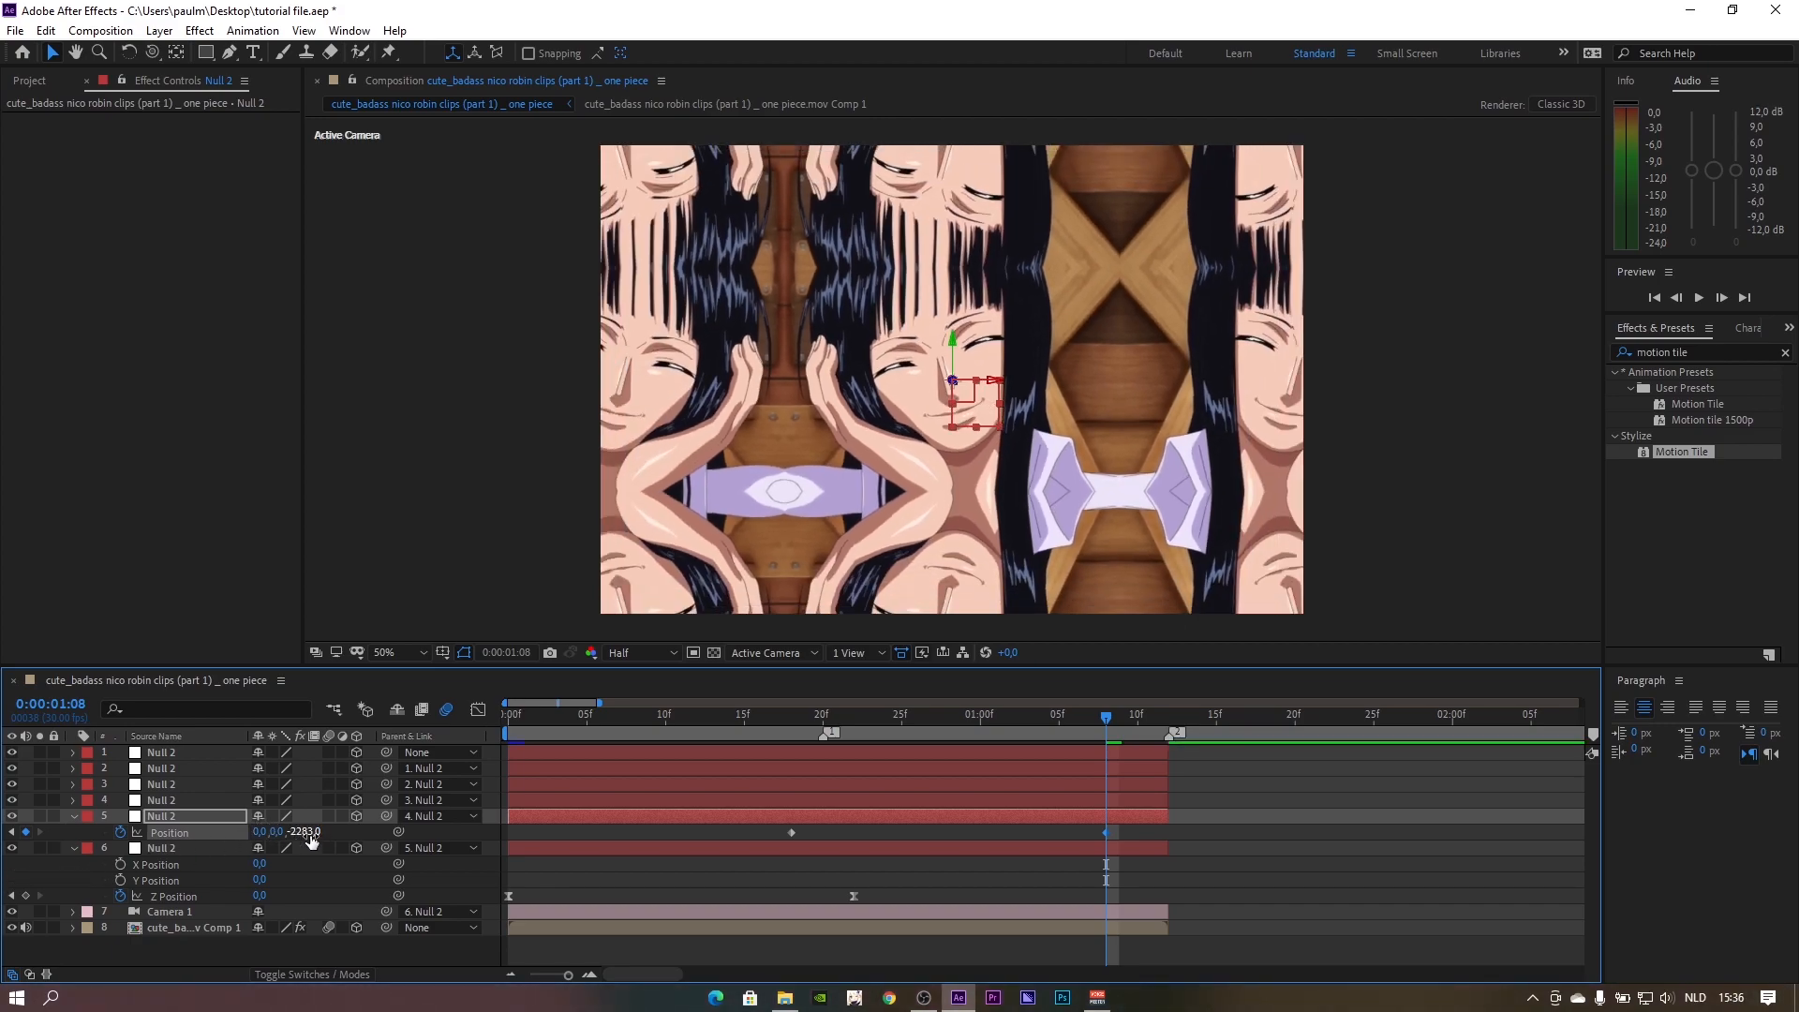
drag(318, 833, 216, 840)
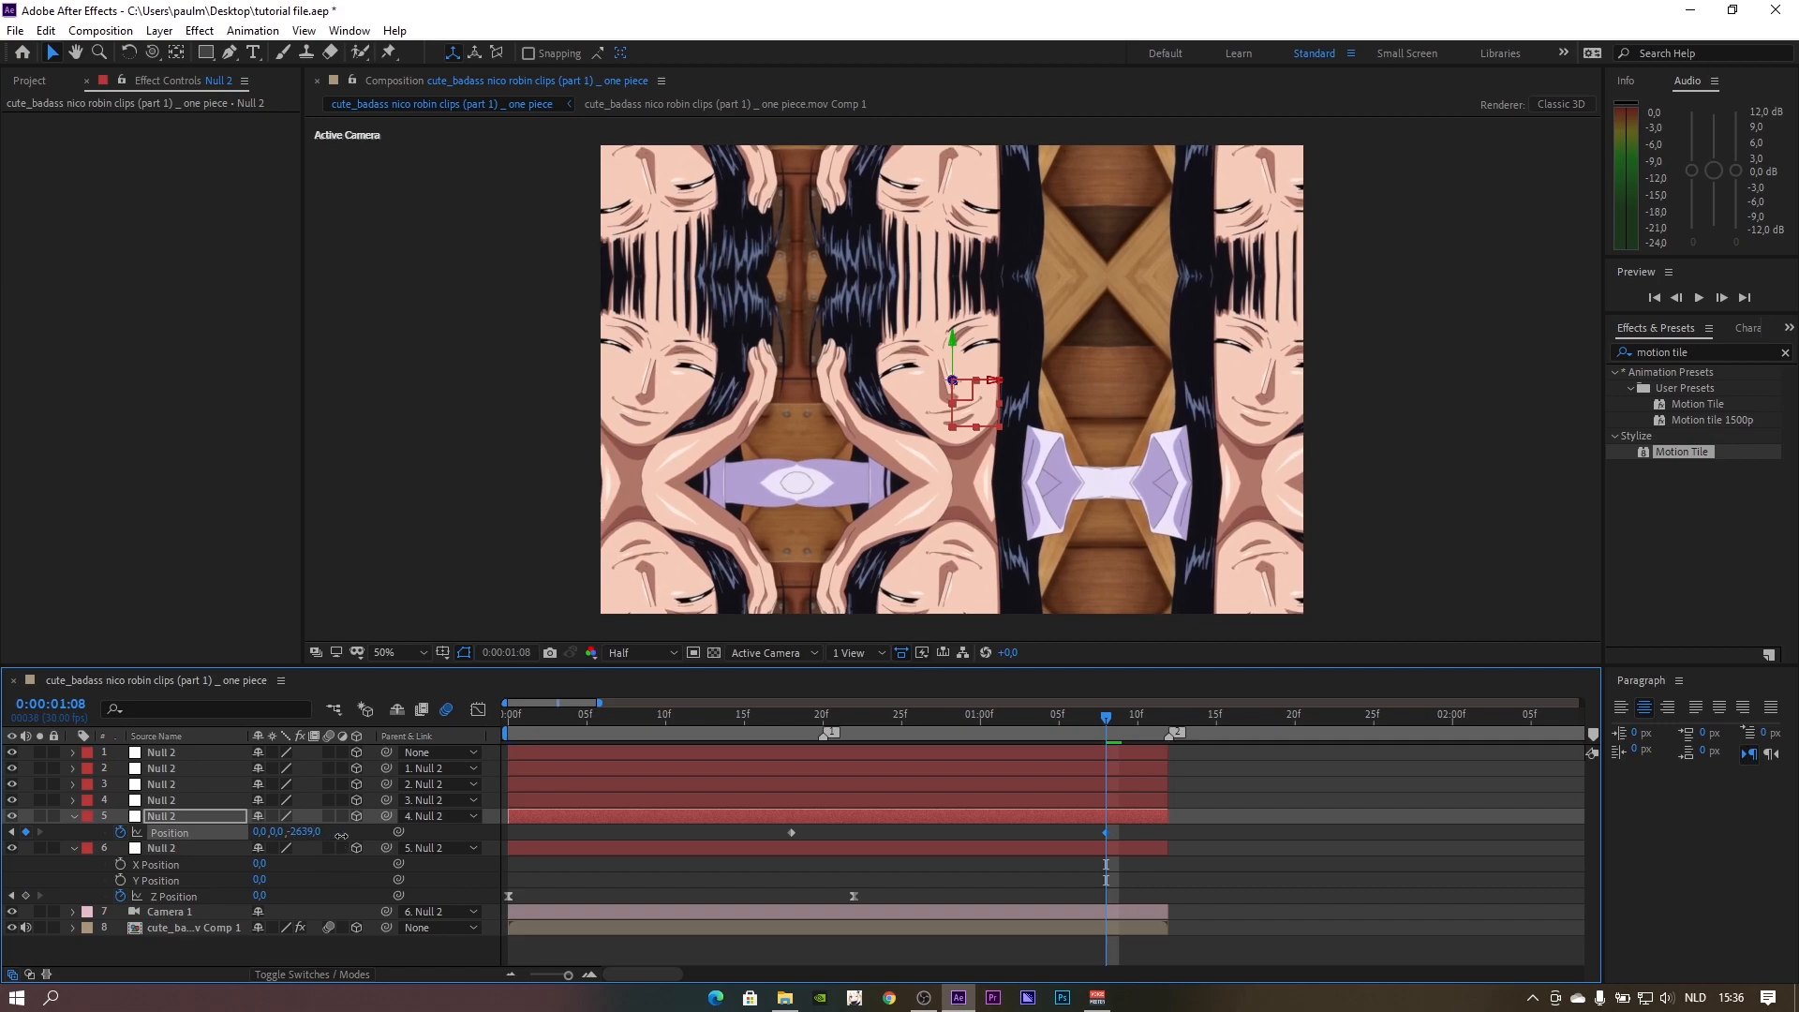
click(307, 832)
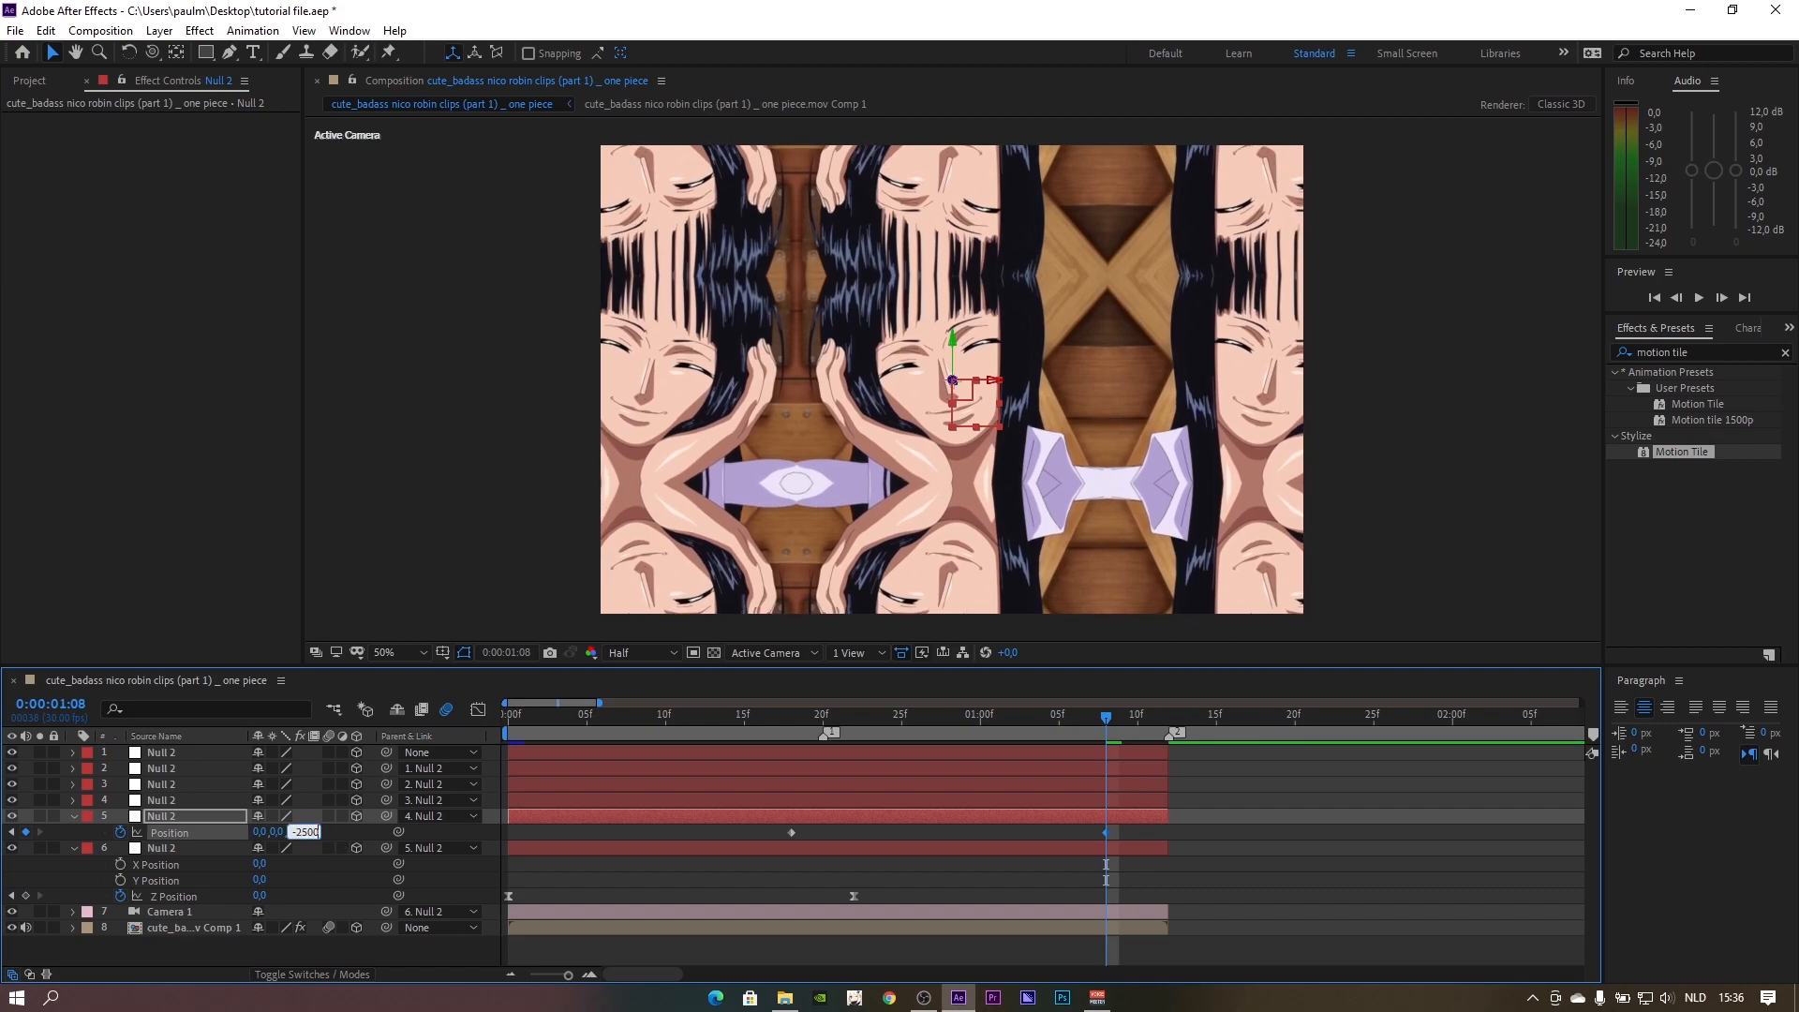
key(Return)
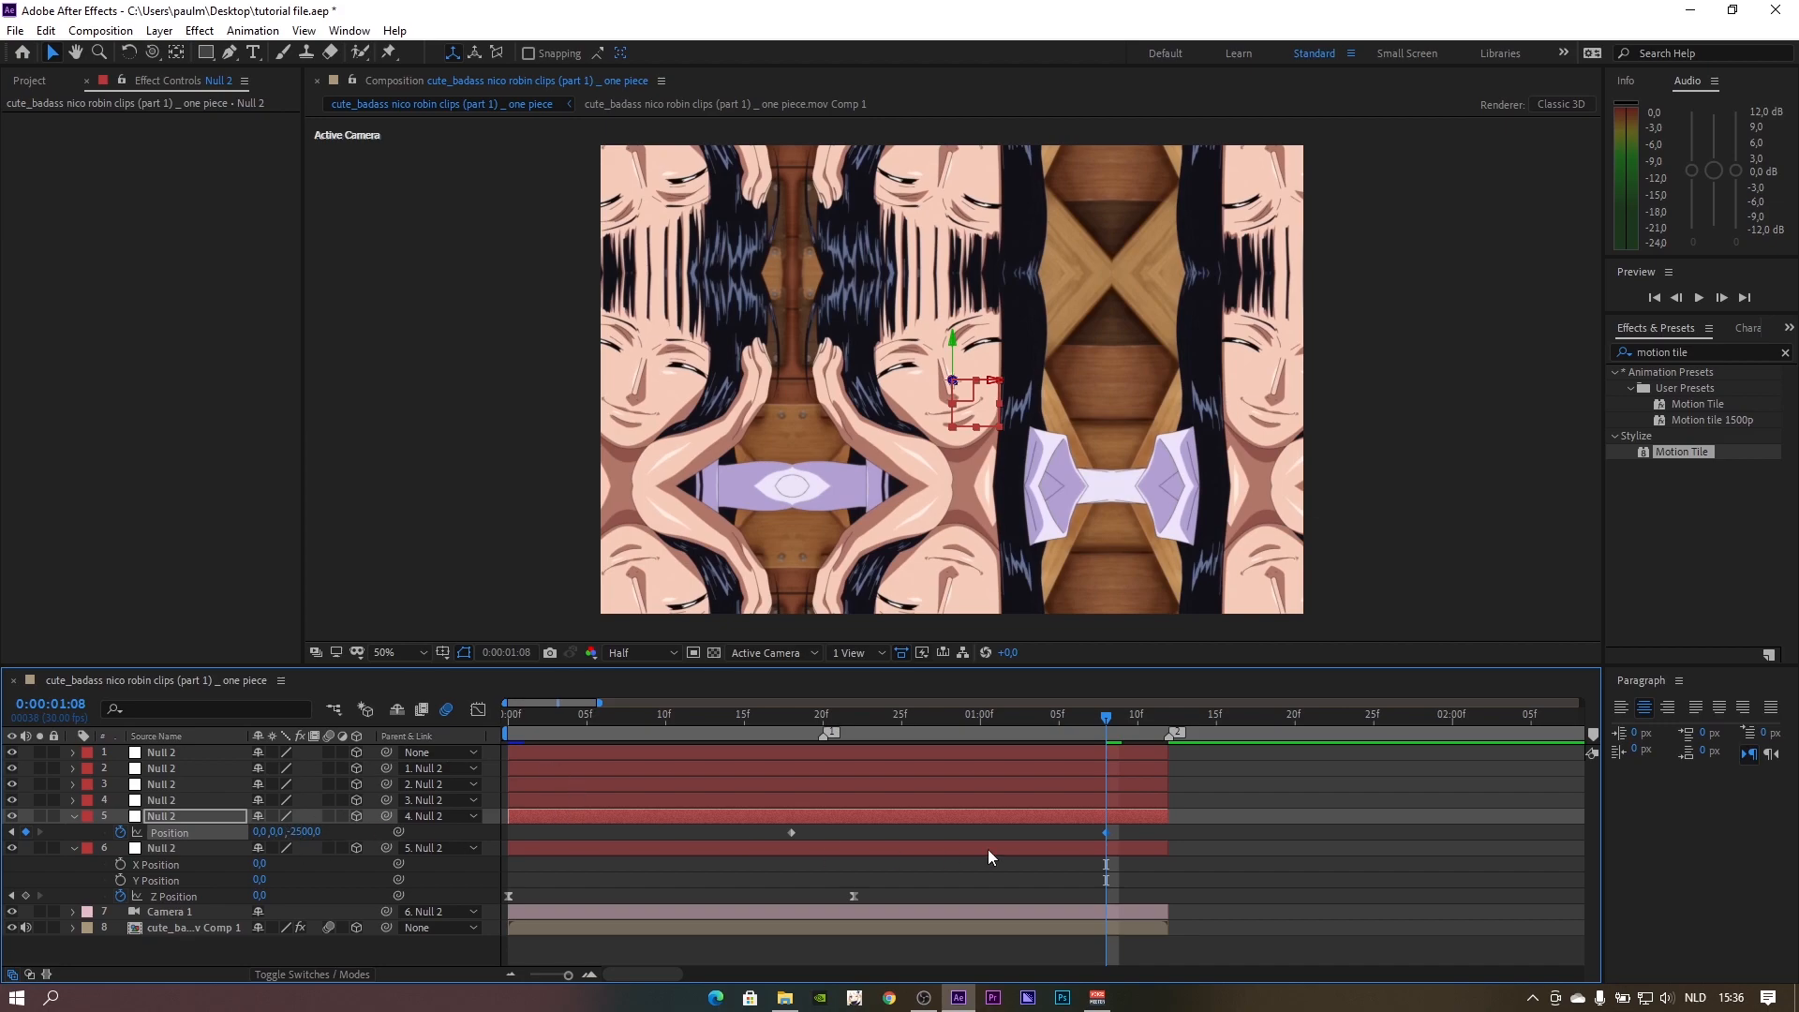
Apply Easy Ease to both layer 5 Position keyframes and reshape their speed graph so the move starts fast and slows down.
drag(1139, 831, 868, 829)
drag(699, 841, 701, 841)
click(480, 711)
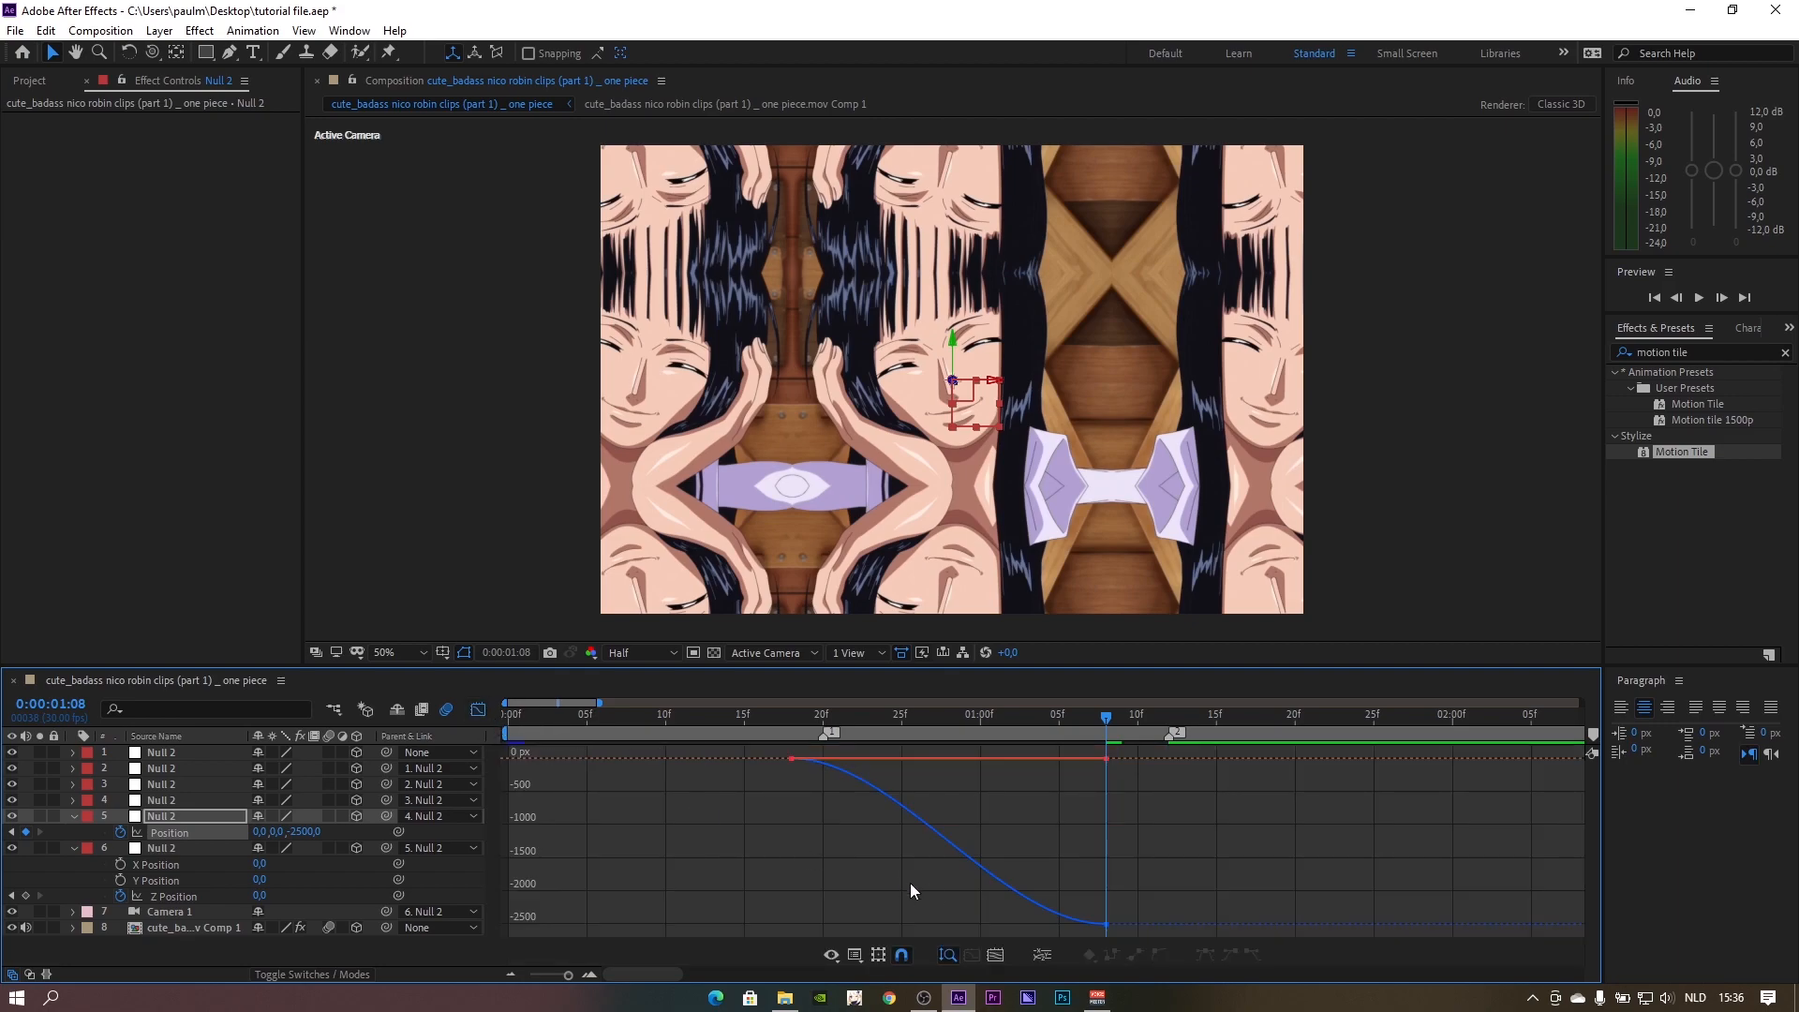
click(855, 954)
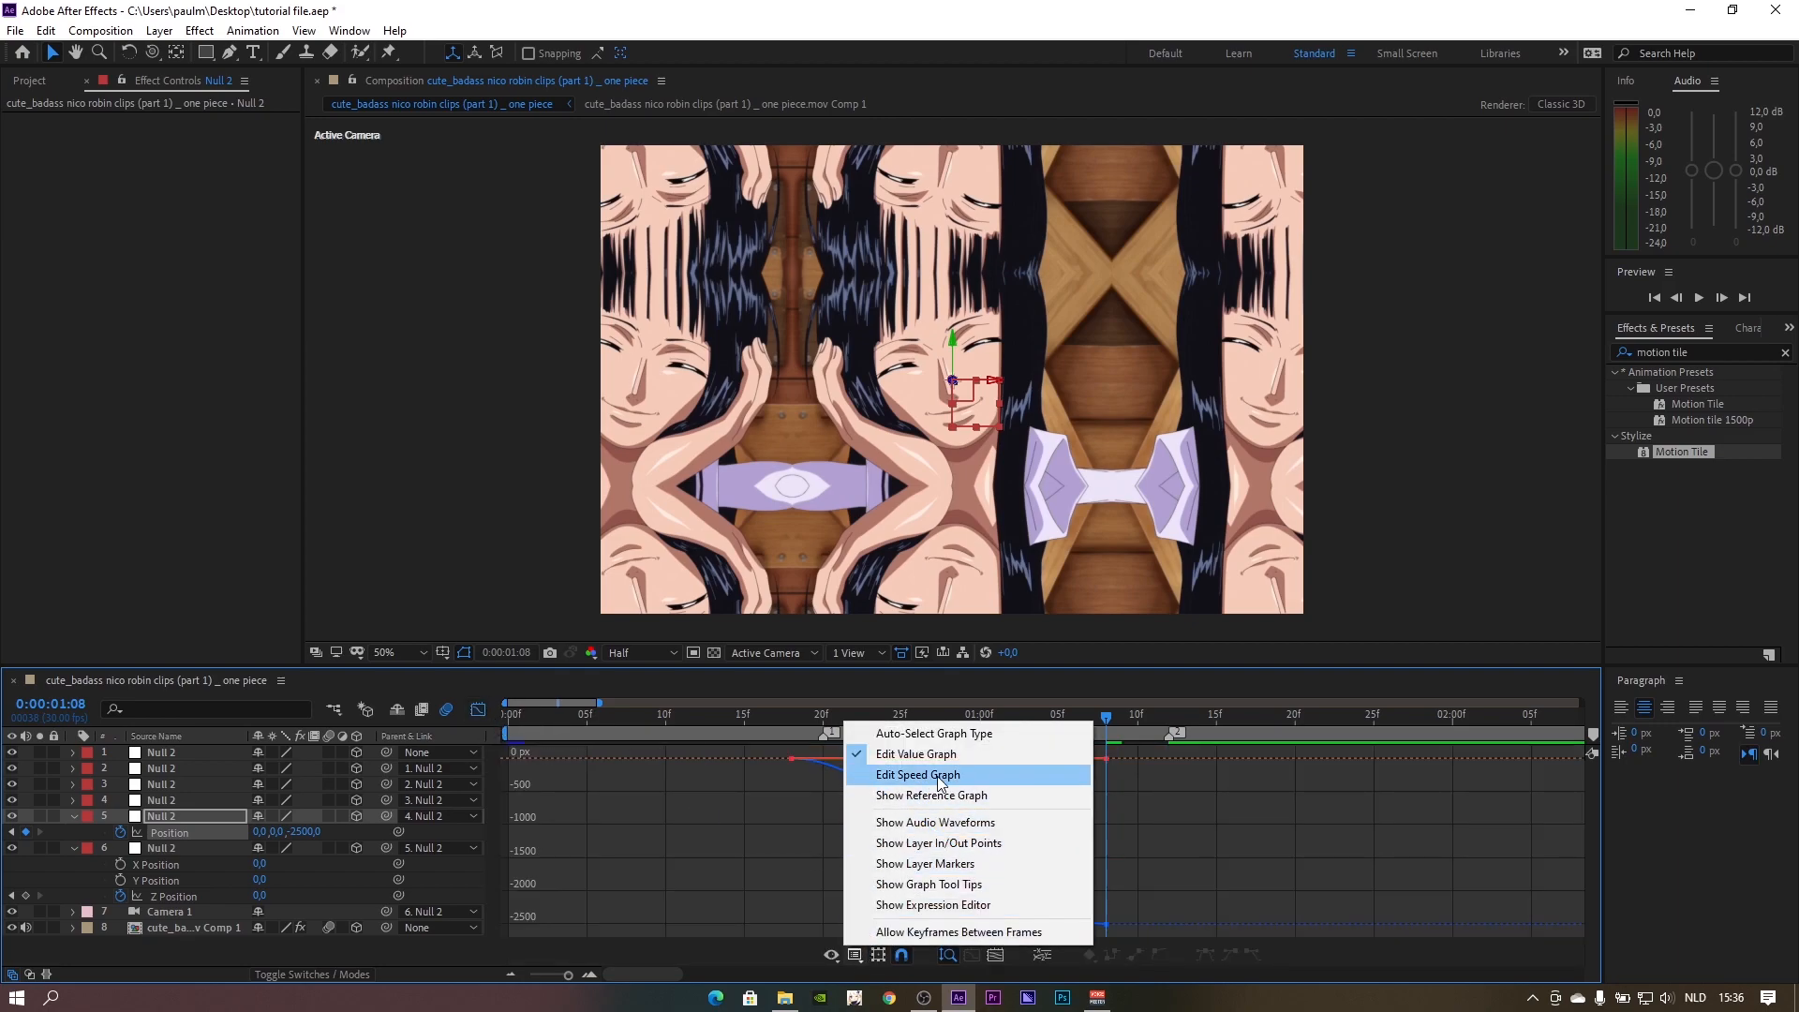
click(904, 774)
drag(1164, 804, 977, 924)
click(479, 712)
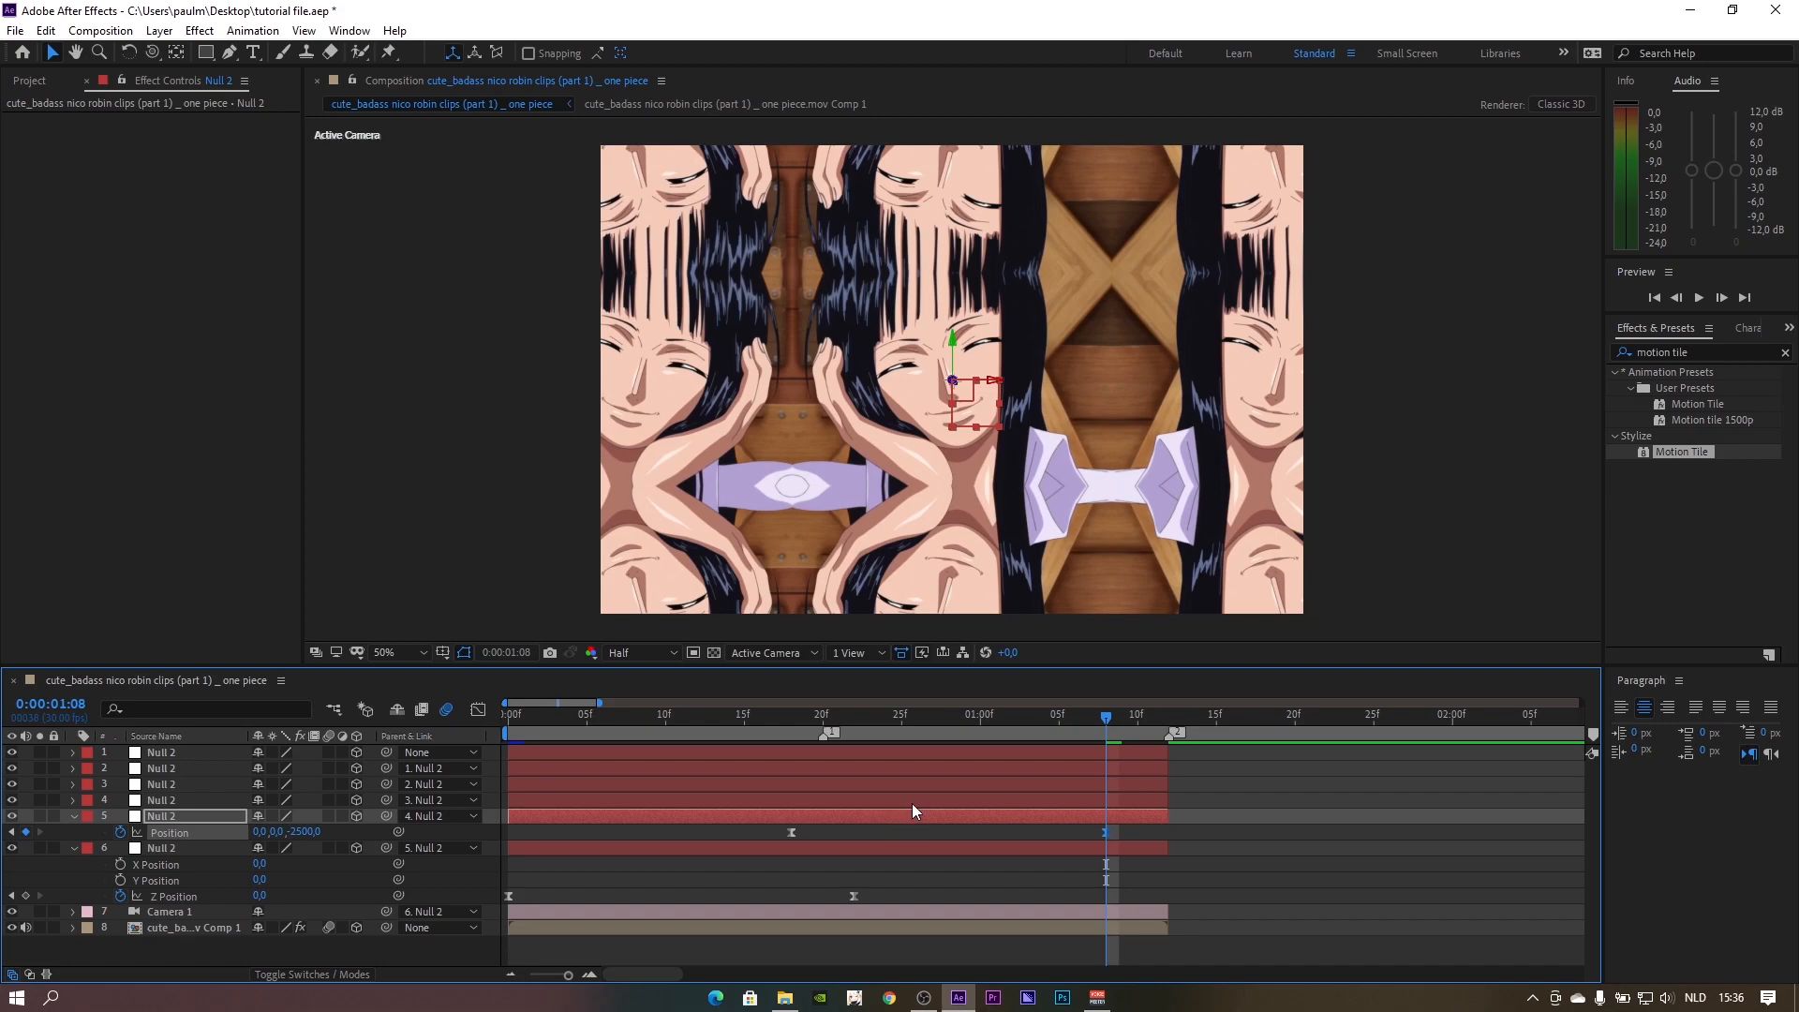
Add a Position keyframe to the null in layer 4 at 0:00:00:29.
click(1020, 800)
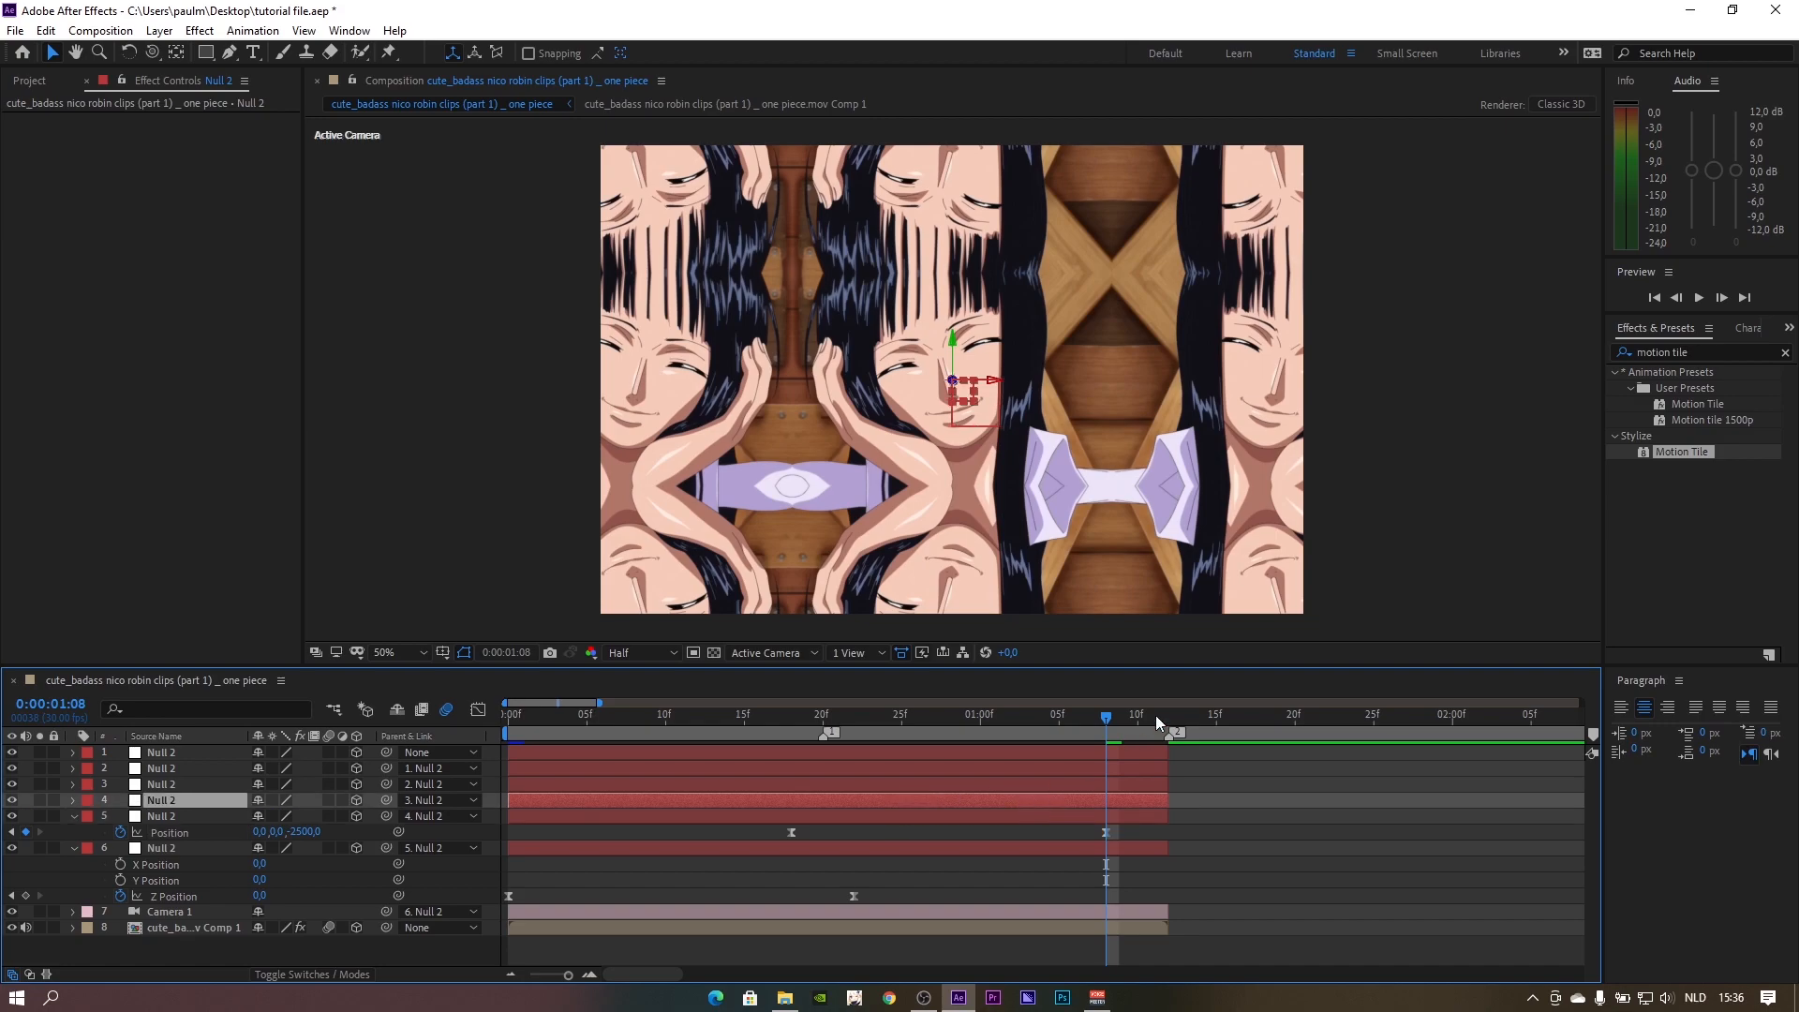
drag(1108, 728, 966, 728)
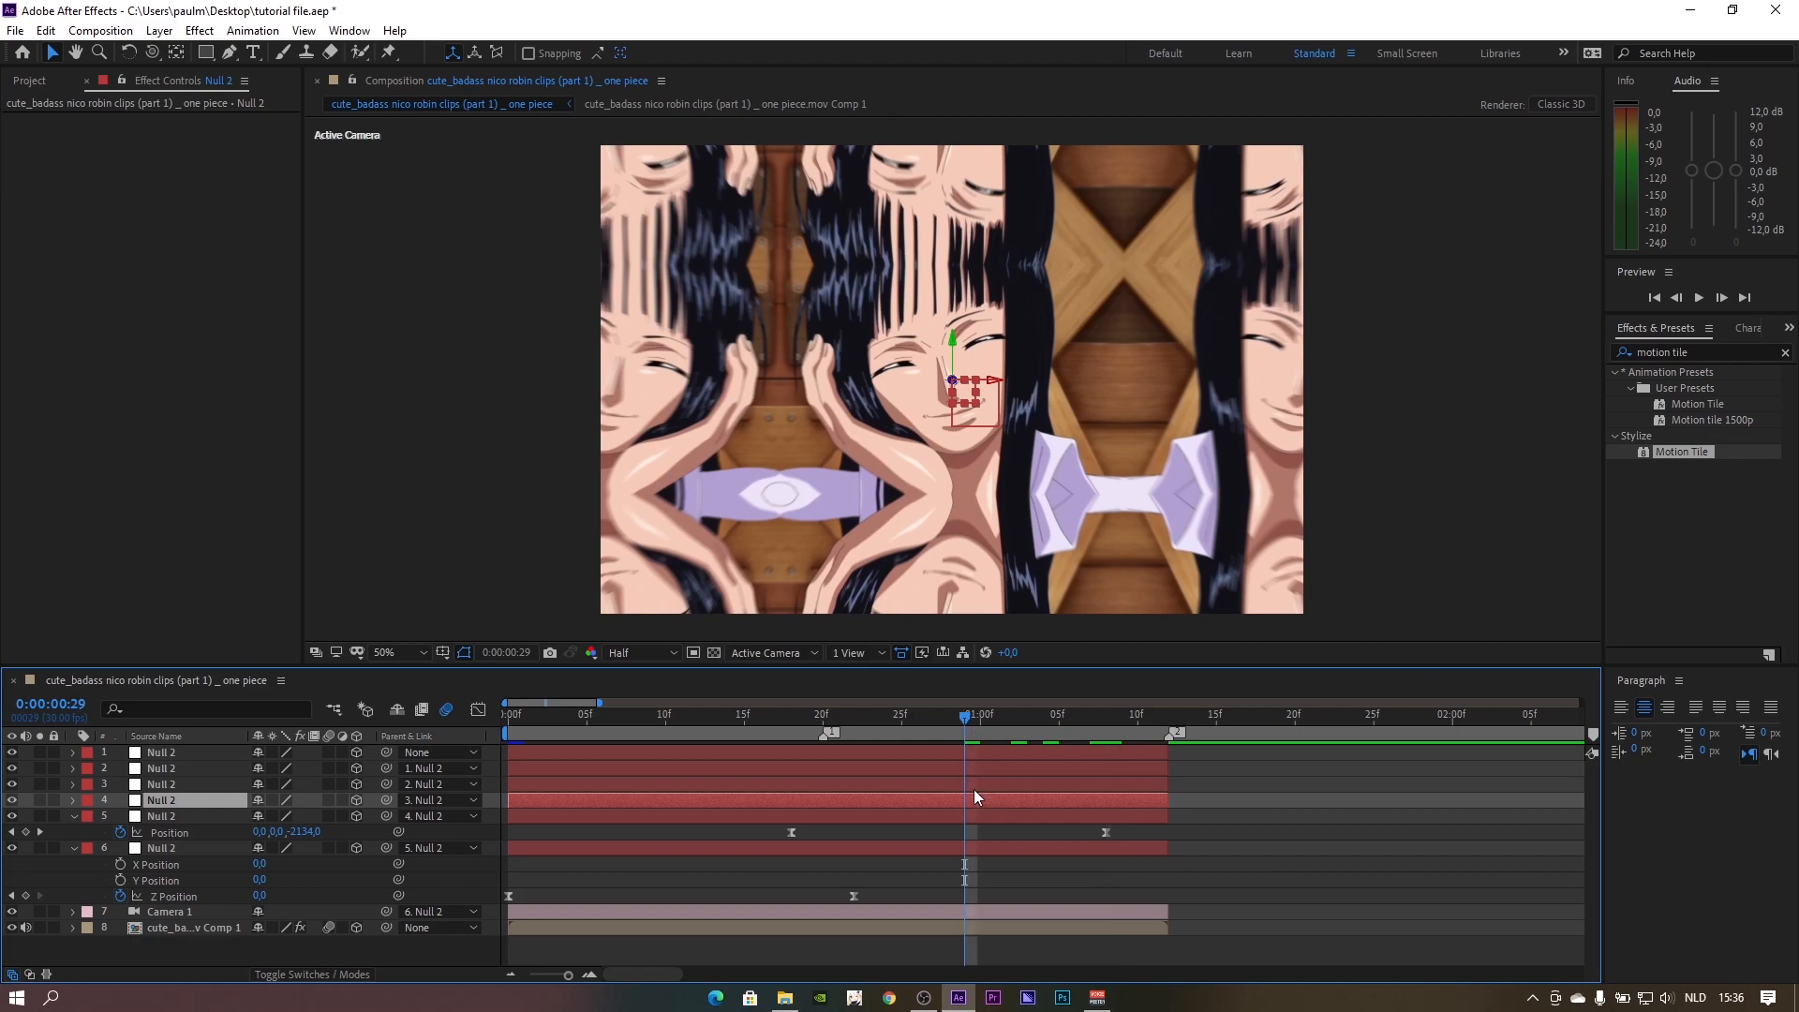
key(p)
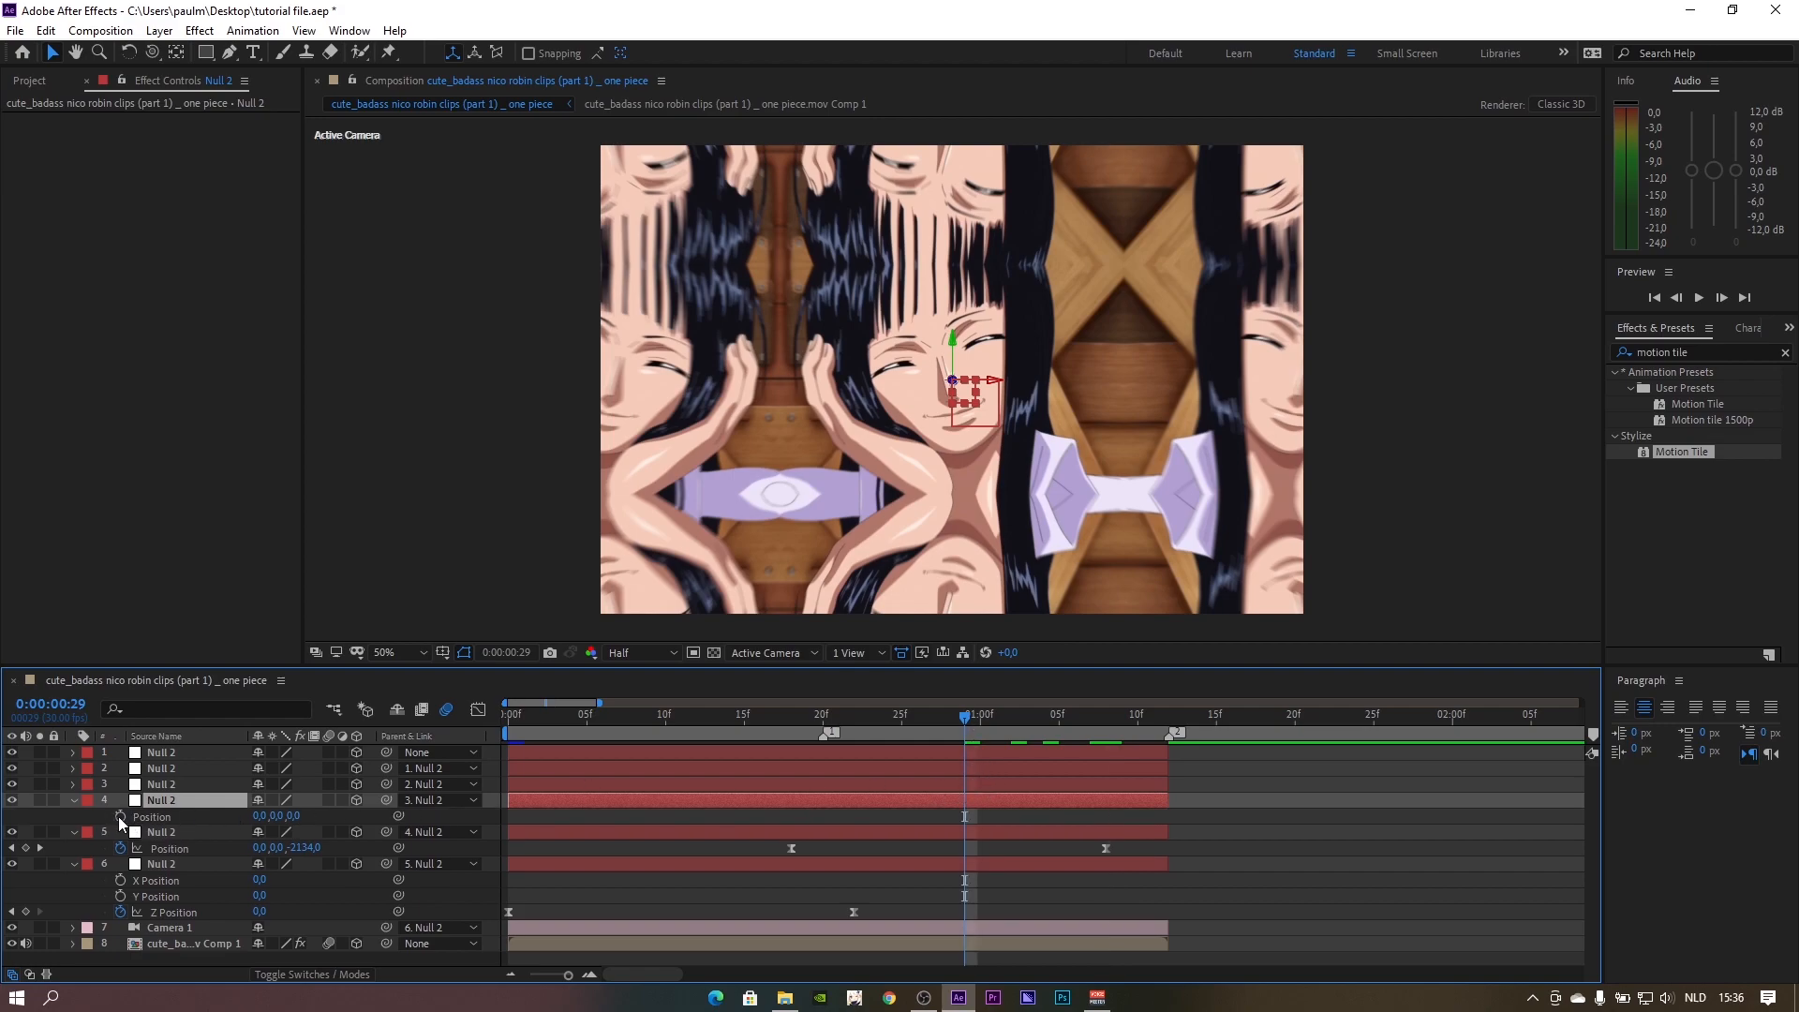
click(119, 816)
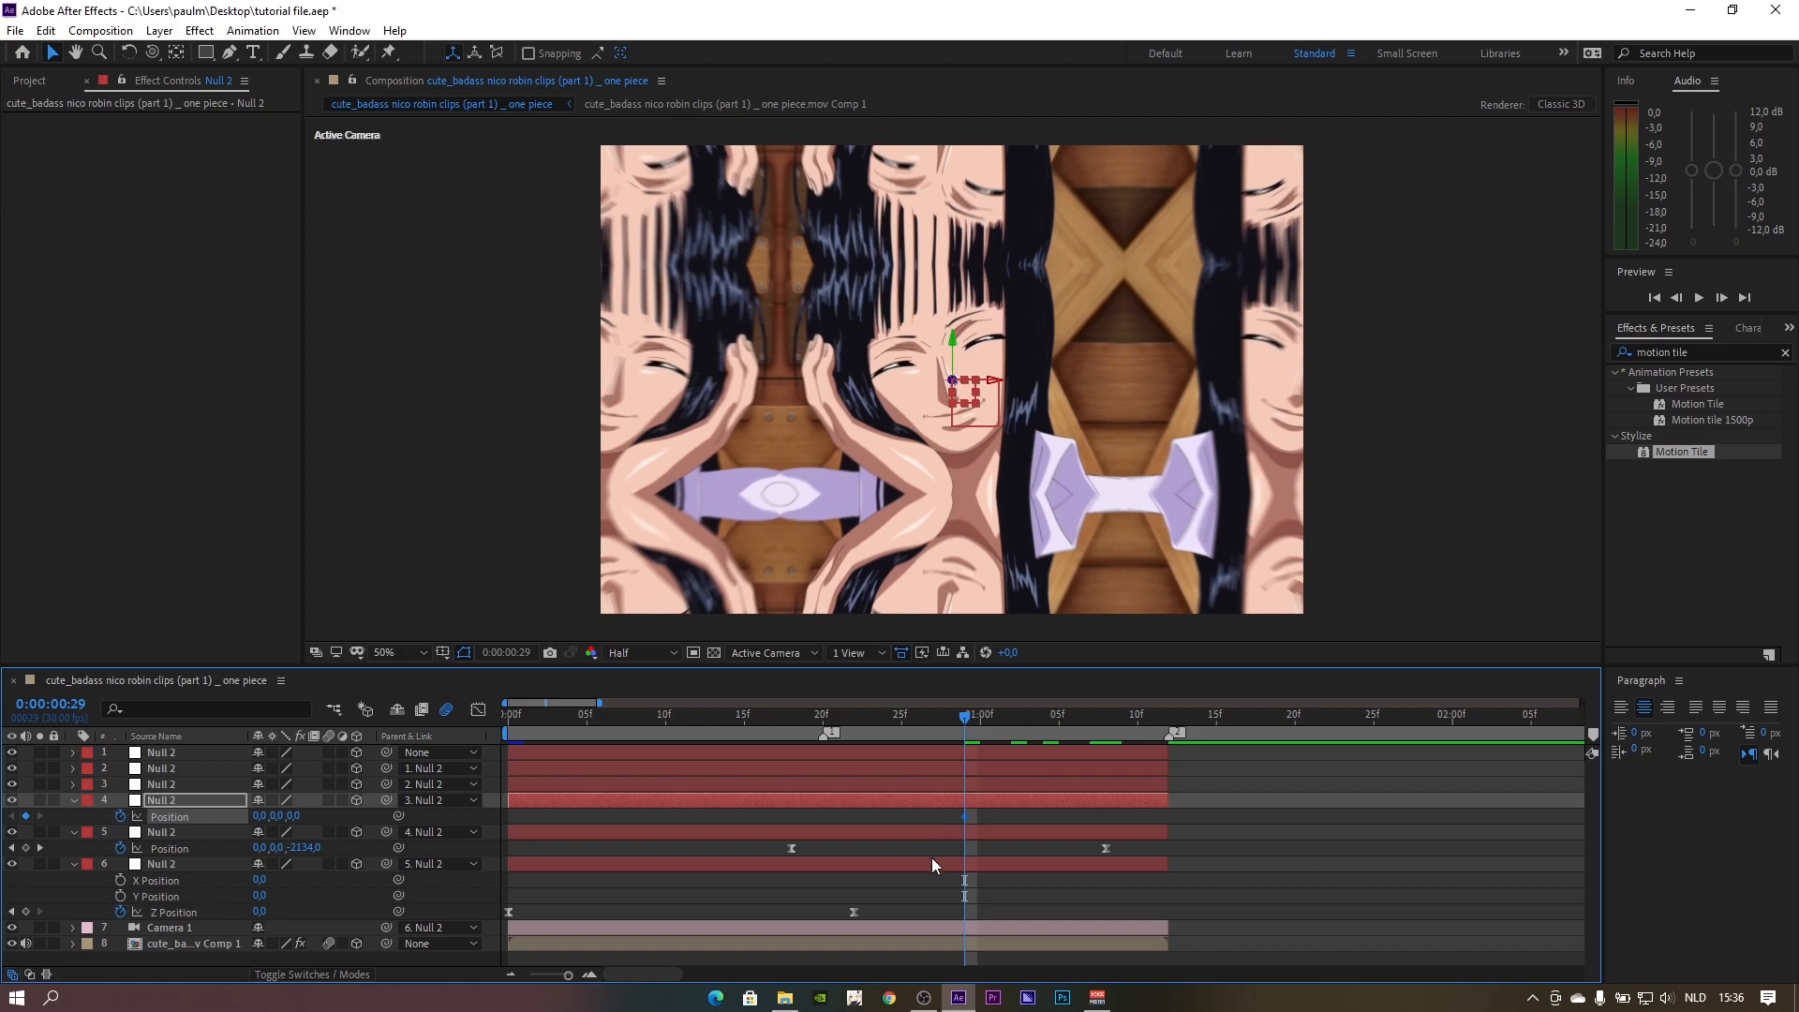
Set the layer 4 null's Z position to 4000 at 0:00:01:12, the end of the clip.
drag(1134, 716, 1169, 724)
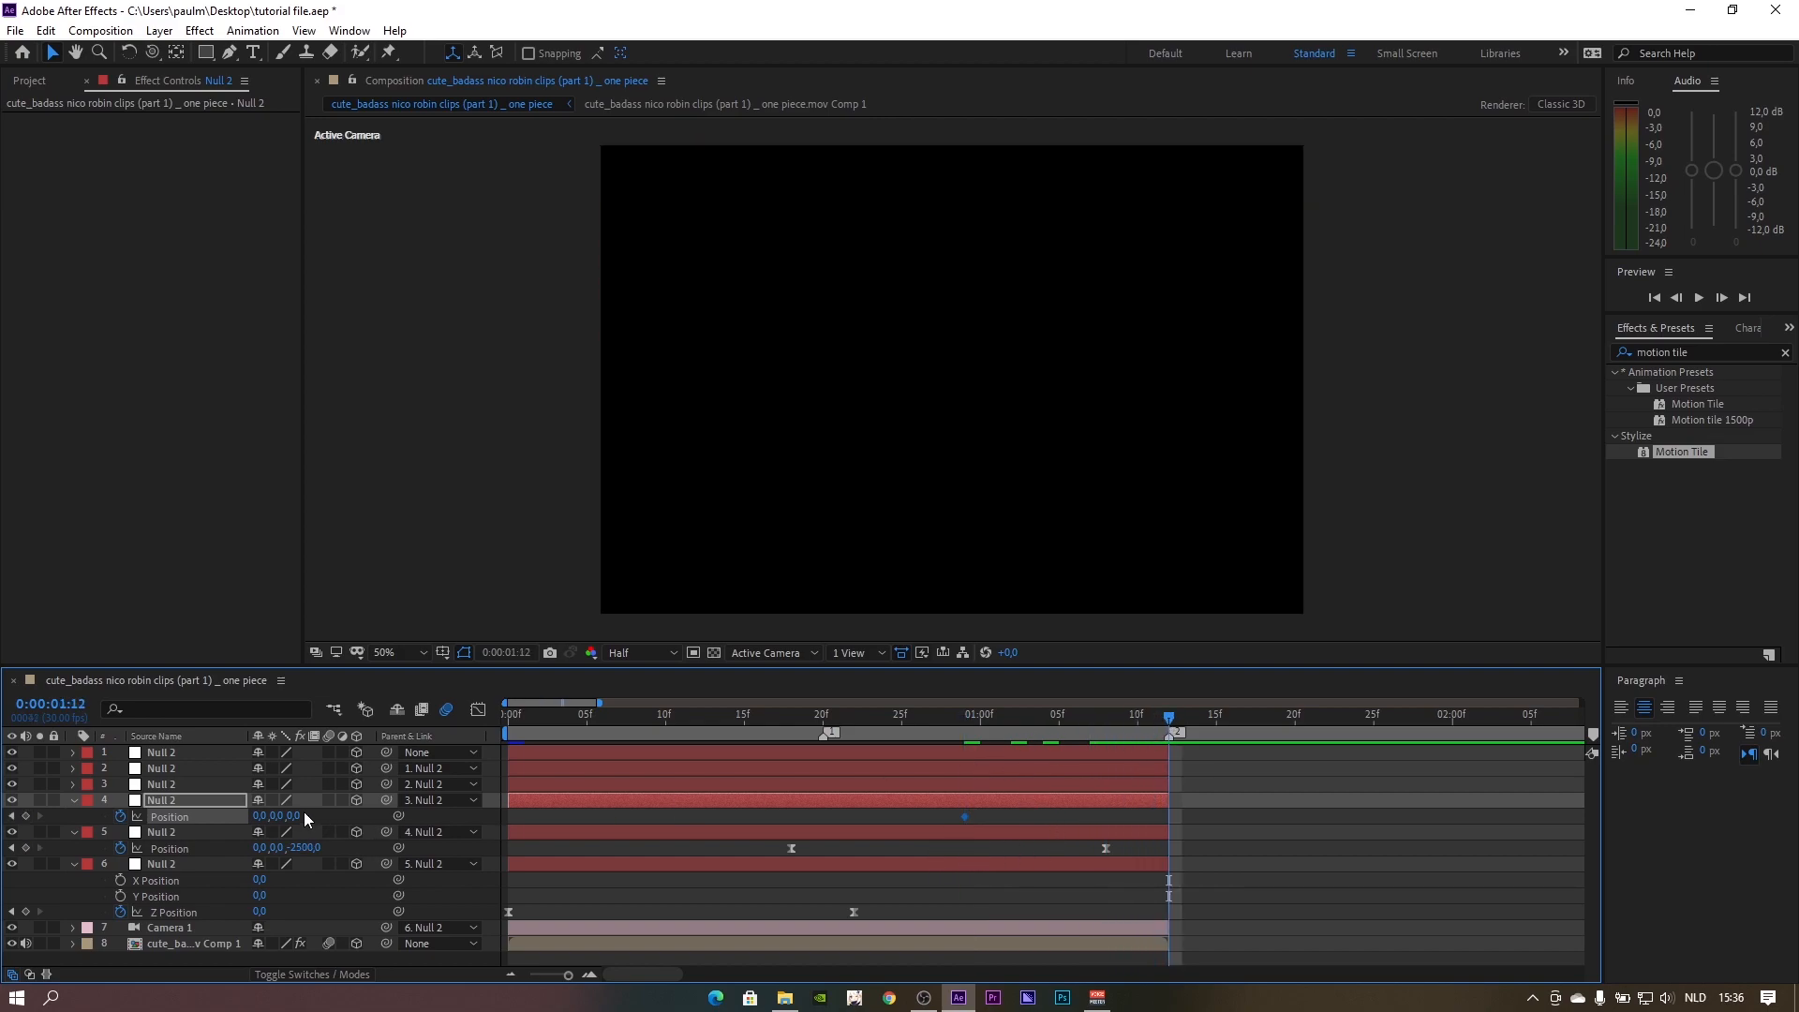
drag(293, 816, 296, 816)
click(295, 816)
text(4000)
key(Return)
click(1153, 727)
click(1166, 726)
Apply Easy Ease to both layer 4 Position keyframes and reshape their speed graph into a slow start with a sharp final acceleration.
drag(1195, 823, 848, 815)
click(478, 709)
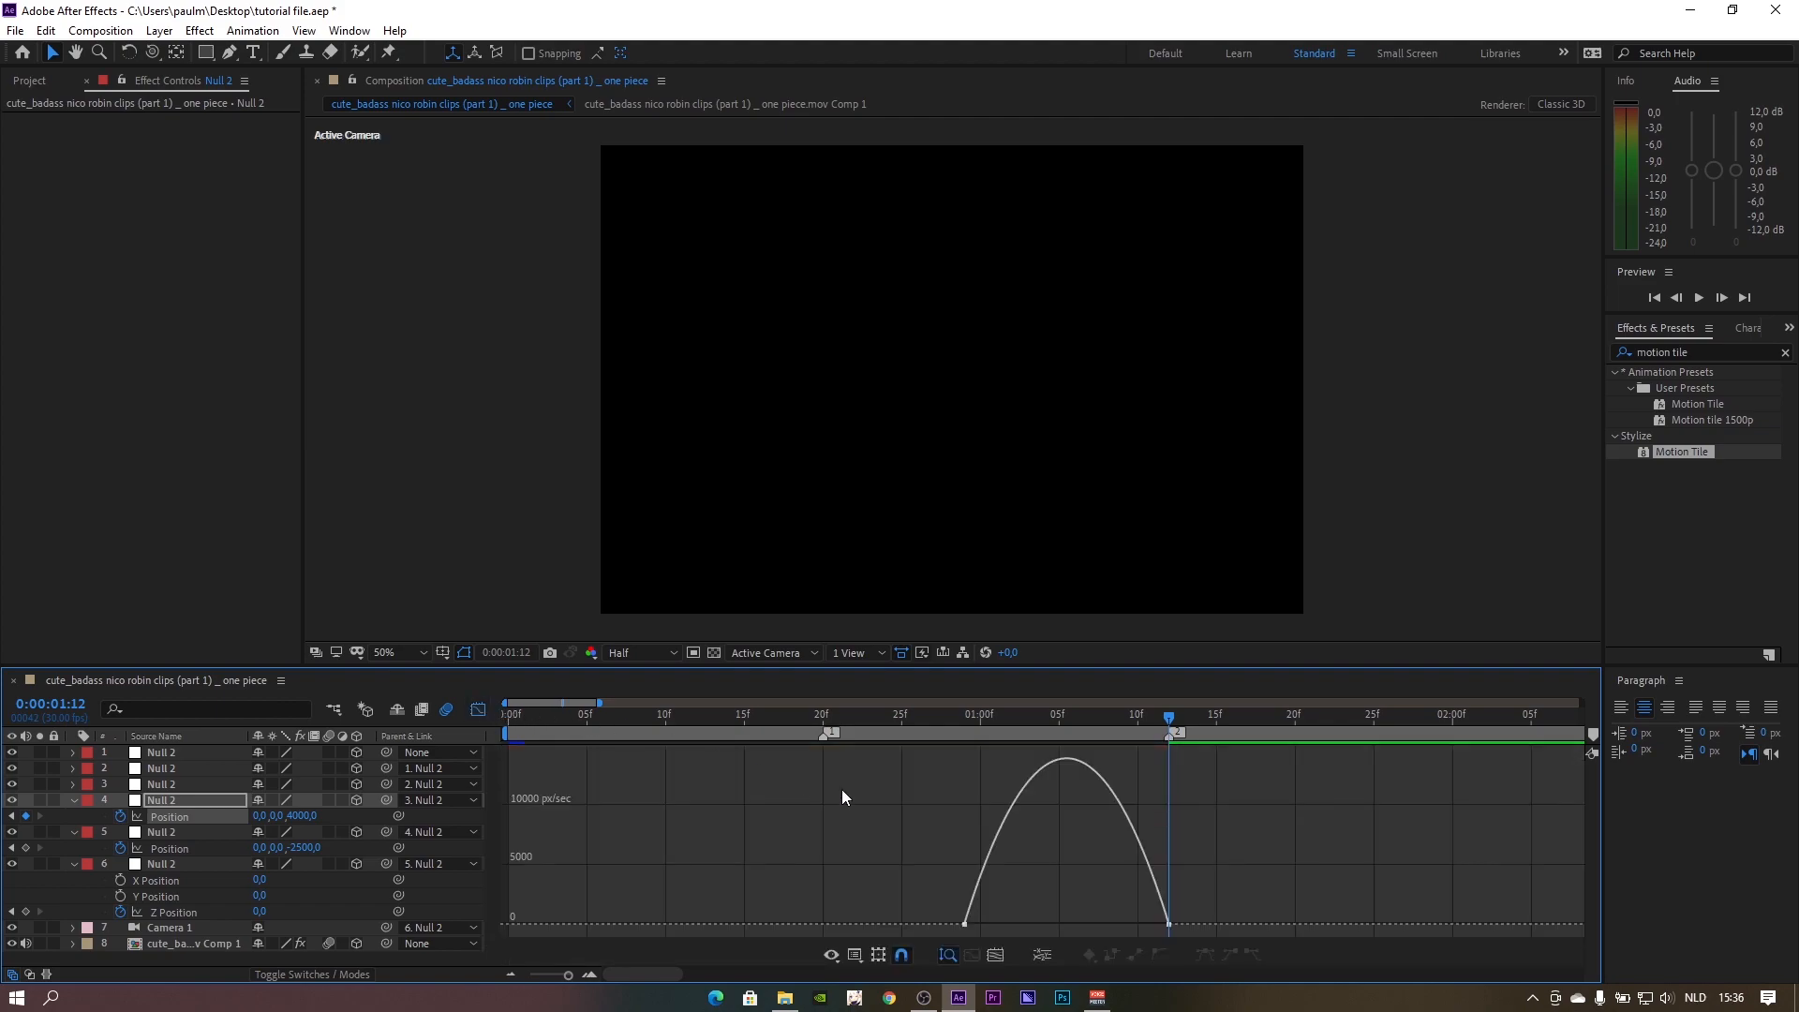
drag(1257, 902, 1187, 923)
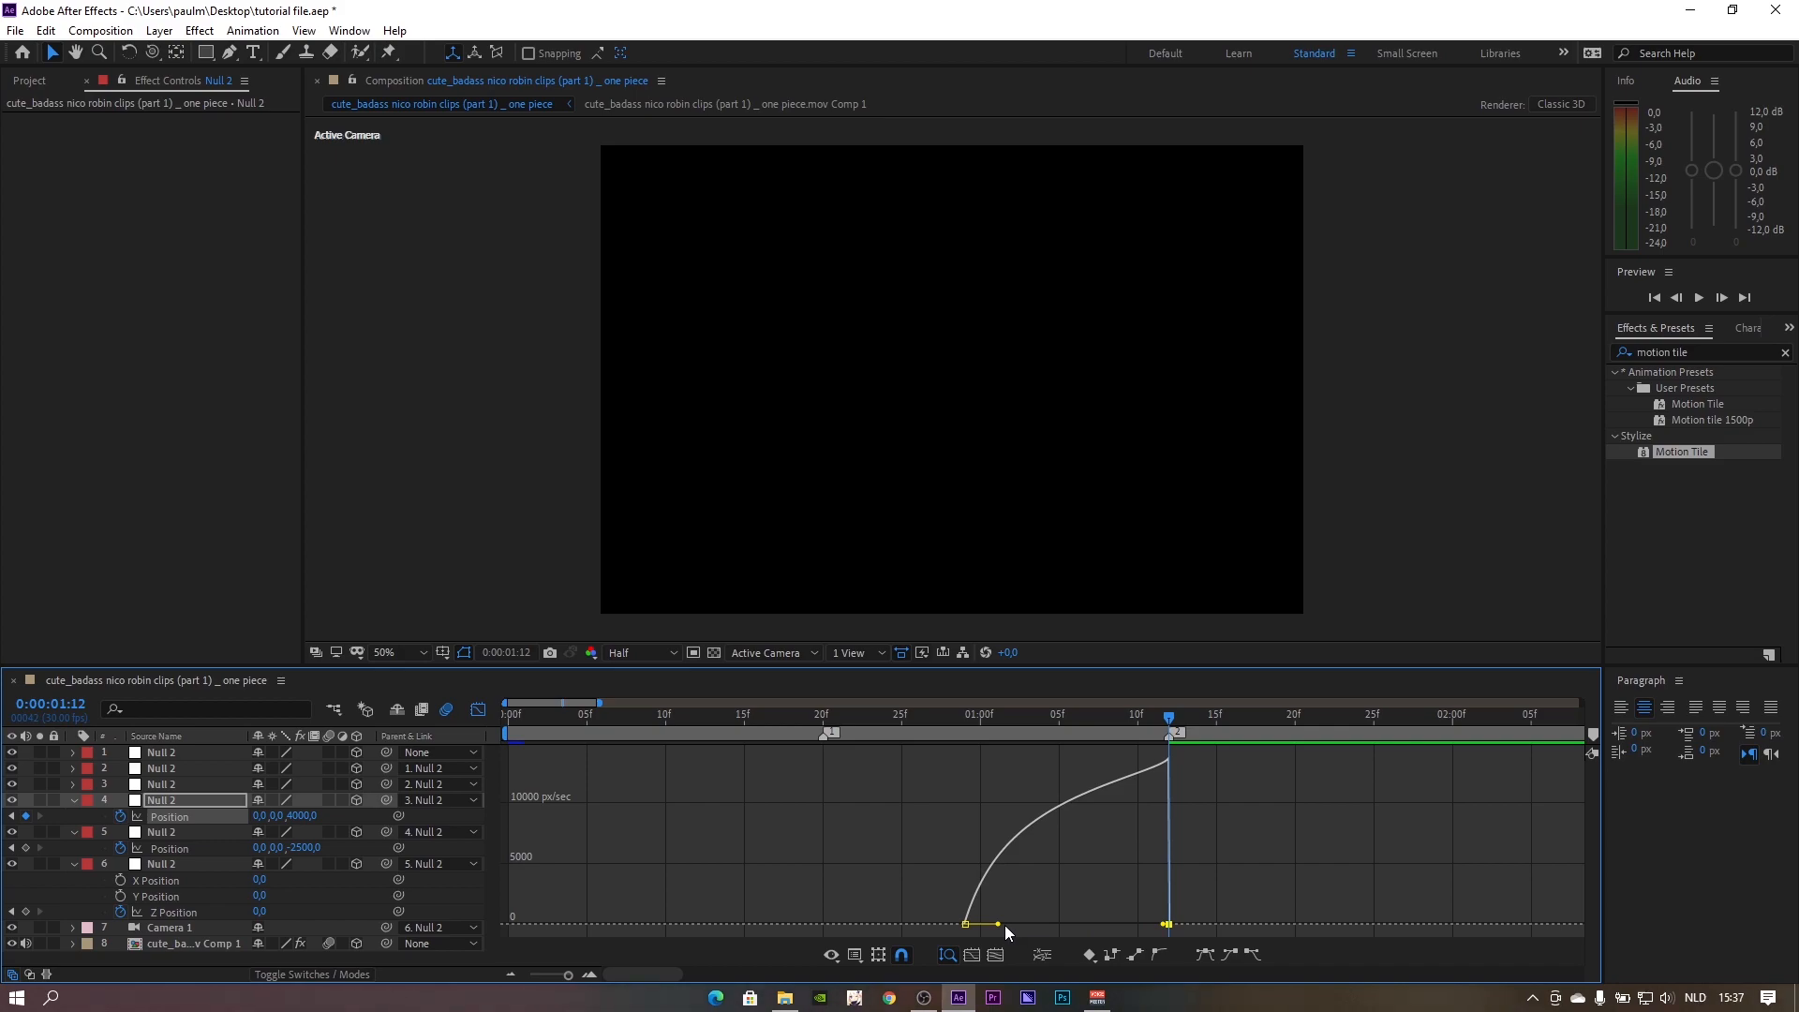
drag(999, 924, 1117, 920)
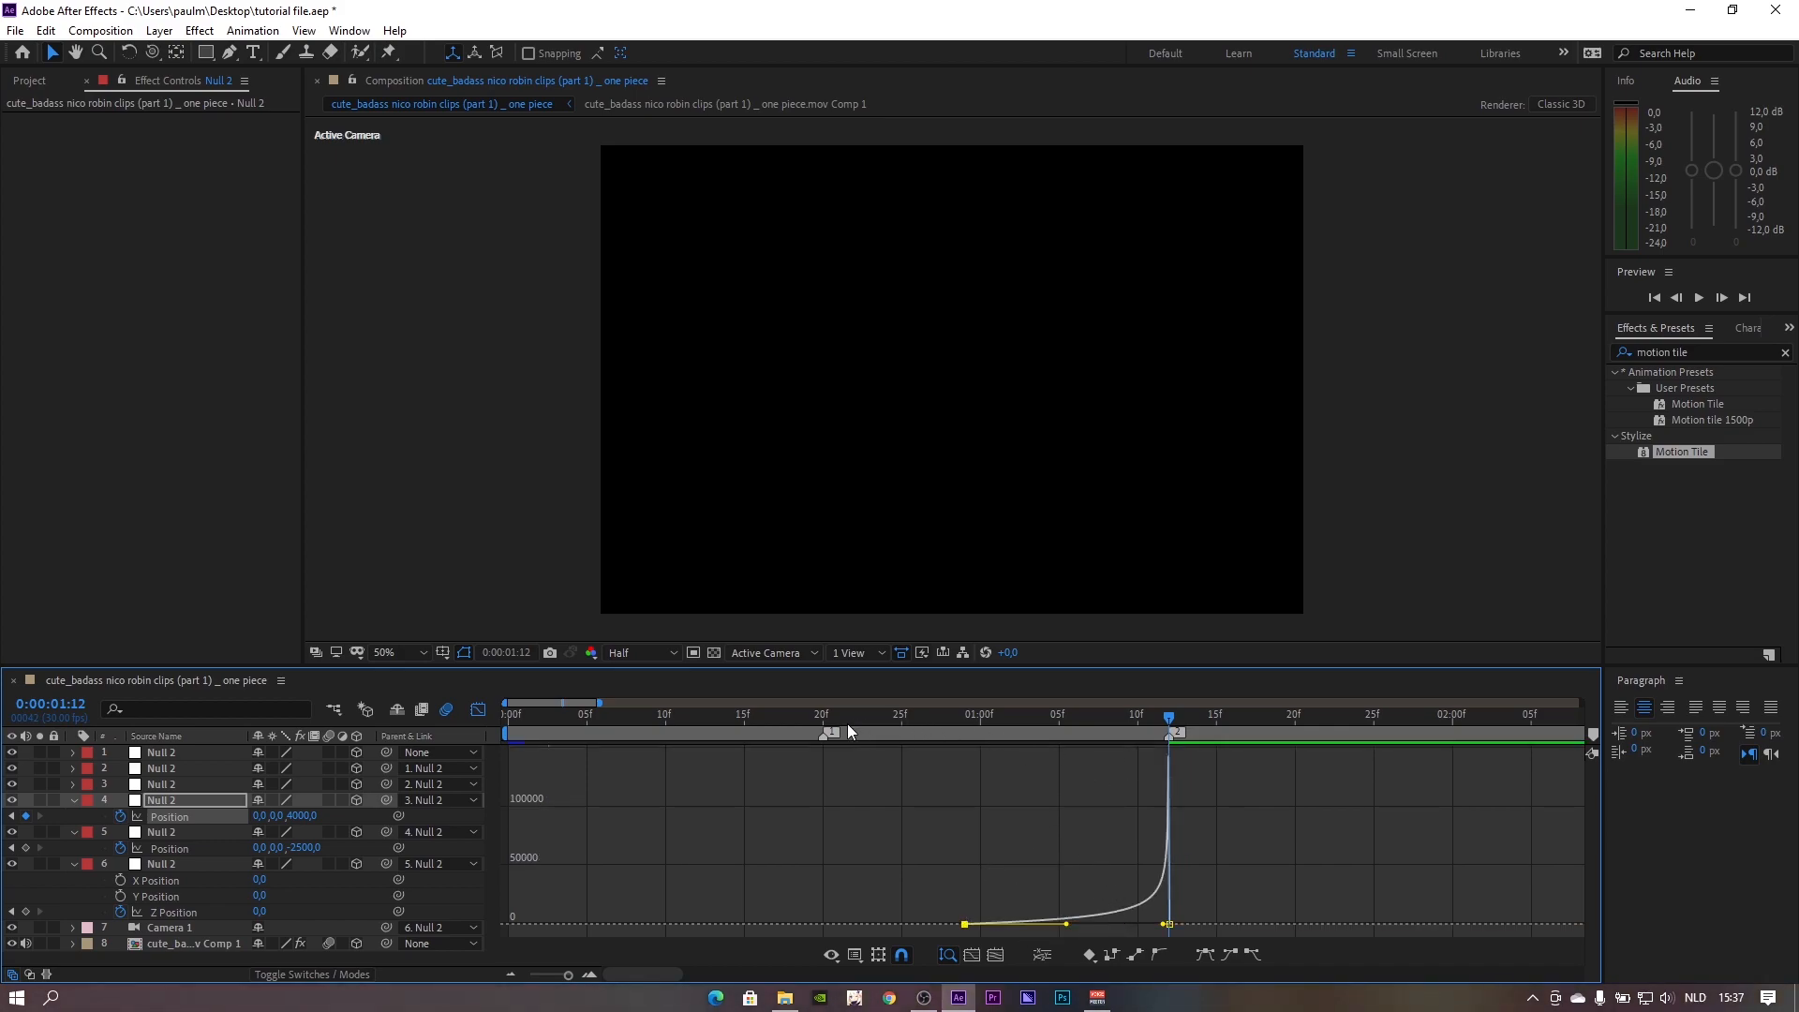
click(478, 710)
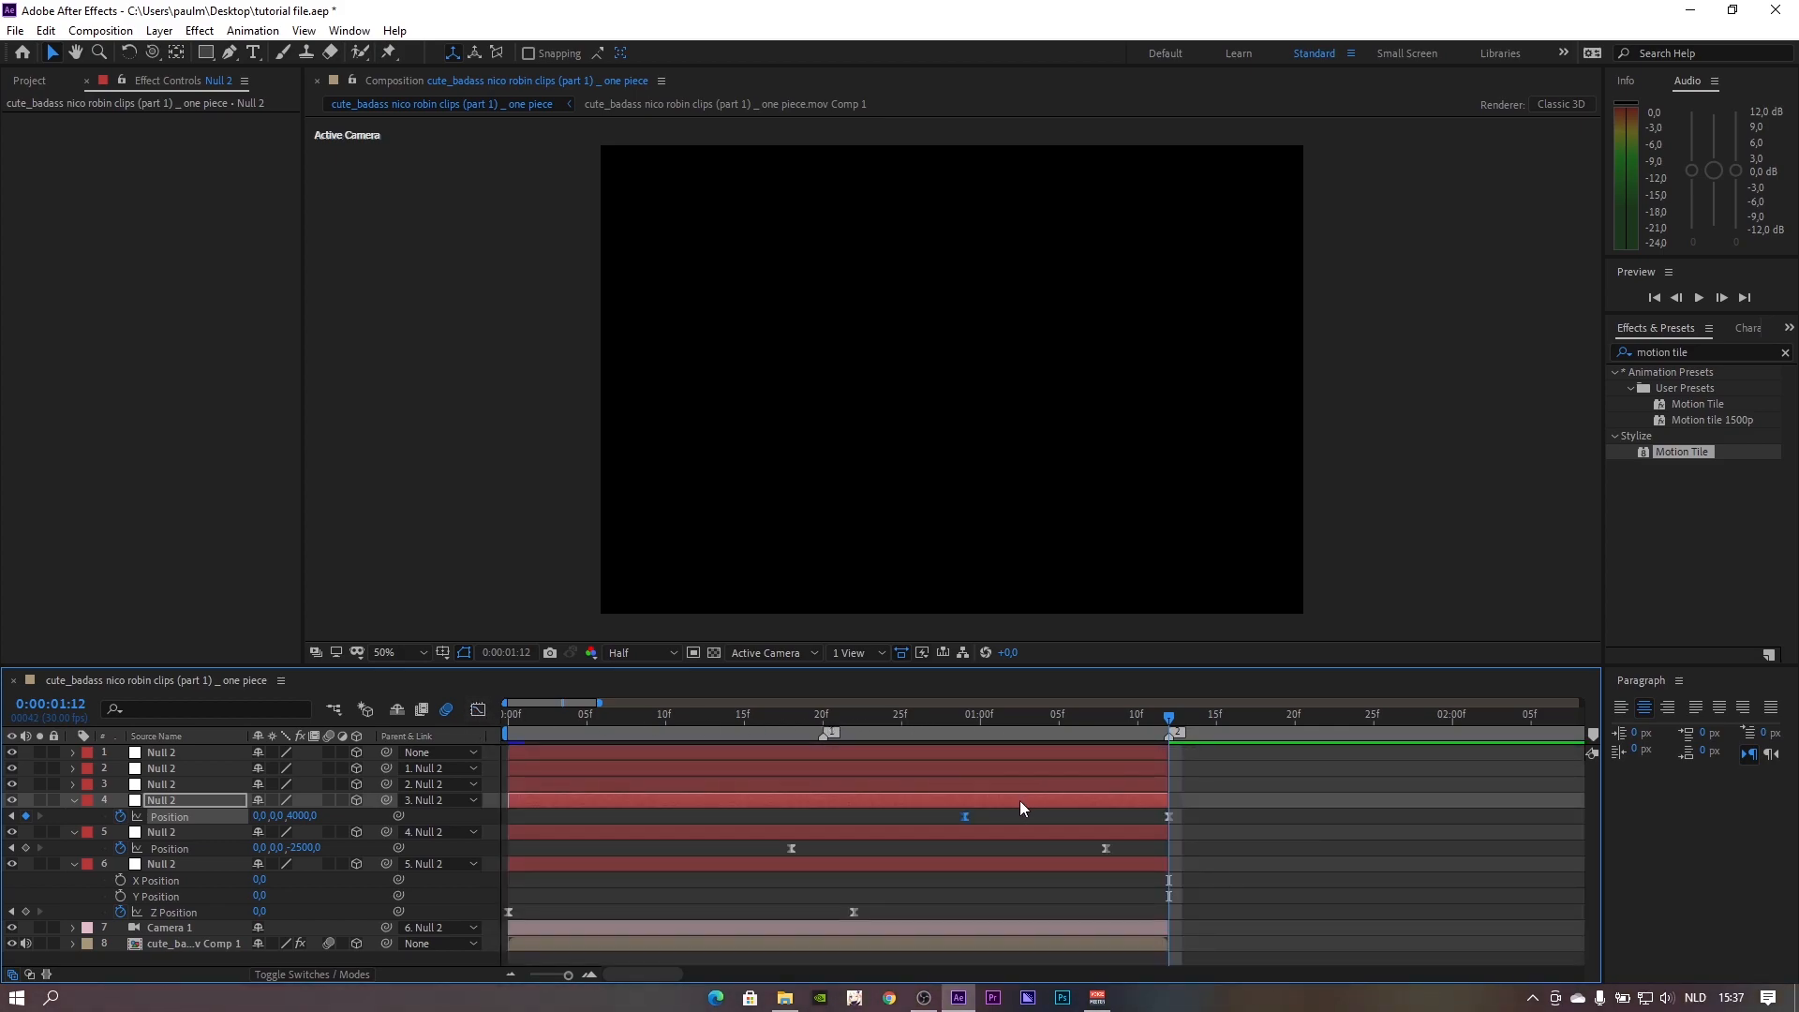
Save the project and preview the camera animation from the start of the timeline.
key(ctrl+s)
drag(970, 721, 540, 749)
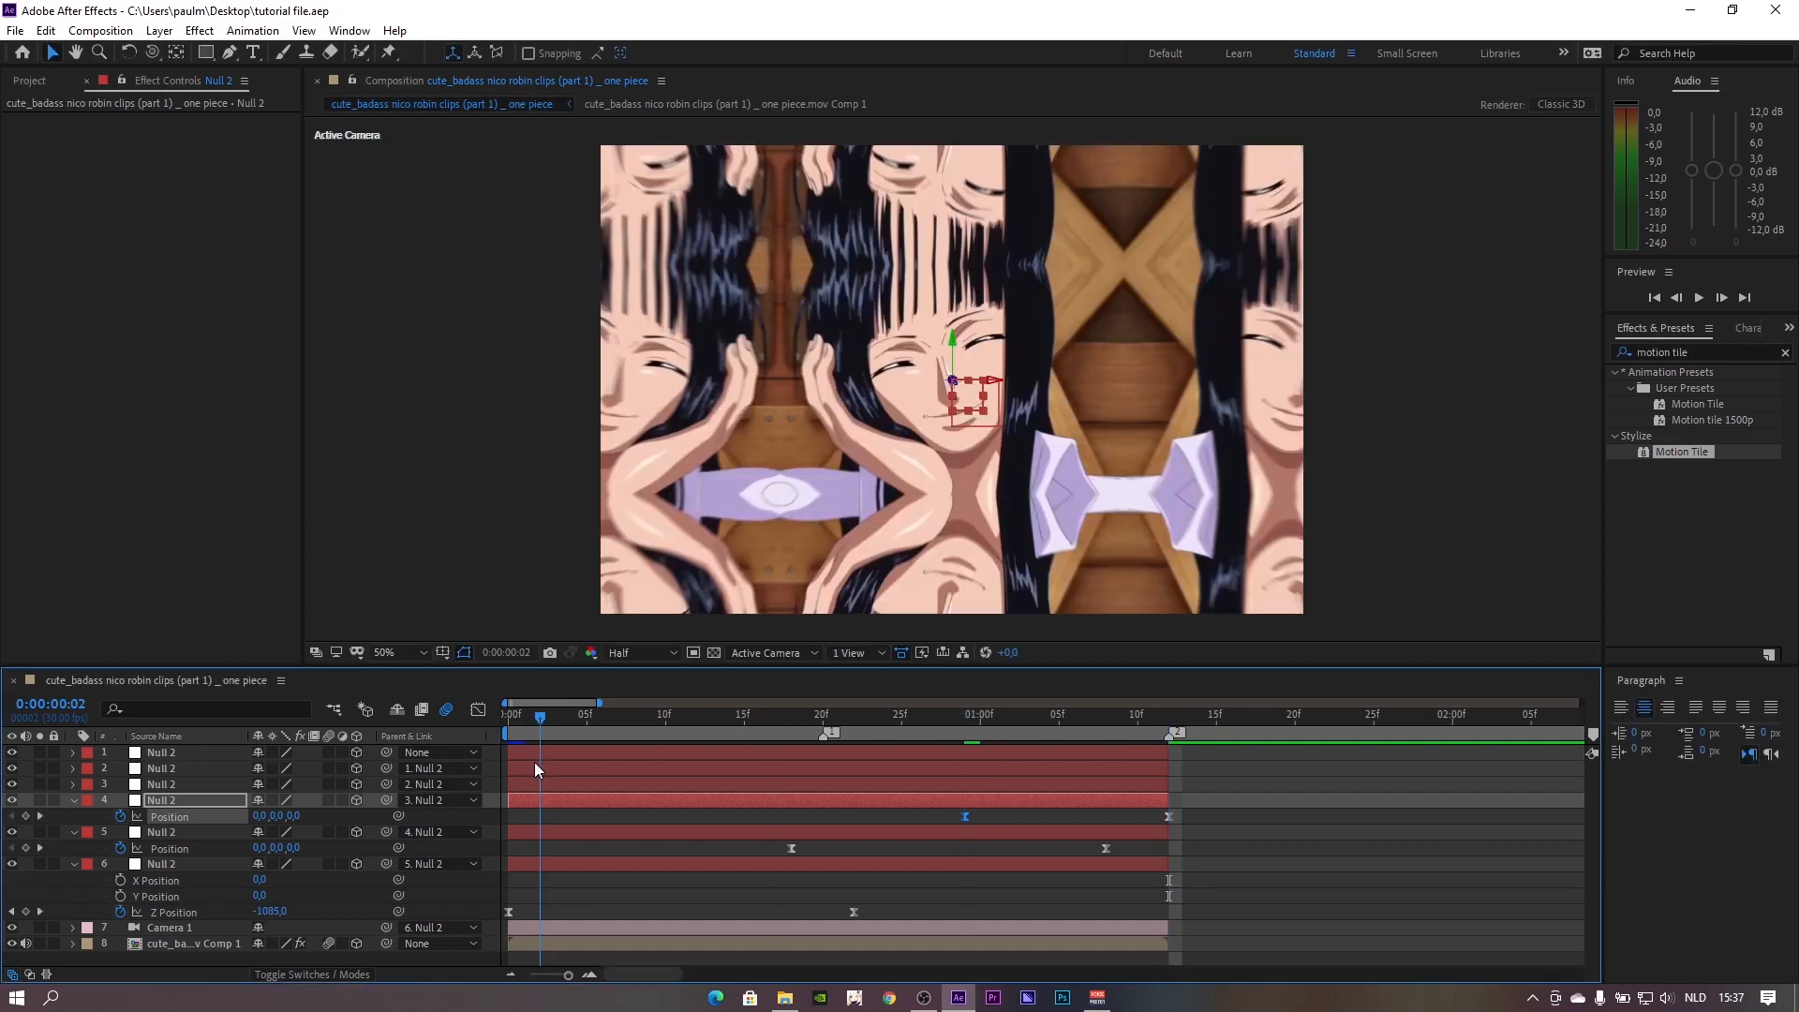
click(508, 715)
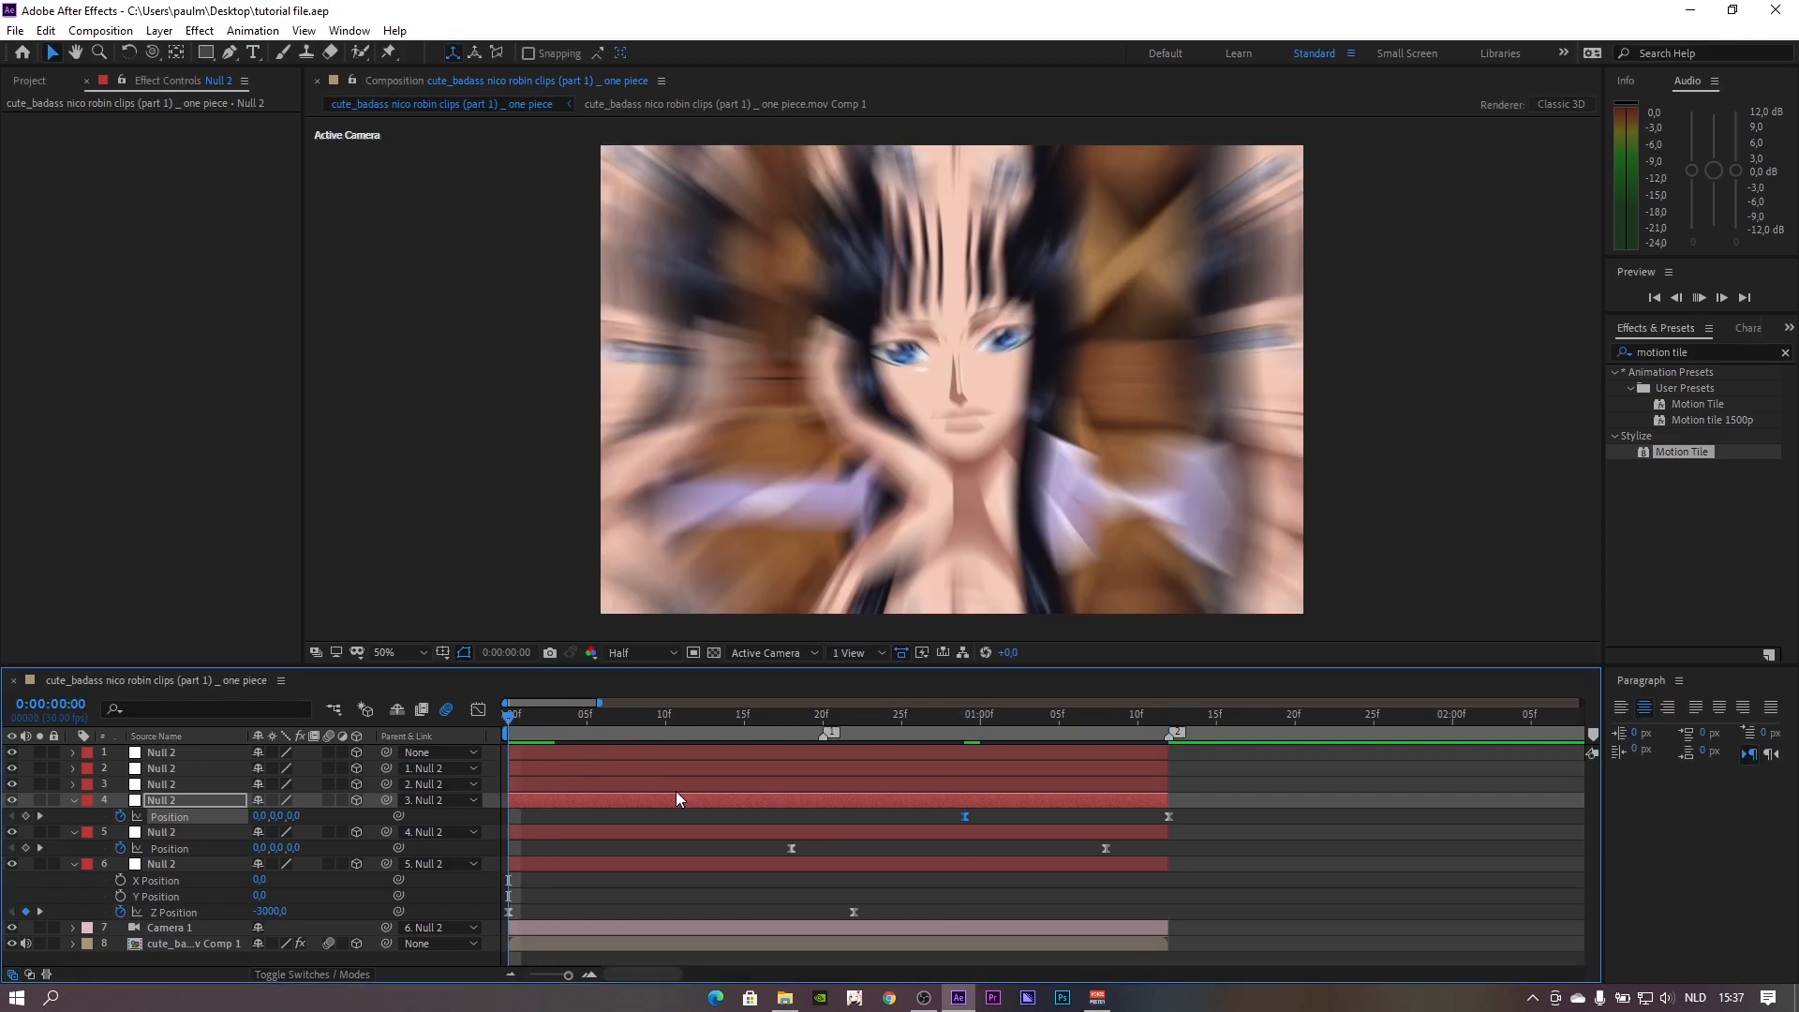
key(space)
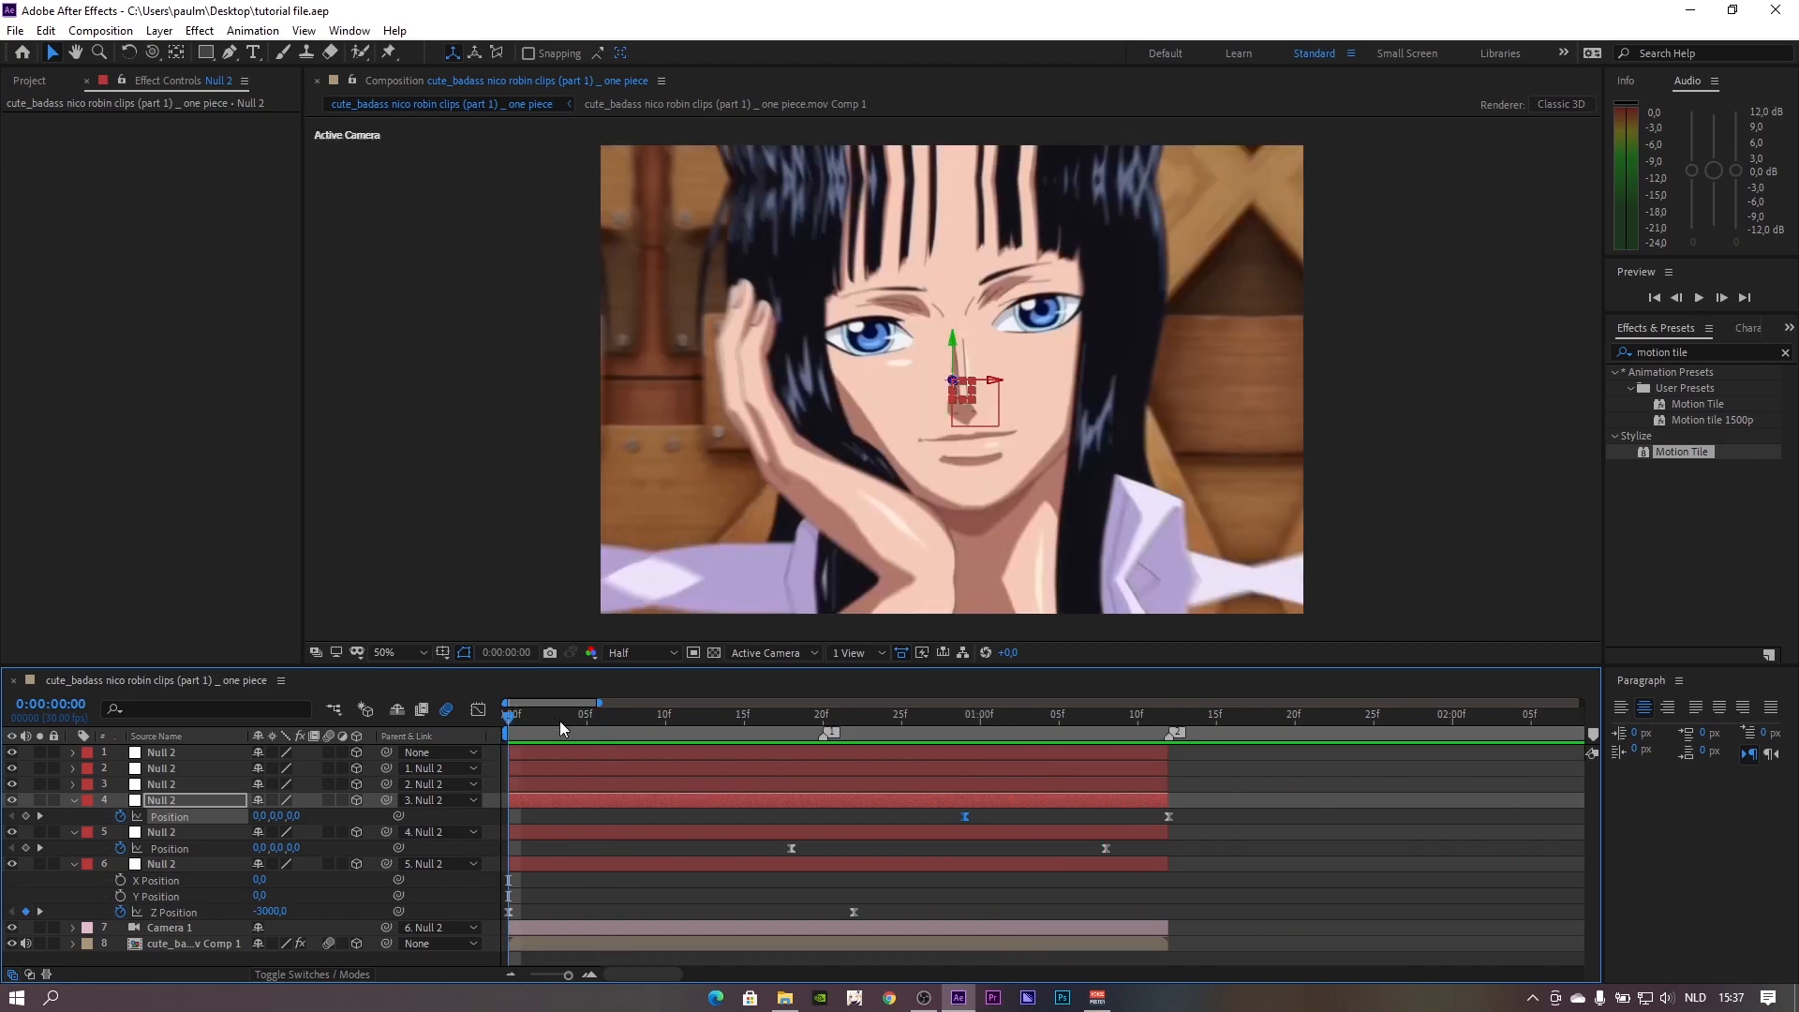
Keyframe Motion Tile's Mirror Edges on the clip layer at 0:00:00:18 and copy that keyframe to 0:00:00:17.
click(778, 941)
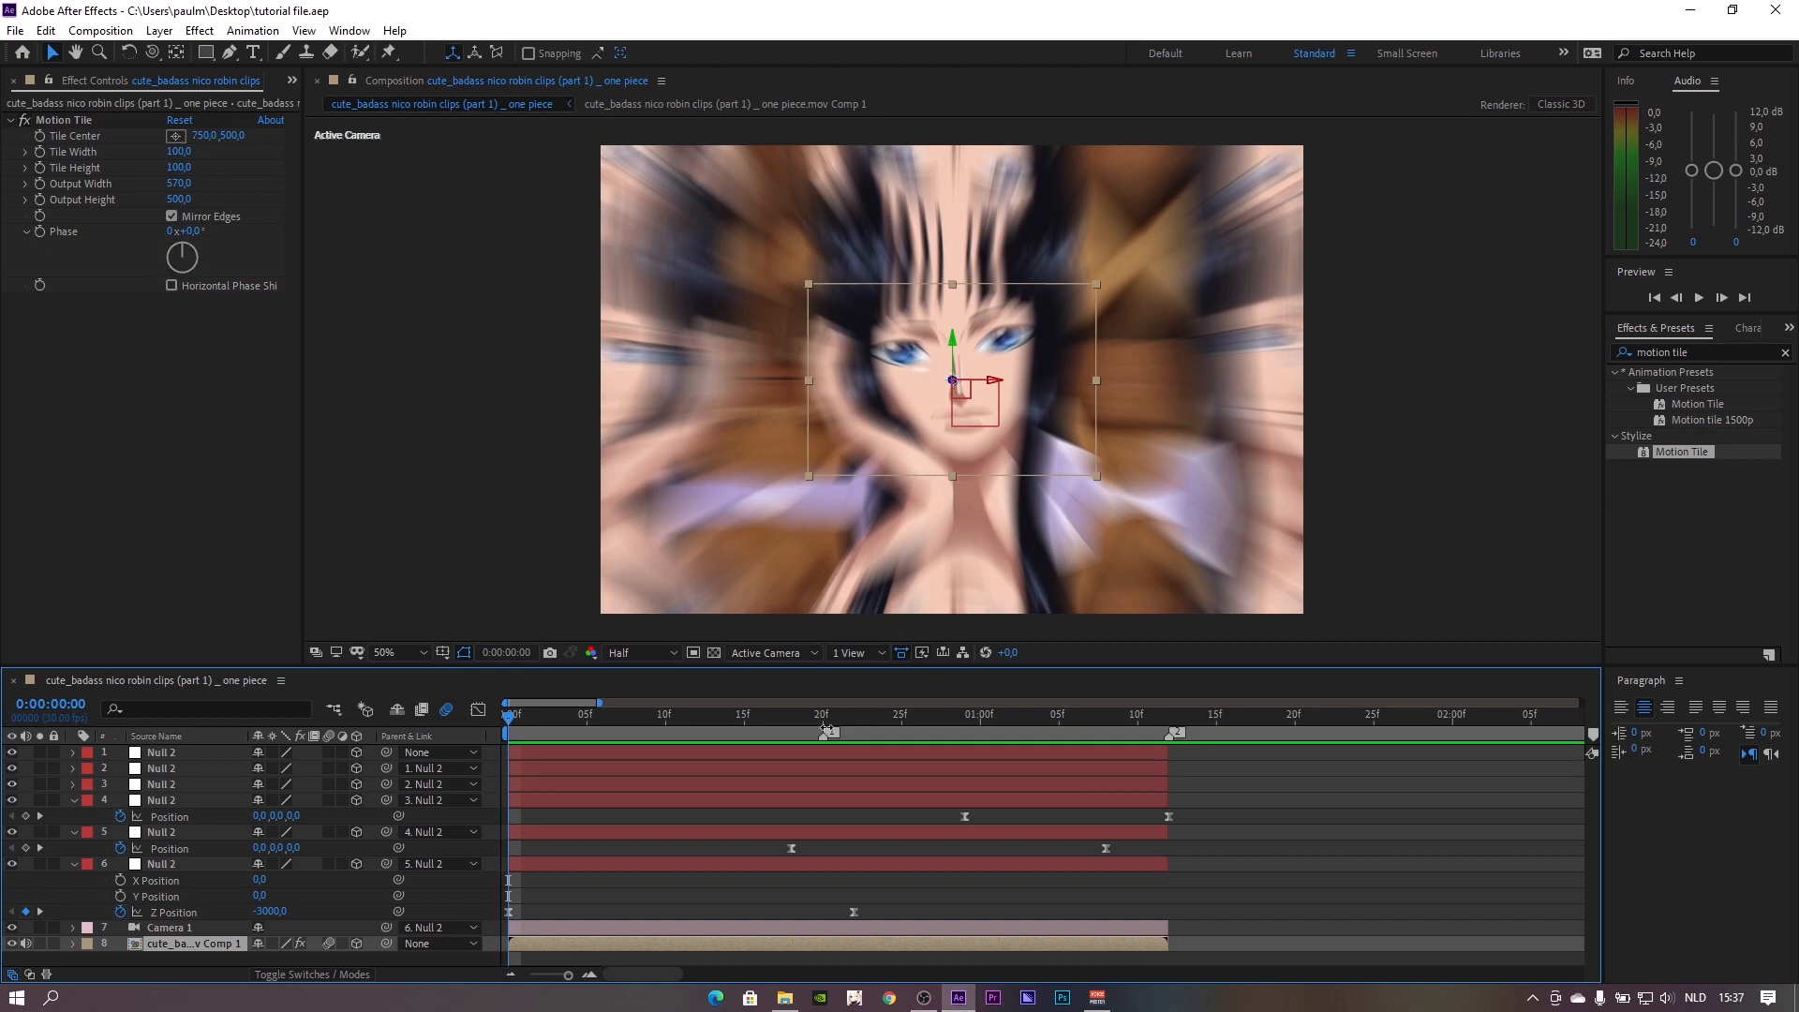
mouse_move(824, 721)
mouse_down()
mouse_move(767, 729)
mouse_move(794, 734)
mouse_up()
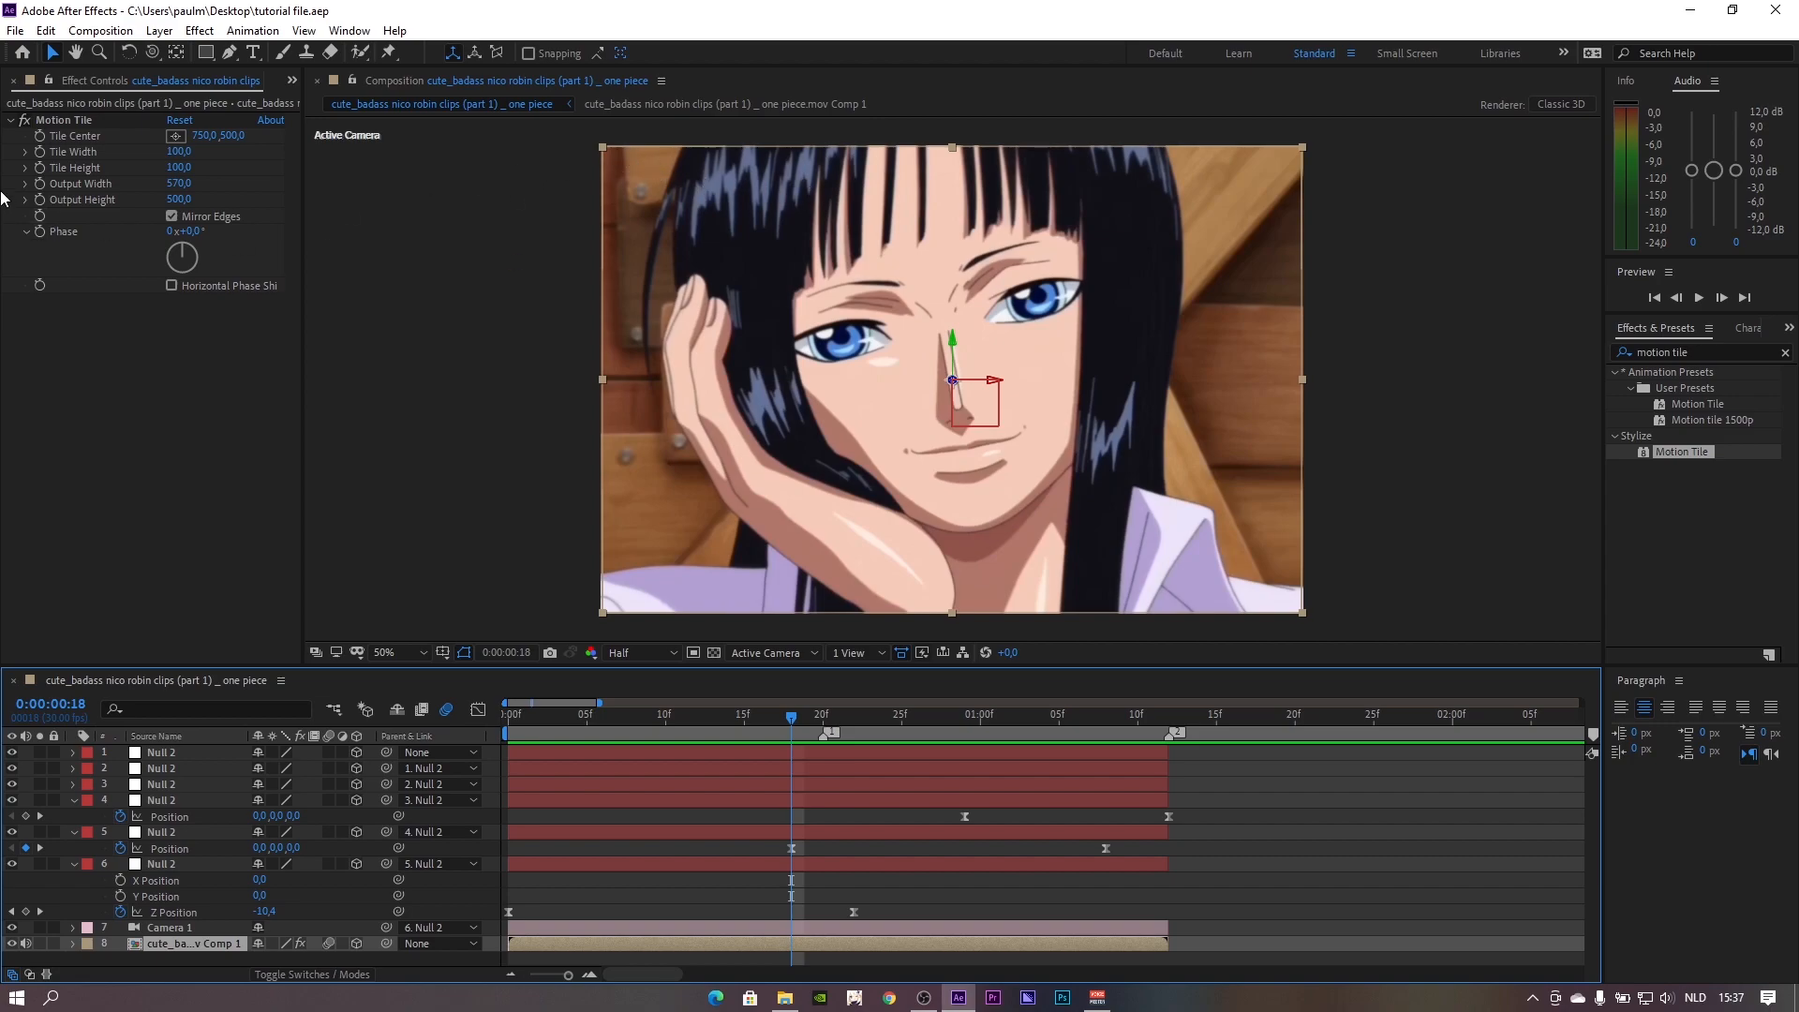
click(41, 216)
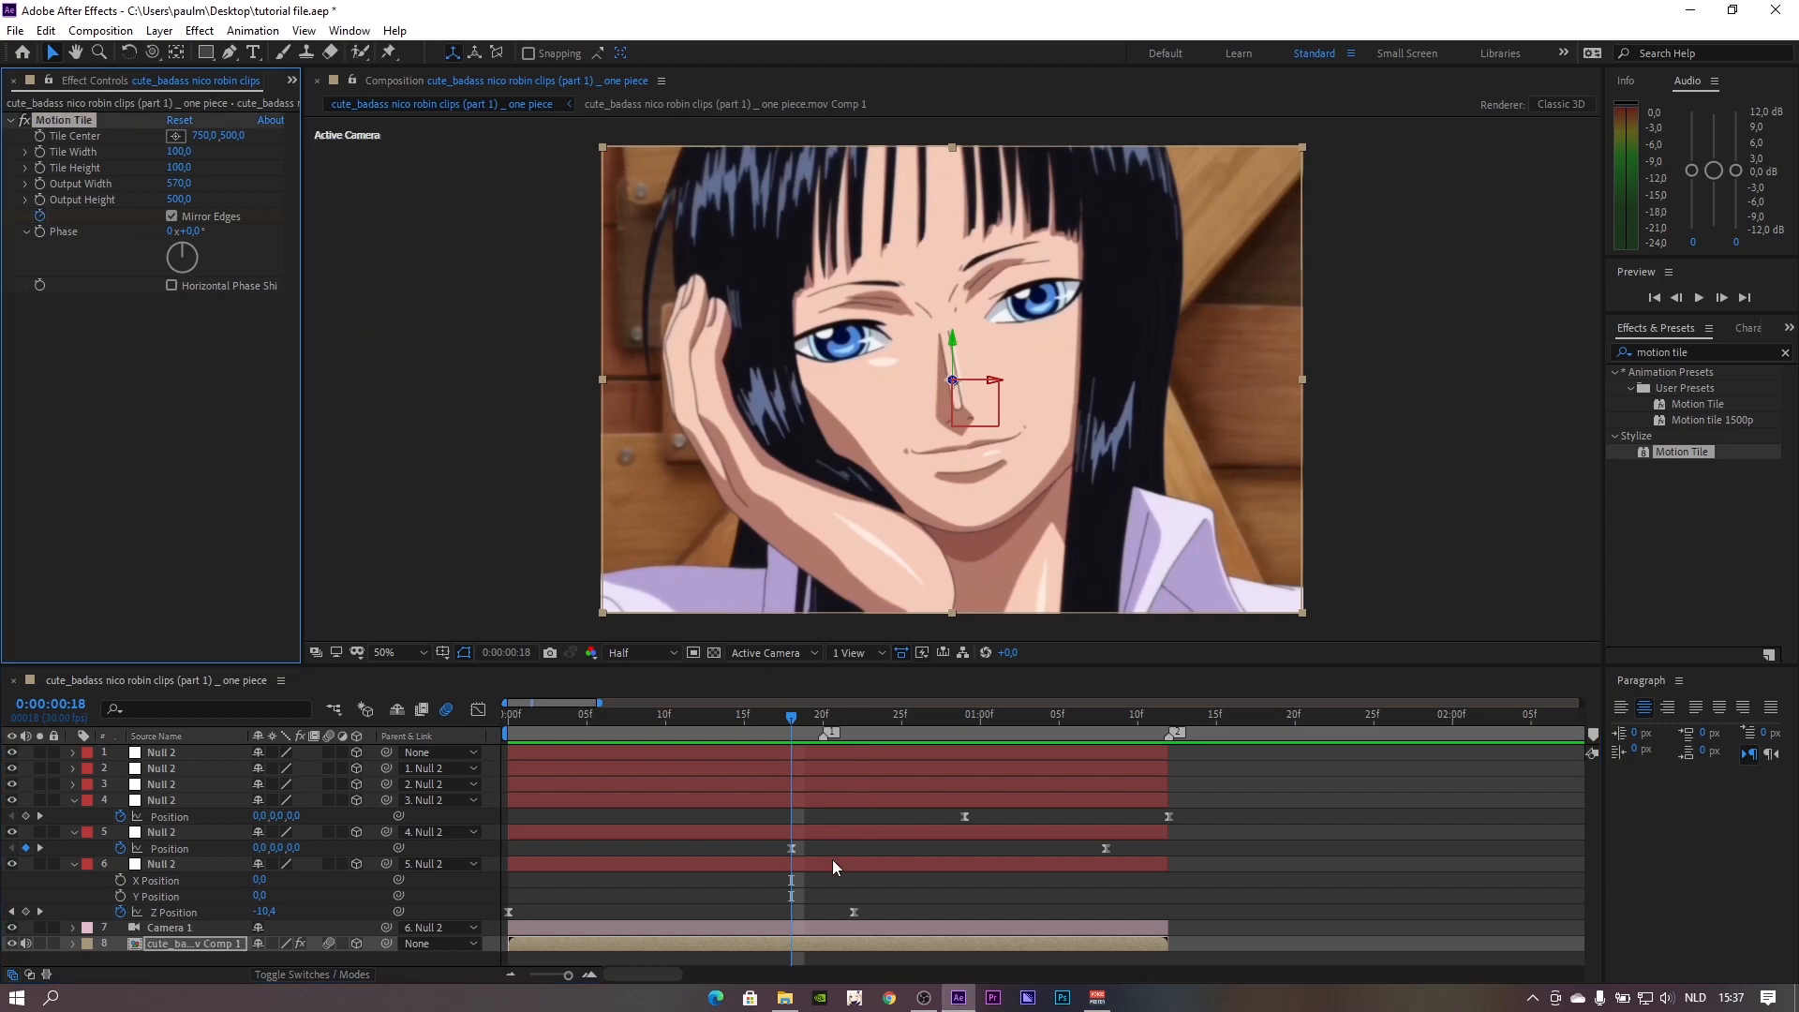
key(u)
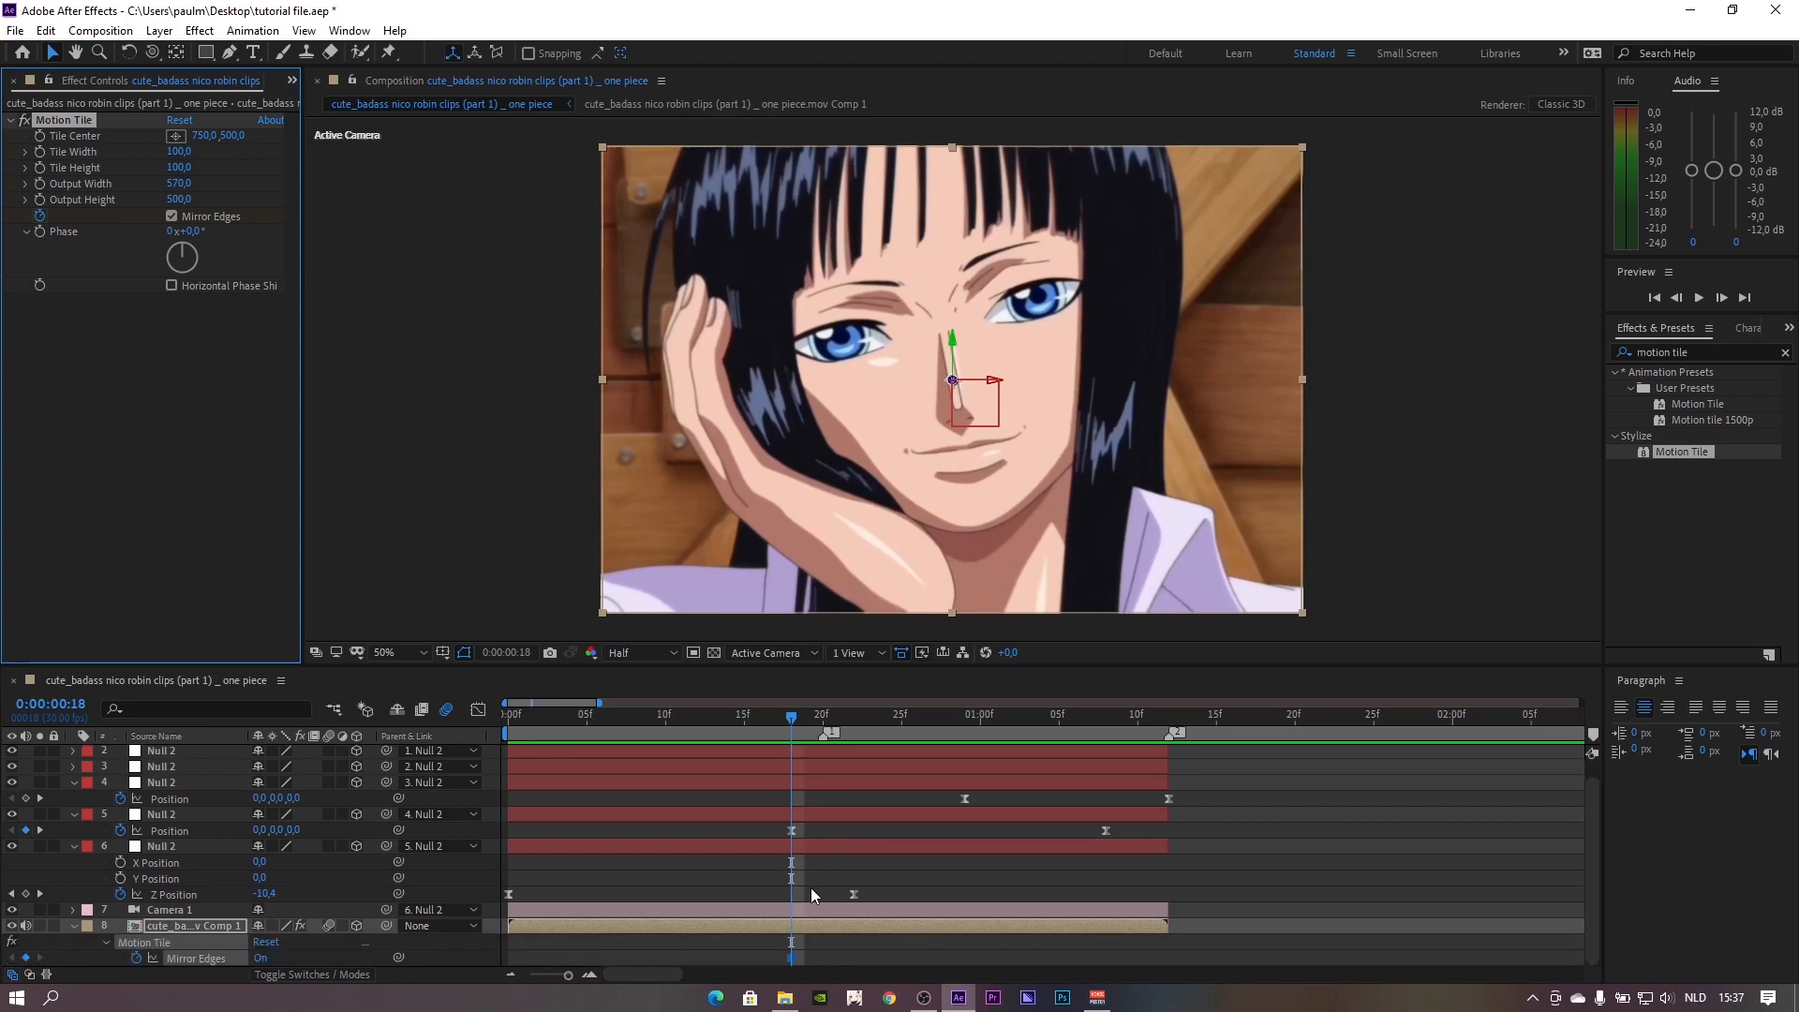
click(791, 725)
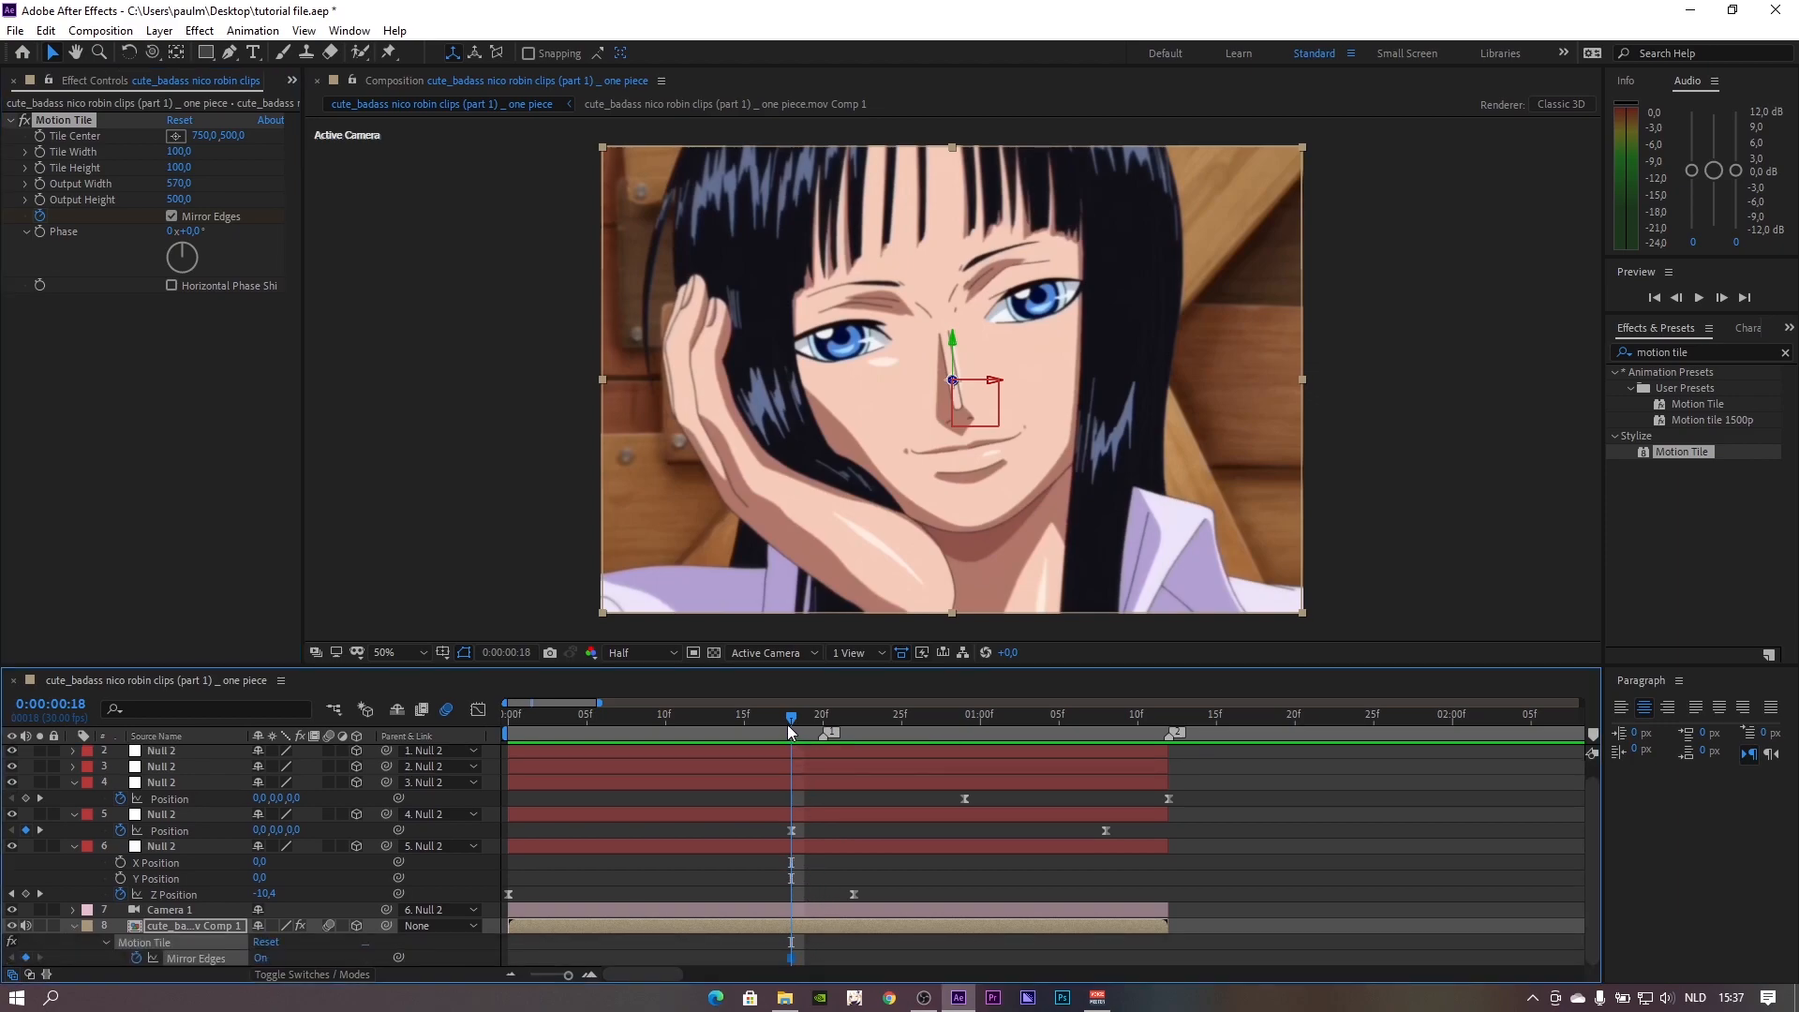
drag(788, 723, 778, 723)
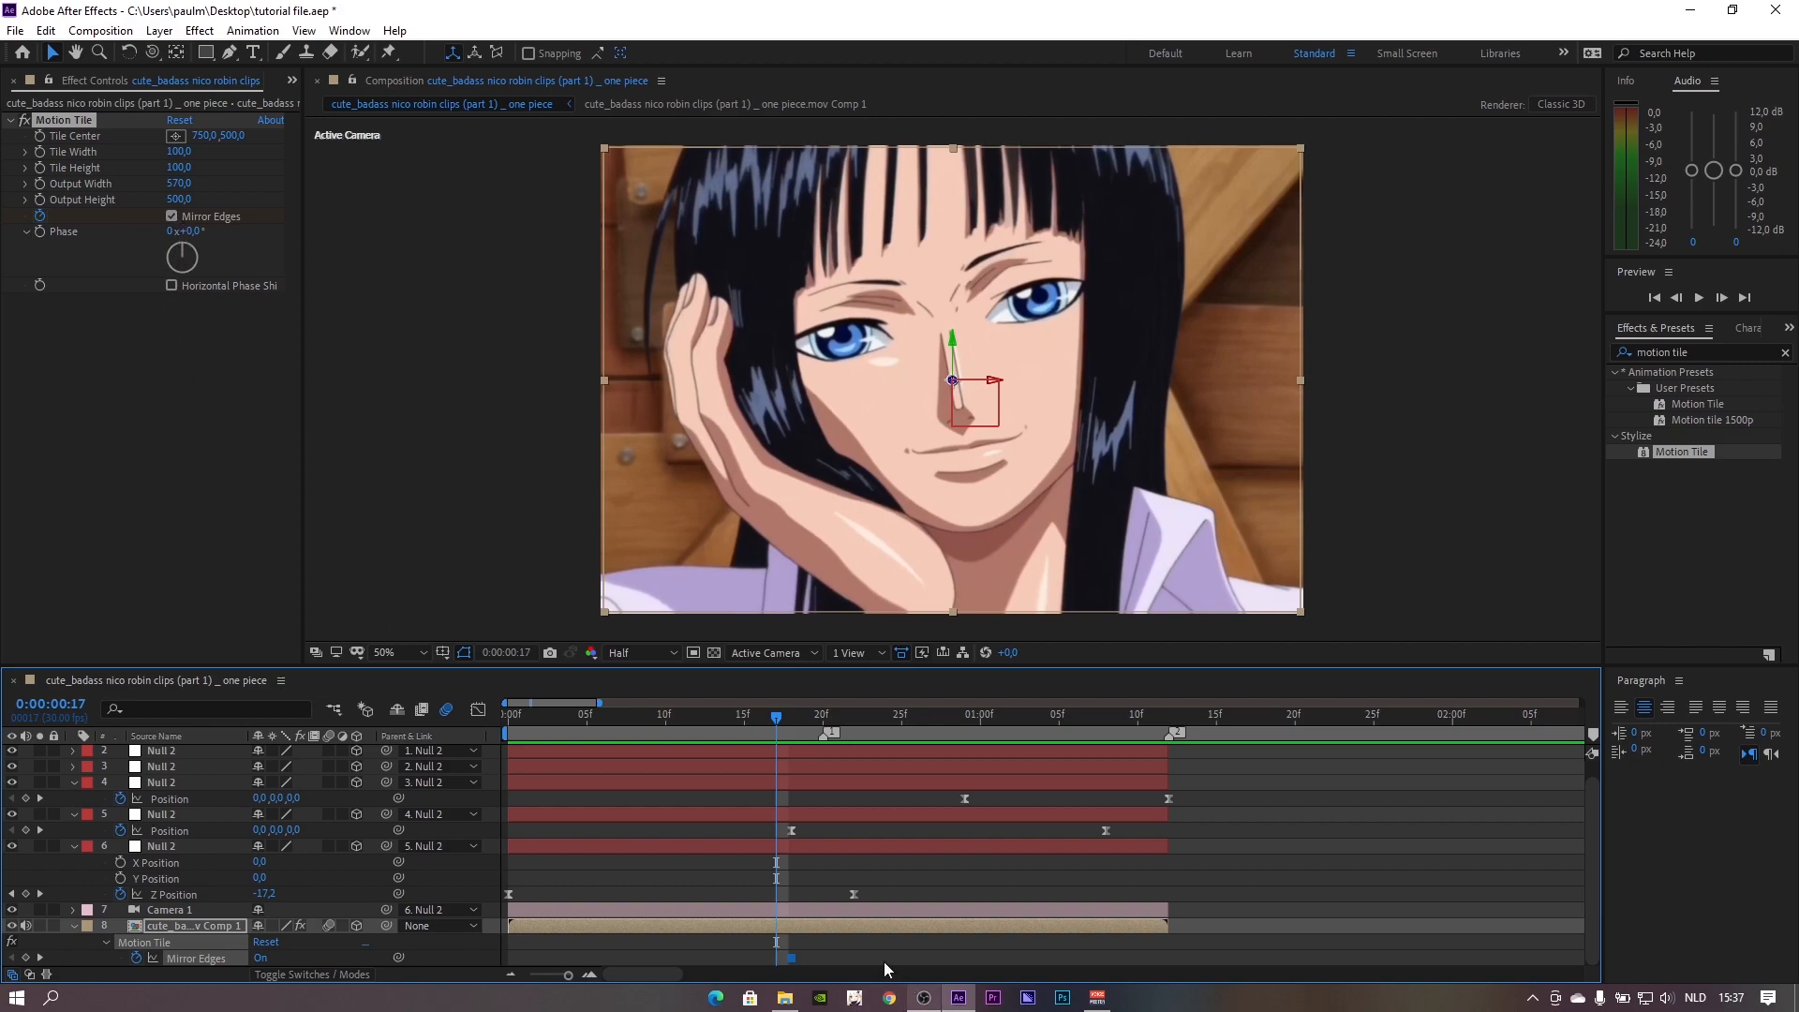
key(ctrl+v)
drag(779, 718, 790, 718)
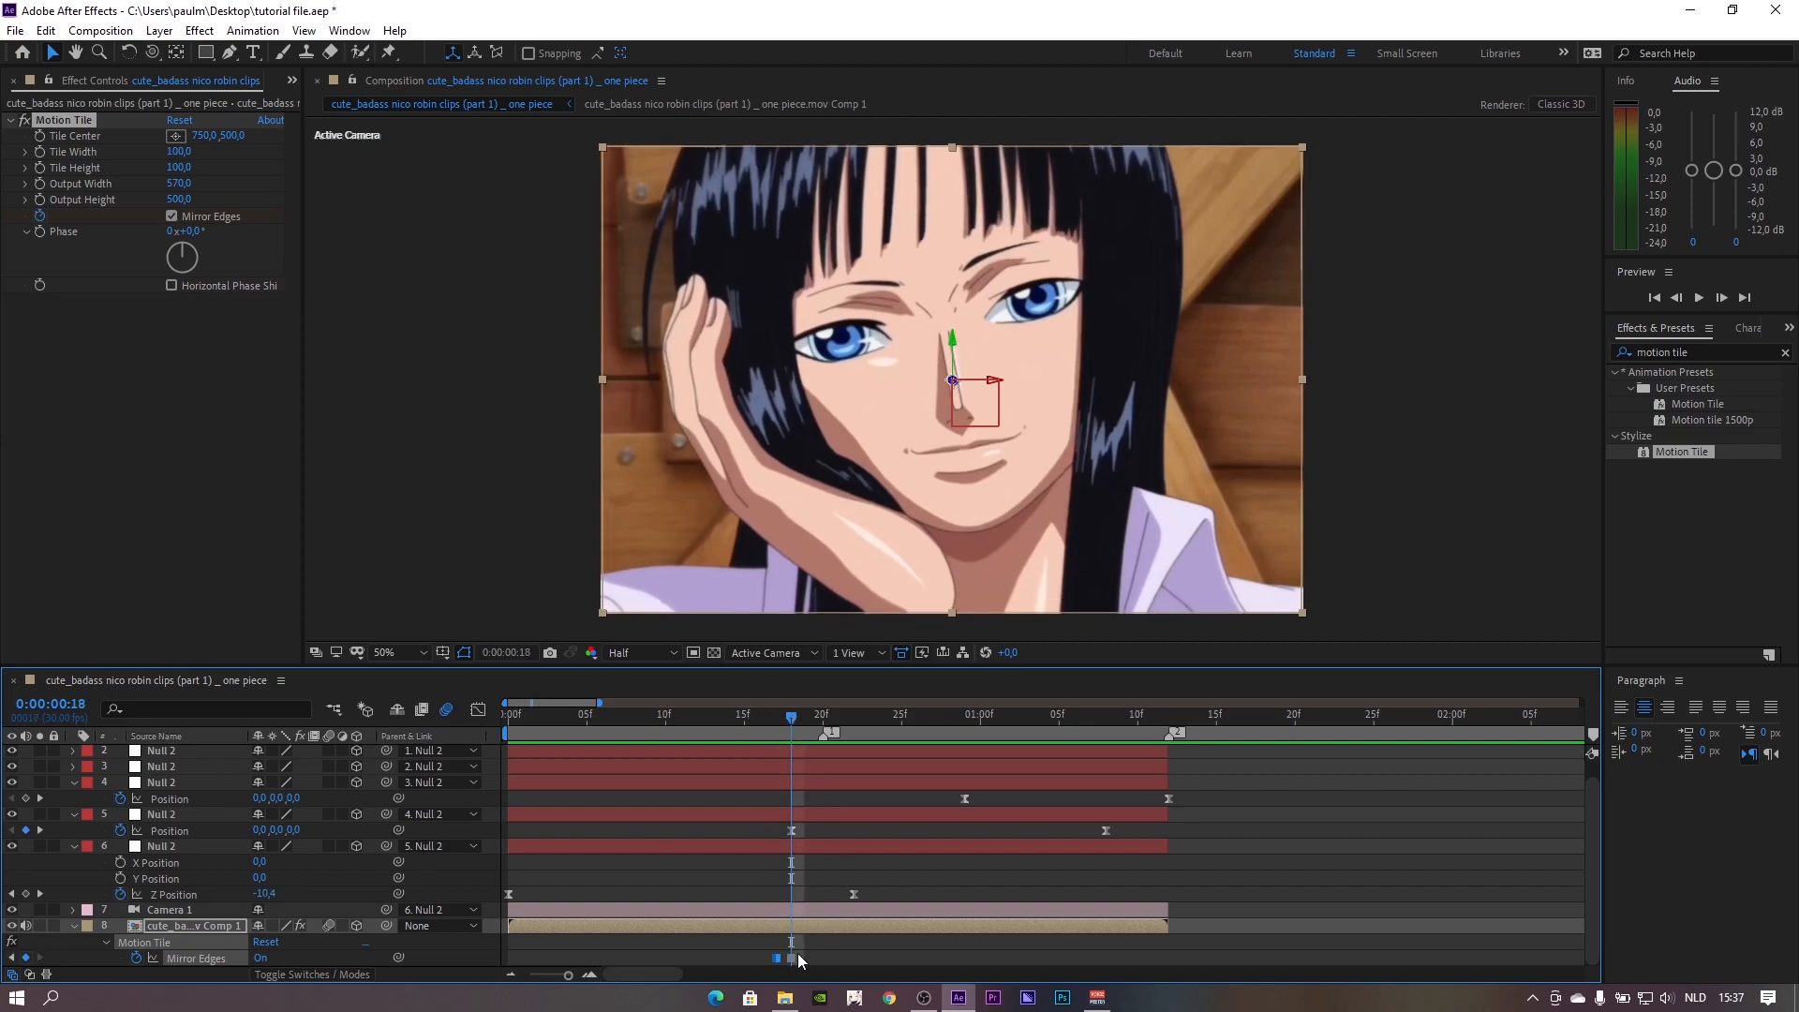
Turn off Motion Tile's Mirror Edges on the clip layer at 0:00:00:18 and set the layer's Scale to 115%.
click(174, 215)
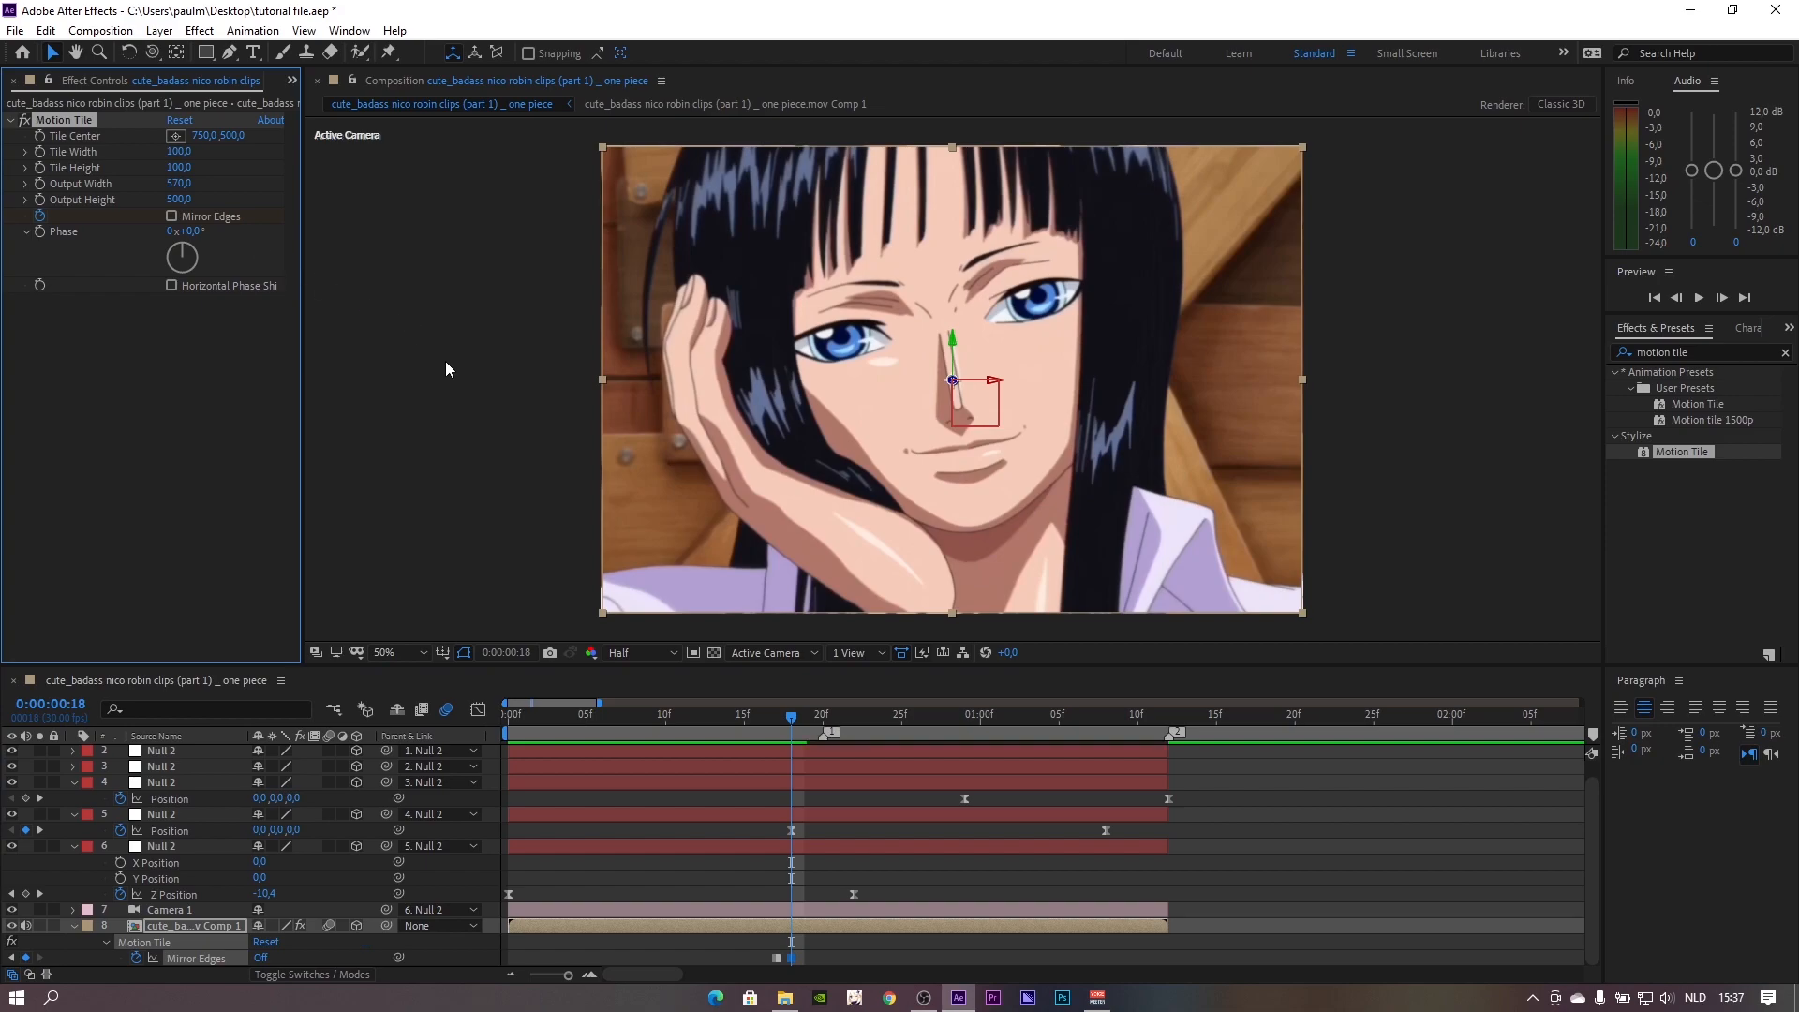
click(824, 941)
click(829, 930)
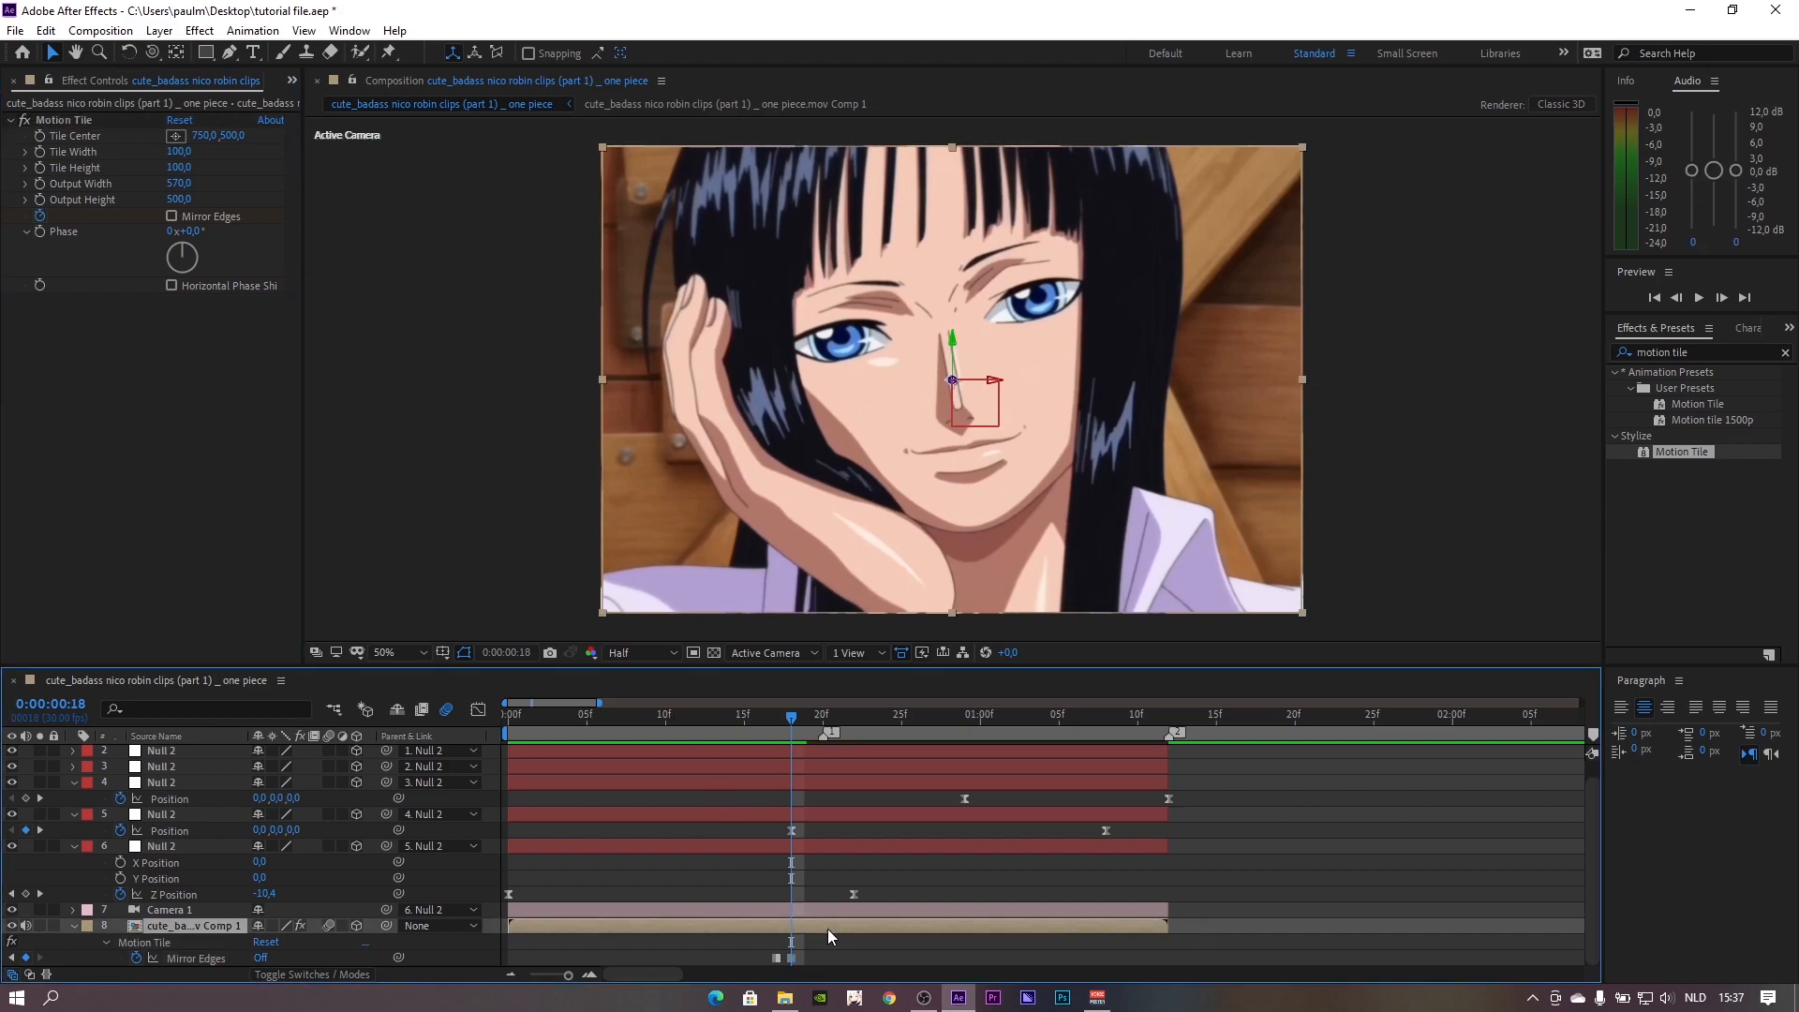
key(s)
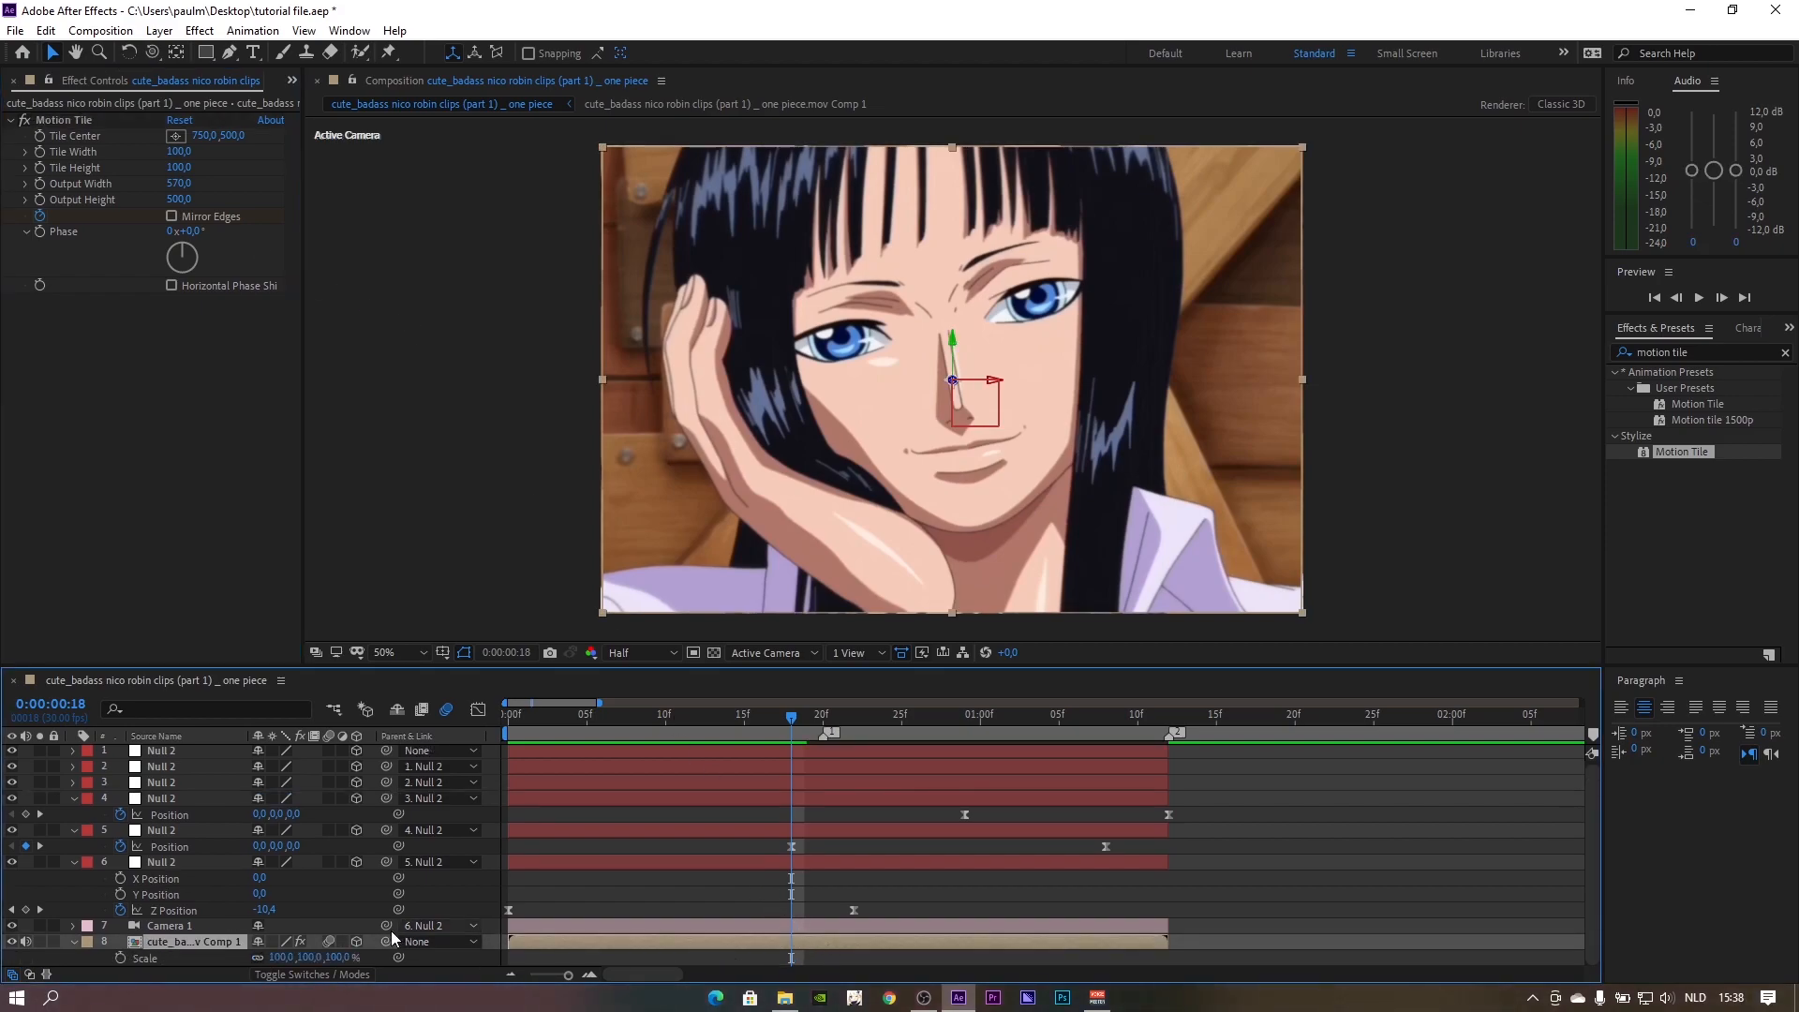
click(291, 957)
text(115)
key(Return)
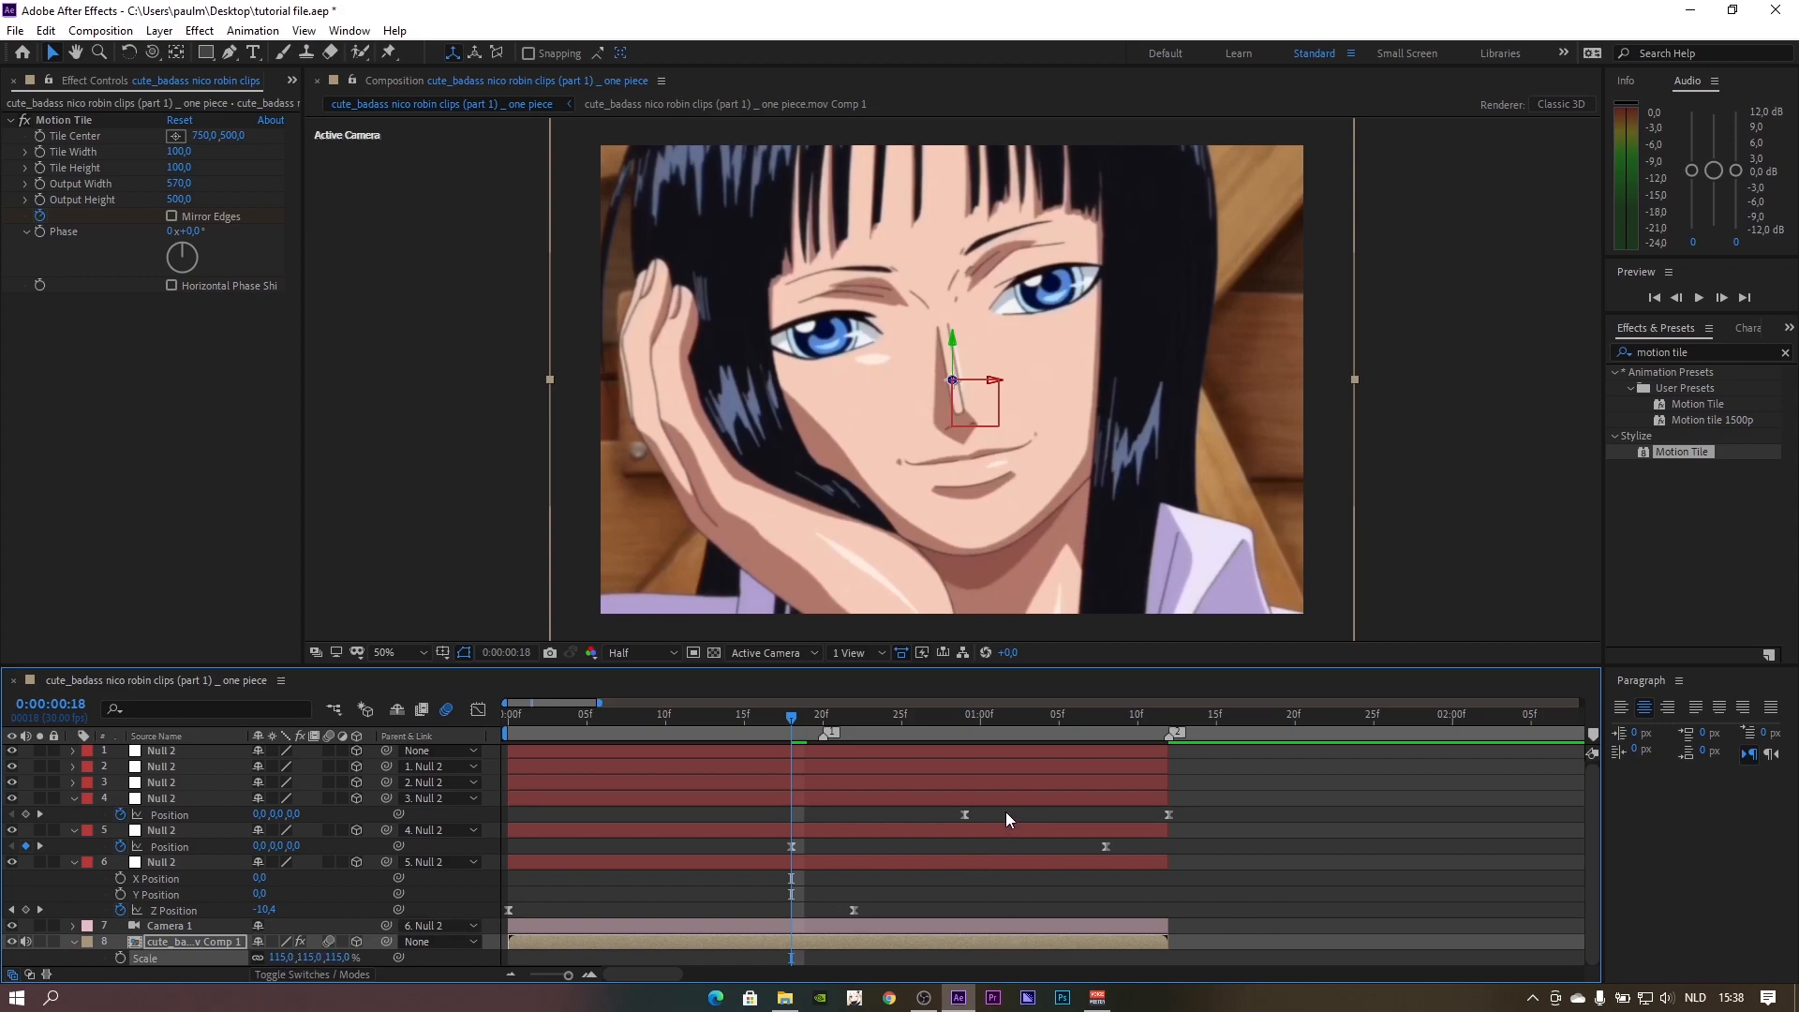
Keyframe Motion Tile's Phase on the clip layer, starting at 0:00:00:18 with 0° and reaching 280° at 0:00:01:11.
drag(807, 716, 981, 729)
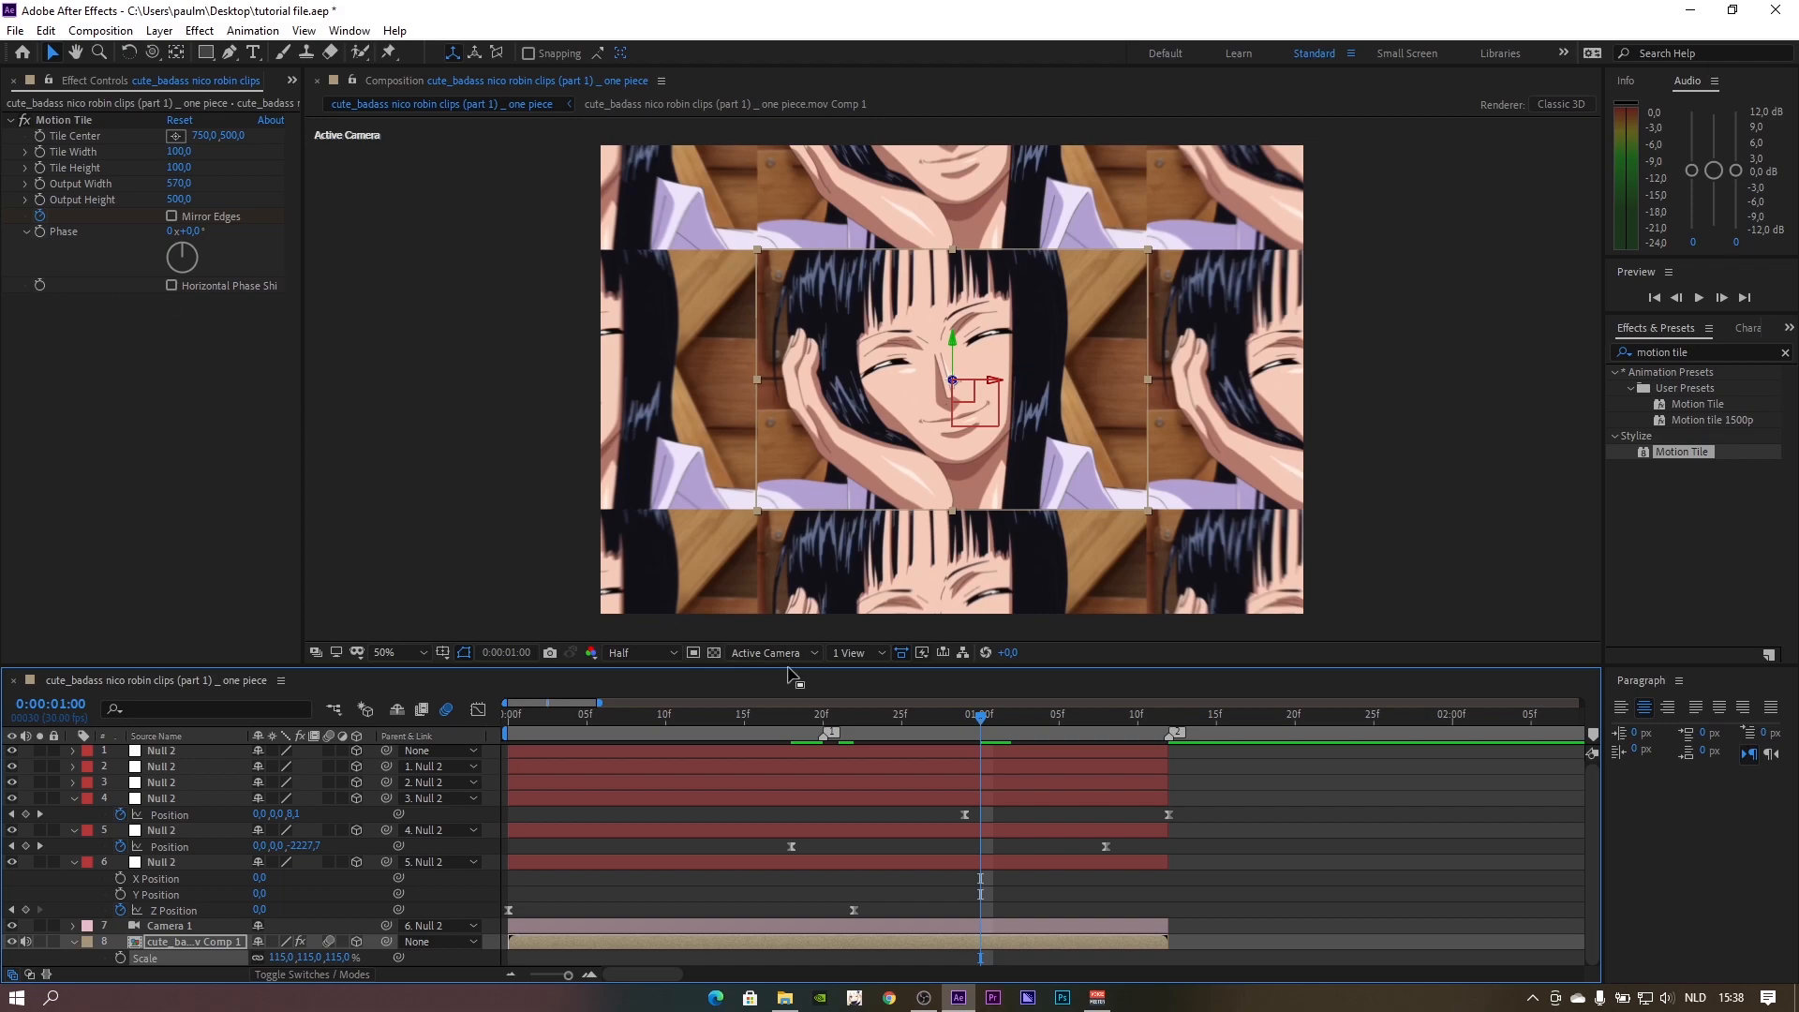
click(820, 715)
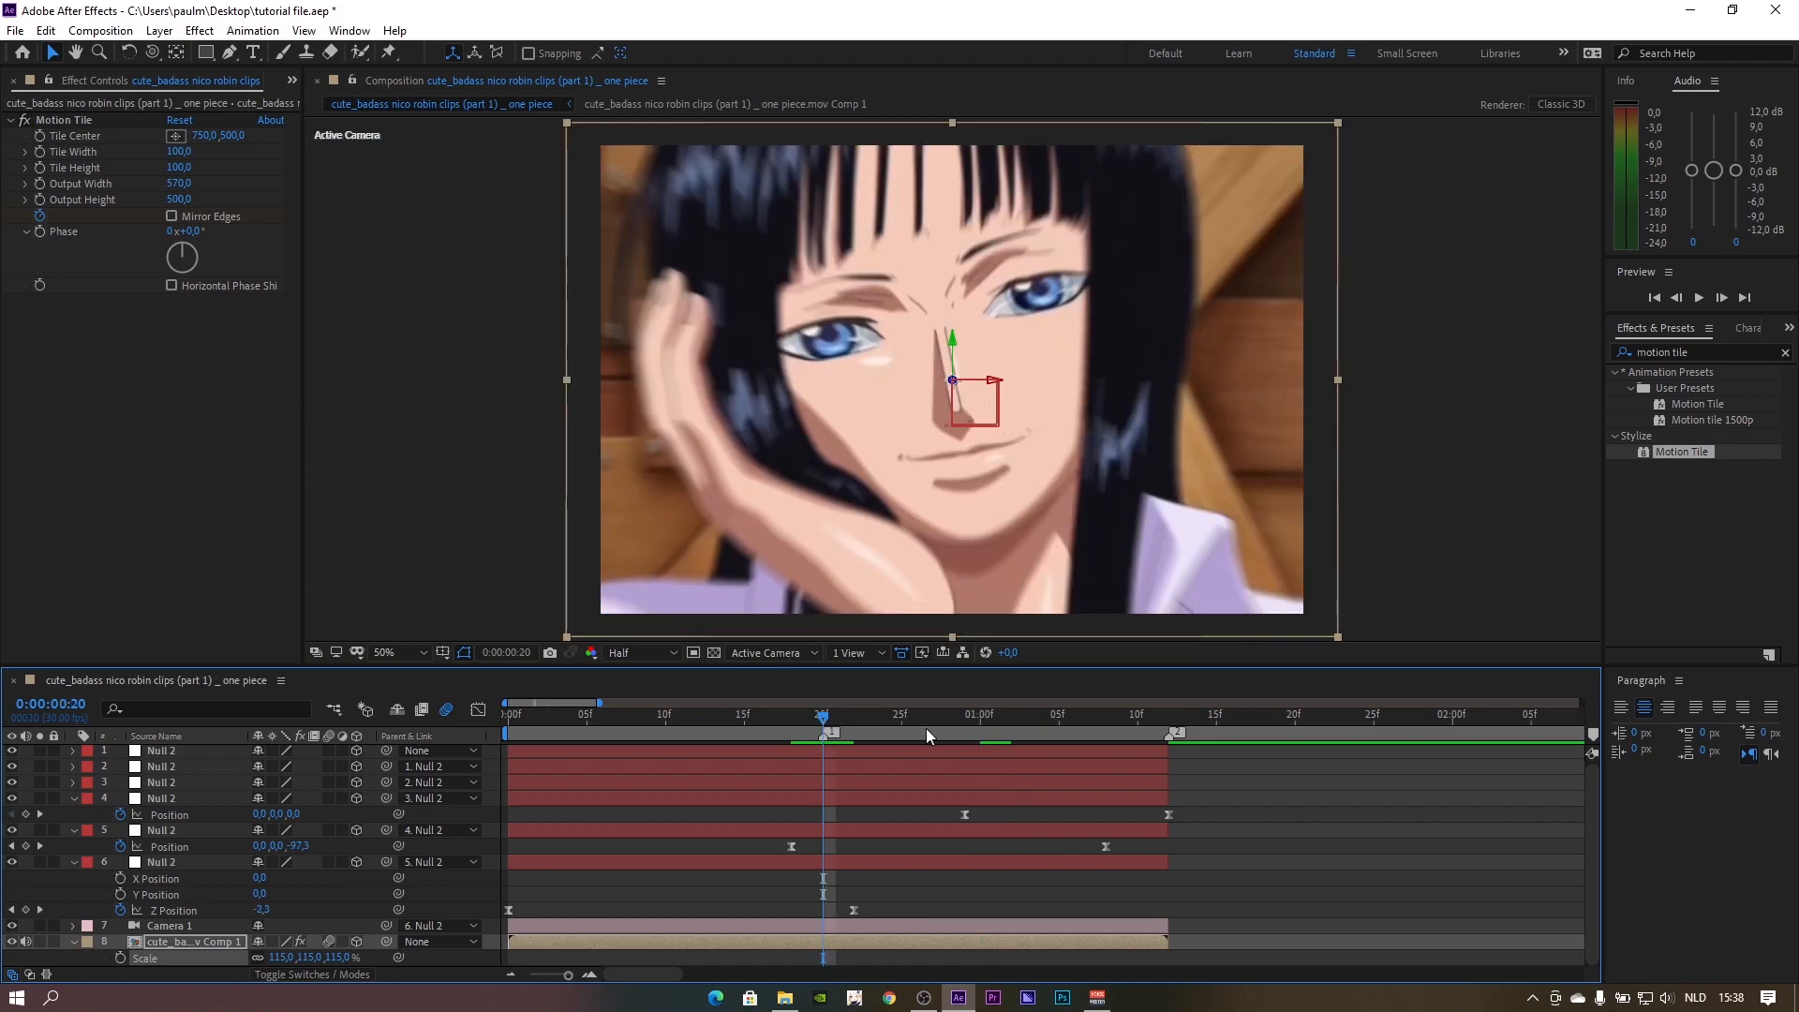
key(u)
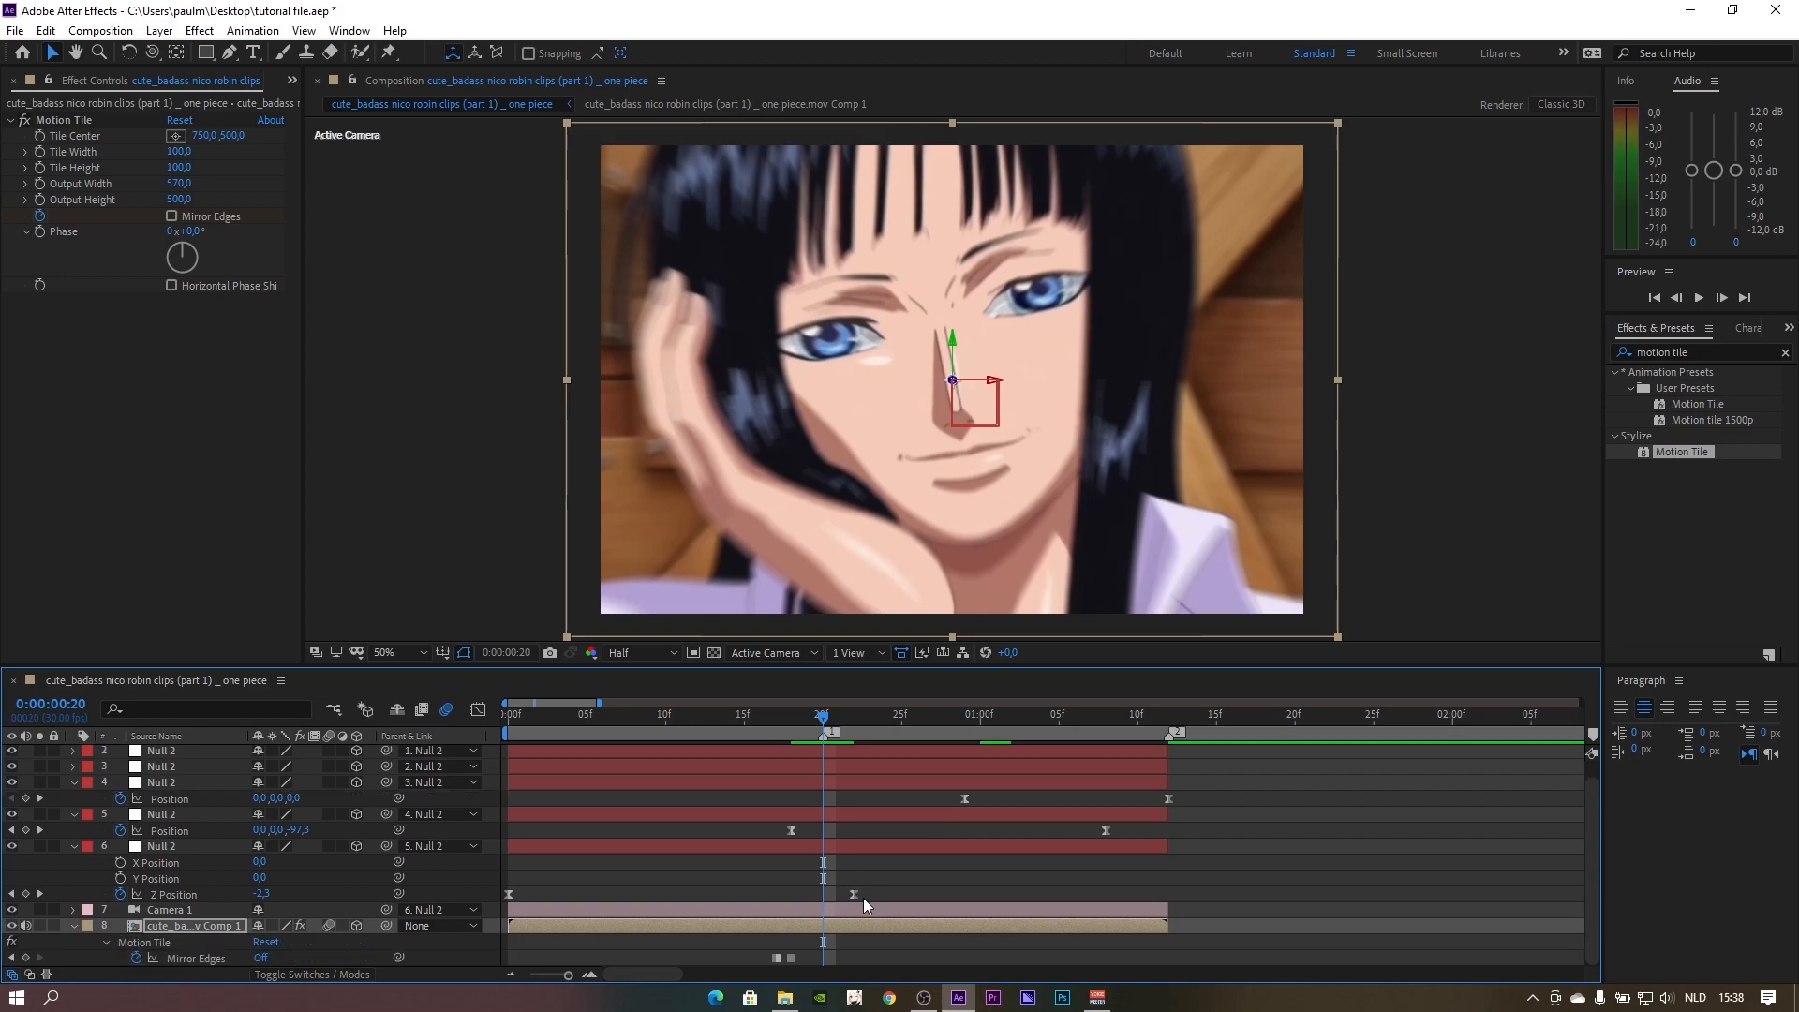
click(790, 710)
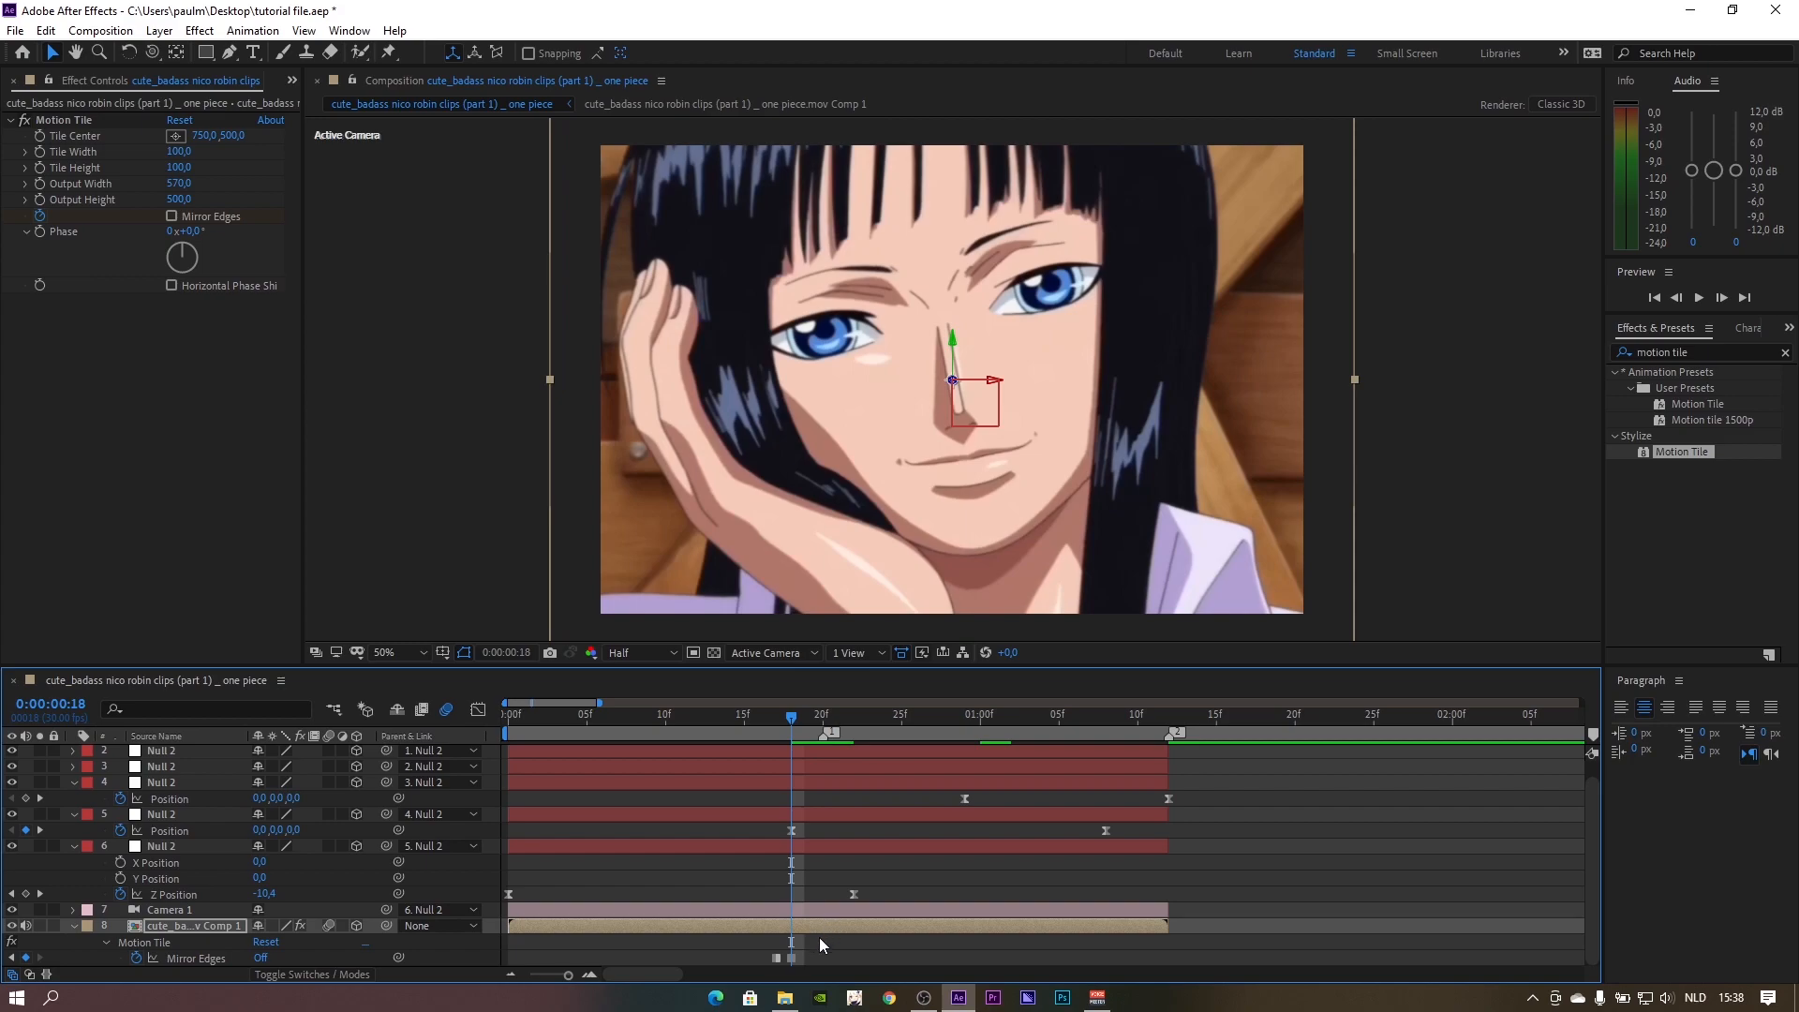
click(40, 232)
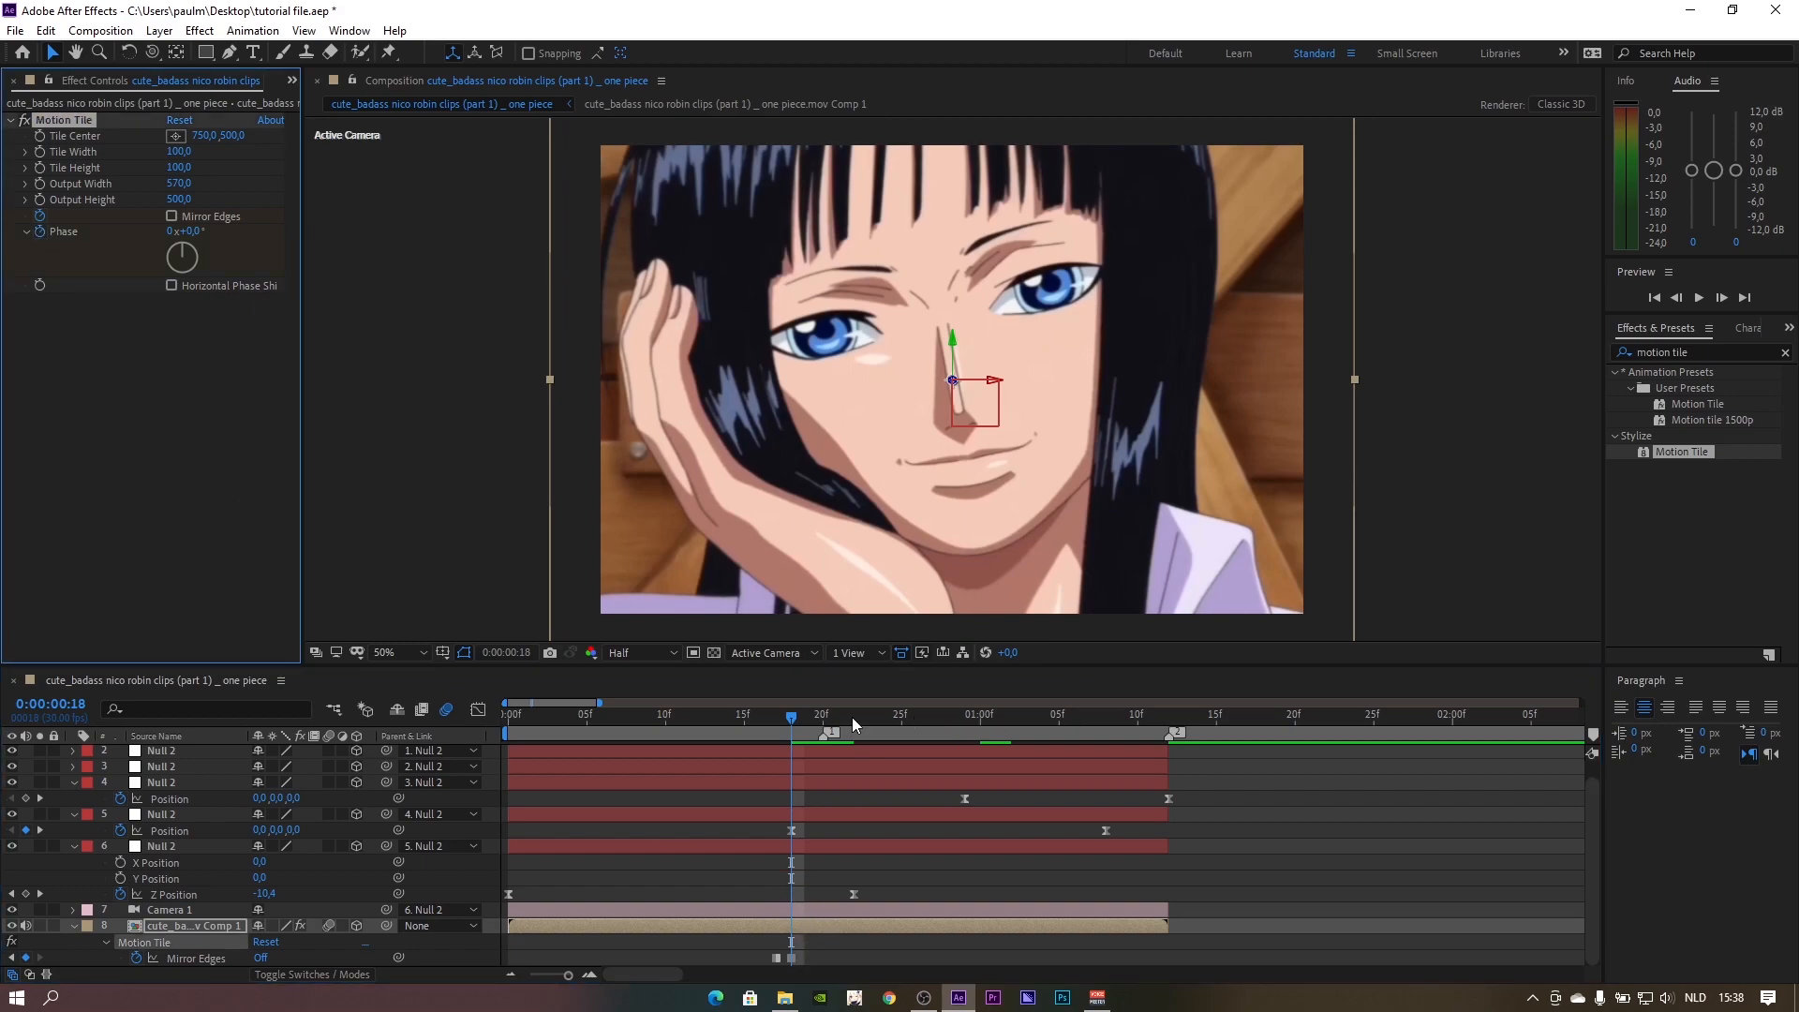
drag(1066, 732, 1157, 740)
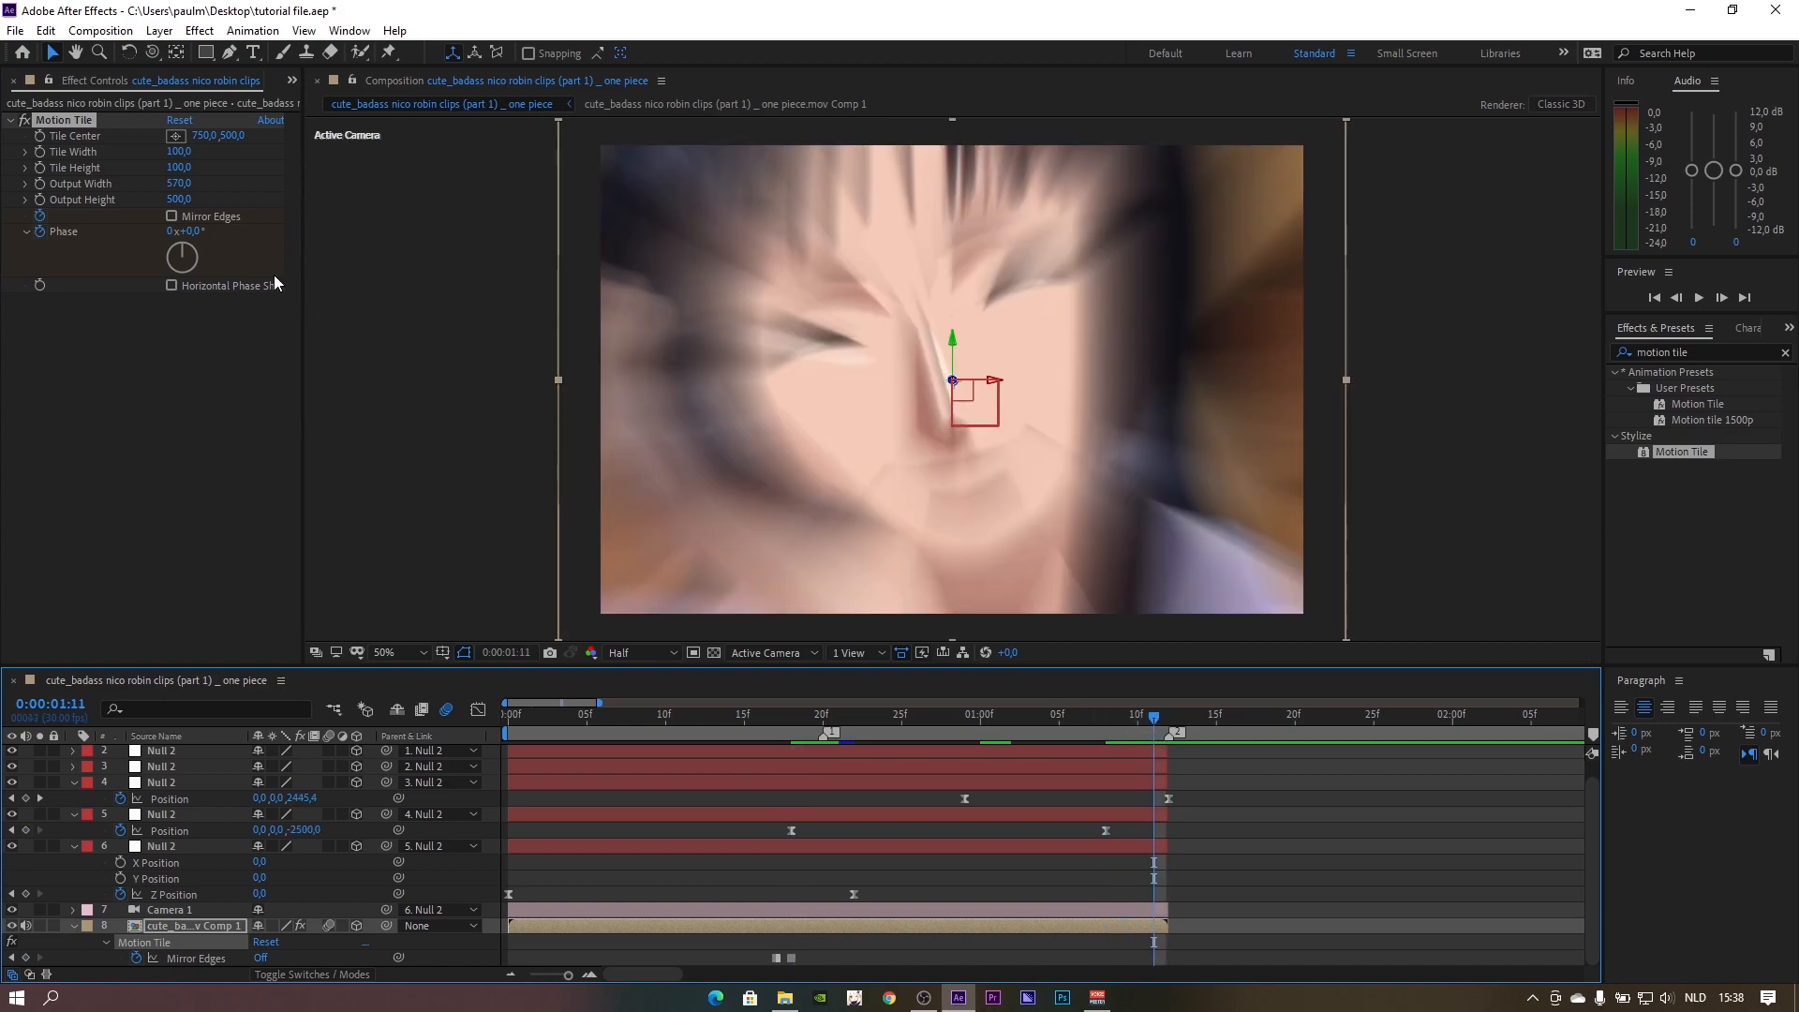
drag(208, 231, 300, 261)
click(197, 232)
text(280)
key(Return)
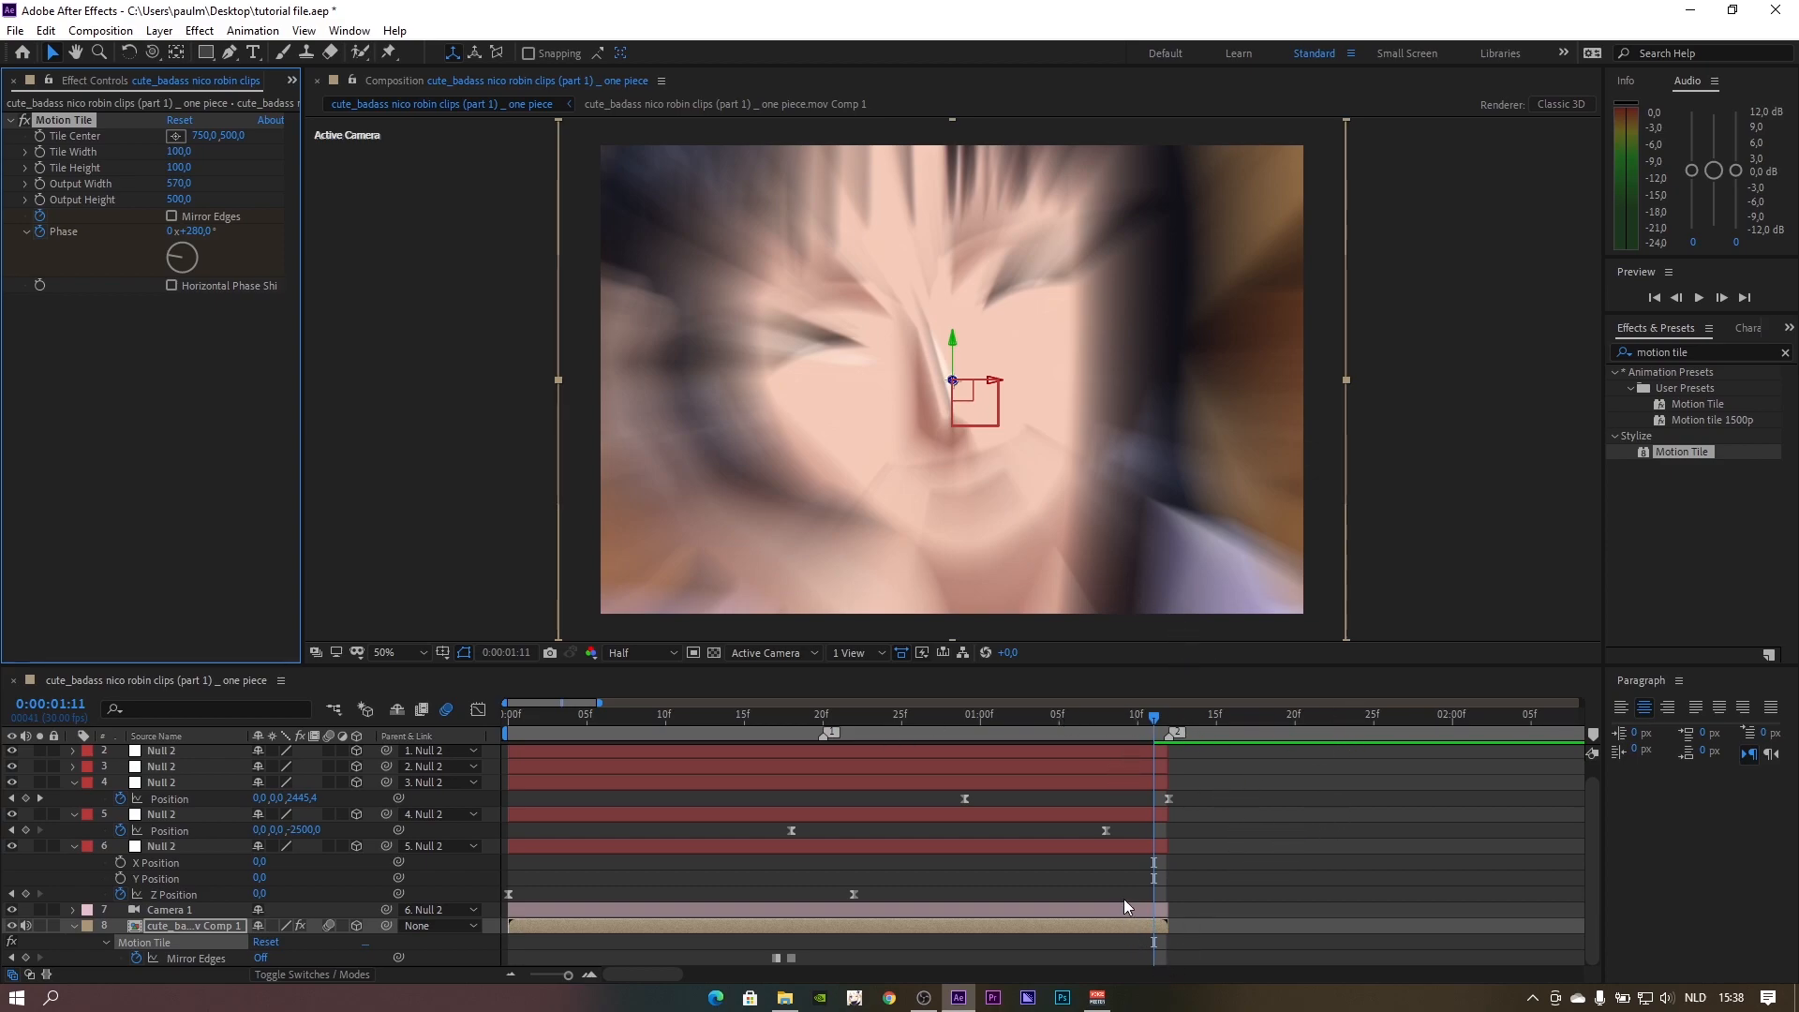
Reveal the clip layer's modified properties, preview the Phase animation from the start and inspect the tiles around 0:00:01:02.
key(u)
key(u)
key(u)
scroll(1166, 886, down, 3)
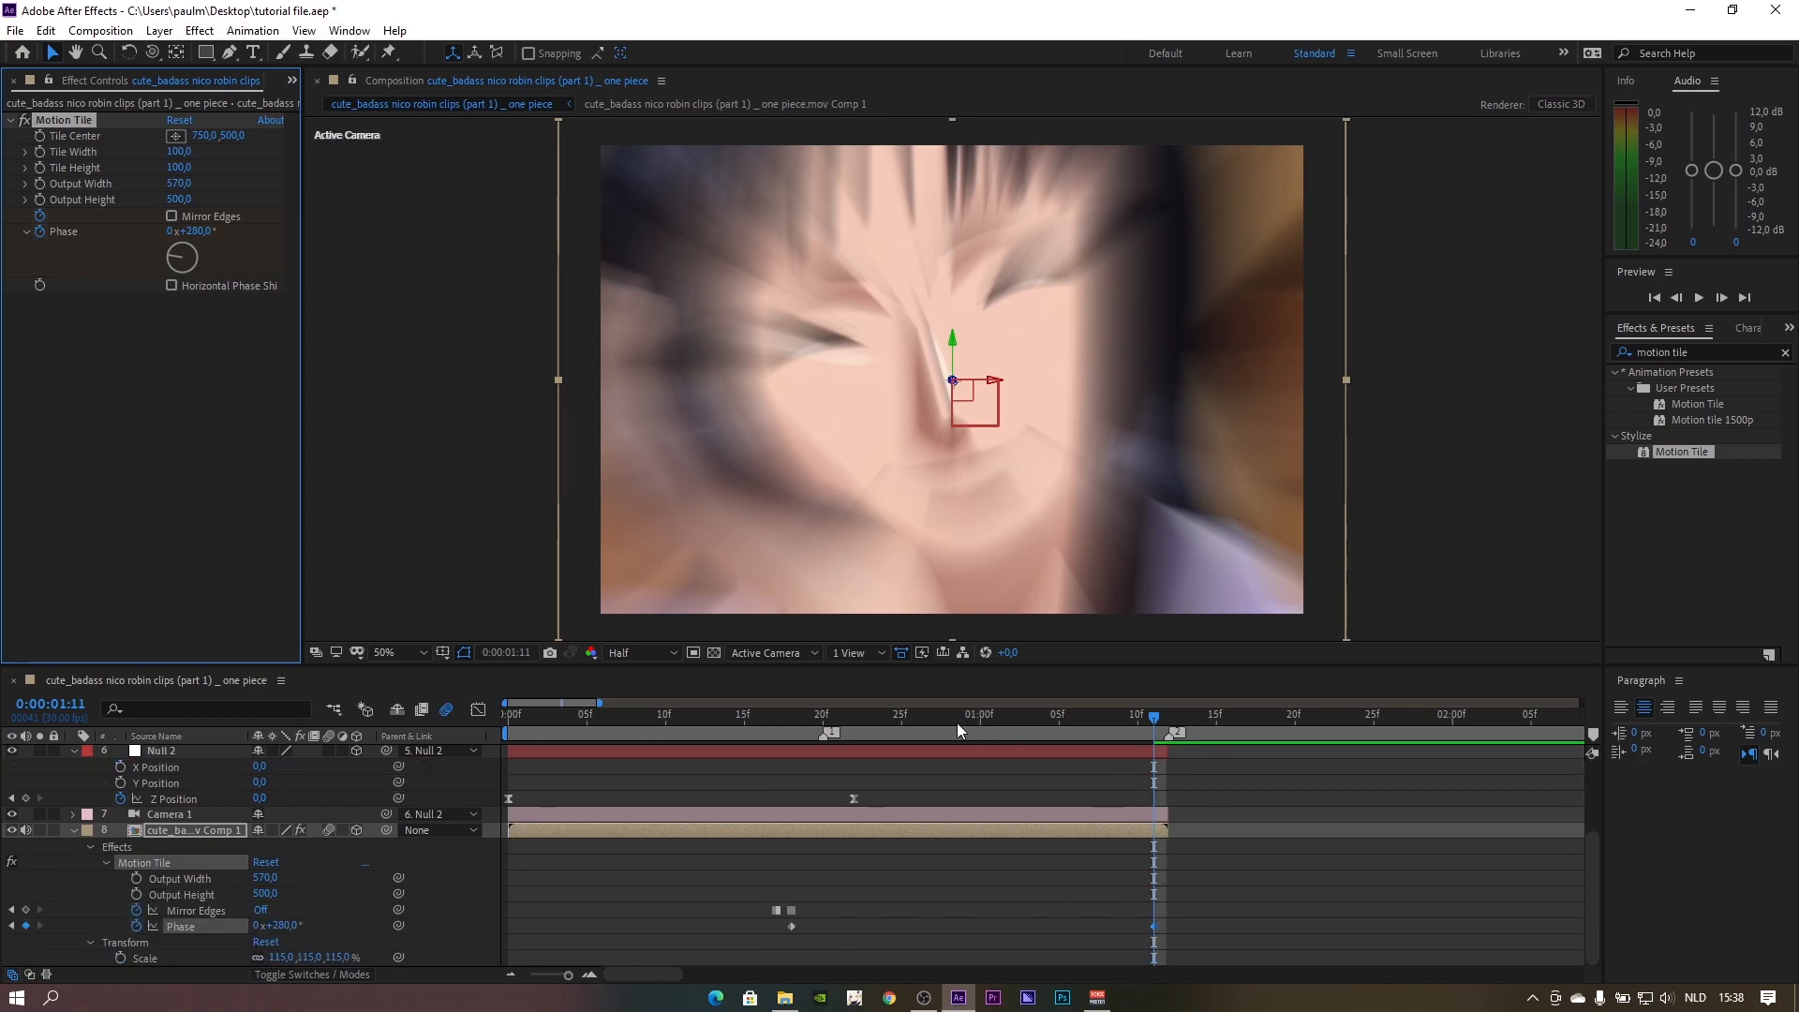
drag(937, 717, 510, 727)
key(space)
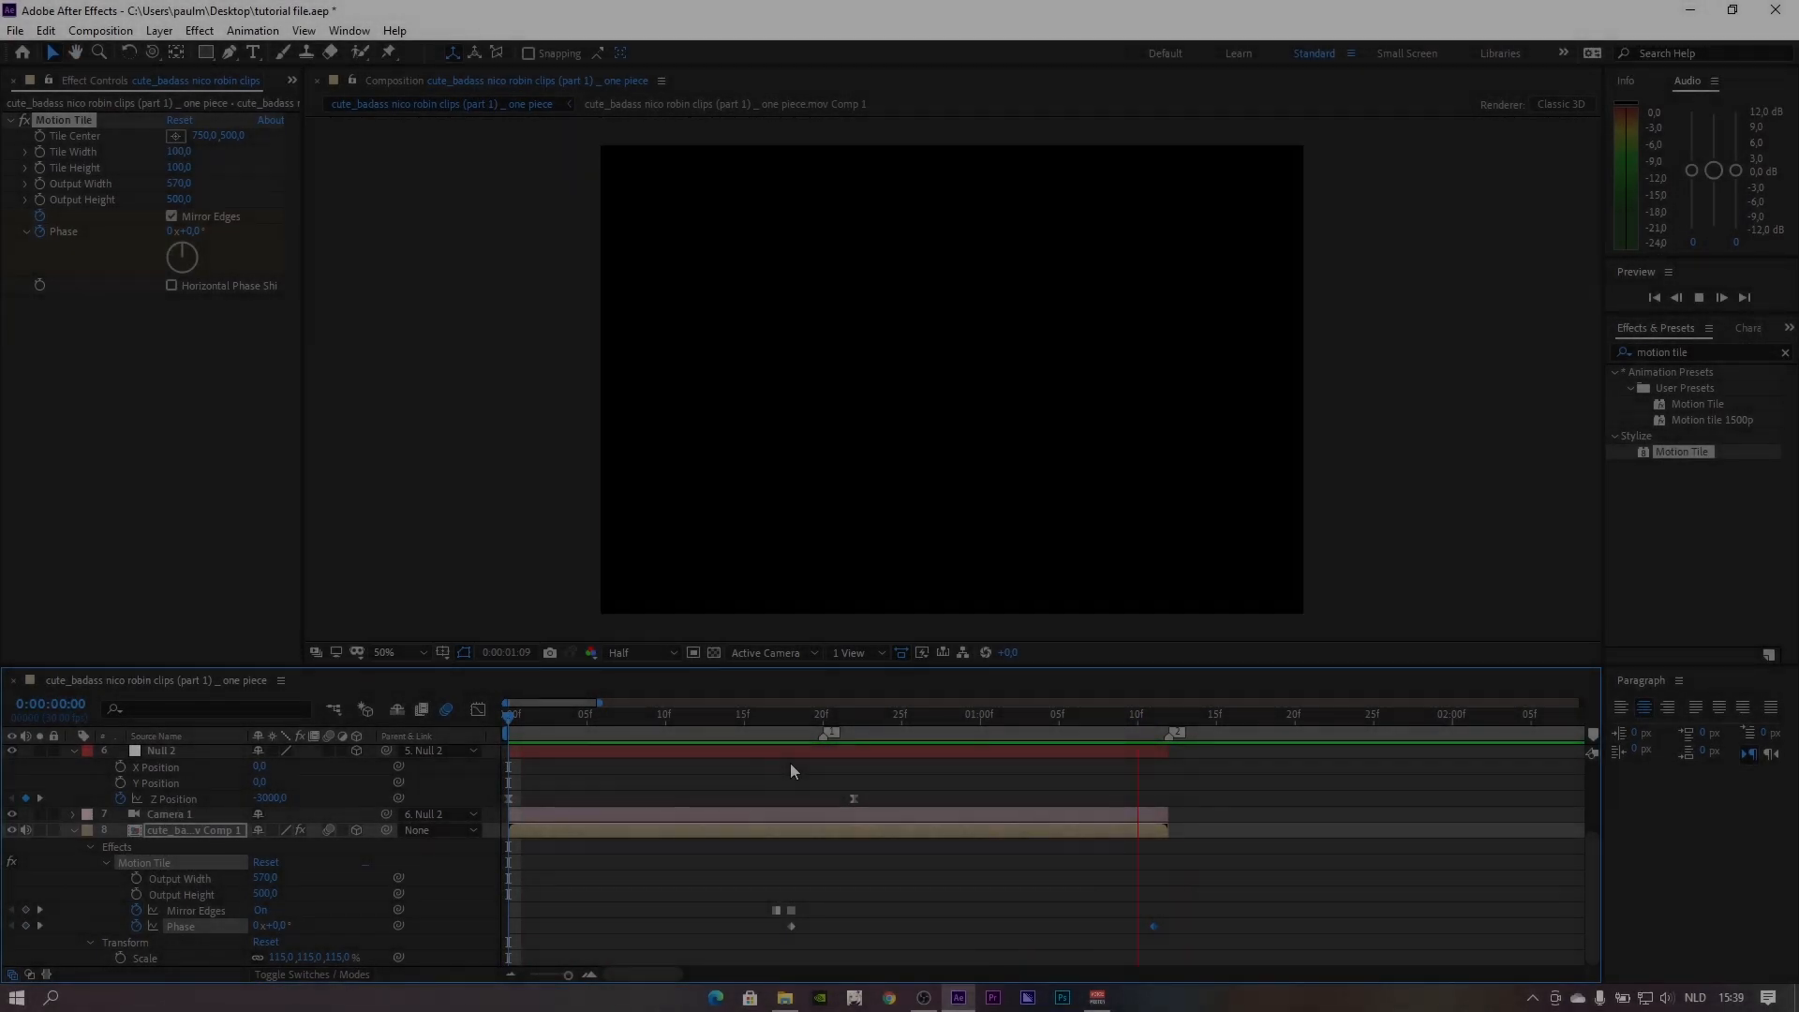
drag(786, 718, 553, 737)
key(space)
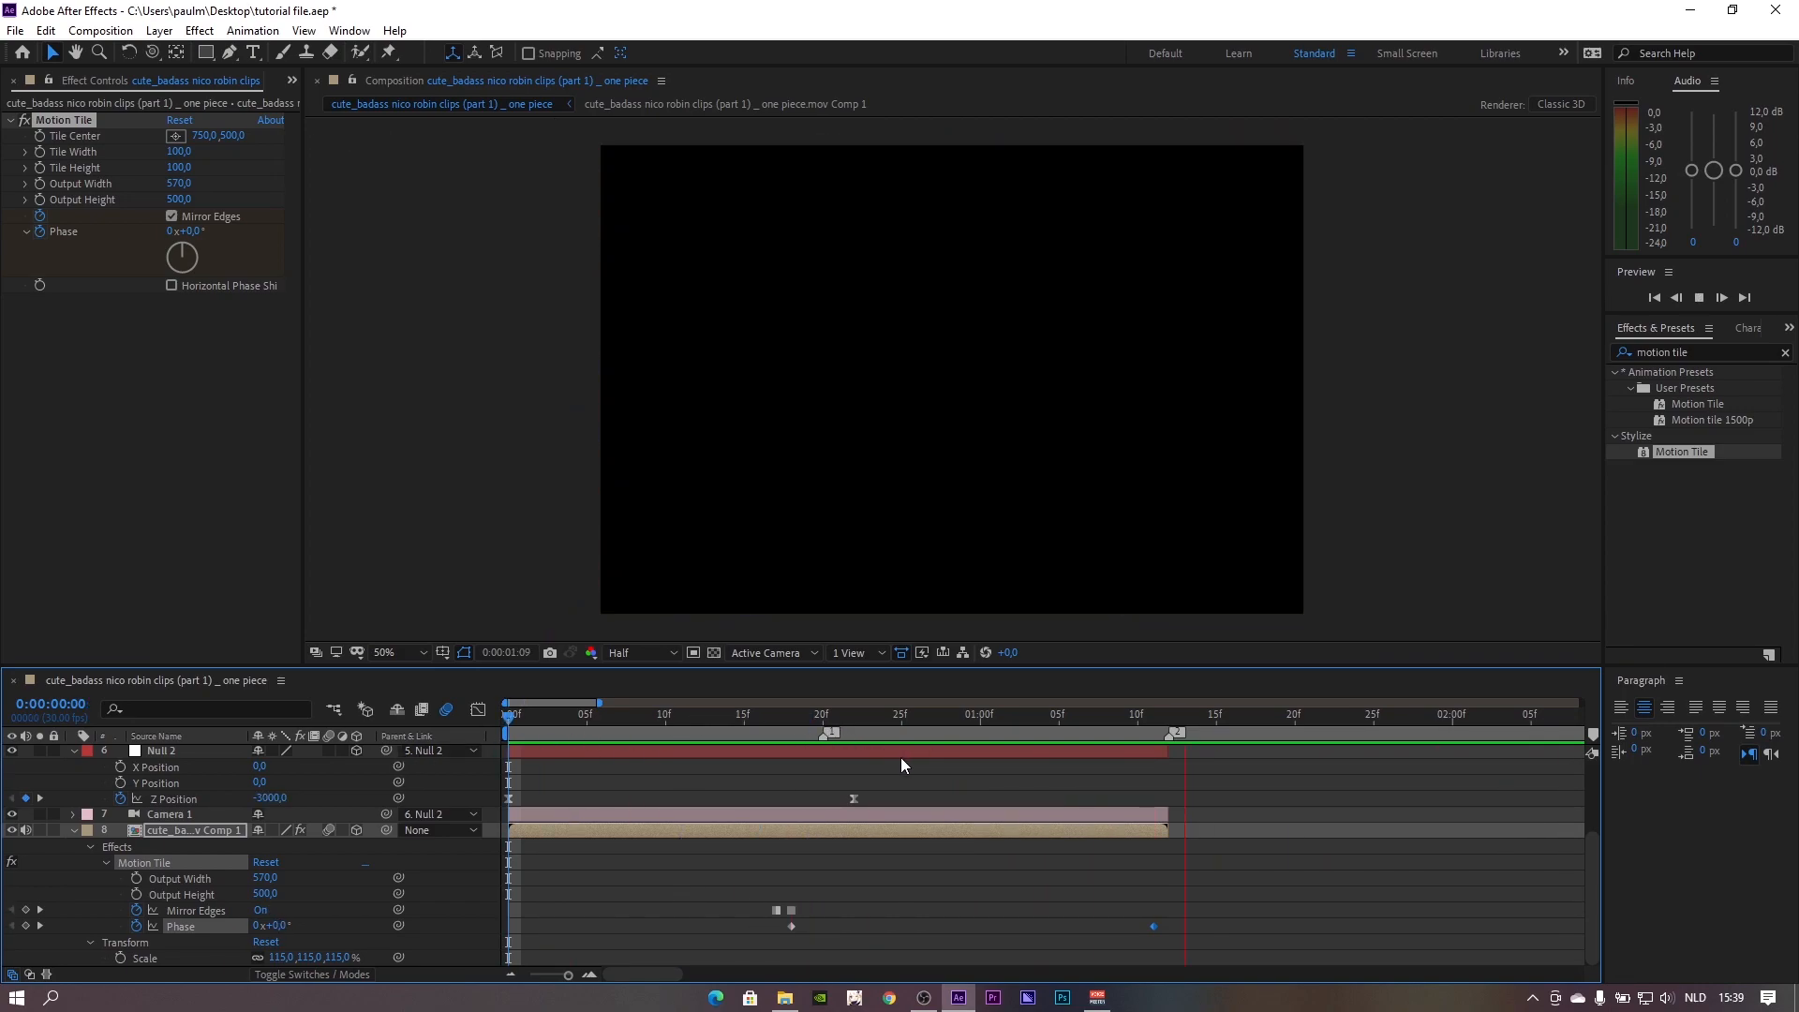
drag(874, 723, 1010, 734)
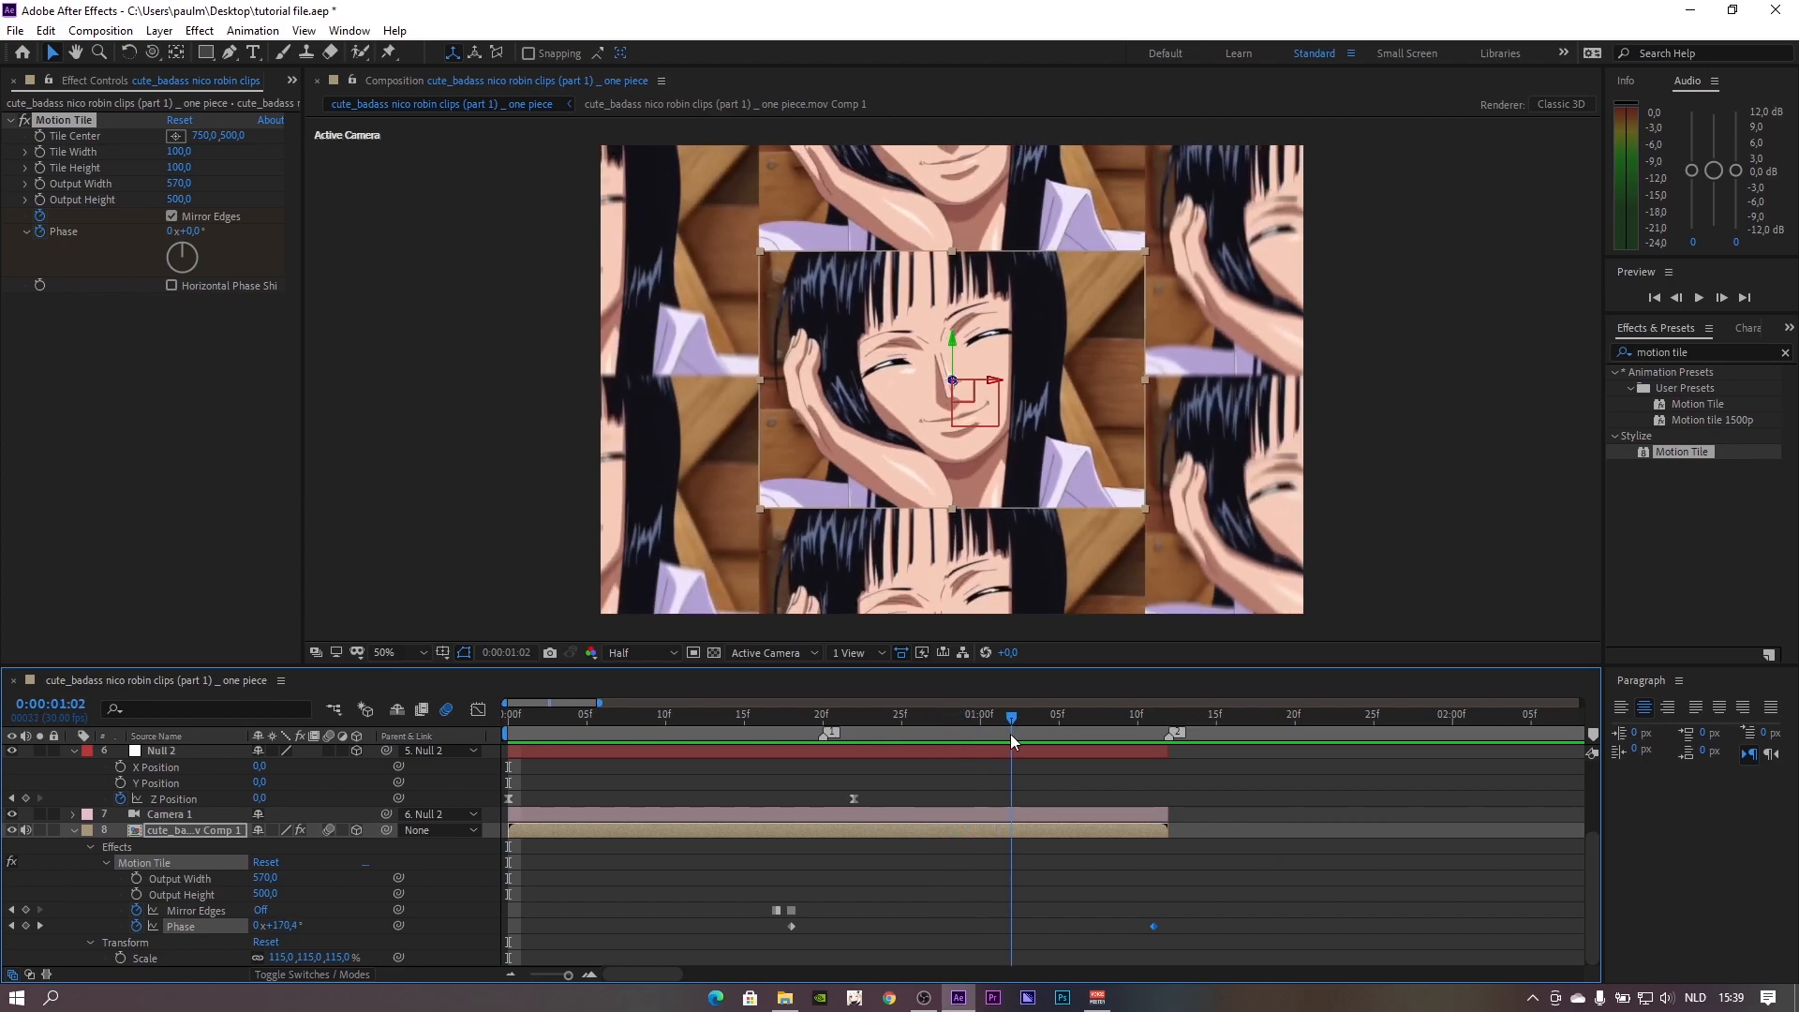
scroll(1063, 848, up, 2)
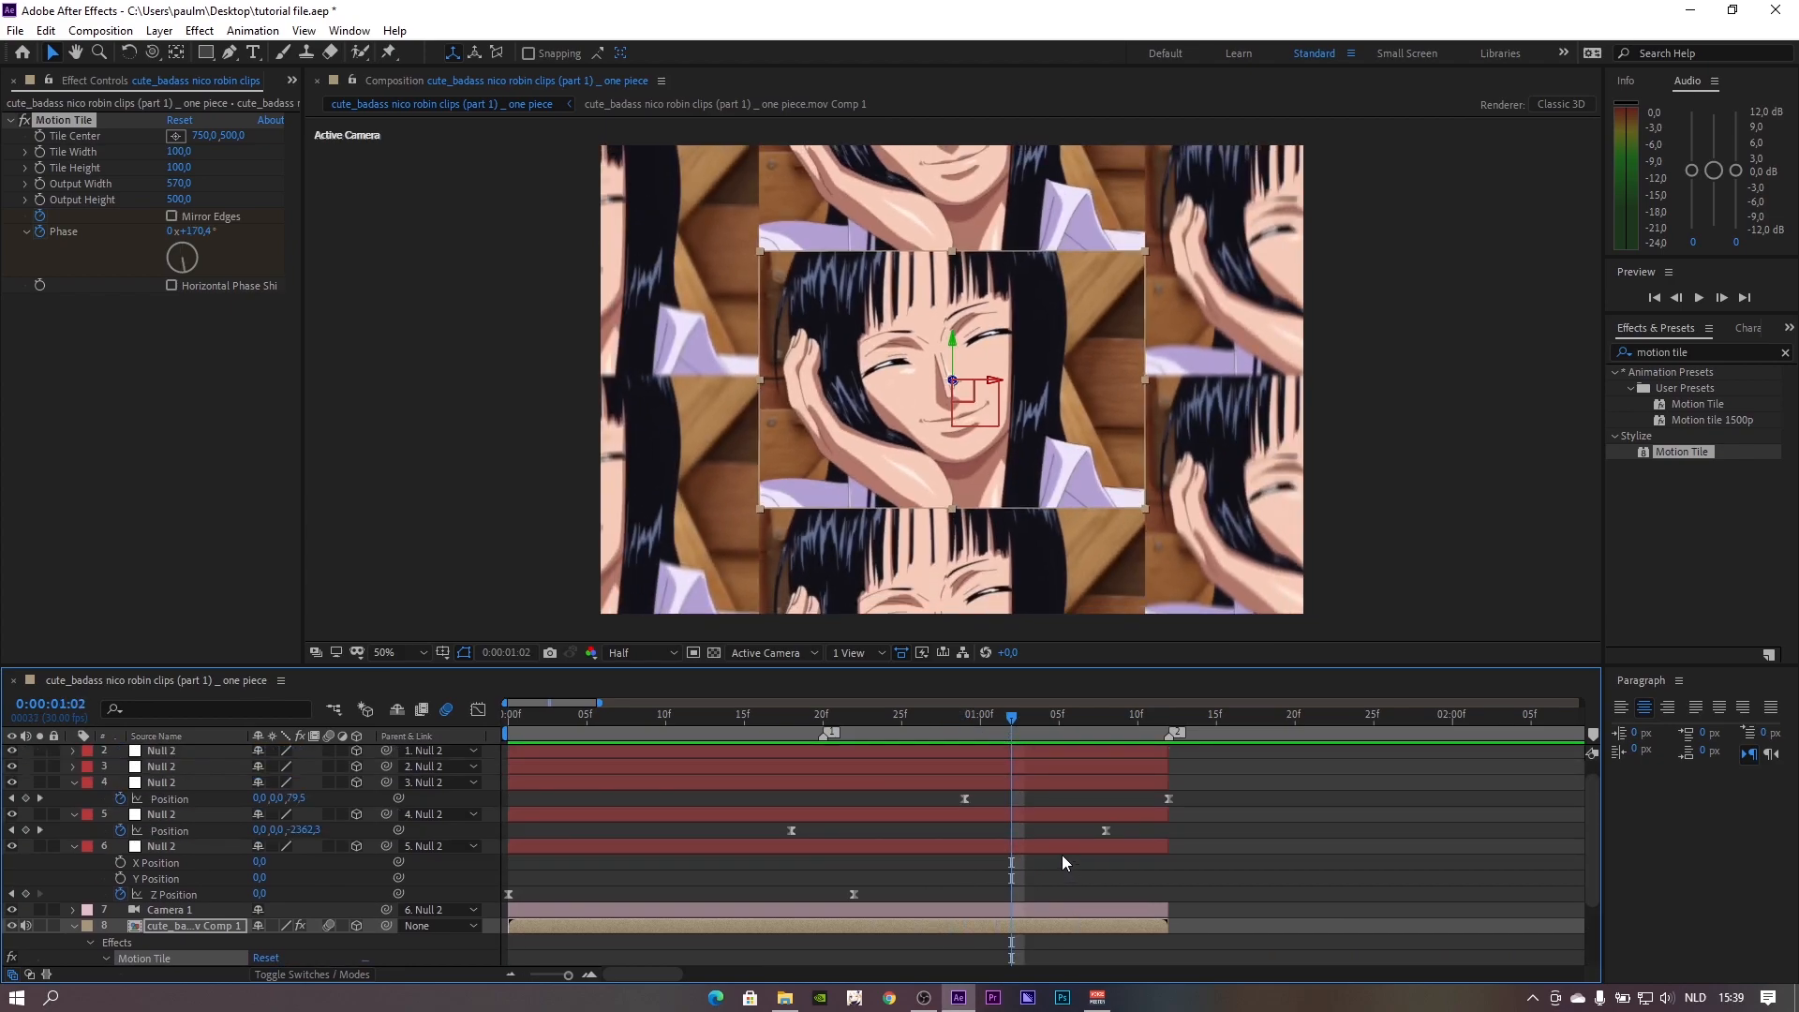
scroll(1042, 841, down, 2)
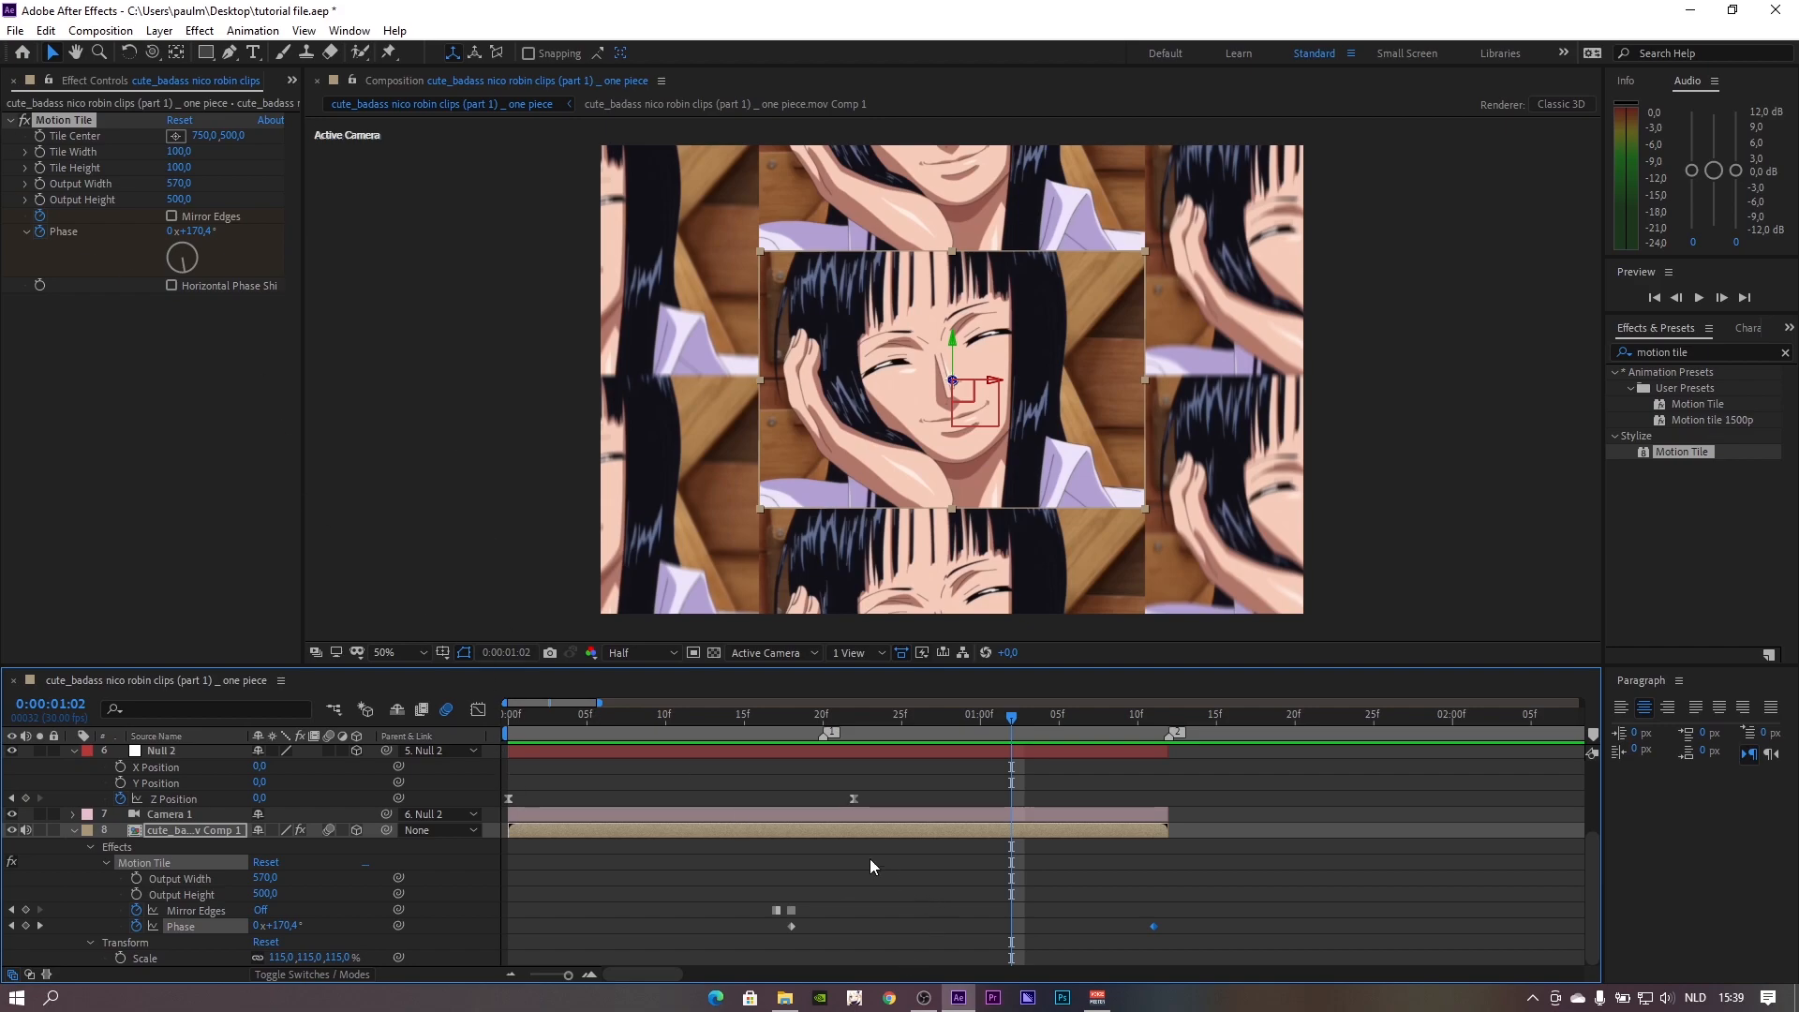
Search the effects for "shake" and apply the "shake done" preset to the layer 3 null at the start of the timeline.
key(Home)
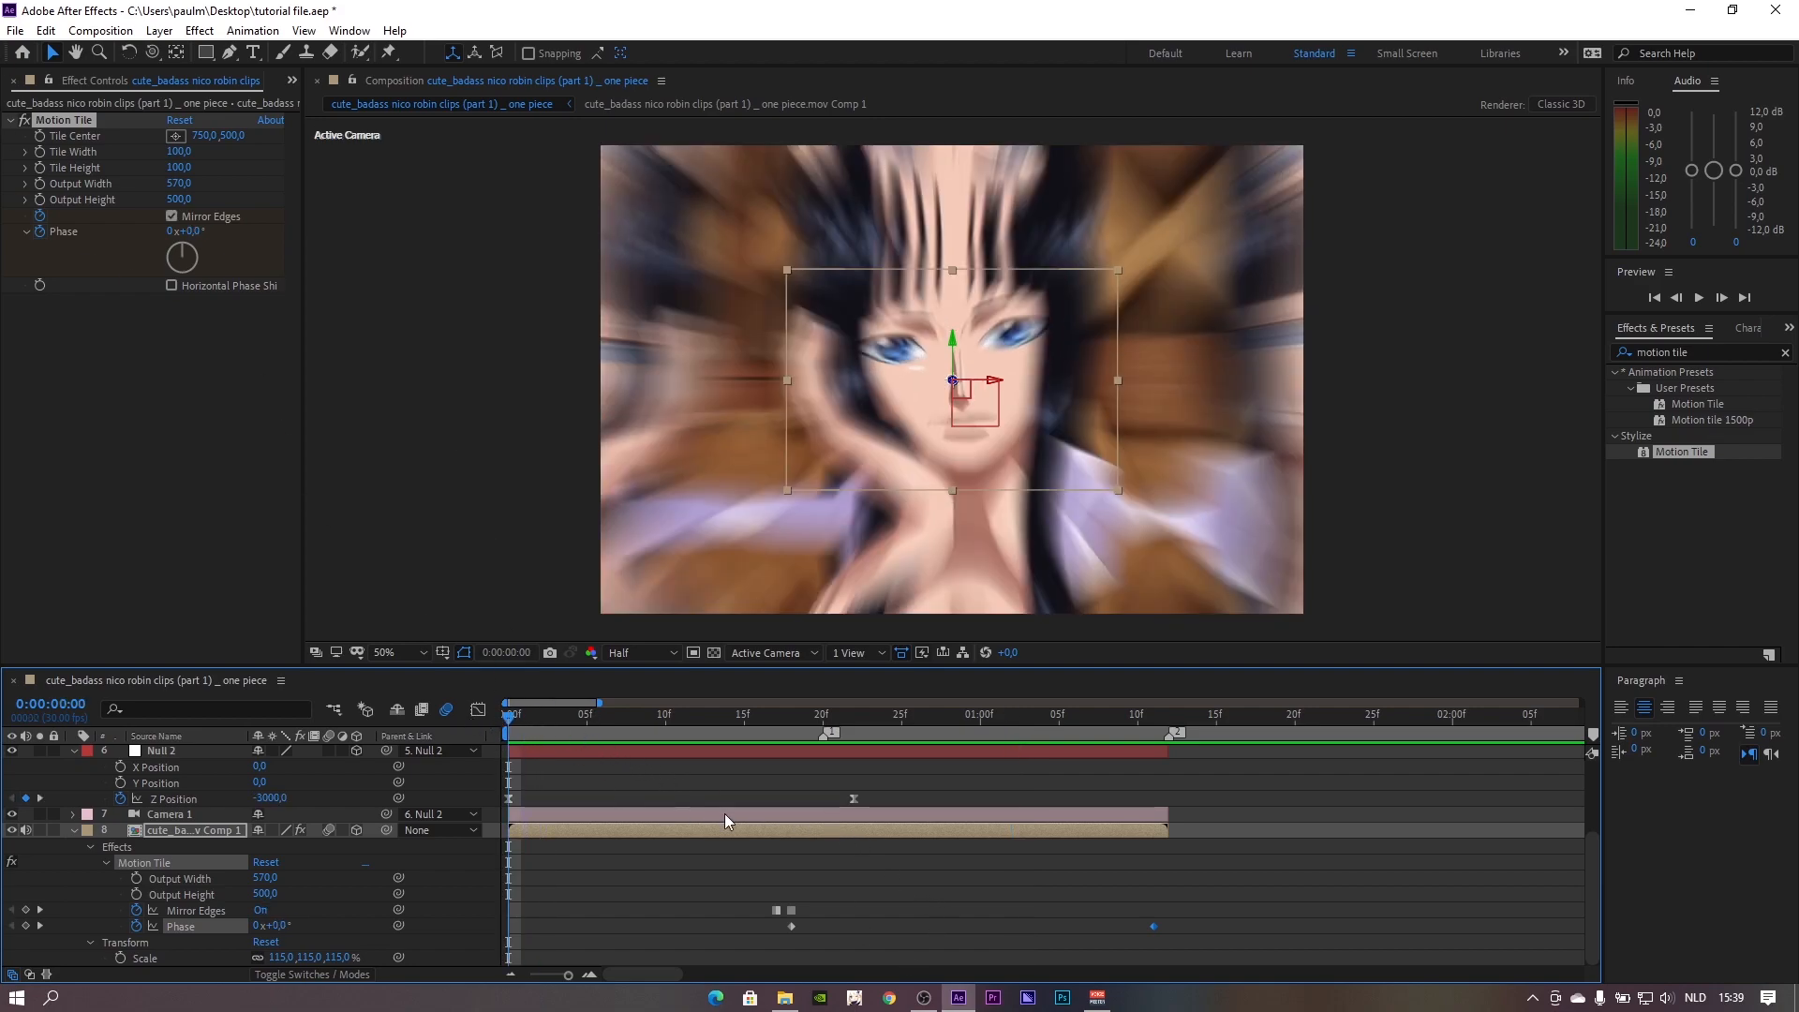
scroll(733, 811, up, 2)
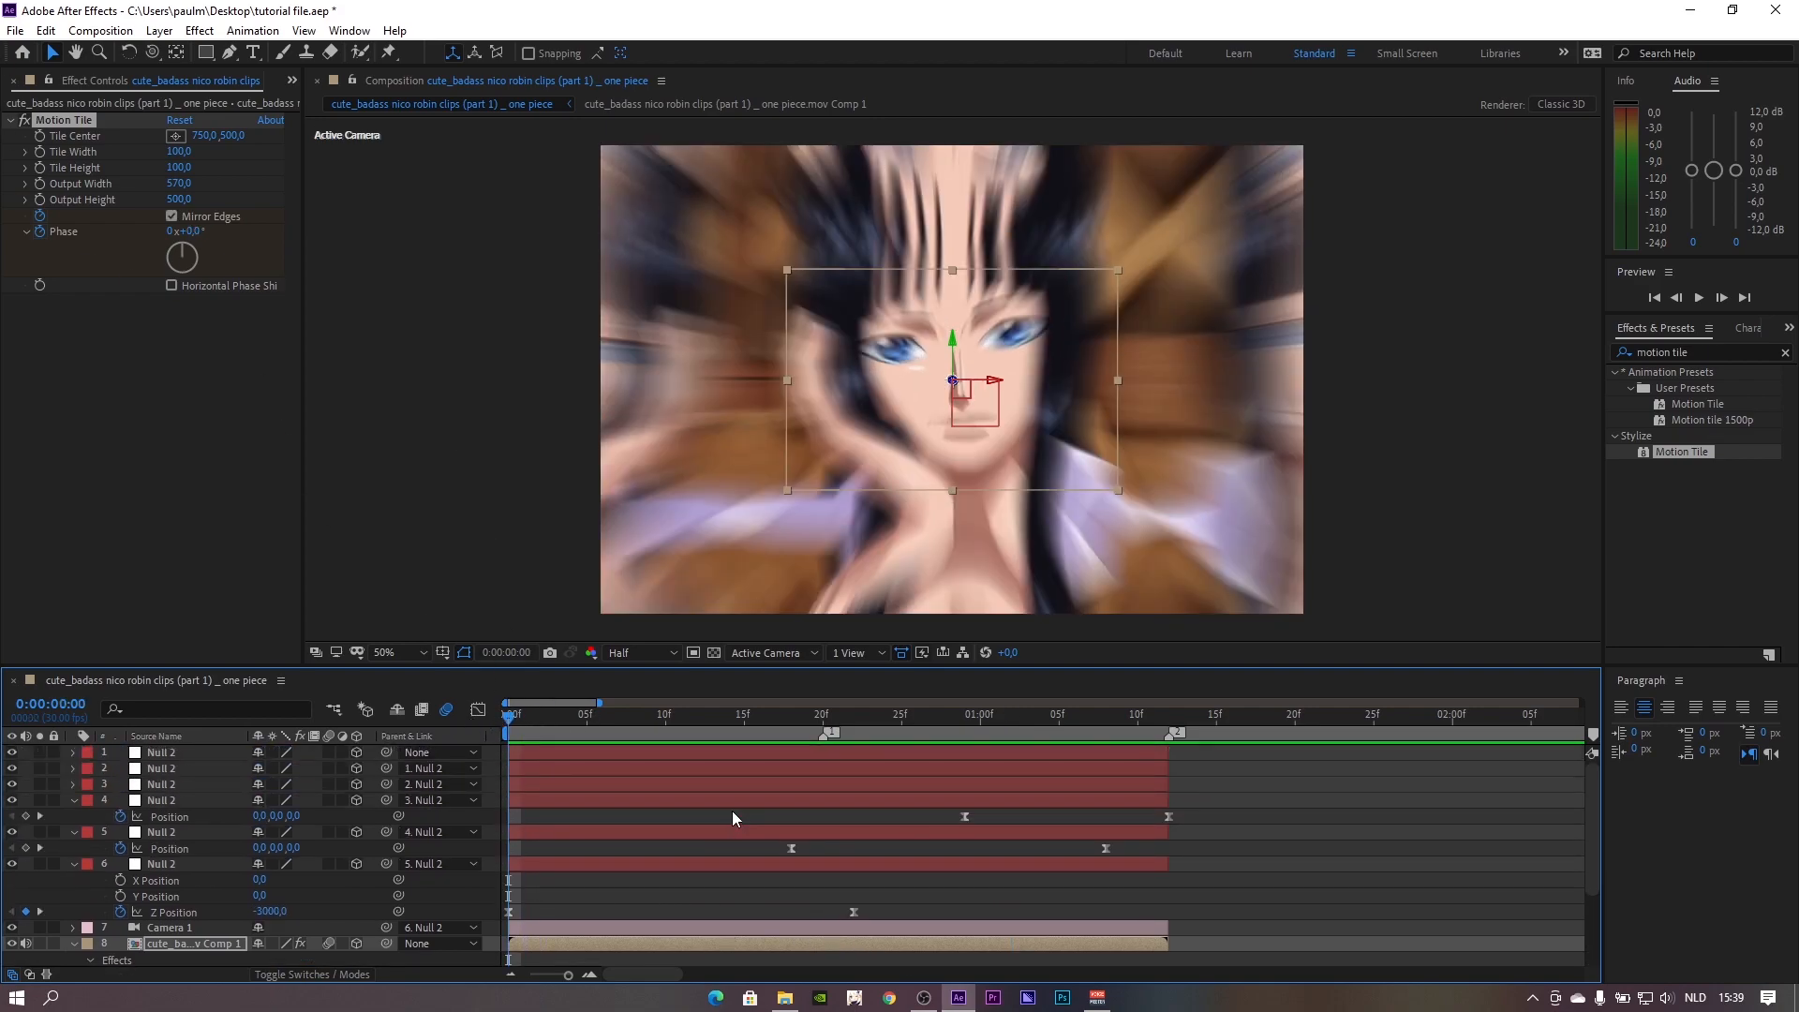
click(894, 785)
click(1699, 353)
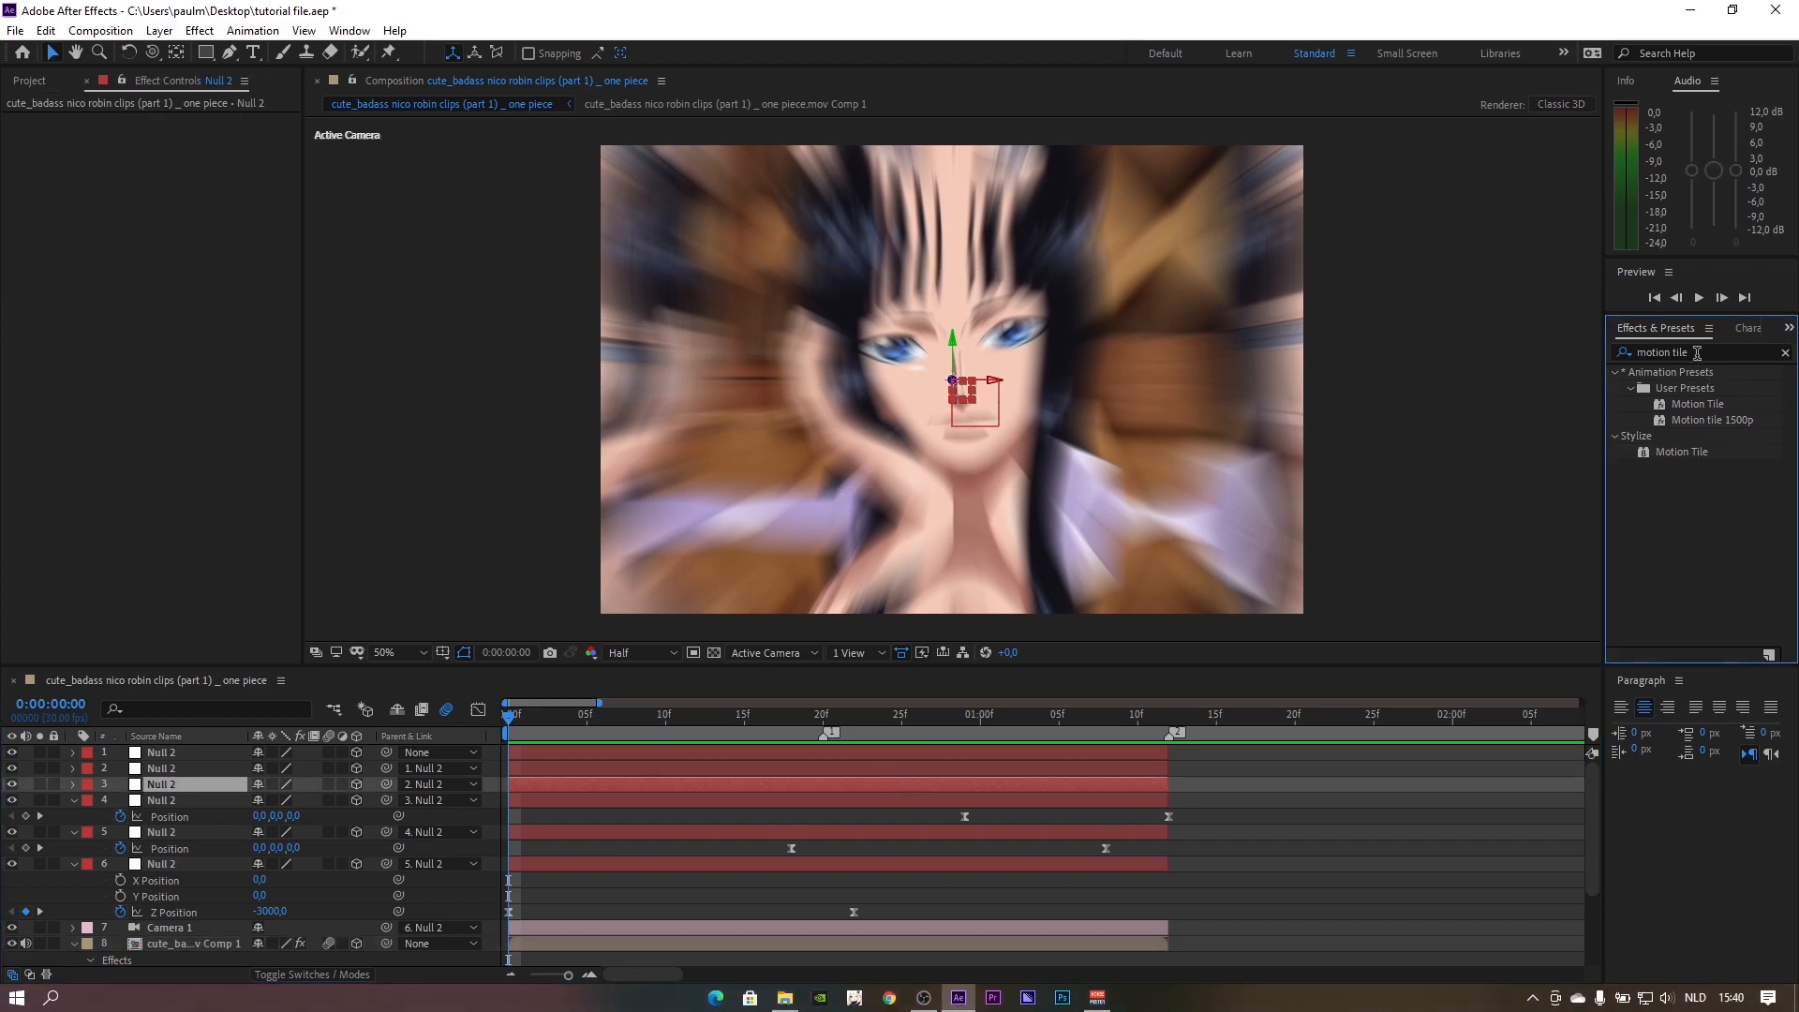
text(shake)
drag(1700, 478, 617, 783)
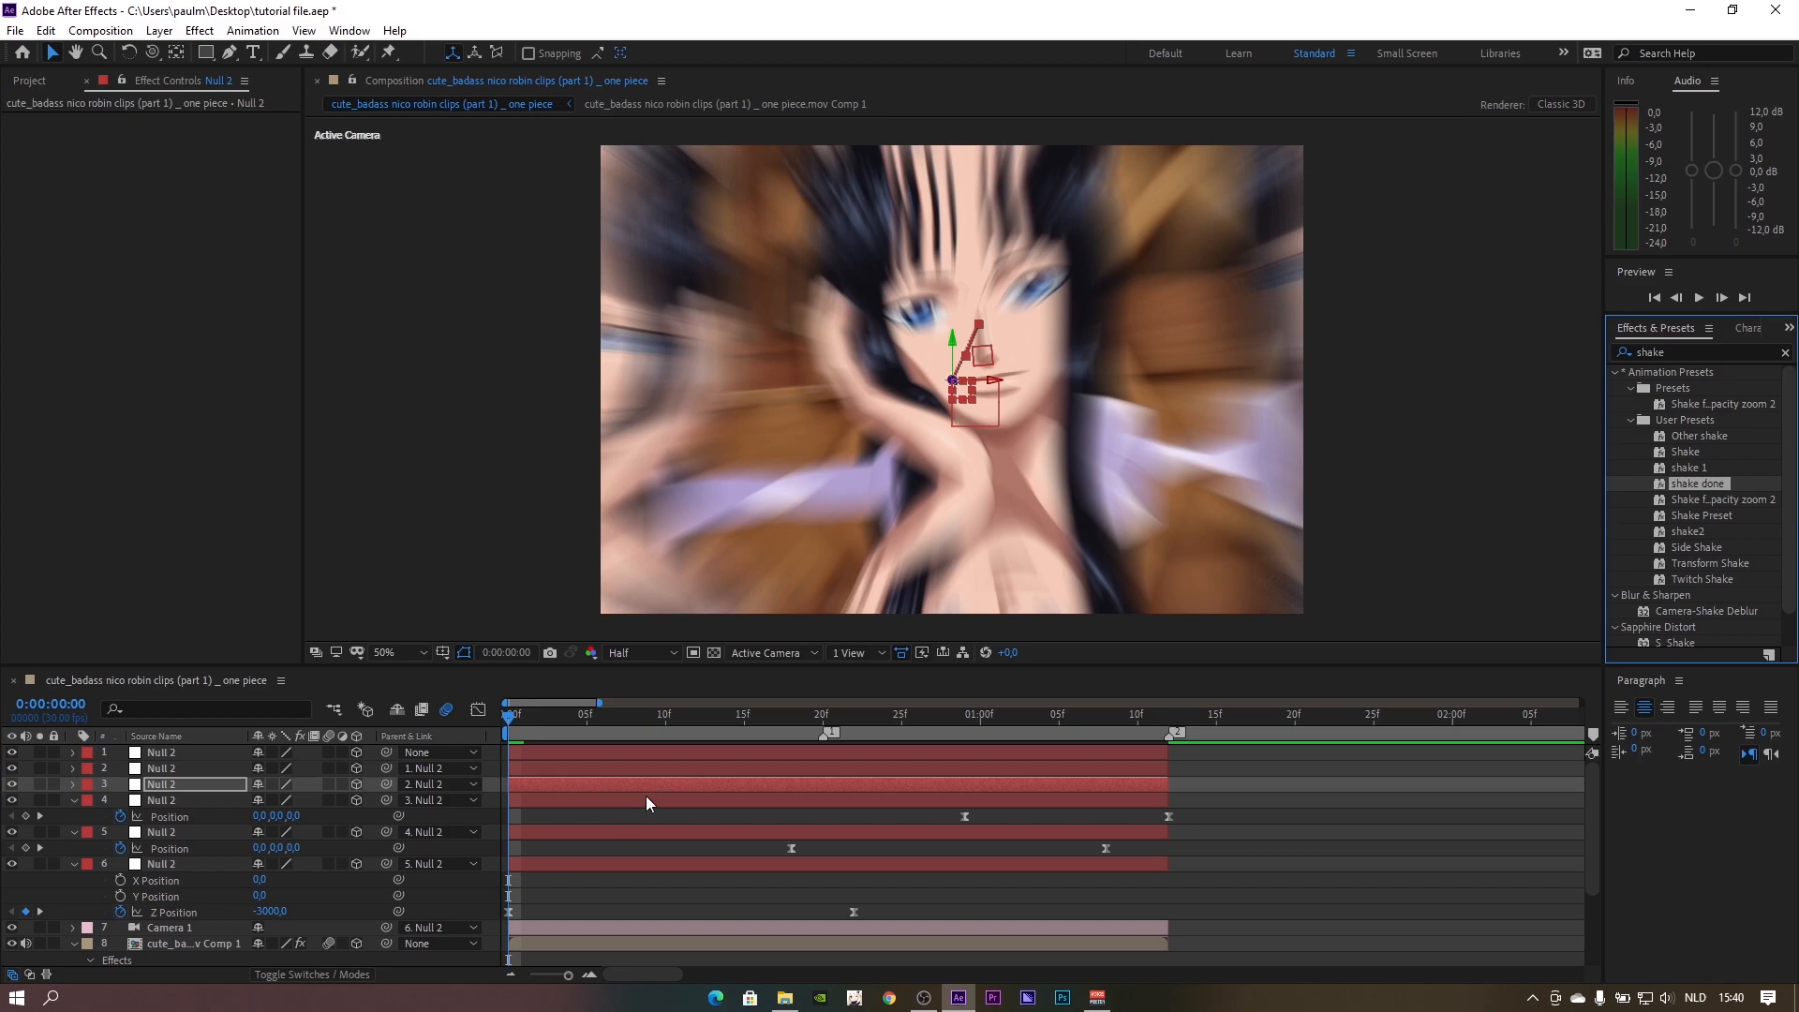
Reveal the layer 3 null's shake keyframes and move all of them two frames earlier.
click(727, 785)
key(u)
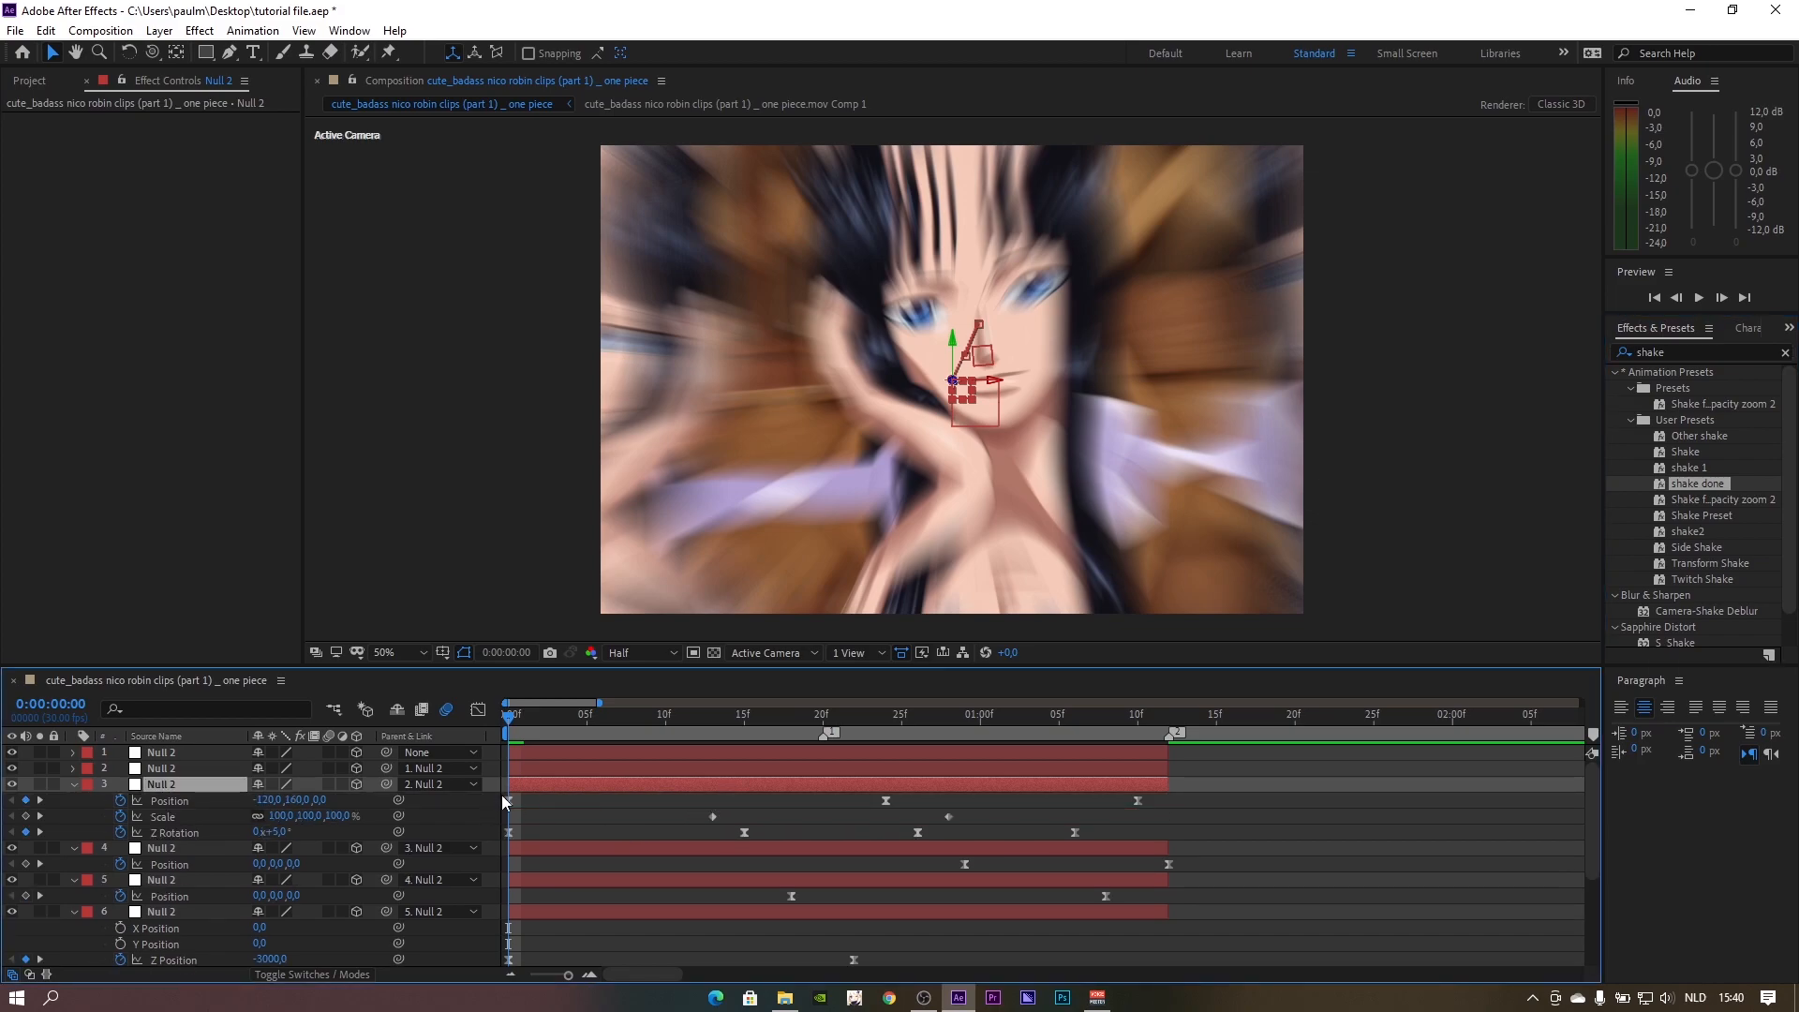
drag(476, 793, 457, 854)
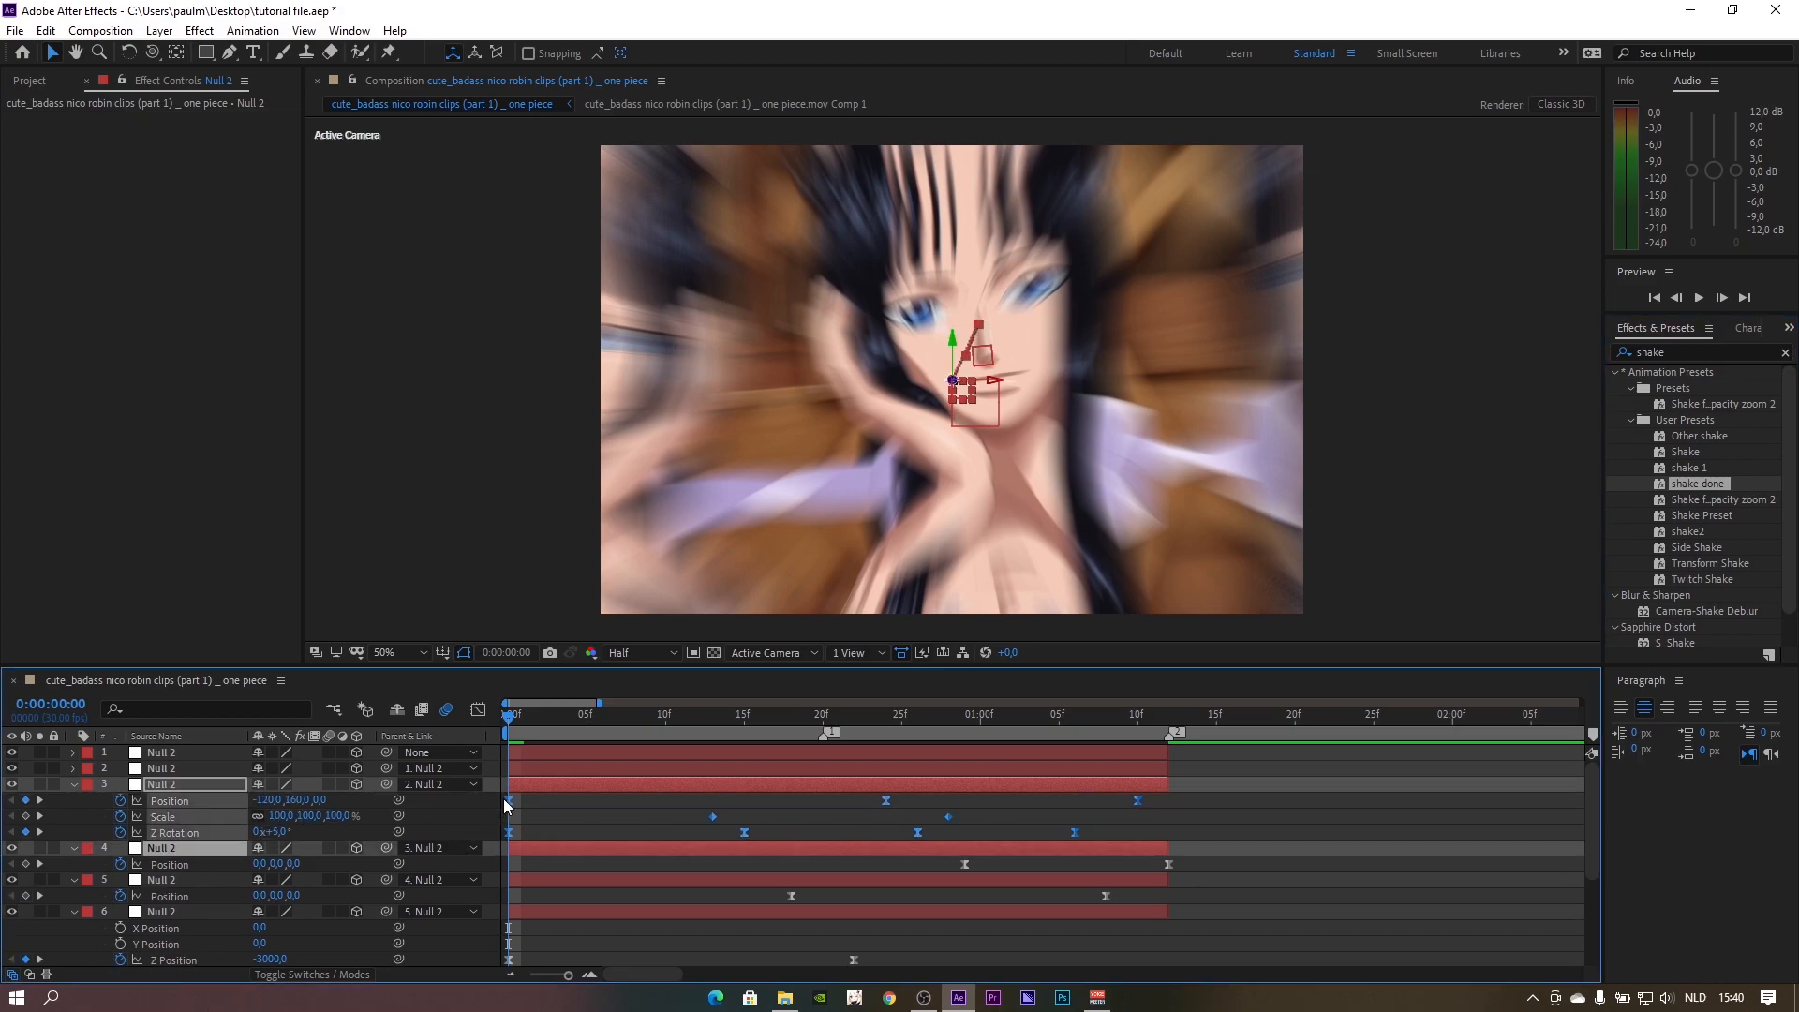
key(alt+Left)
key(alt+Left)
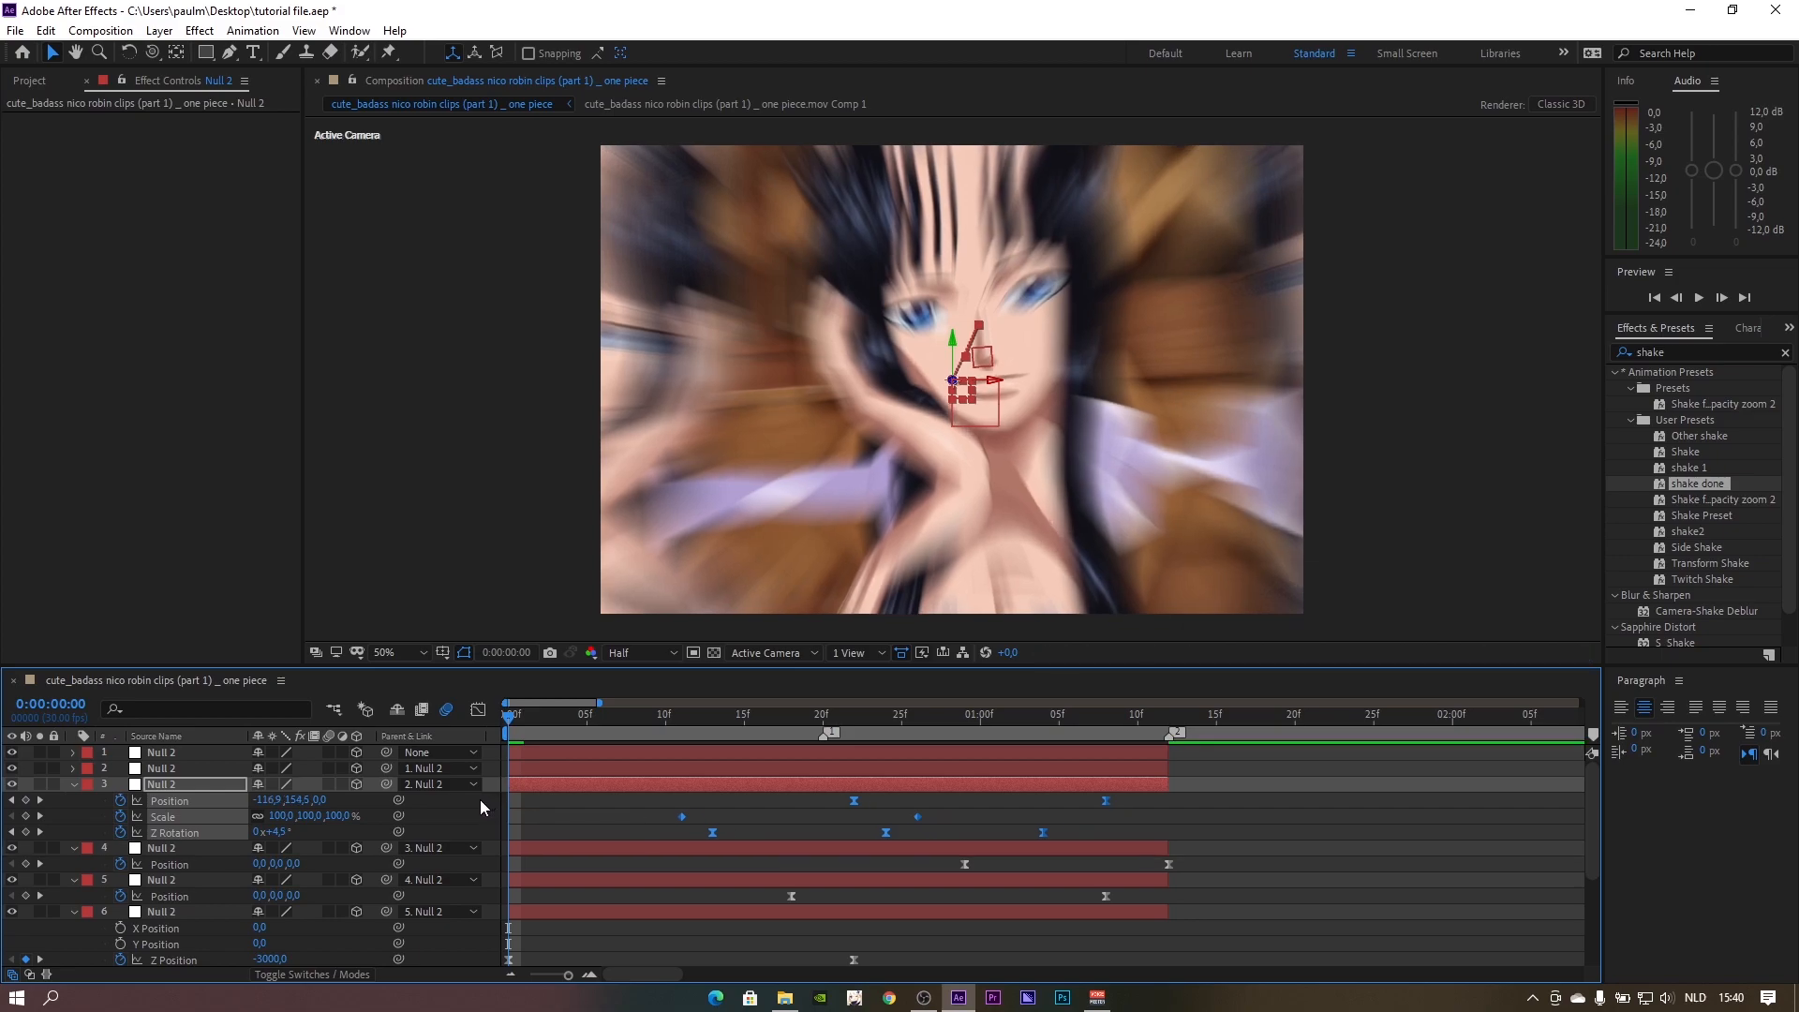
Spread out the layer 3 null's middle and last shake keyframes to later times and shift the whole layer two frames later.
click(815, 812)
drag(1026, 792, 1184, 853)
drag(1105, 800, 1264, 803)
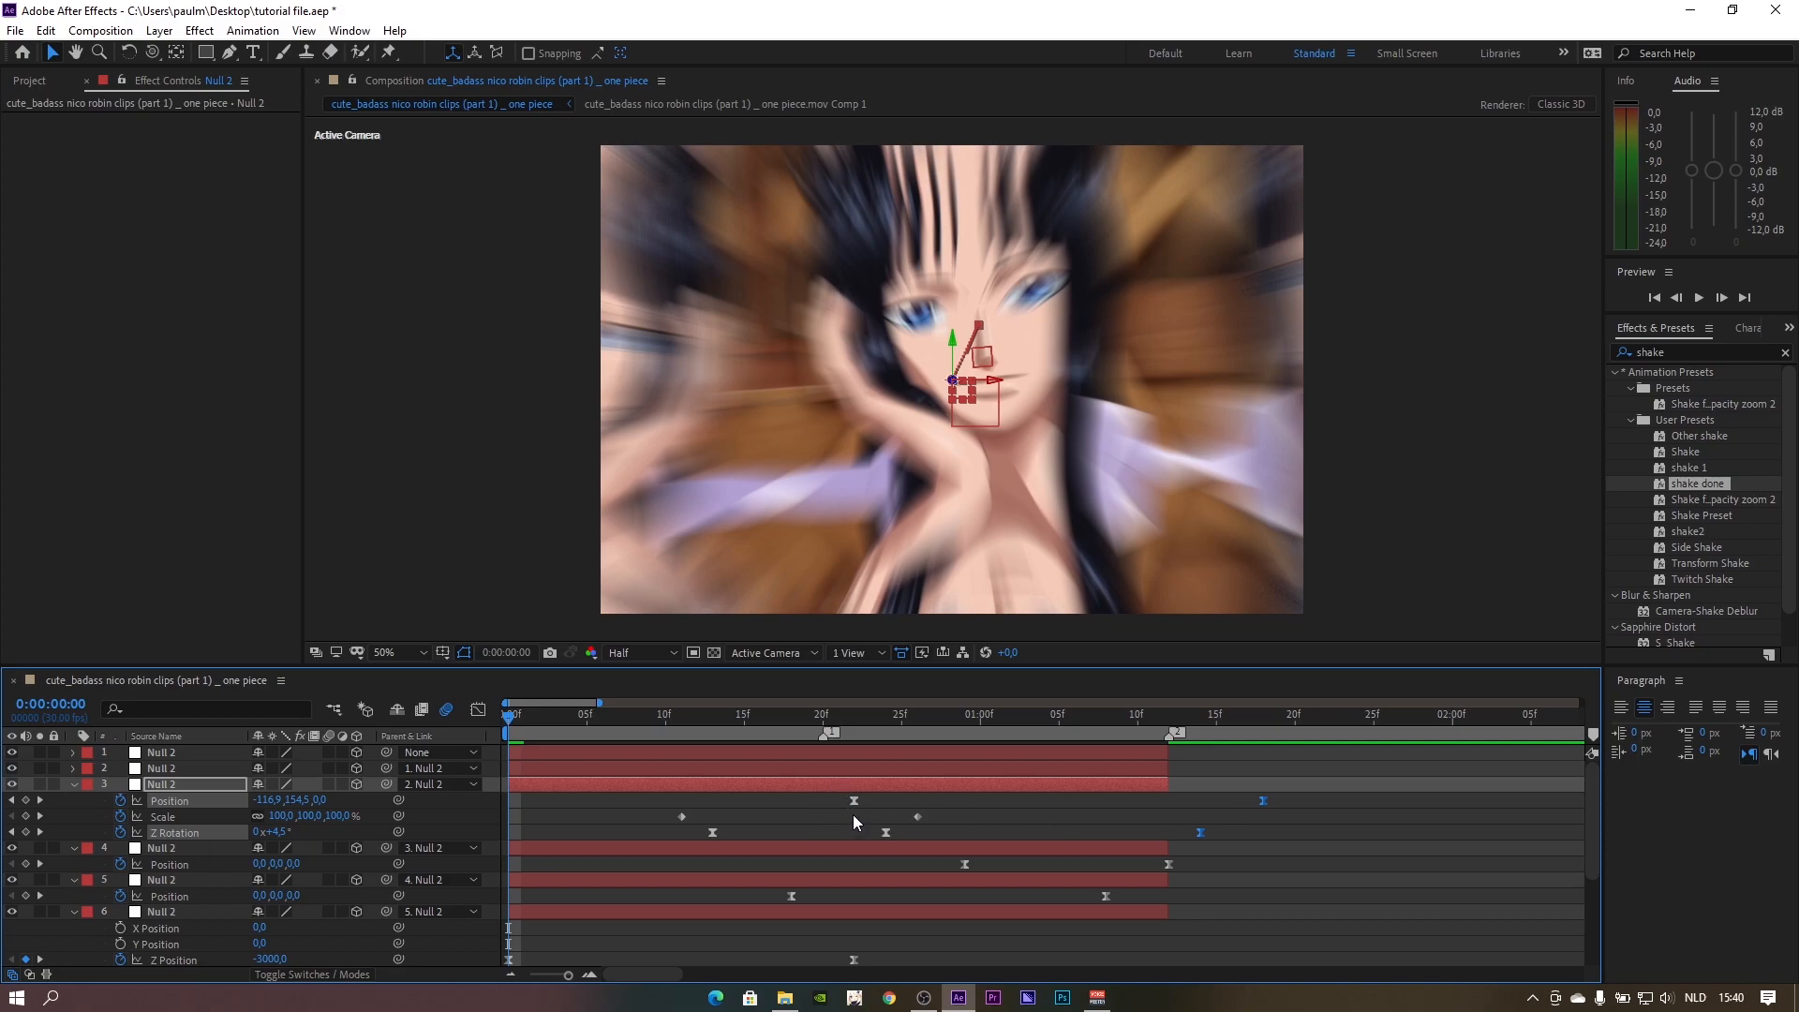
drag(828, 800, 886, 802)
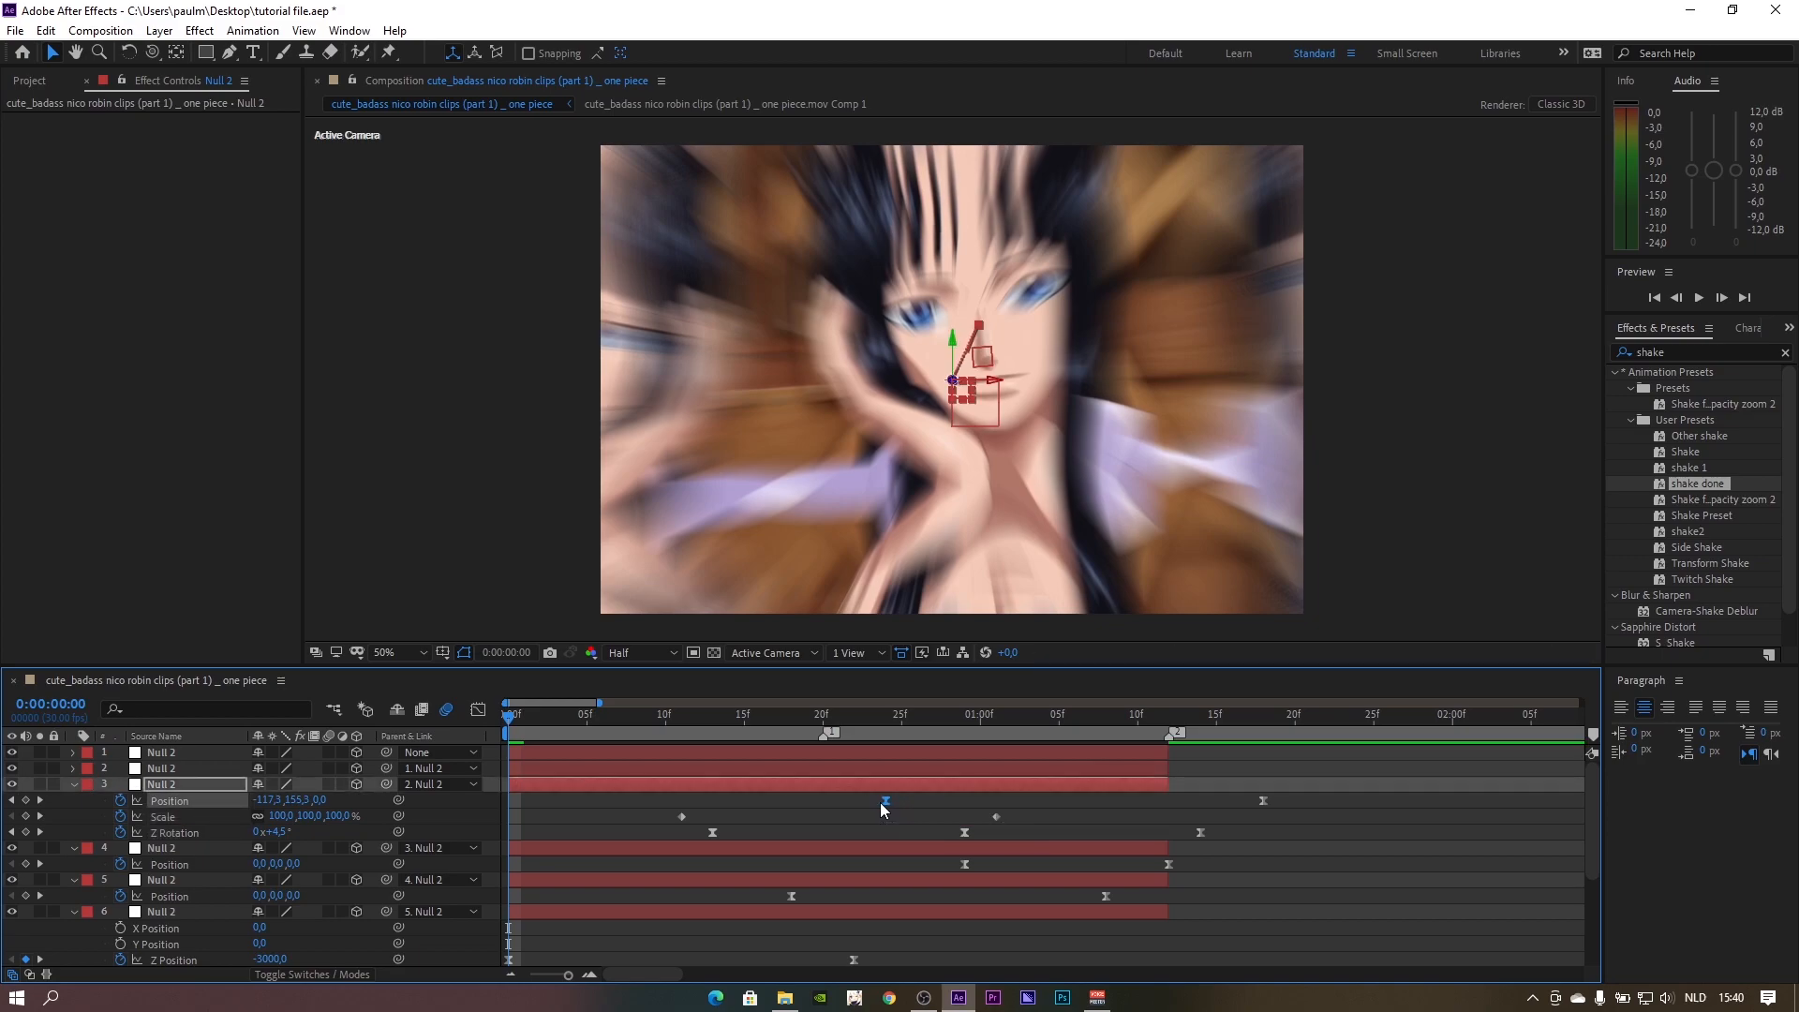
mouse_move(566, 783)
mouse_down()
mouse_move(648, 782)
mouse_move(599, 780)
mouse_up()
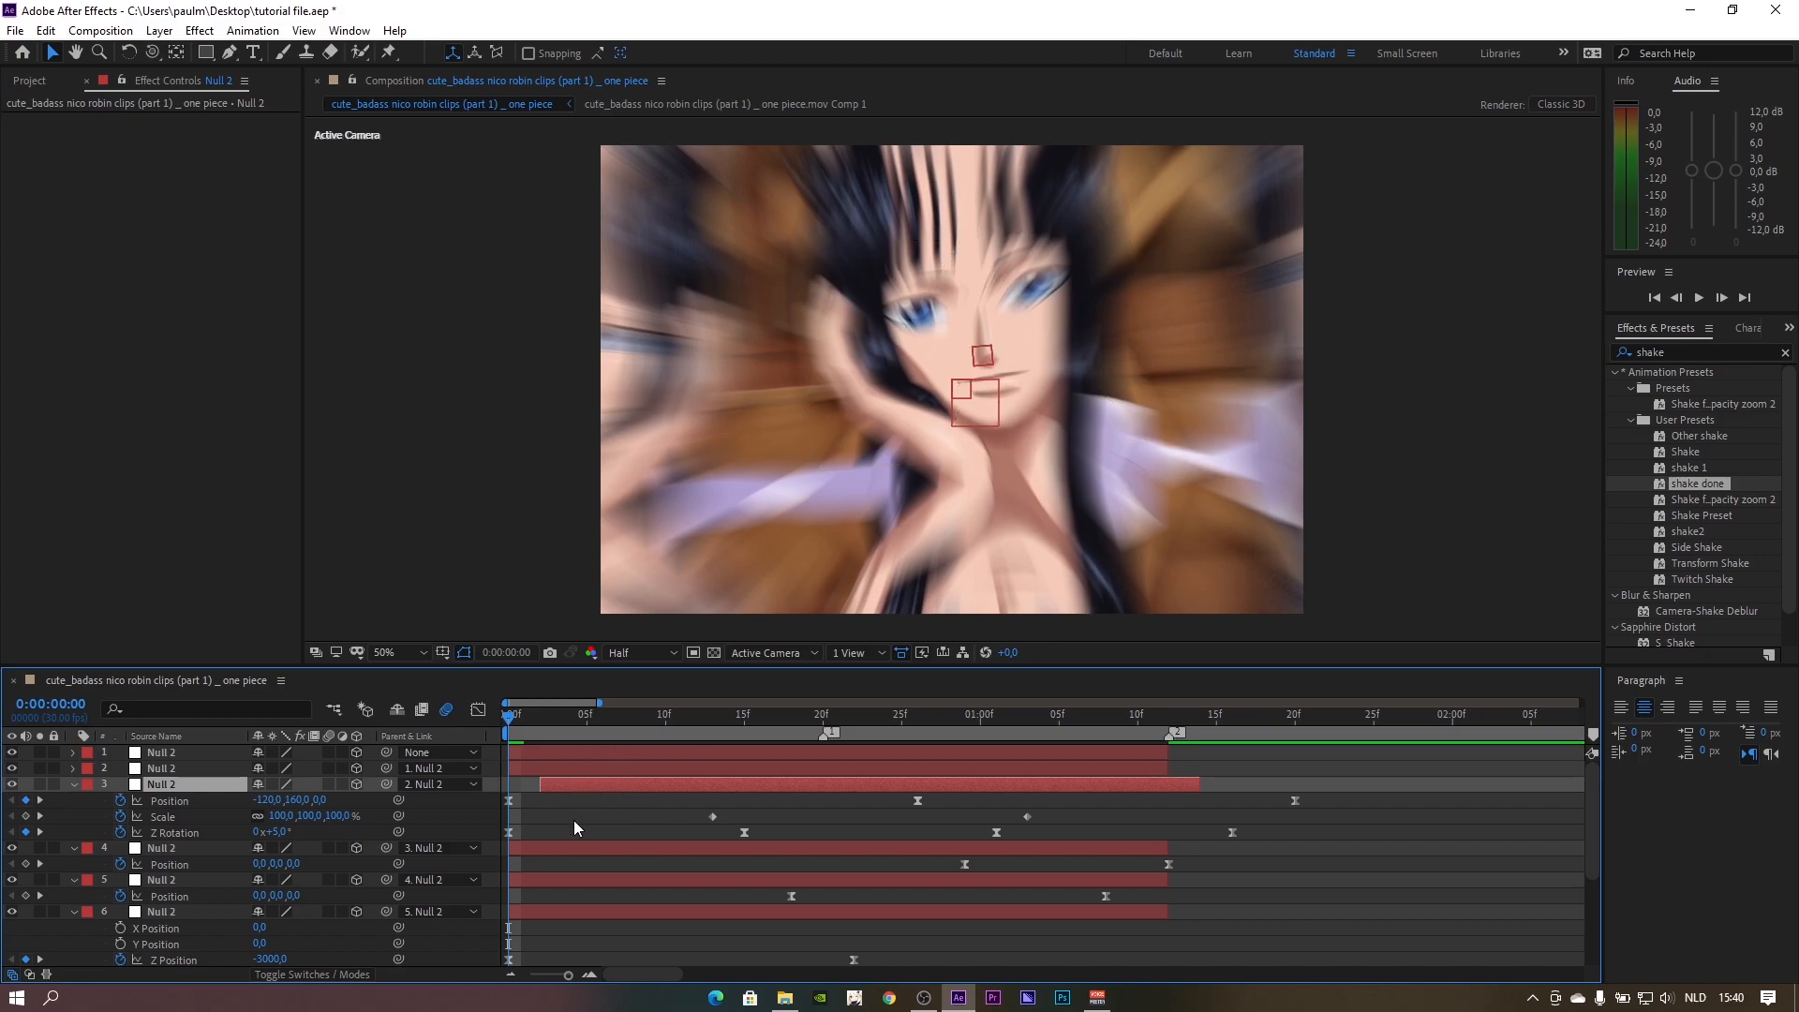
Set the layer 3 null's starting Position to X 120 and Y -160.
click(266, 800)
text(120)
click(307, 806)
click(305, 804)
text(-160)
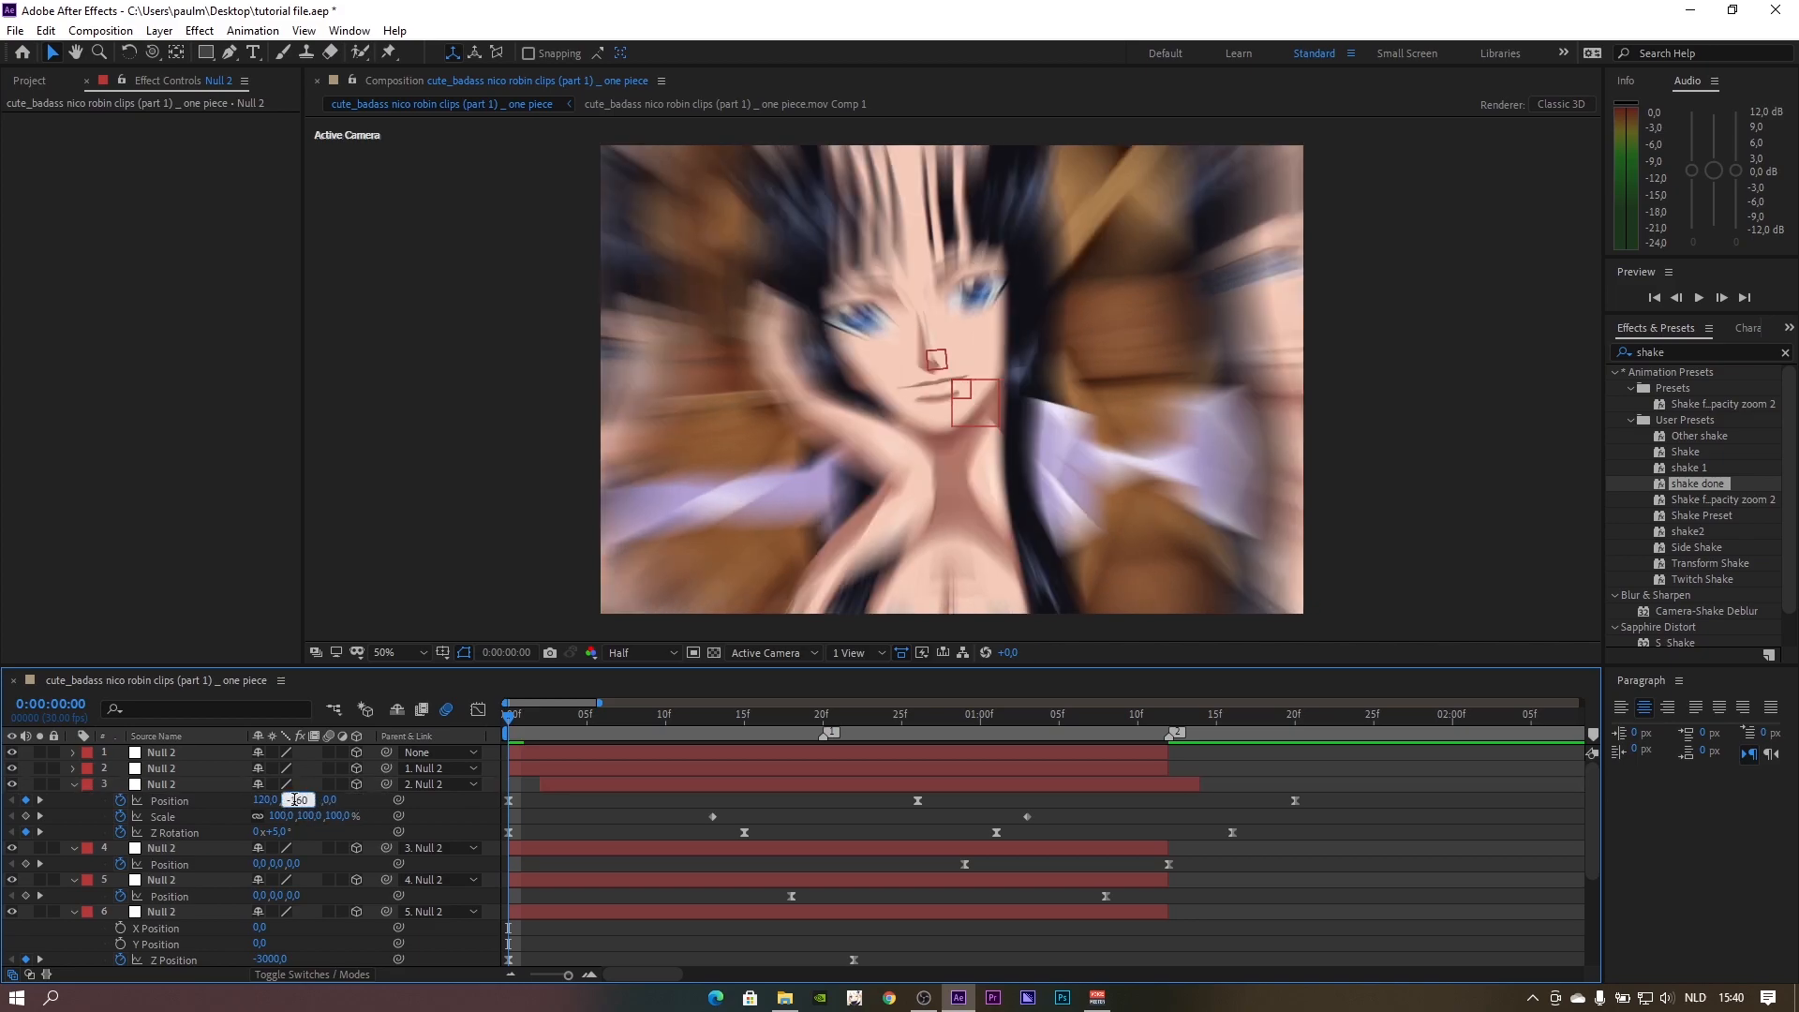
key(Return)
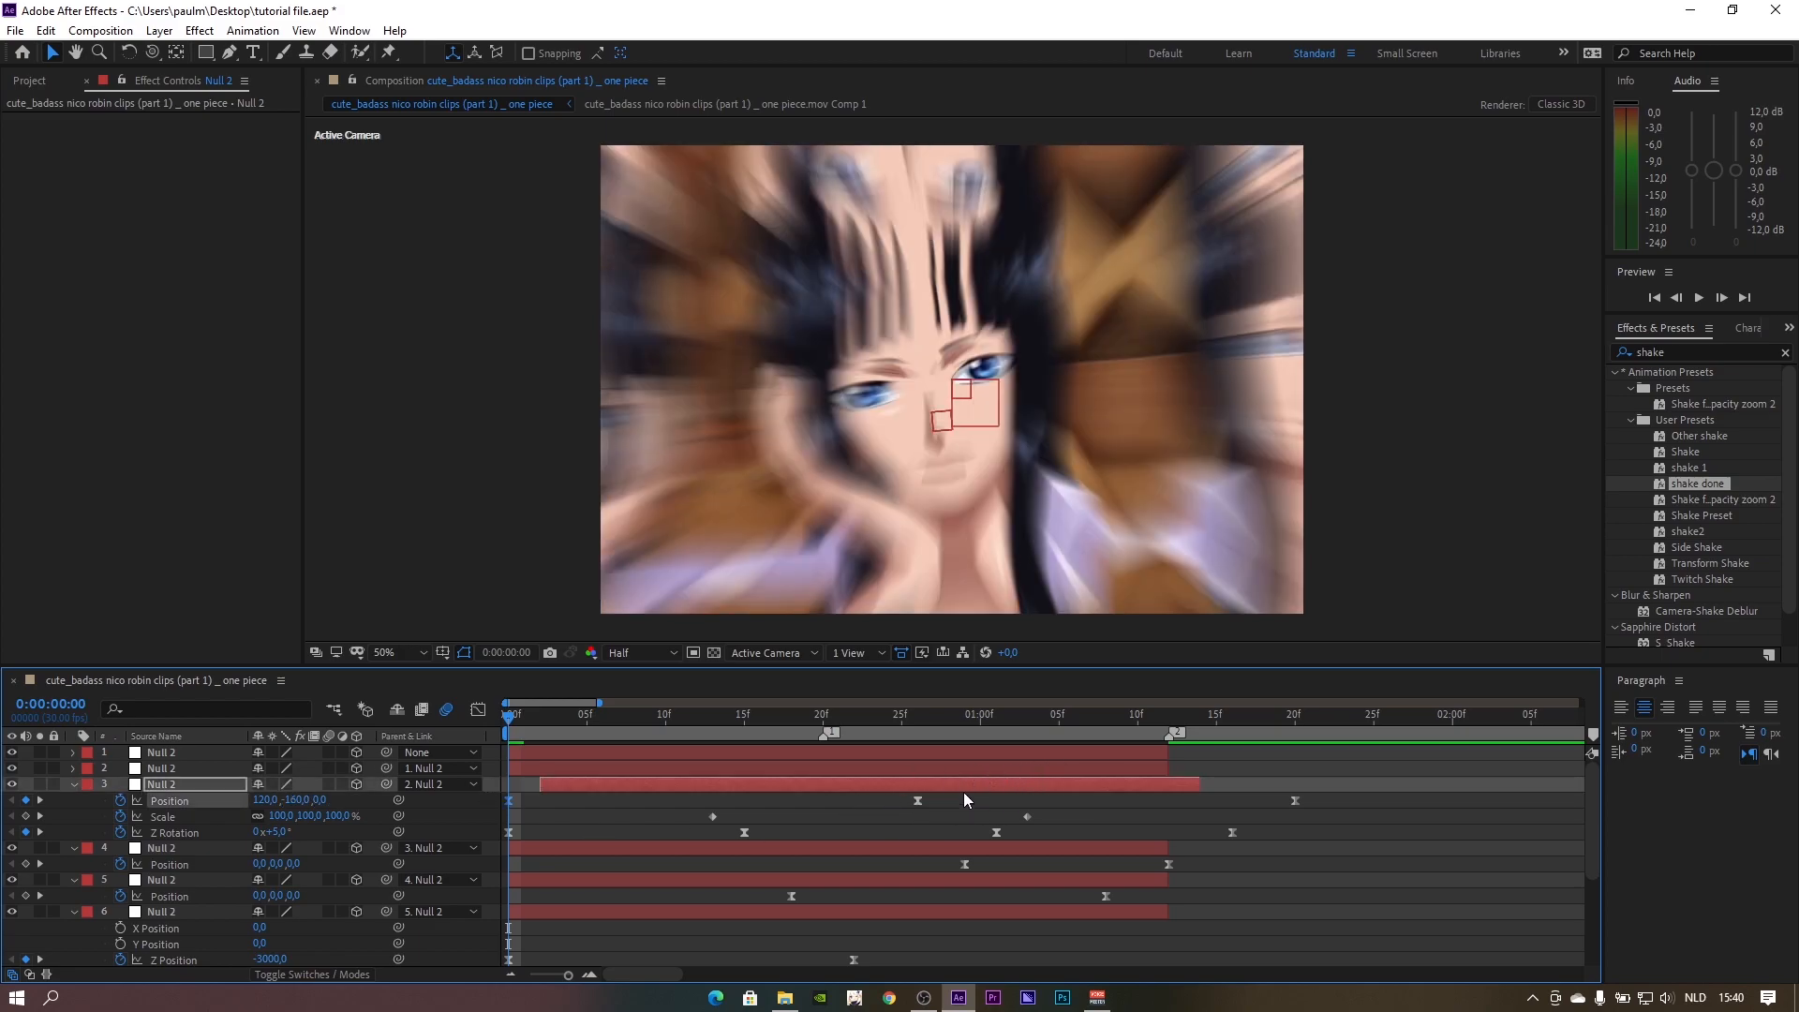
Set the layer 3 null's middle Position keyframe to X -40 and Y 120.
double_click(918, 801)
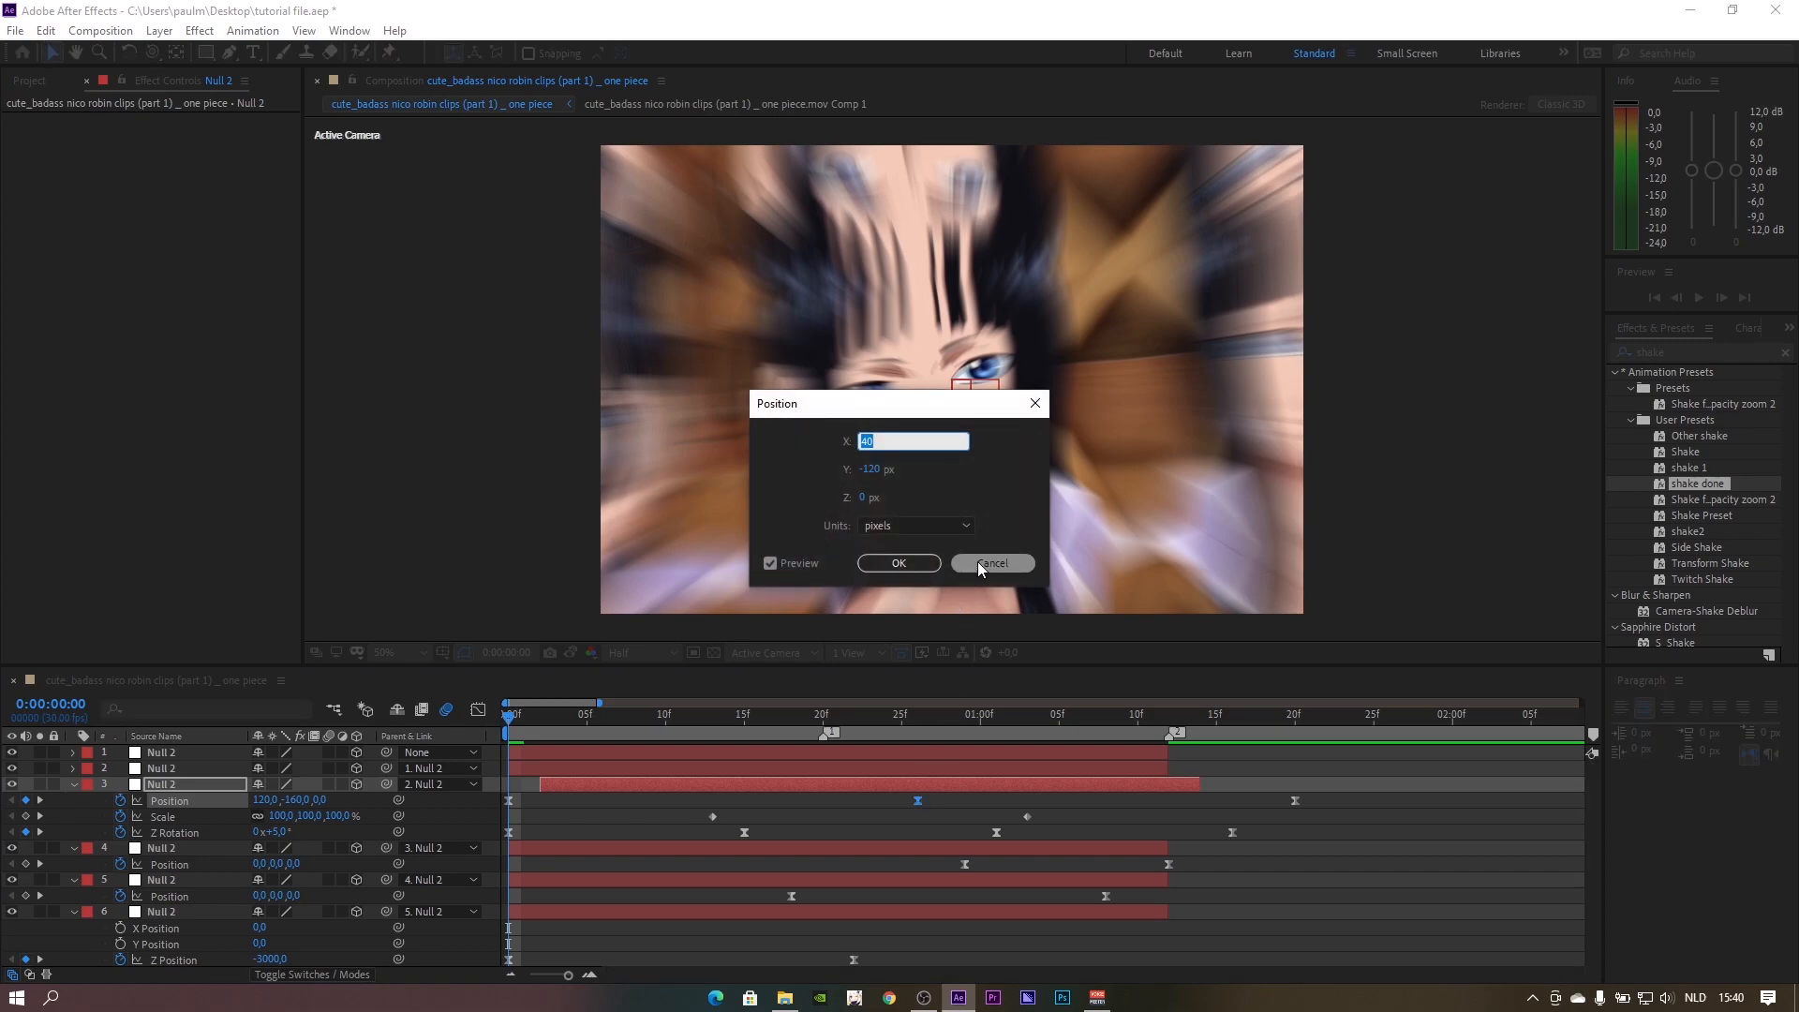
click(976, 560)
double_click(918, 800)
text(-40)
click(881, 476)
text(120)
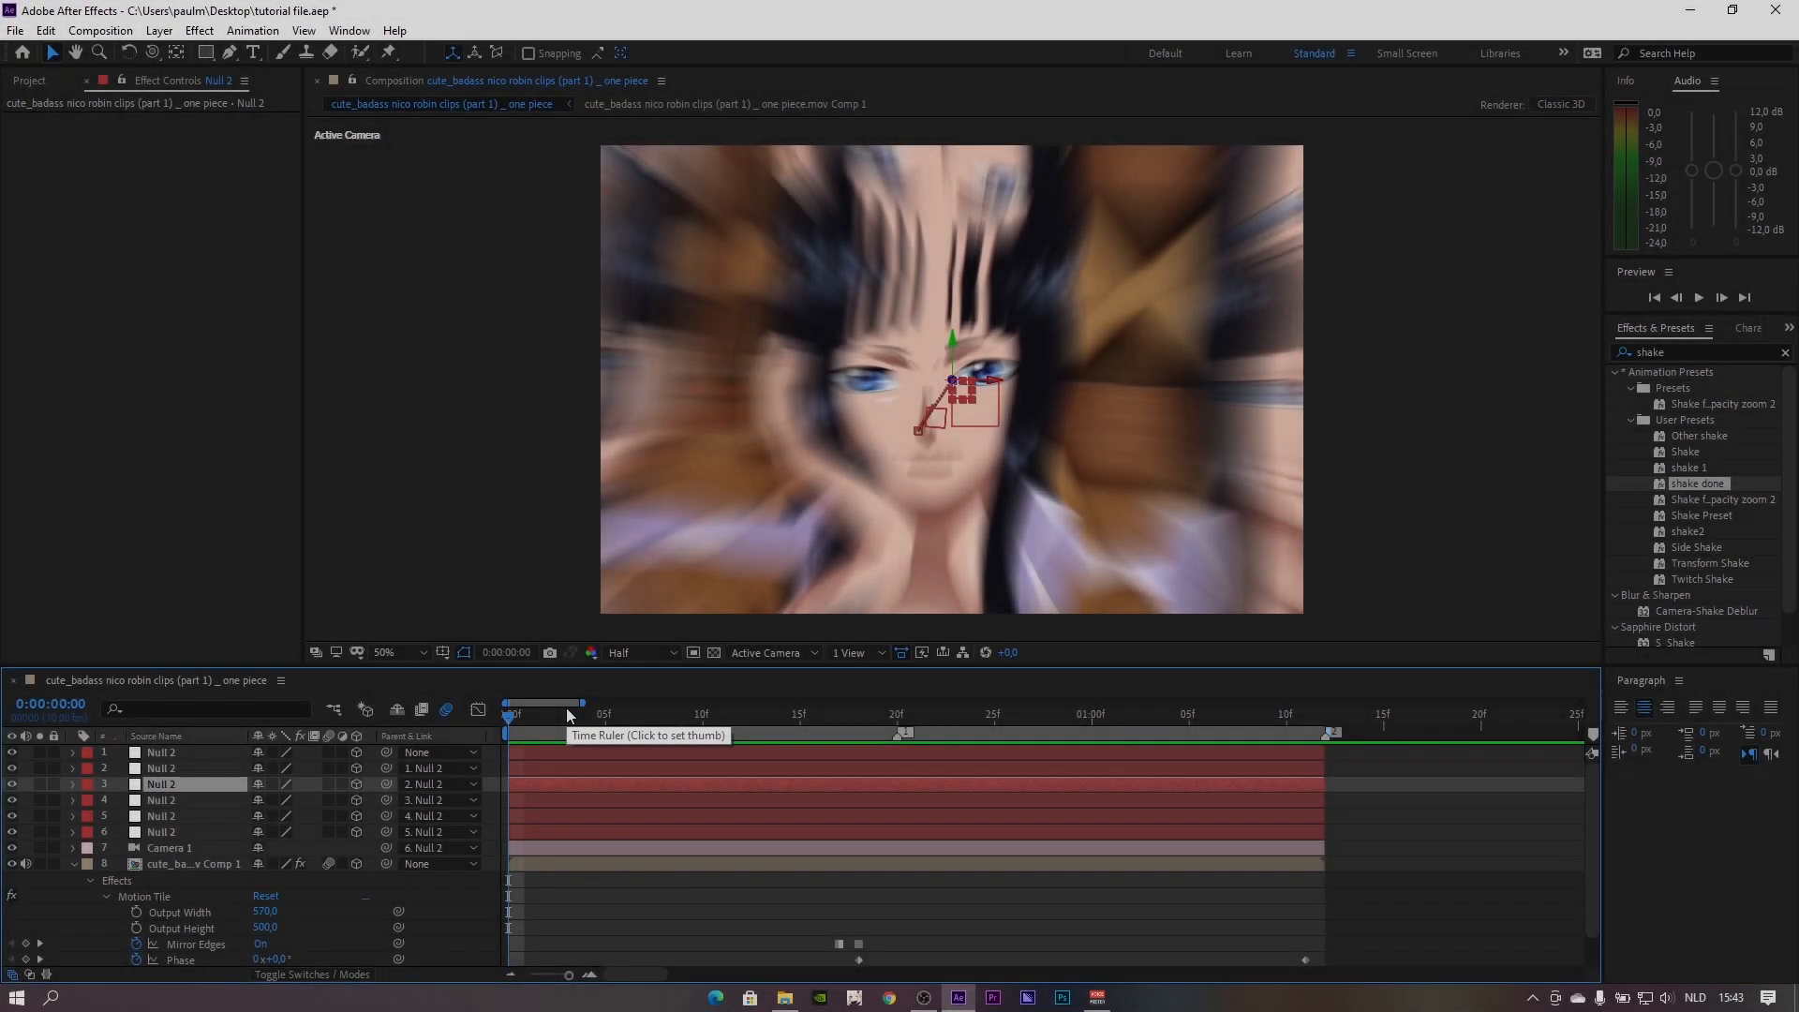
Play back the shake, then at frame 17 set the layer 2 null's Y Position to -74.
key(space)
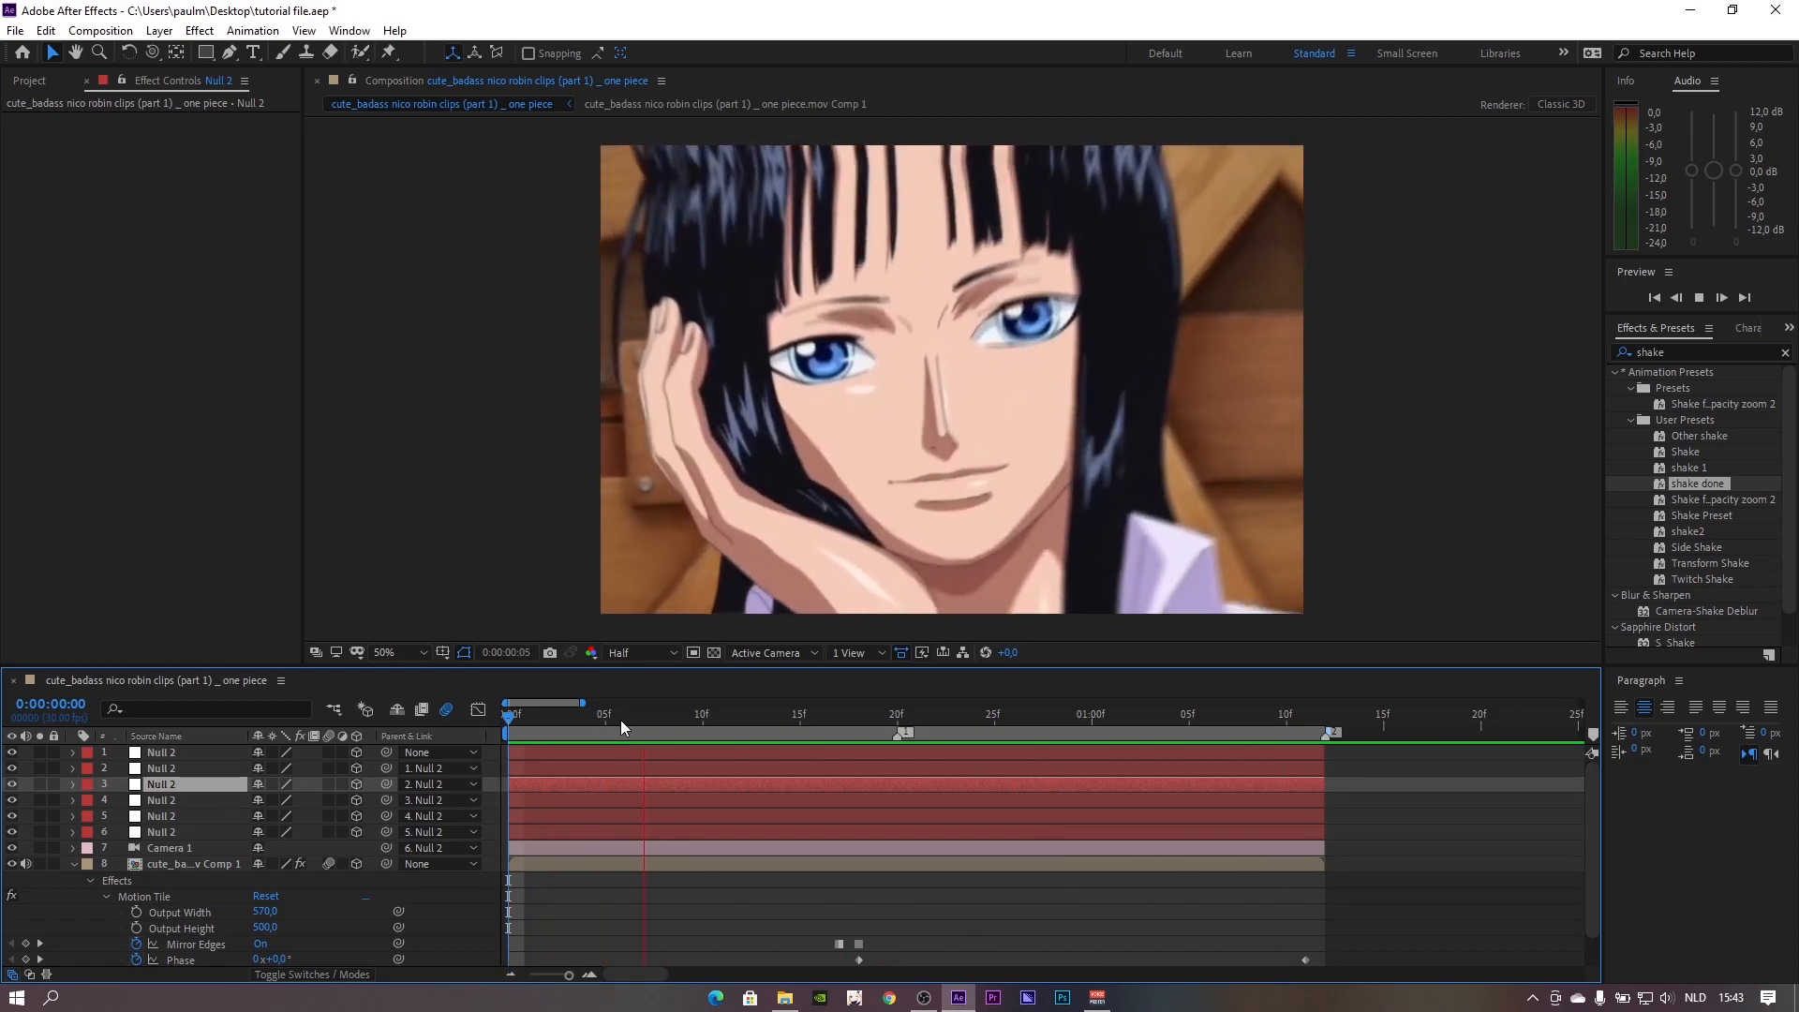
click(837, 722)
mouse_move(838, 725)
mouse_down()
mouse_move(863, 724)
mouse_move(840, 724)
mouse_up()
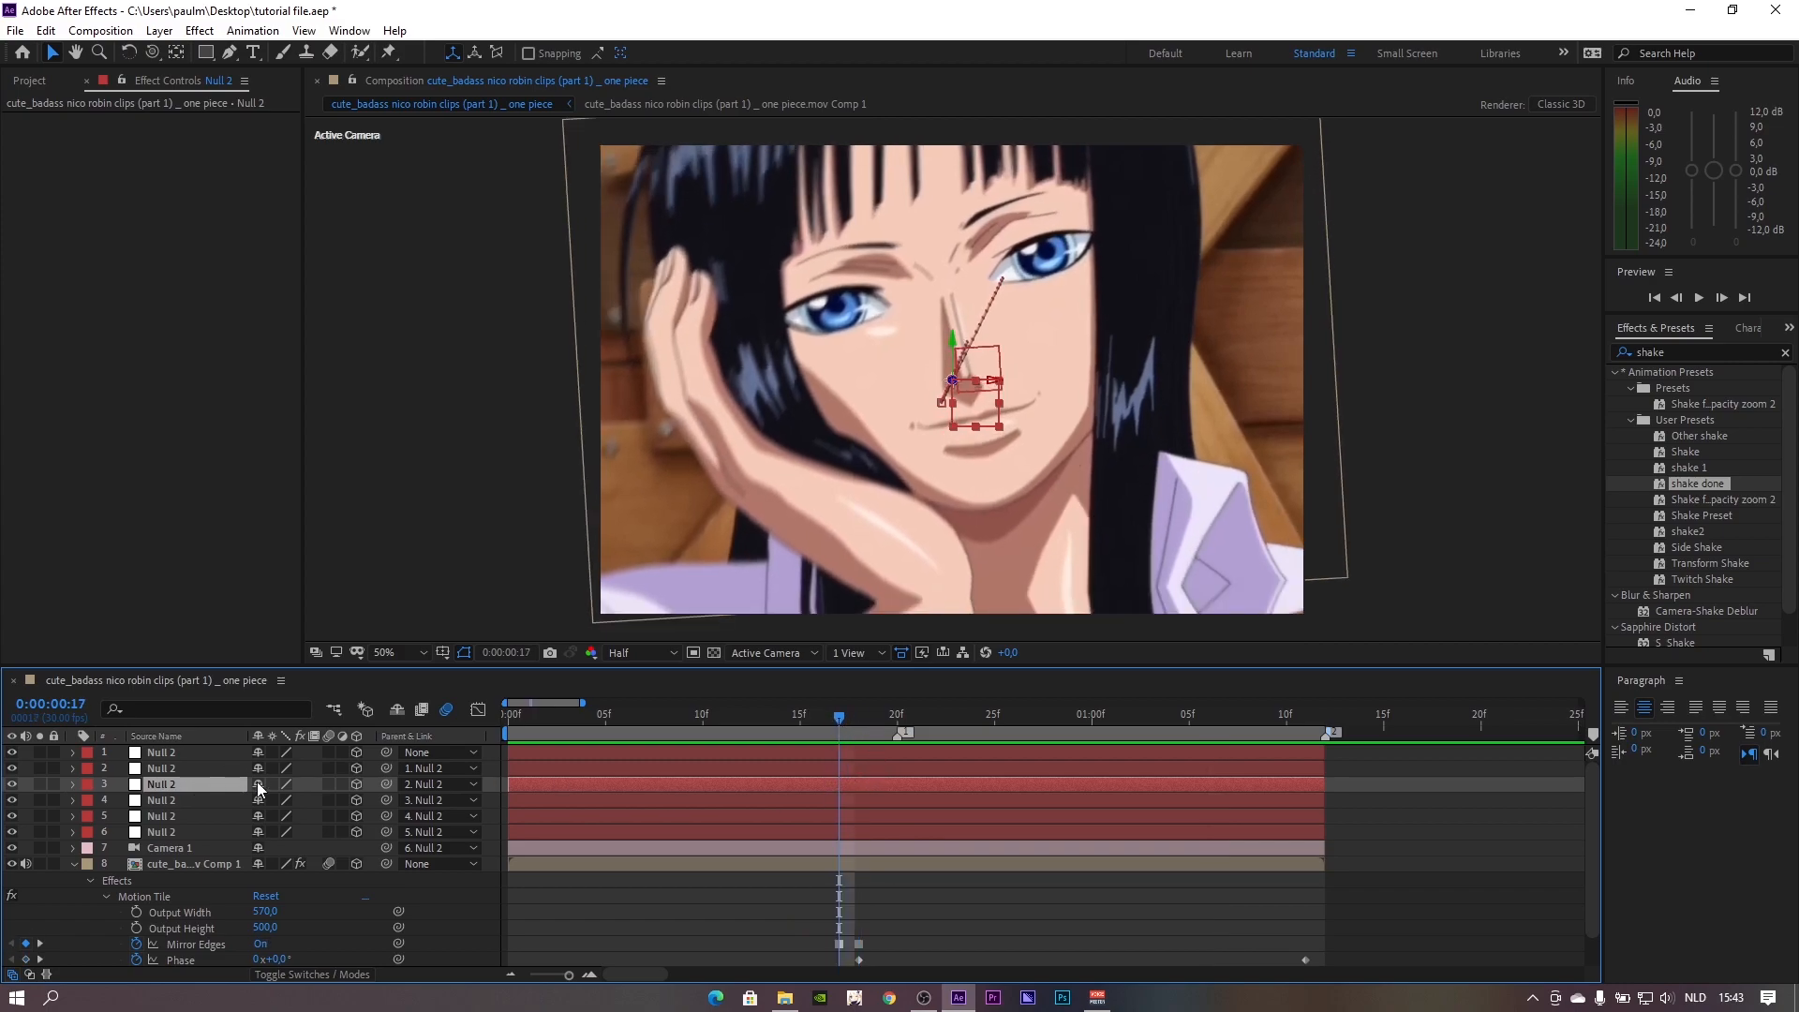
click(922, 769)
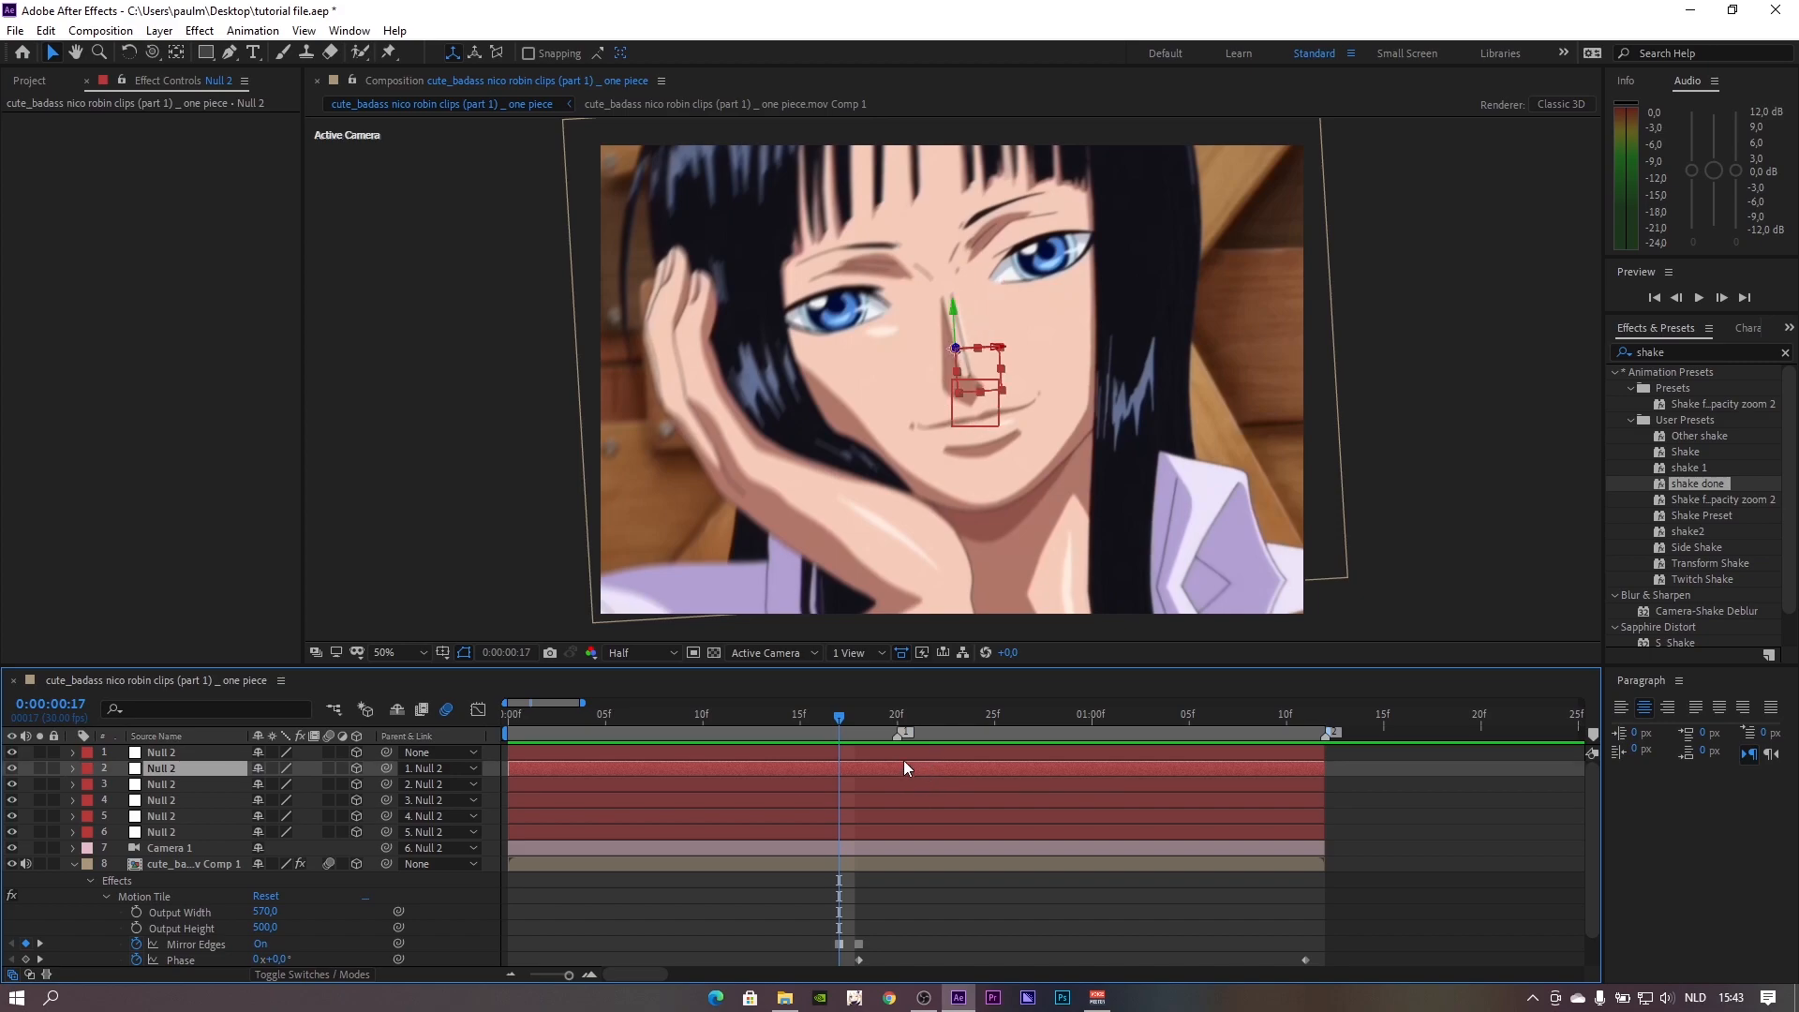
key(p)
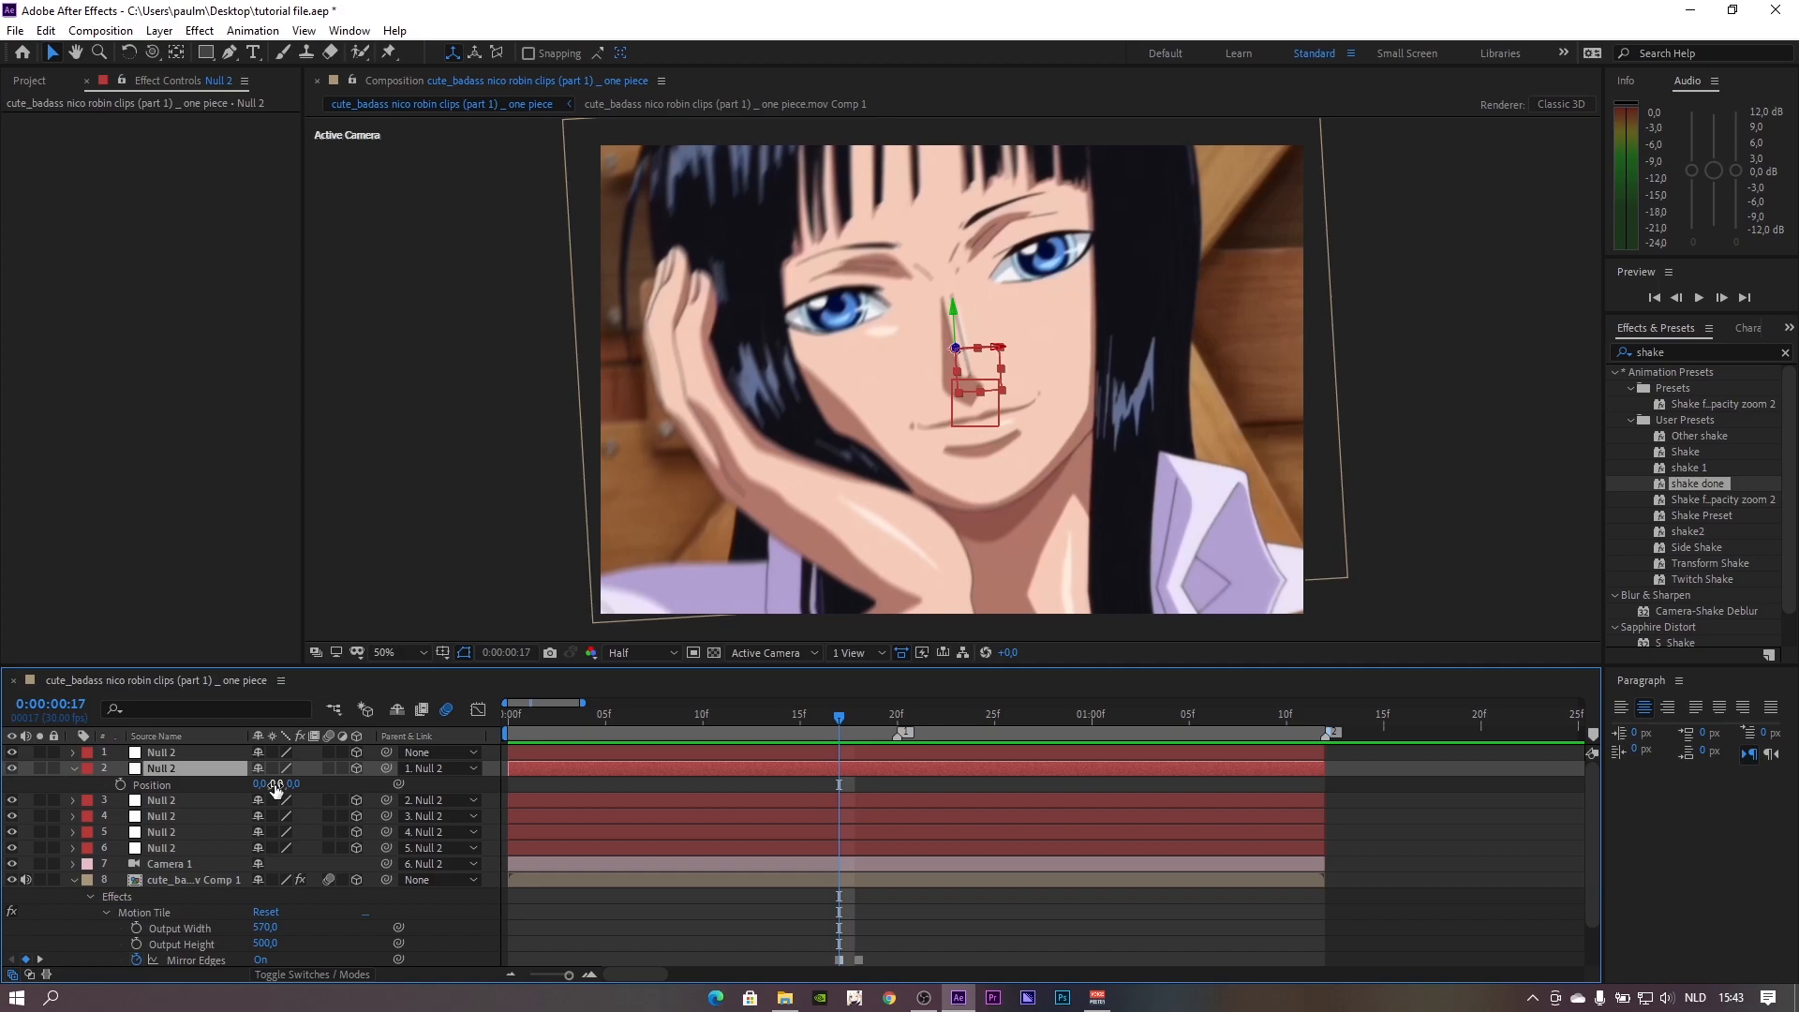
drag(275, 784, 220, 774)
Scale the layer 8 clip precomp to 120% and play the animation from the start.
click(631, 883)
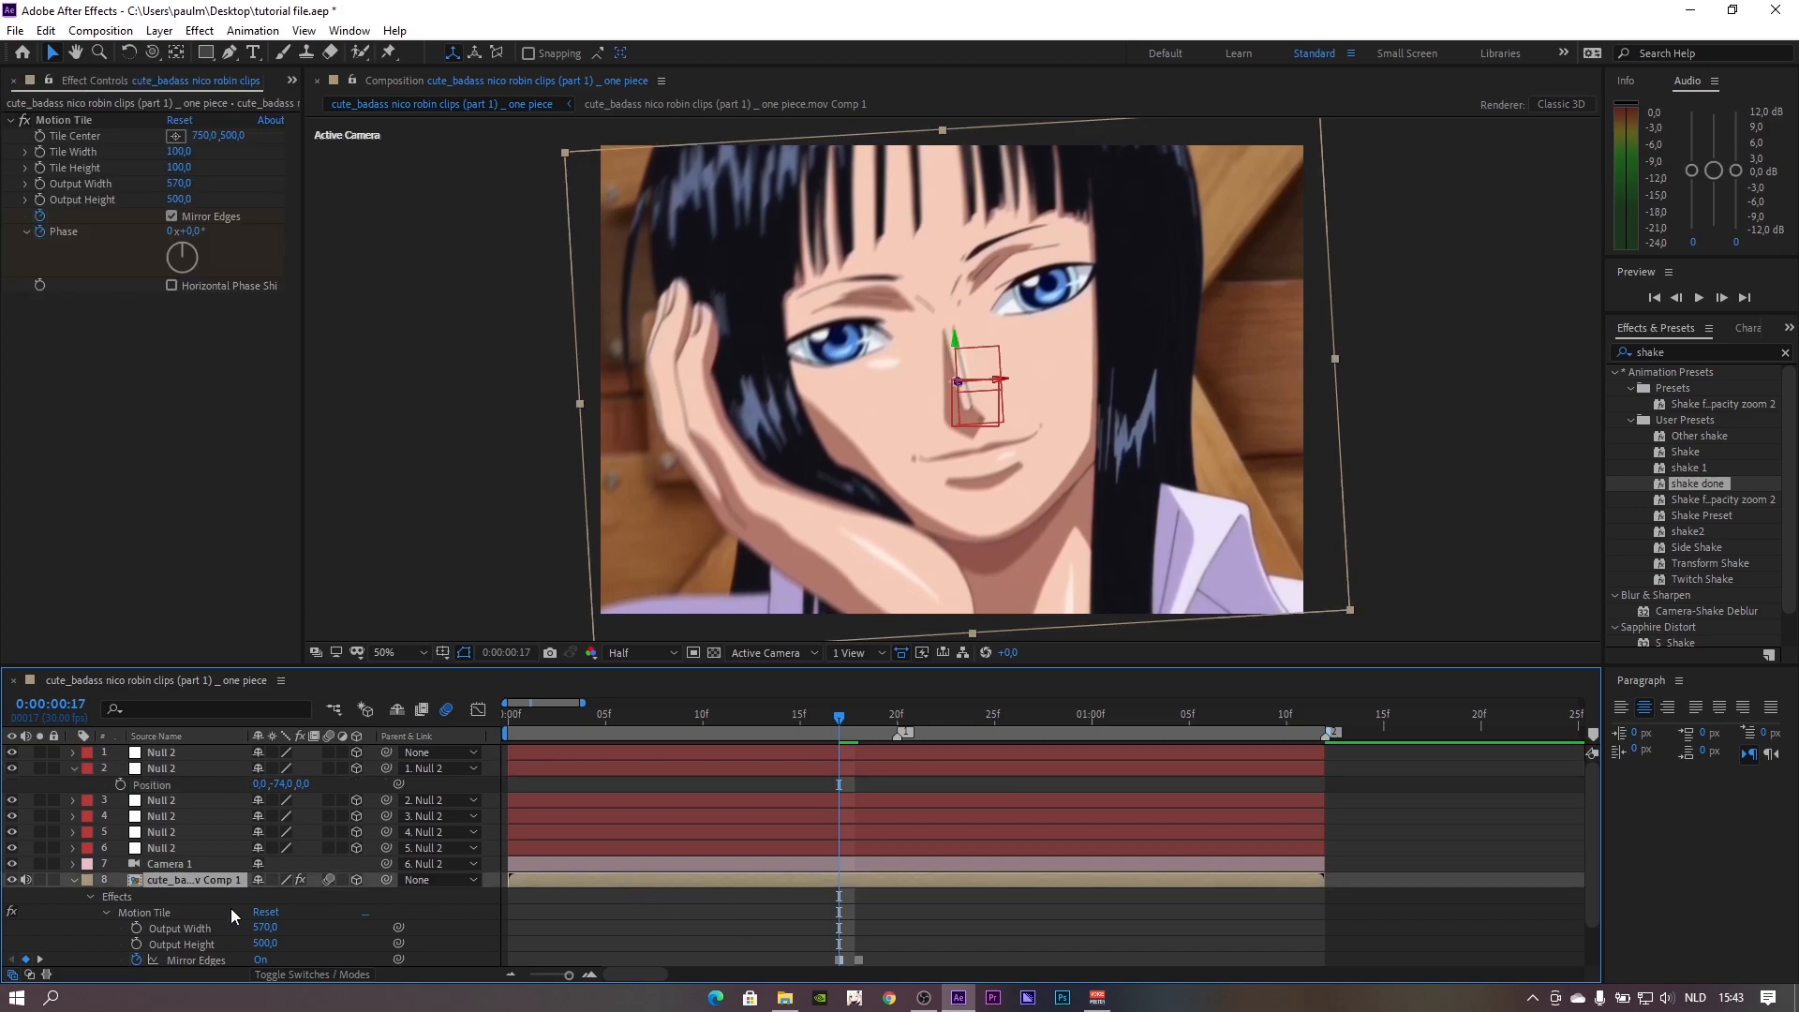
key(s)
key(F2)
click(281, 896)
text(120)
key(Return)
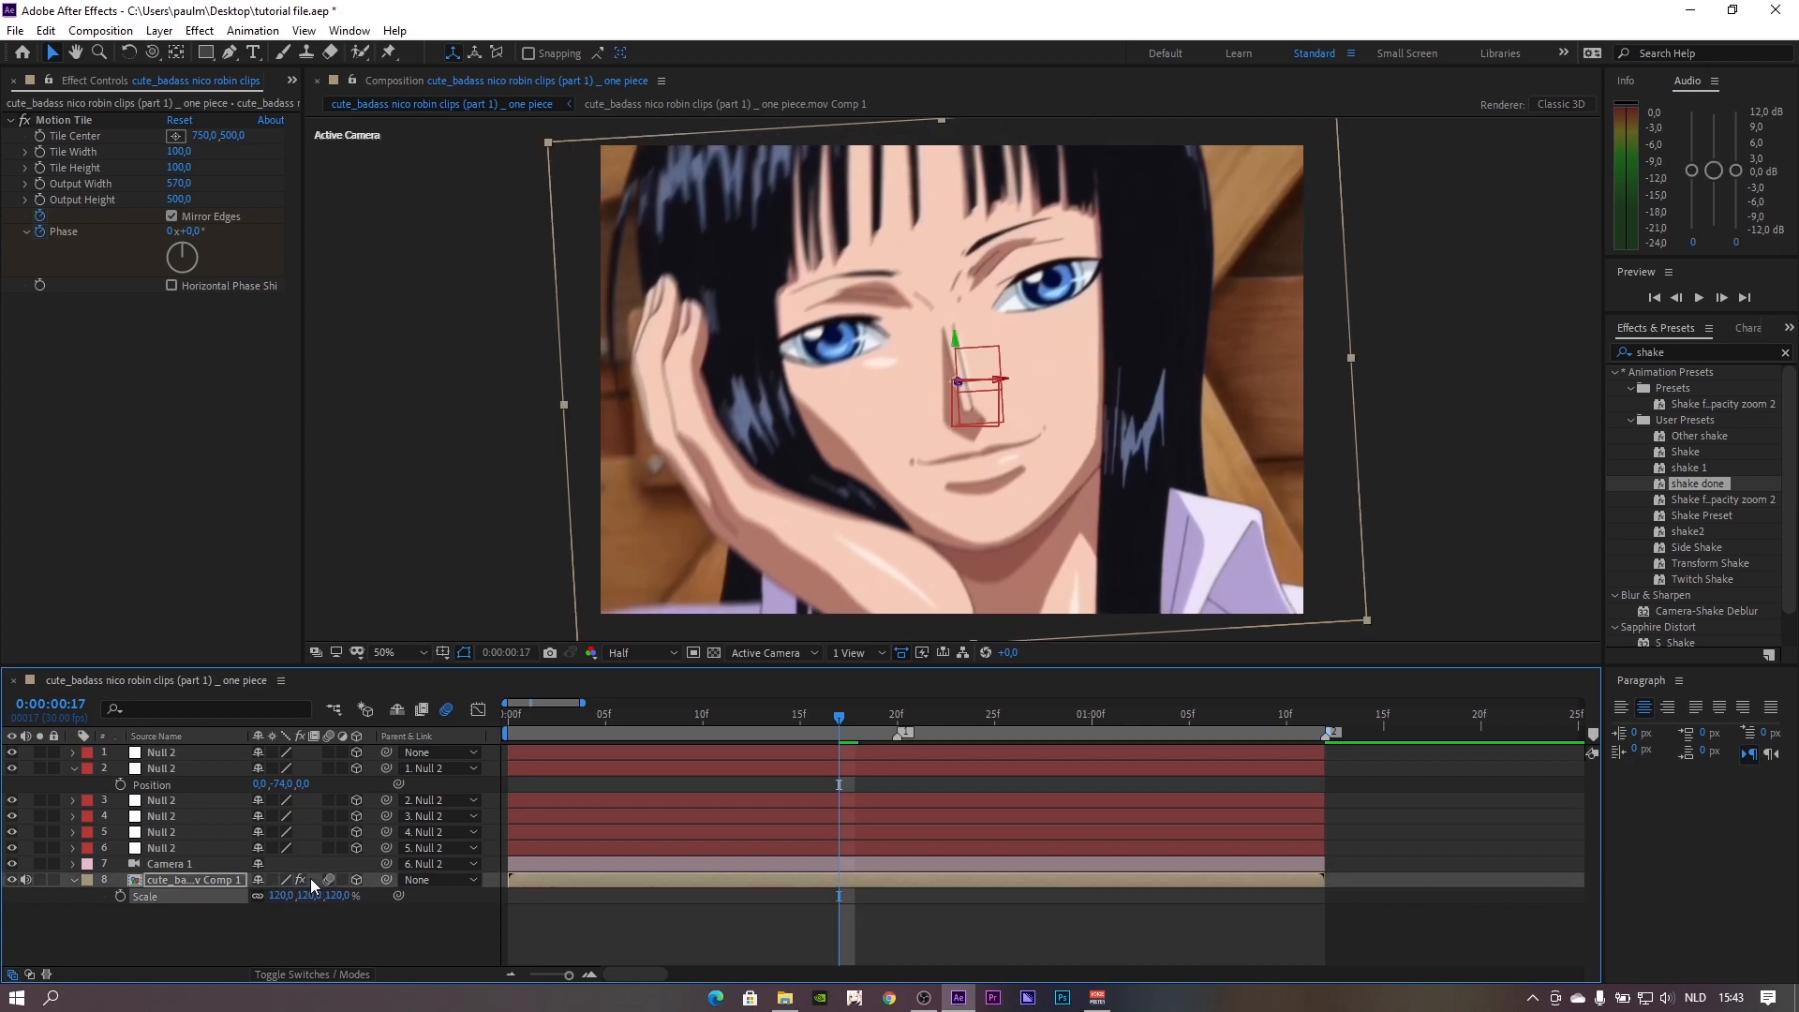
key(Home)
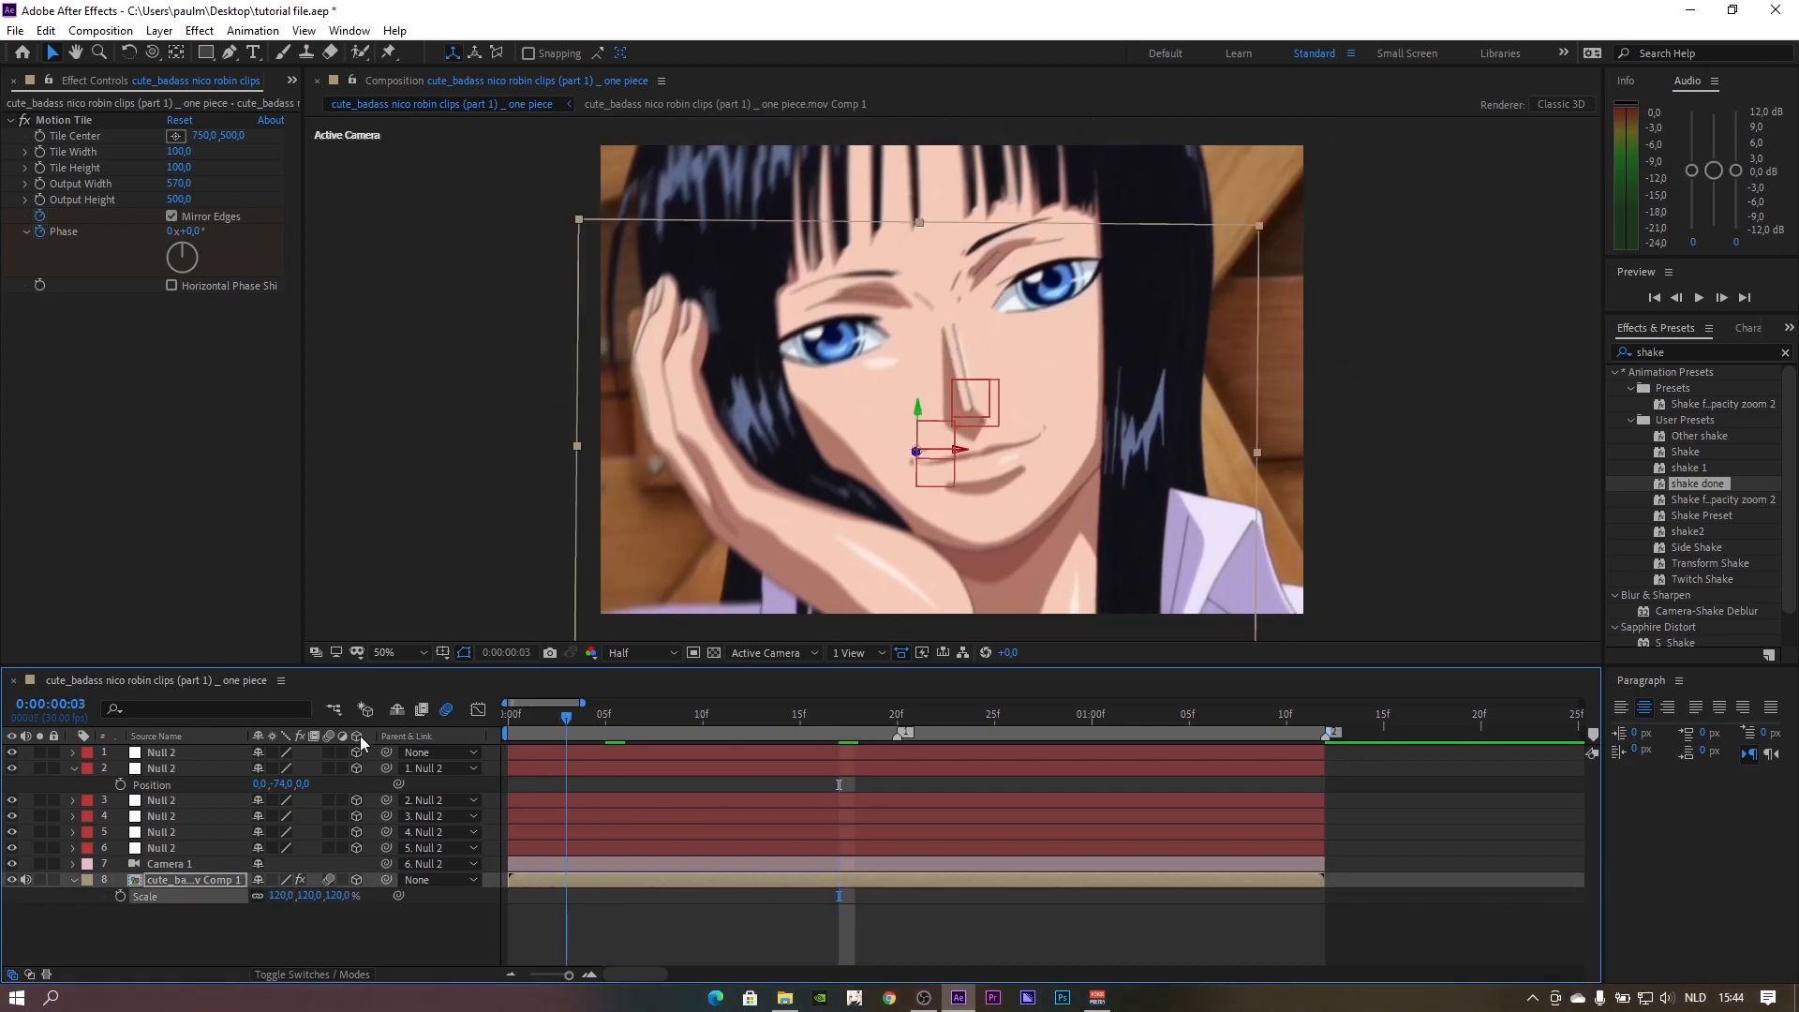
key(space)
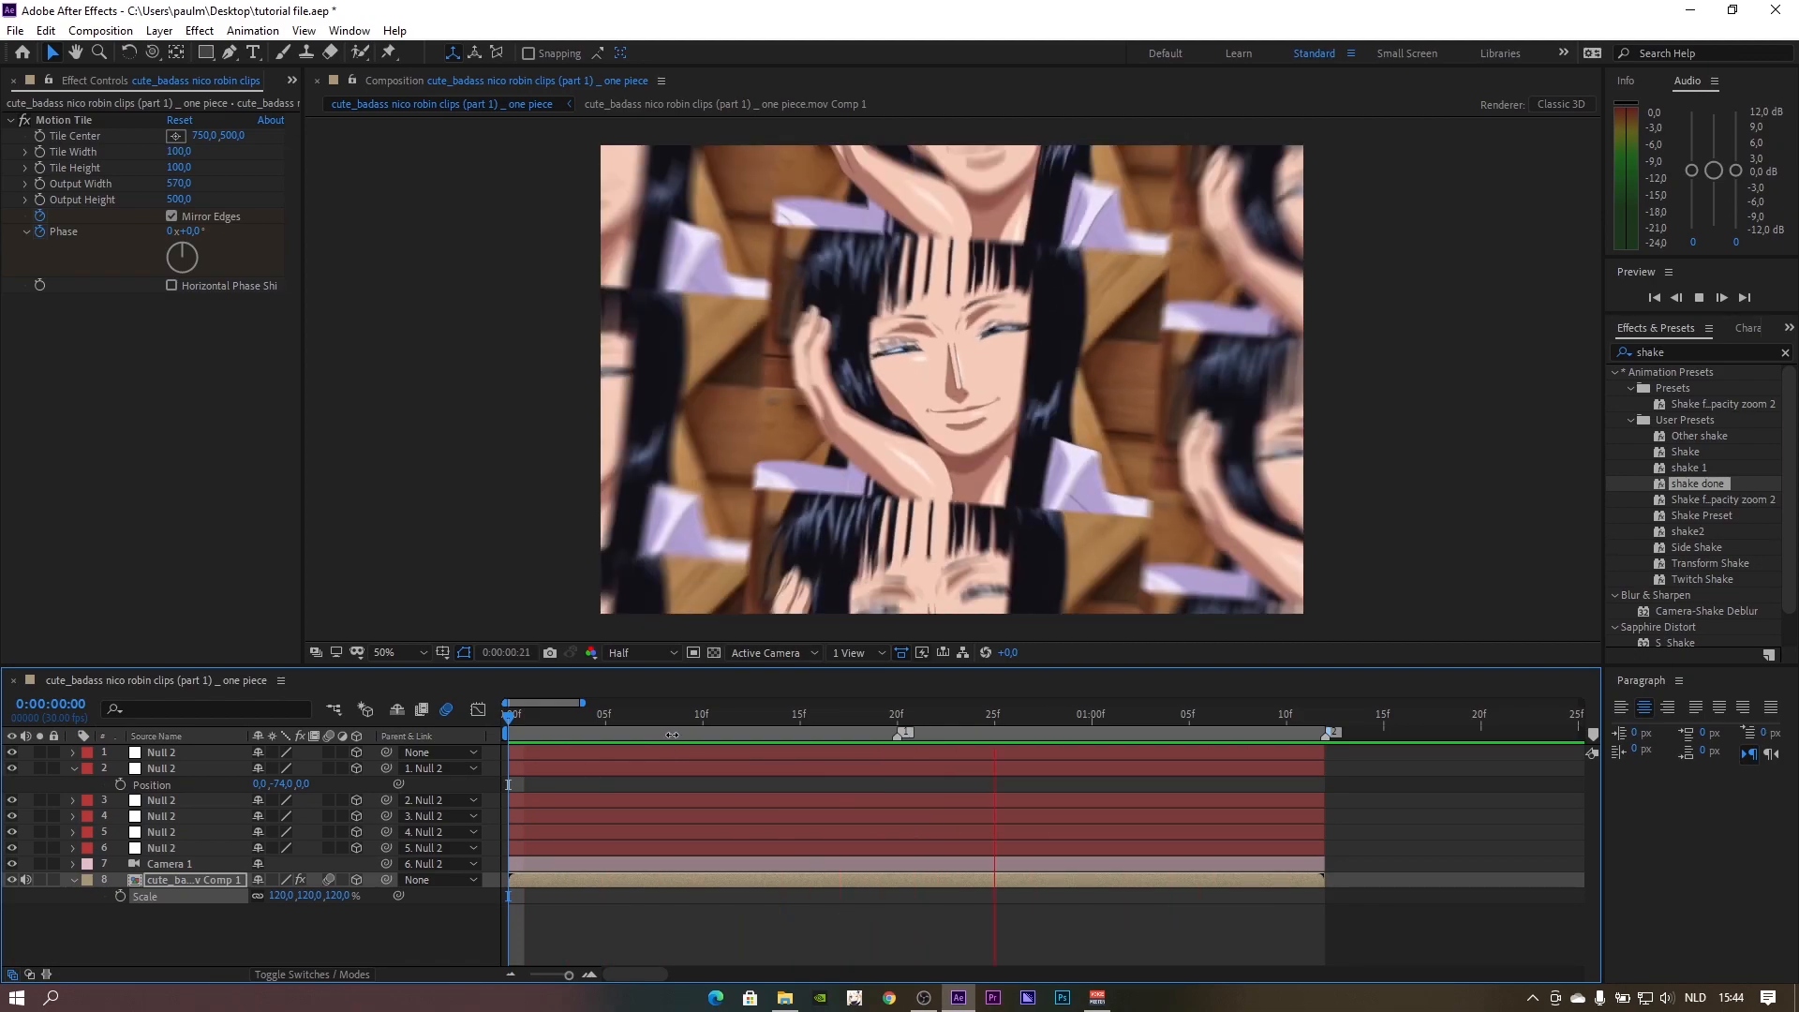
key(space)
Pre-compose all nulls, the camera and the clip layer into Pre-comp 1, moving all attributes and adjusting the duration to the selected layers.
click(495, 903)
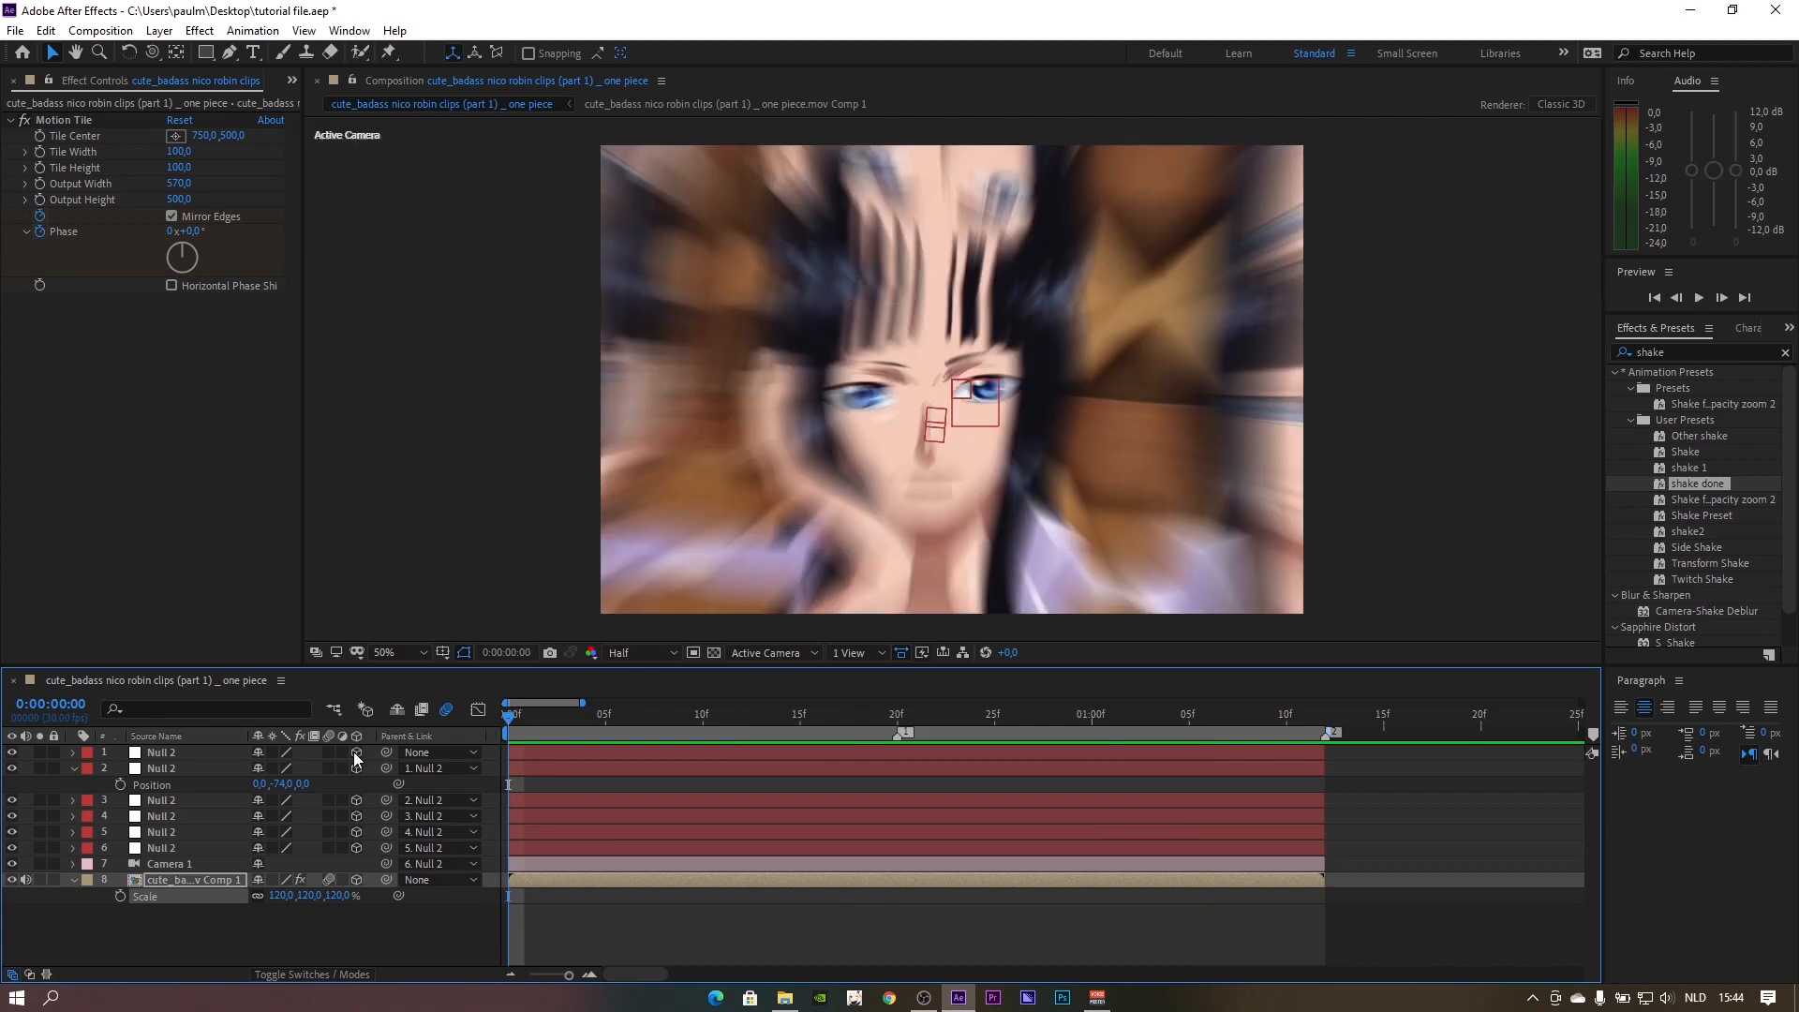
click(72, 768)
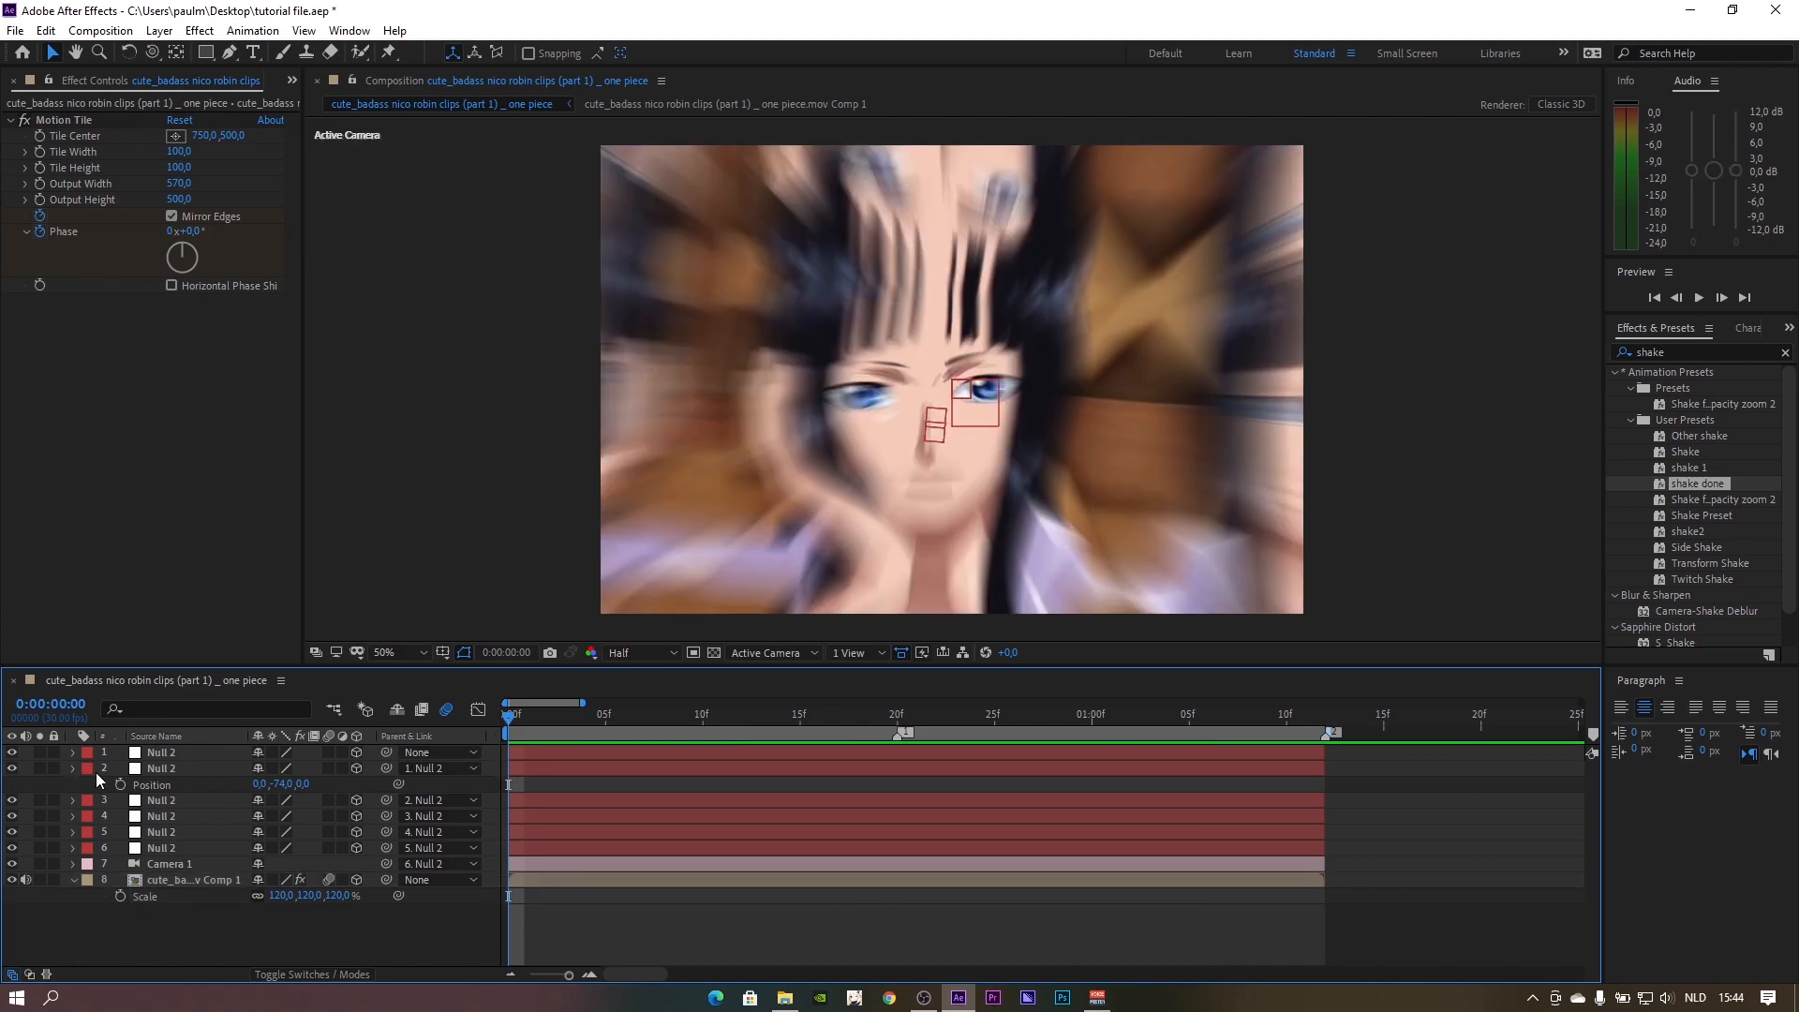
drag(499, 752, 463, 892)
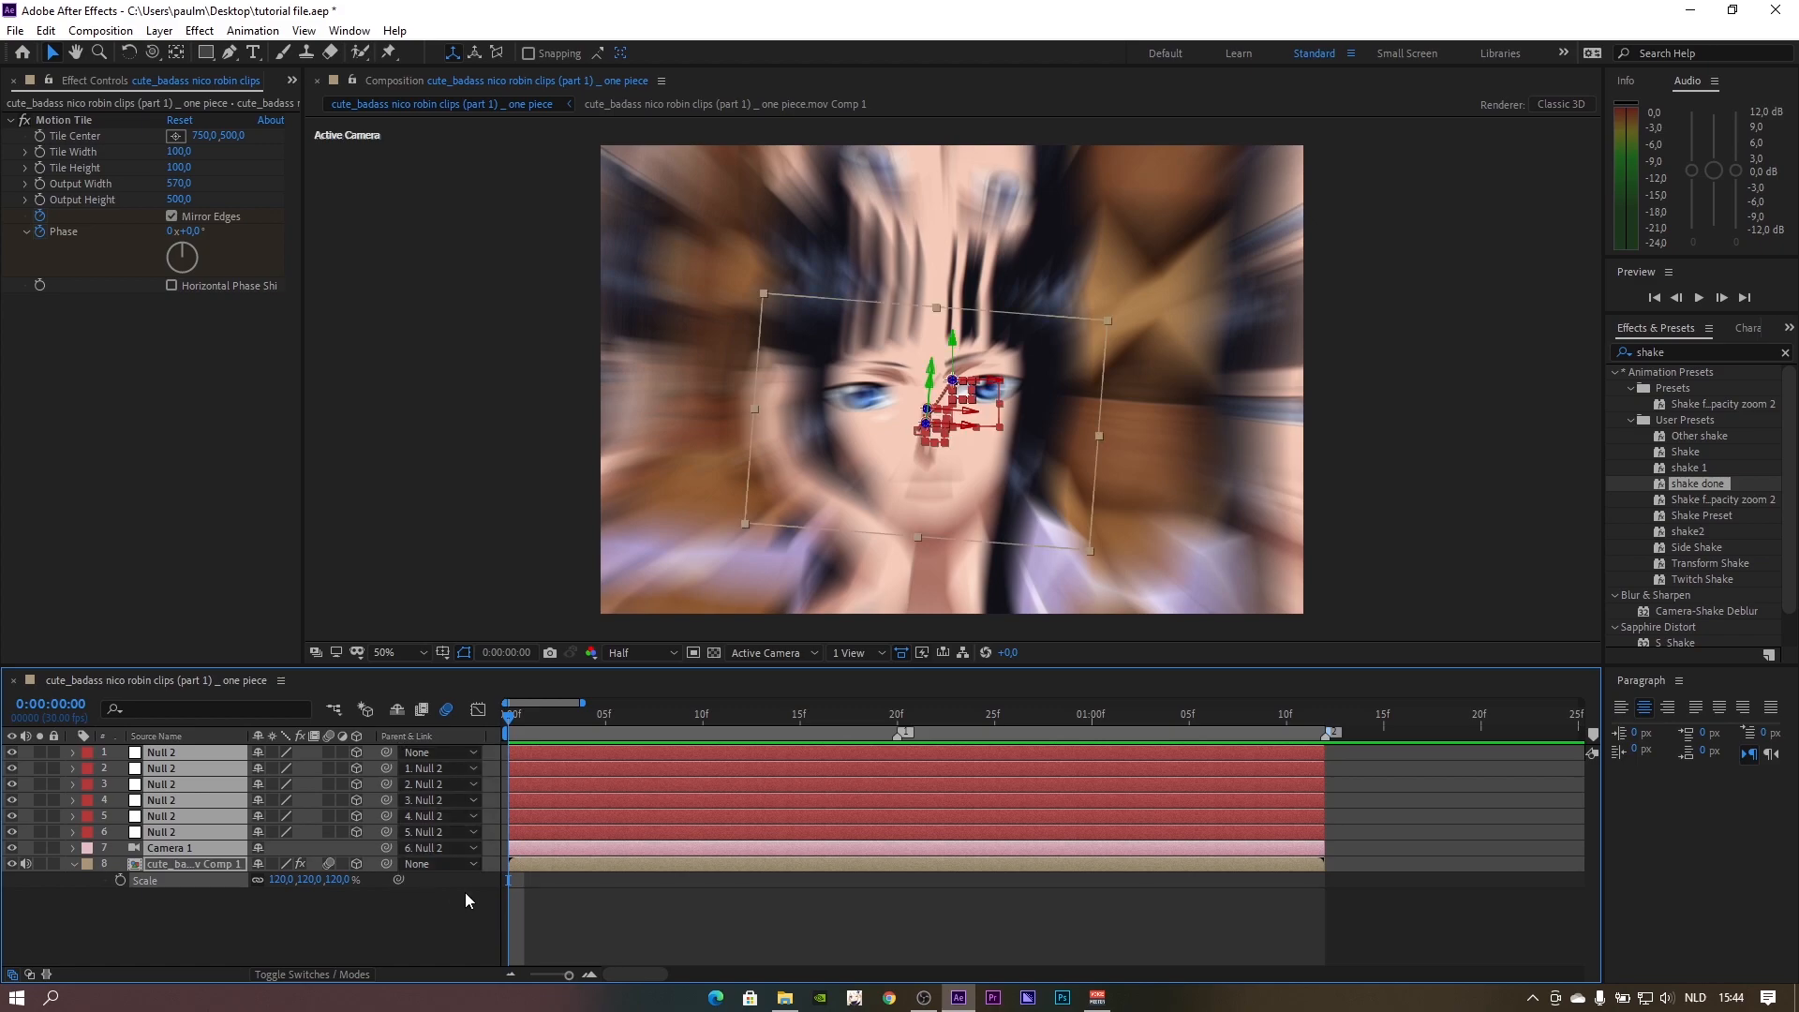
key(ctrl+shift+c)
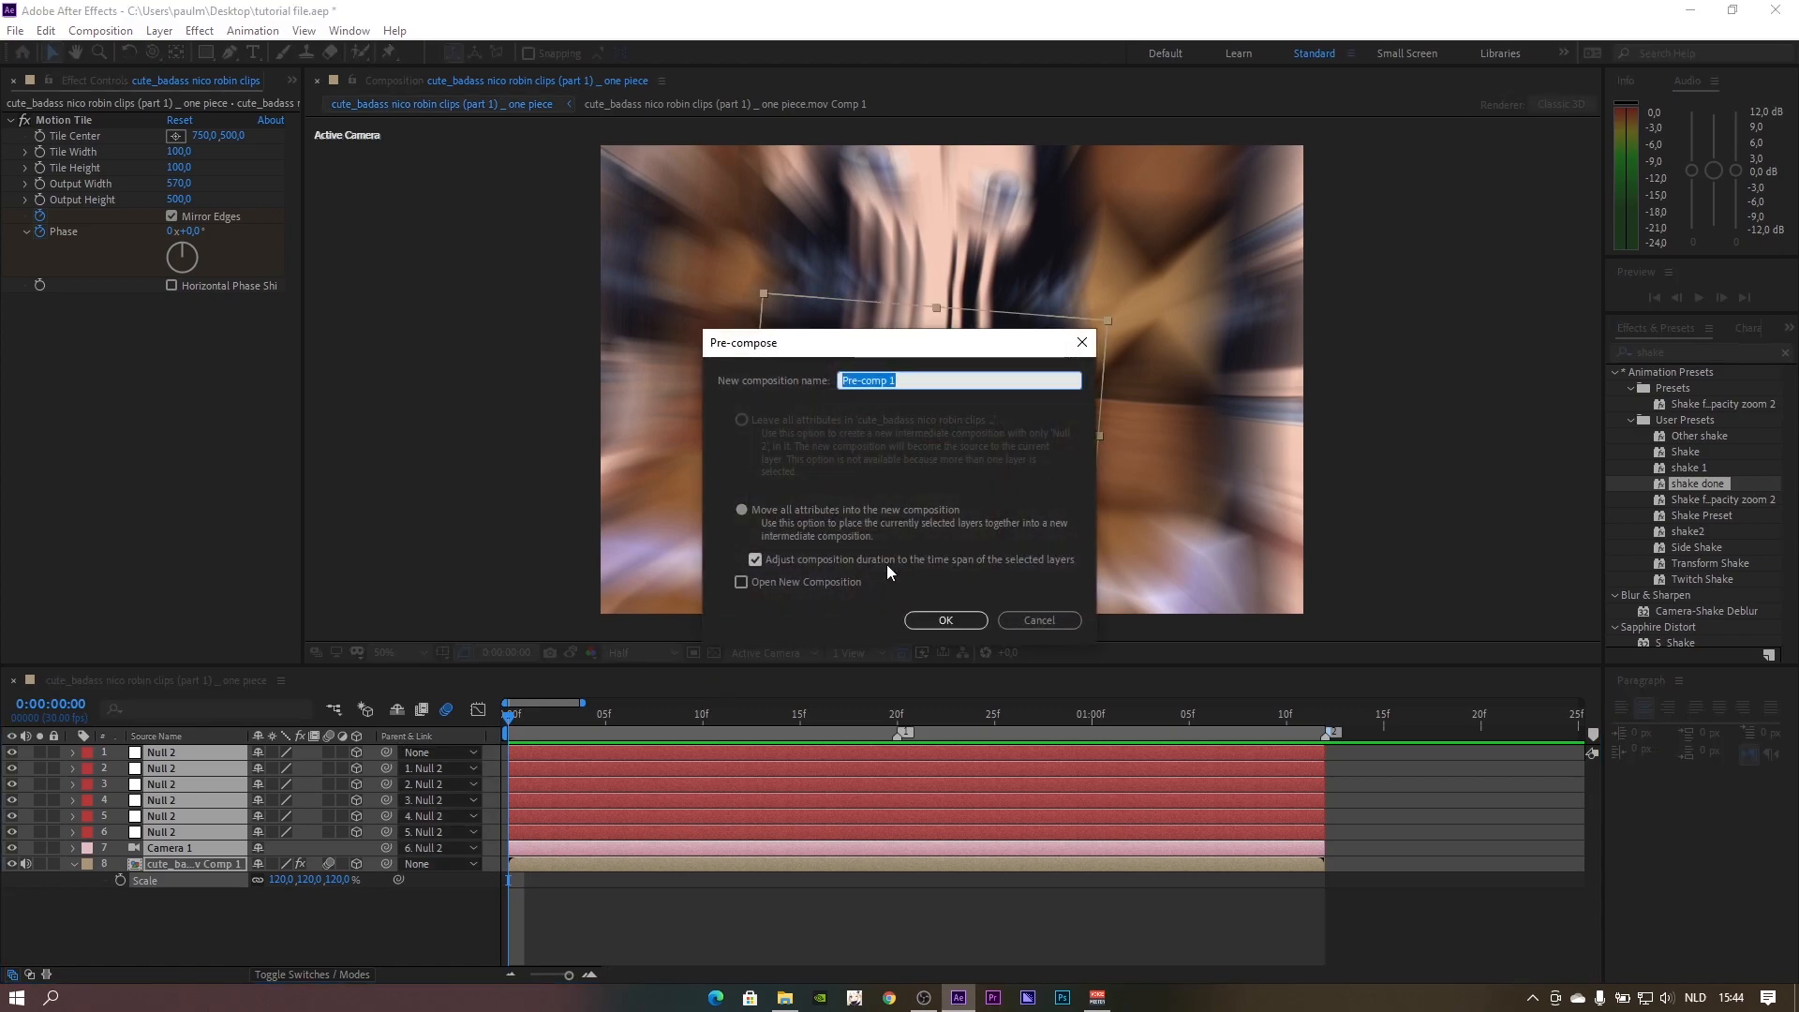
click(943, 621)
Find the Rsmb user preset, apply it to Pre-comp 1 and play back the motion blur.
click(1662, 352)
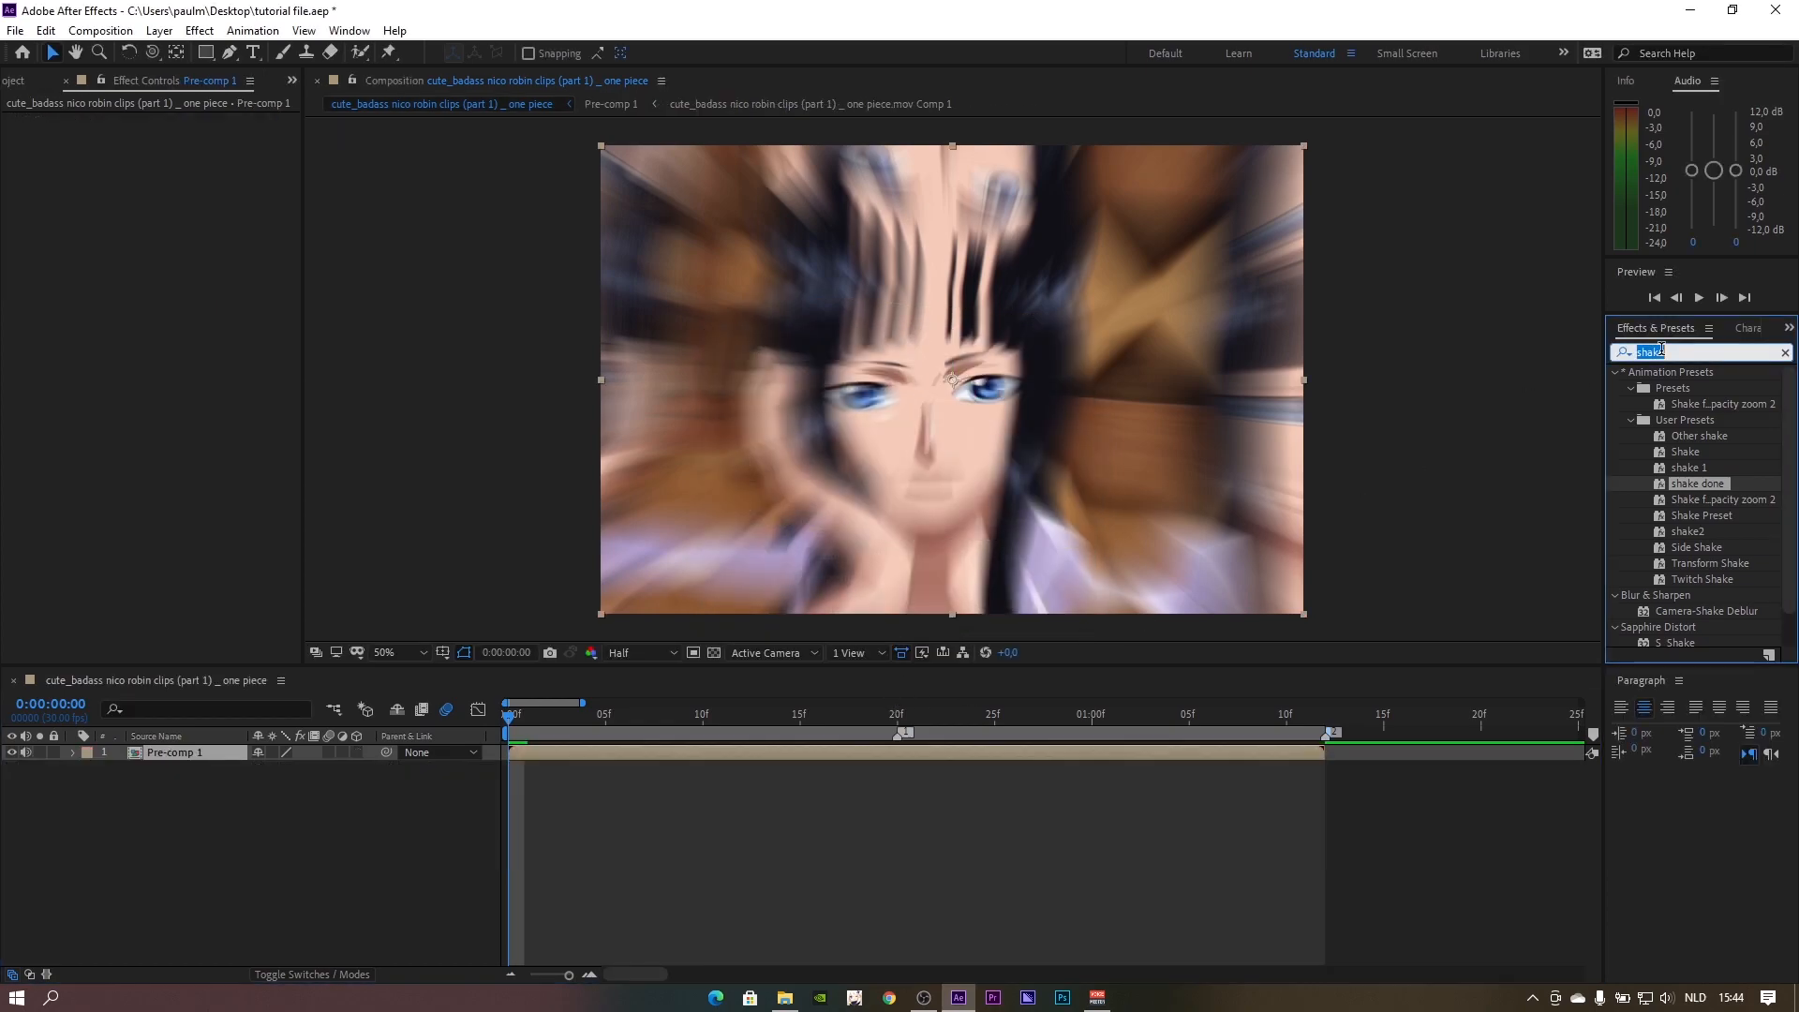
text(rsmb)
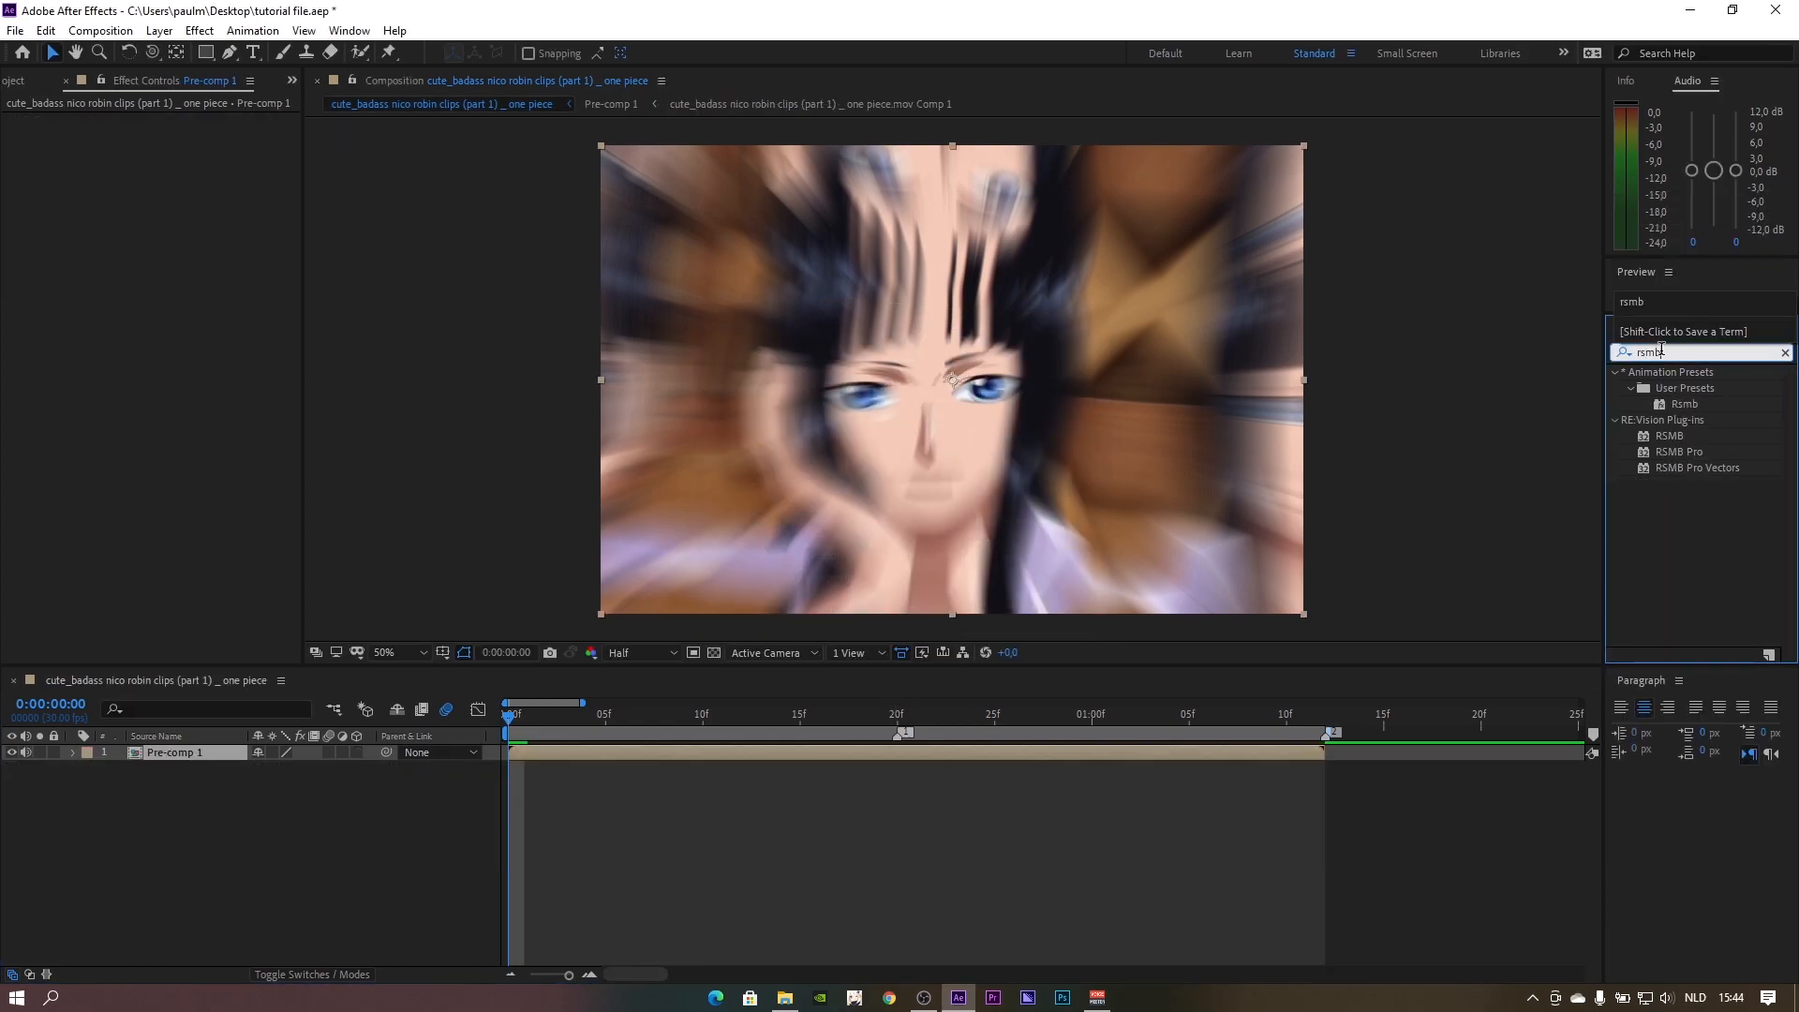
drag(1702, 406, 830, 757)
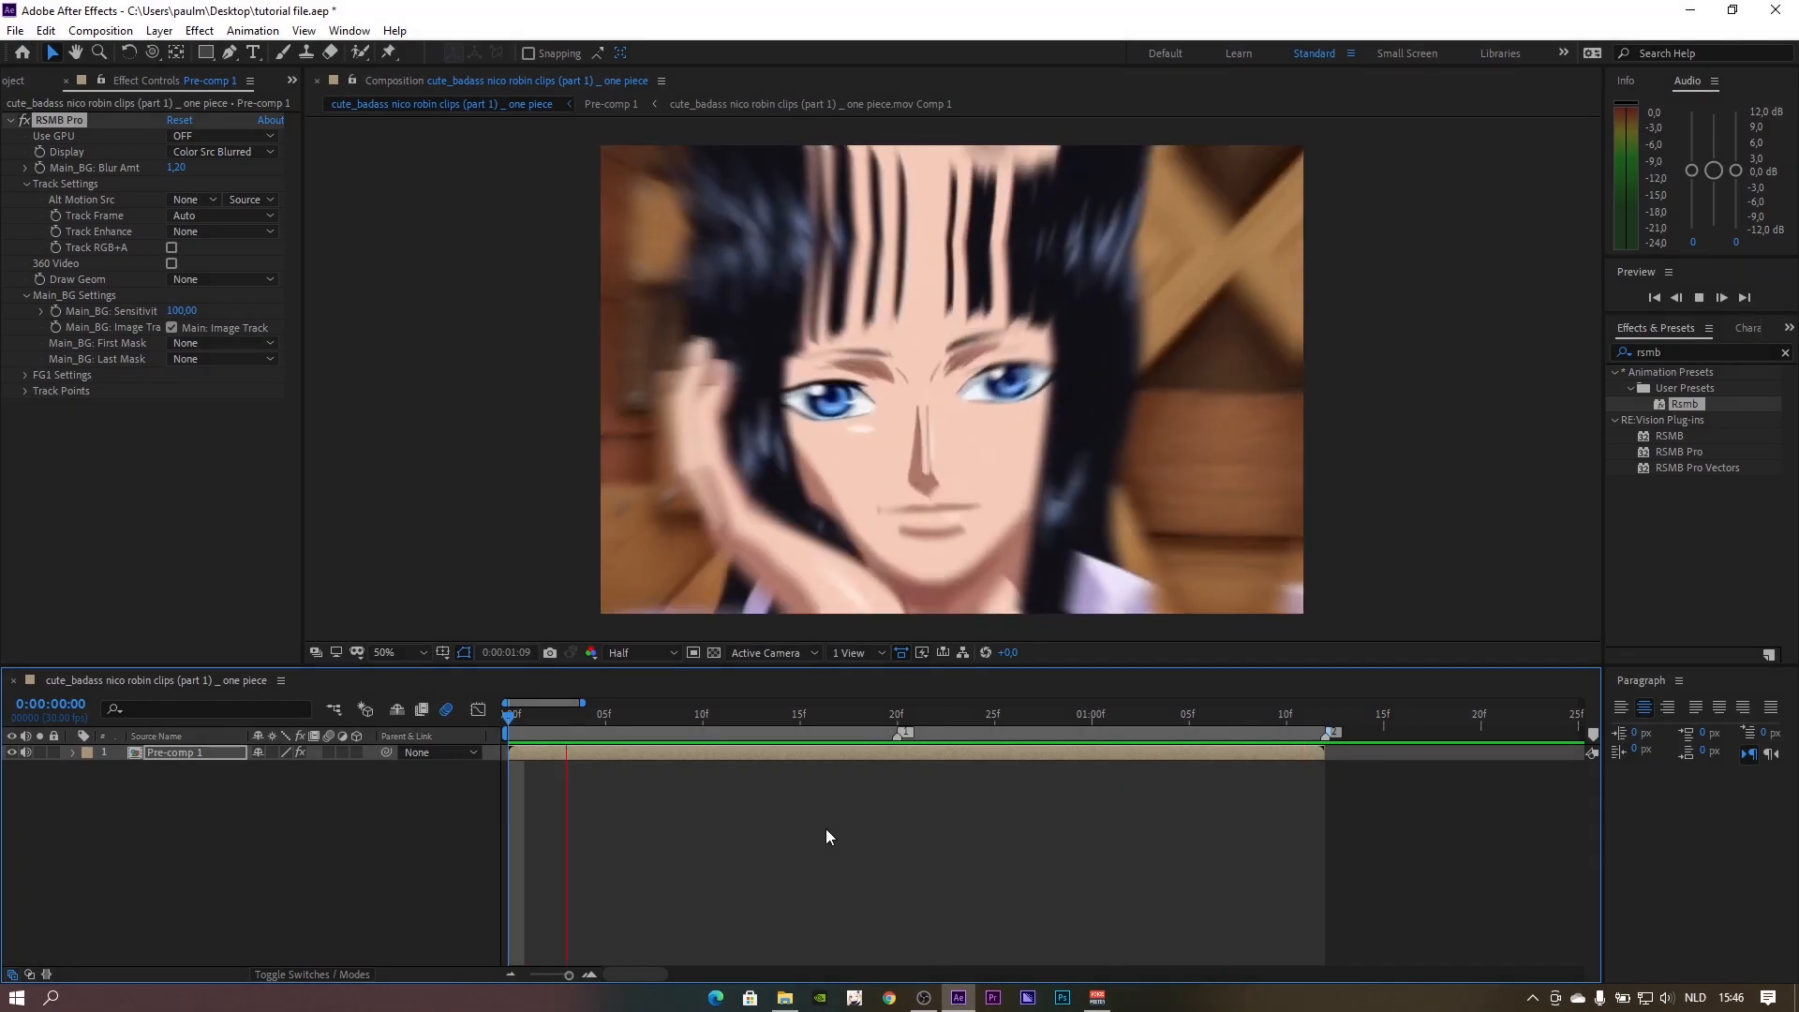
click(963, 749)
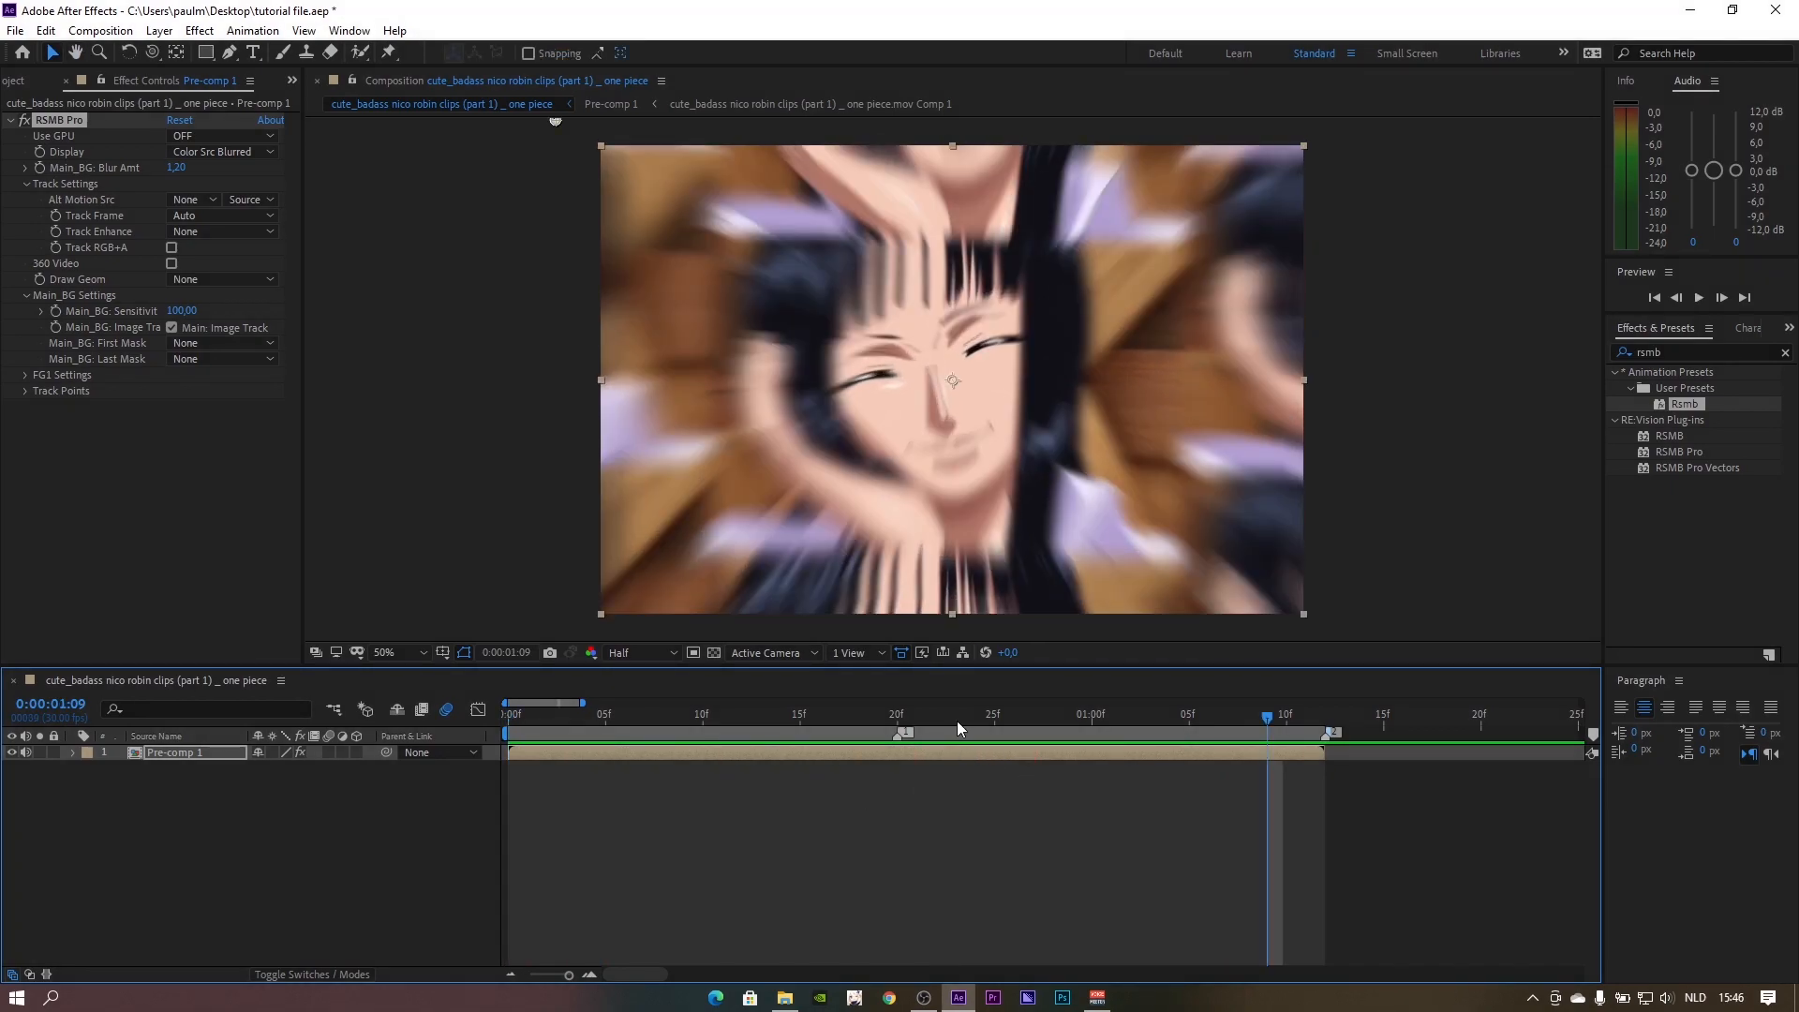